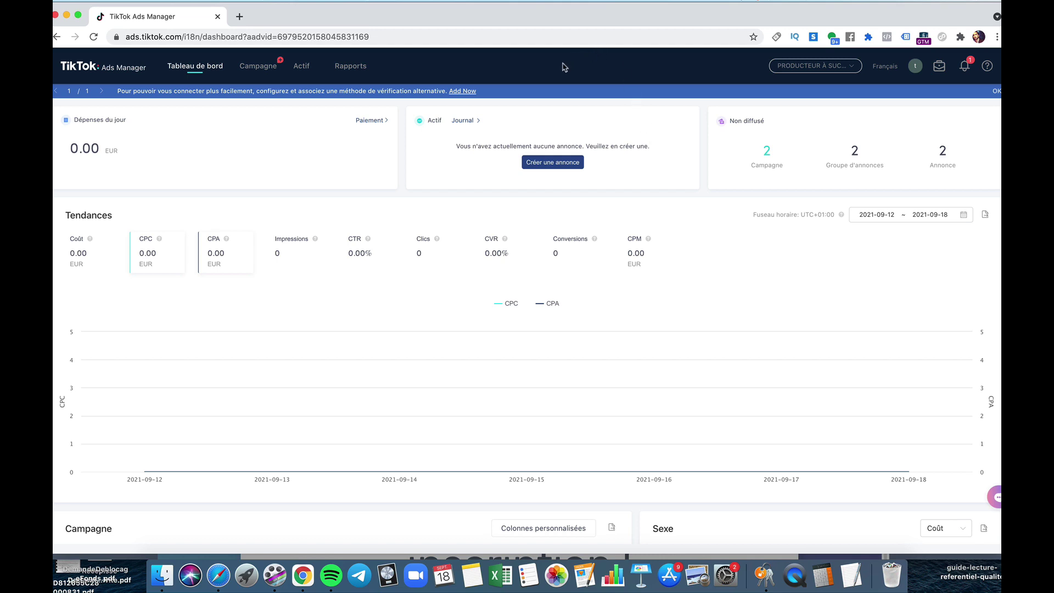
# Start a new campaign from scratch, discarding the unfinished draft, and switch its creation to Mode personnalisé.
pyautogui.click(260, 69)
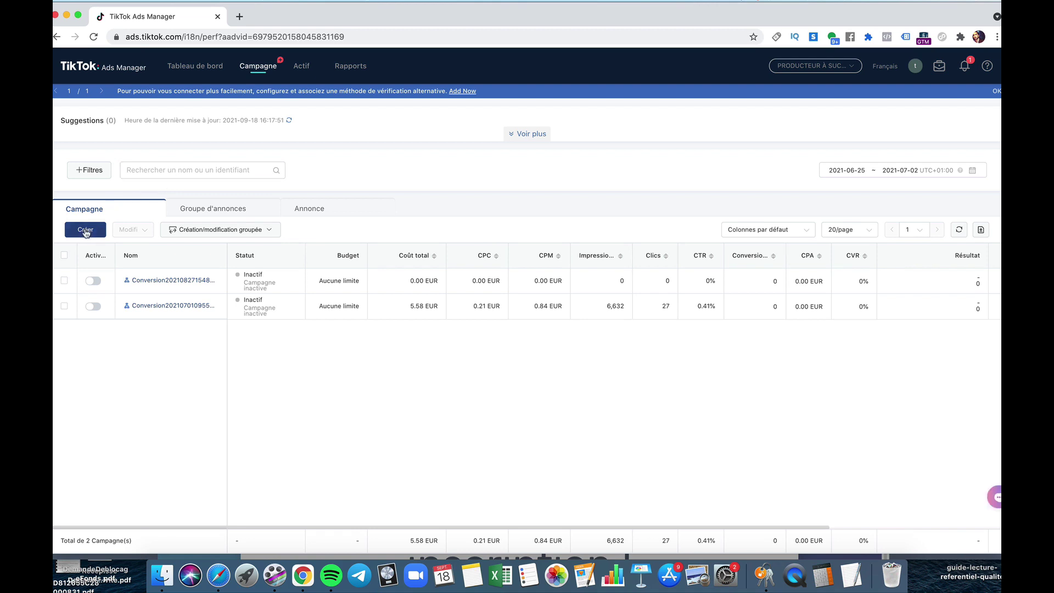
pyautogui.click(85, 230)
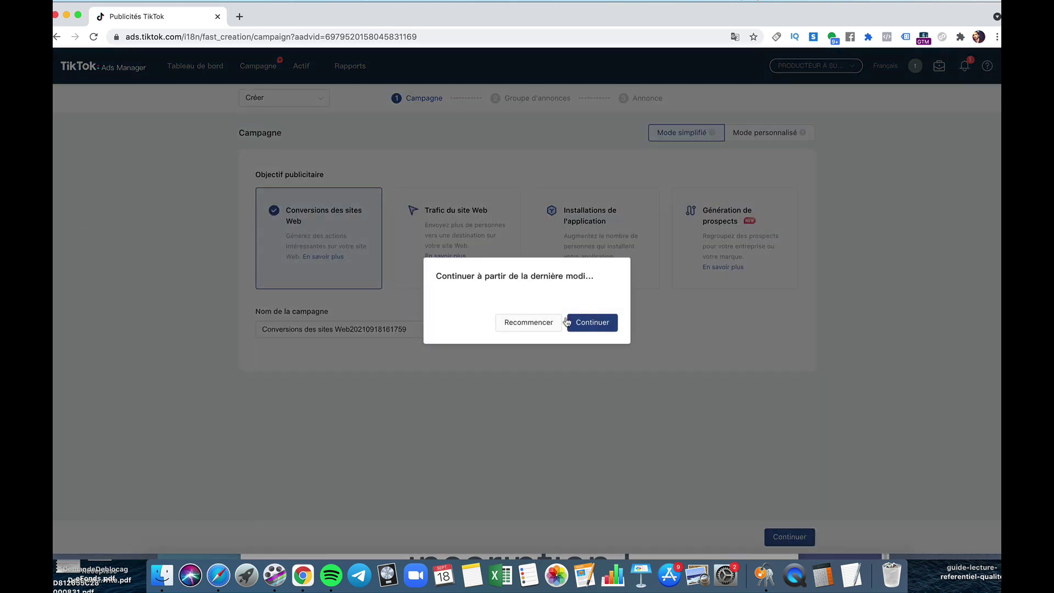
pyautogui.click(535, 325)
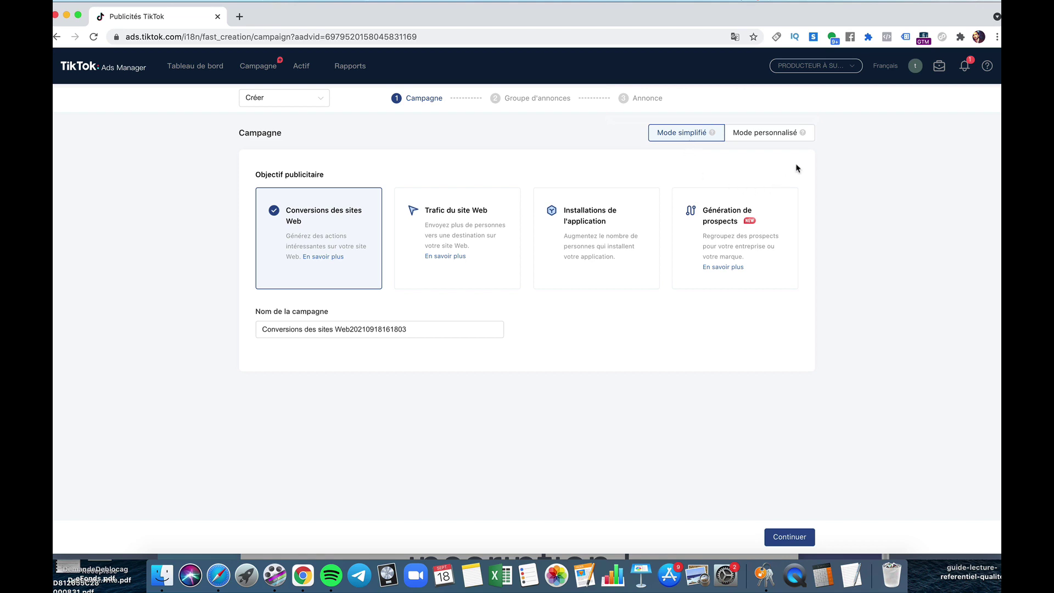
pyautogui.click(771, 138)
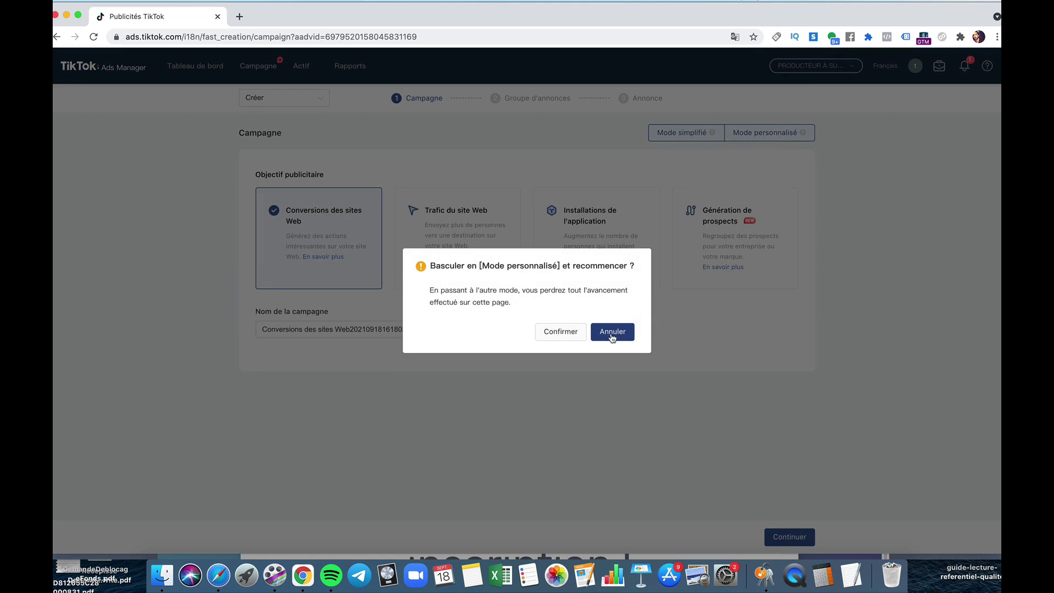
pyautogui.click(562, 333)
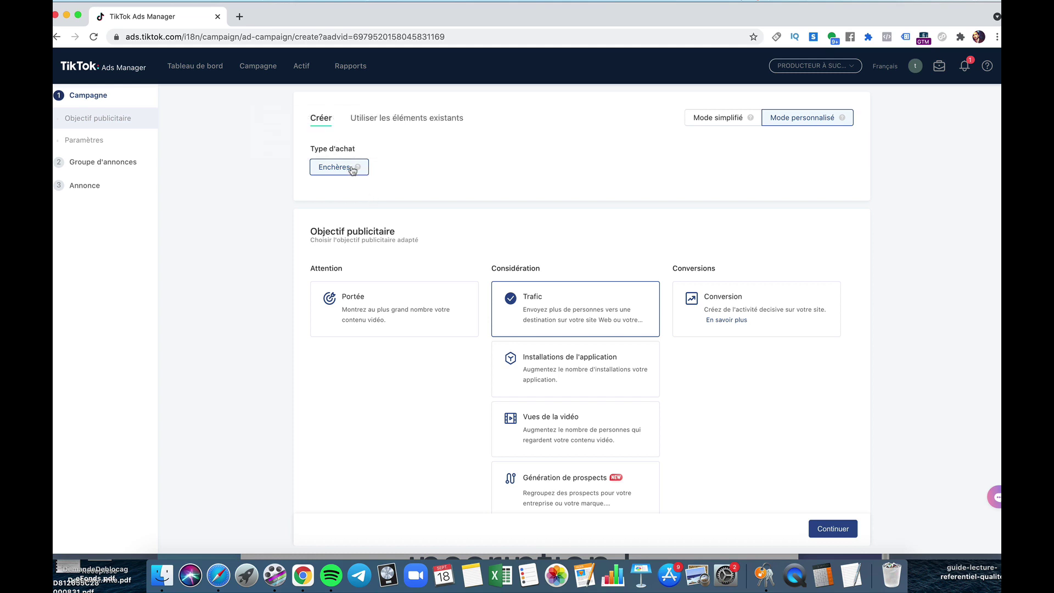
# Examine the Enchères purchase type and the advertising objectives available for the campaign.
pyautogui.moveTo(357, 170)
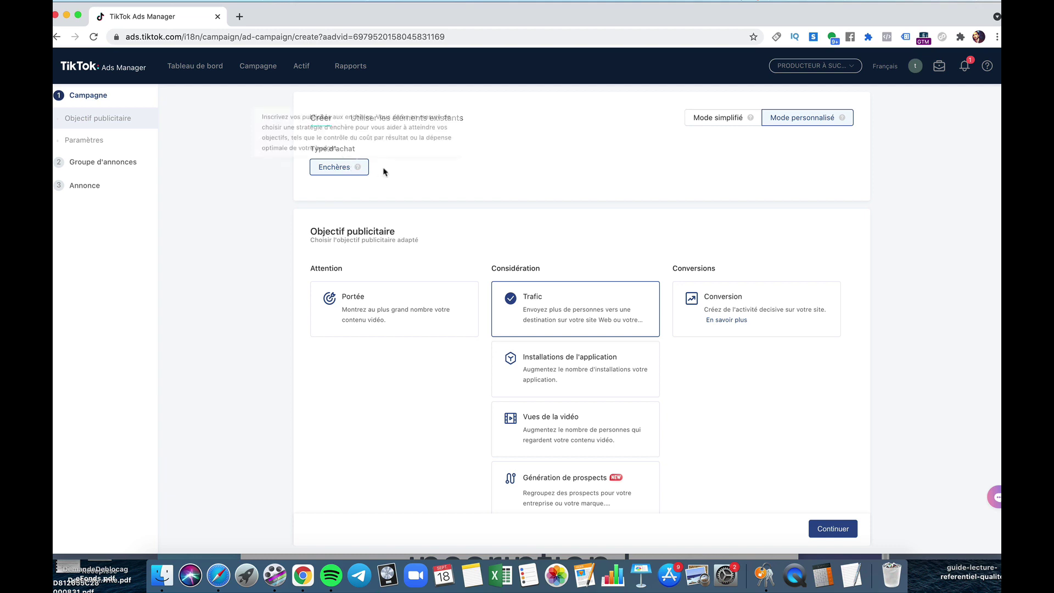
pyautogui.scroll(-2, 454, 176)
pyautogui.scroll(-3, 453, 176)
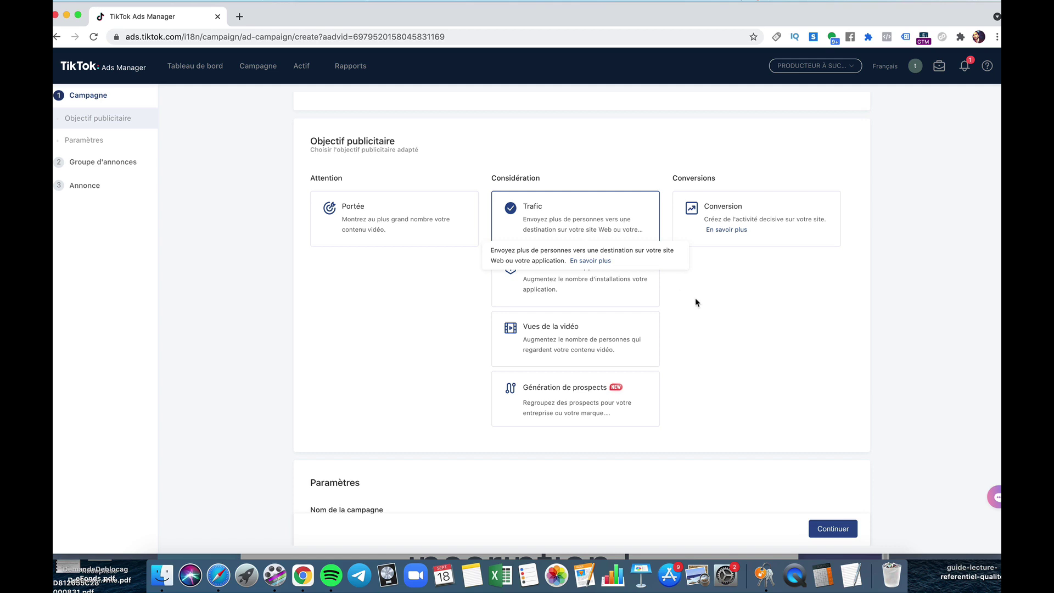
pyautogui.click(595, 282)
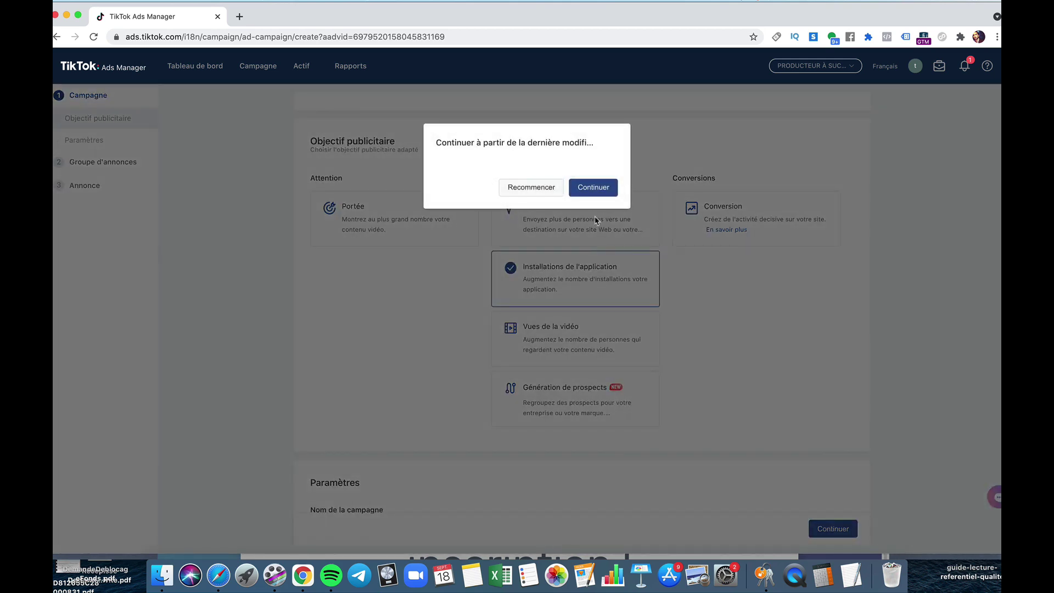
pyautogui.click(597, 188)
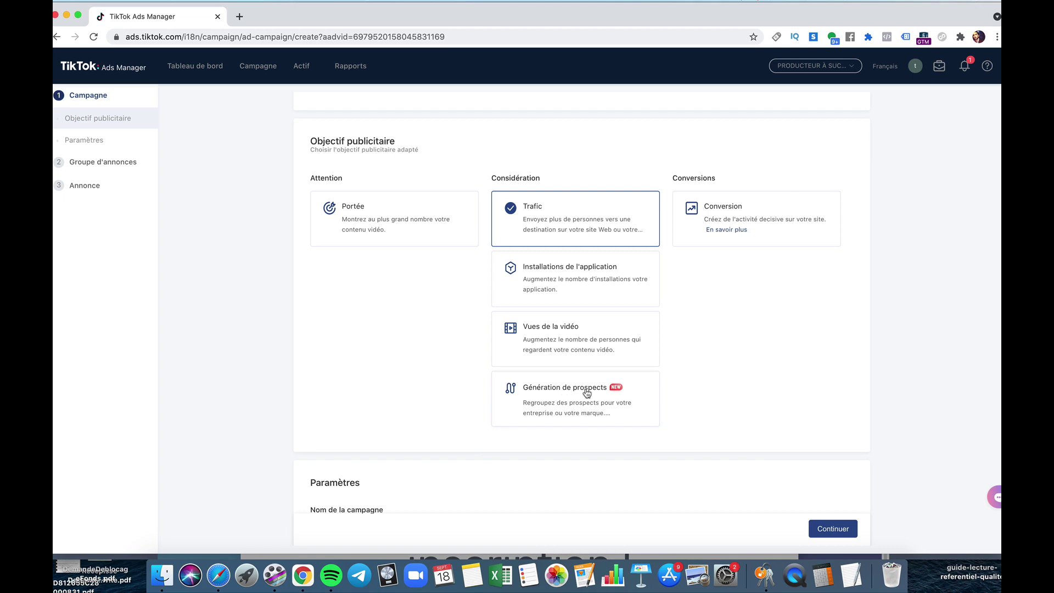
pyautogui.moveTo(529, 394)
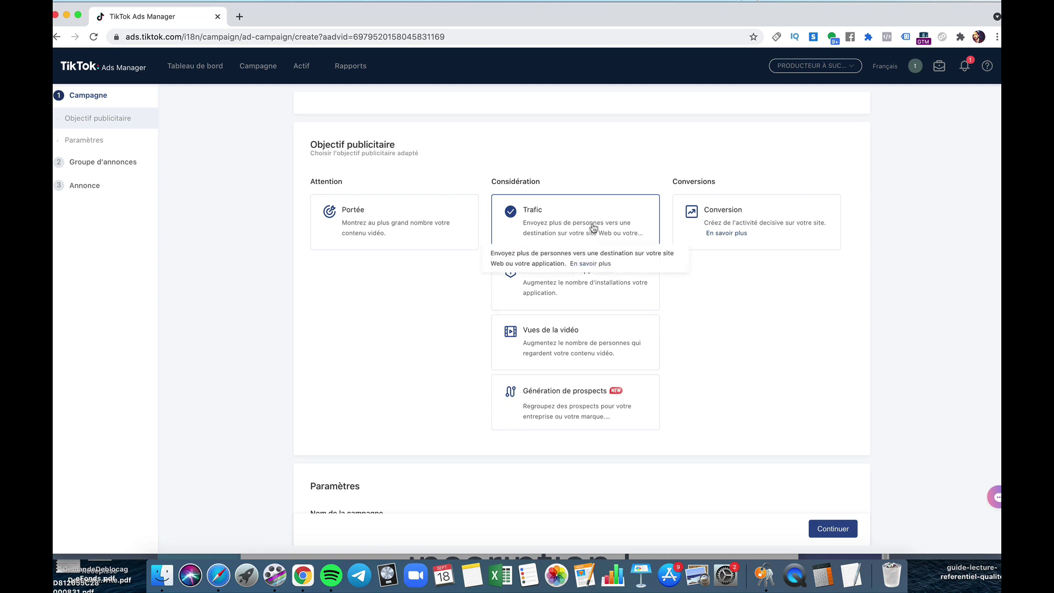
pyautogui.rightClick(784, 311)
pyautogui.click(753, 311)
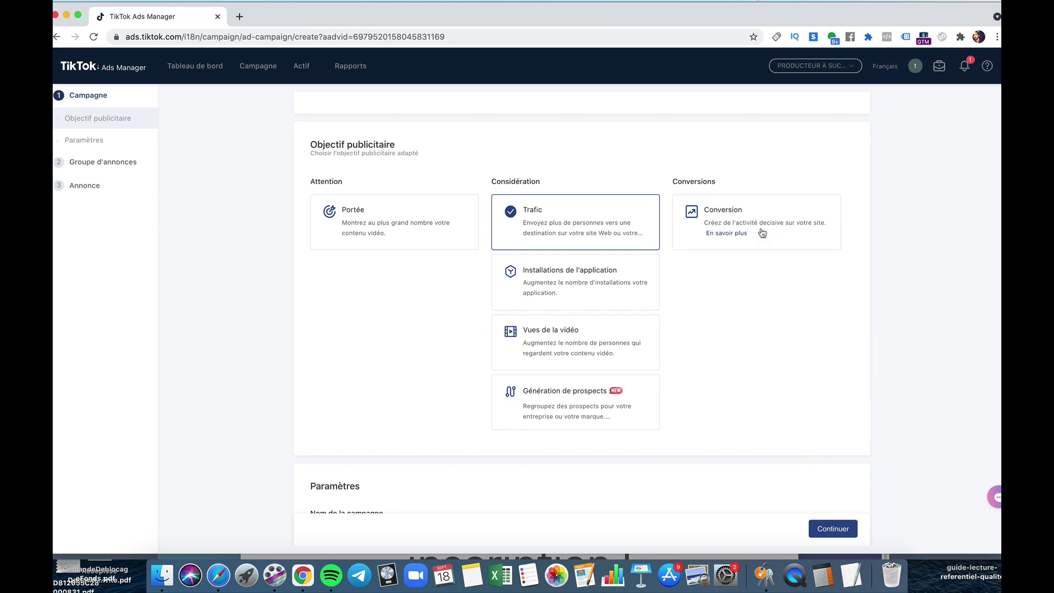
# Name the campaign "TRAF - Page Crowdfunding".
pyautogui.scroll(-5, 785, 282)
pyautogui.click(403, 380)
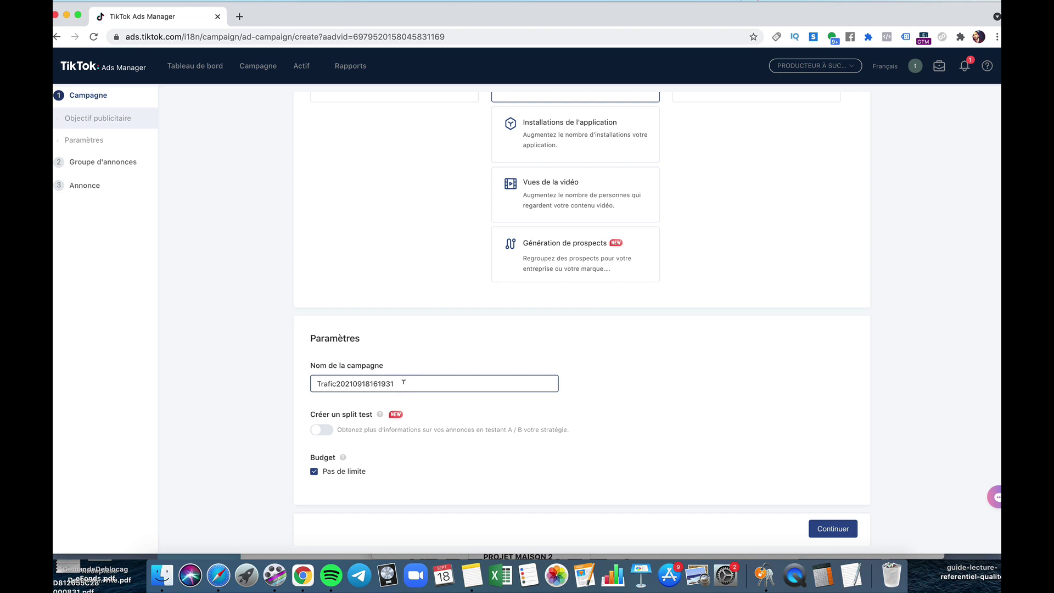
pyautogui.moveTo(403, 383); pyautogui.dragTo(316, 378)
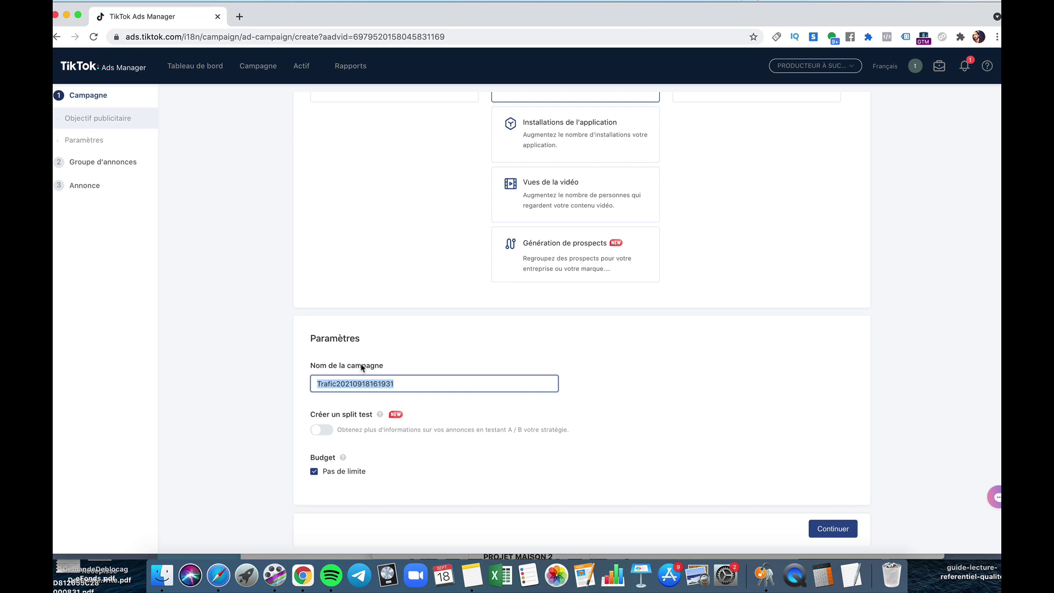
pyautogui.write('T')
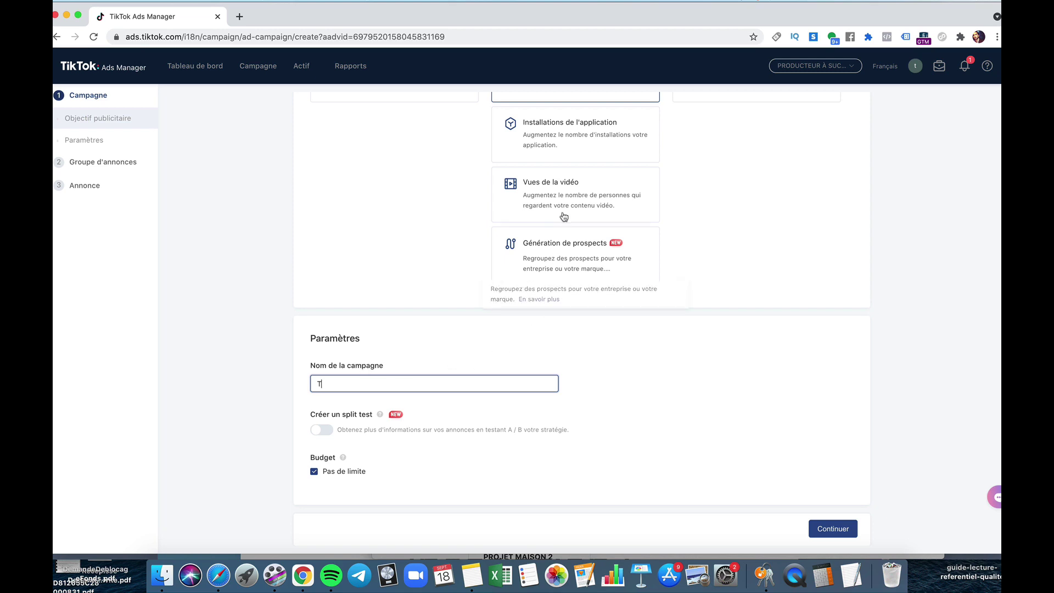
pyautogui.scroll(3, 591, 240)
pyautogui.scroll(2, 712, 304)
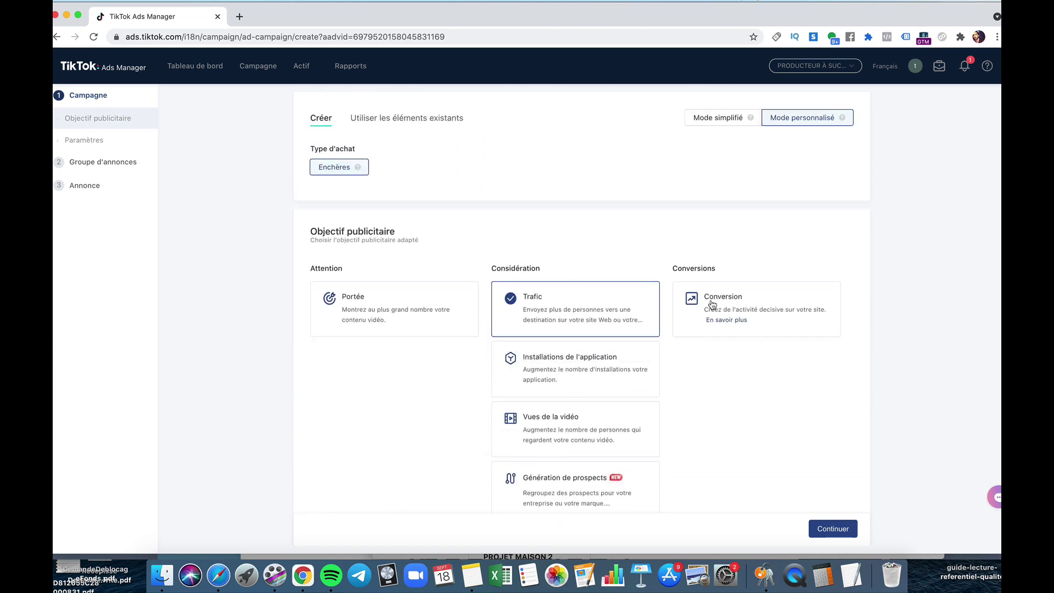
pyautogui.scroll(-3, 697, 321)
pyautogui.scroll(-3, 697, 321)
pyautogui.moveTo(379, 414)
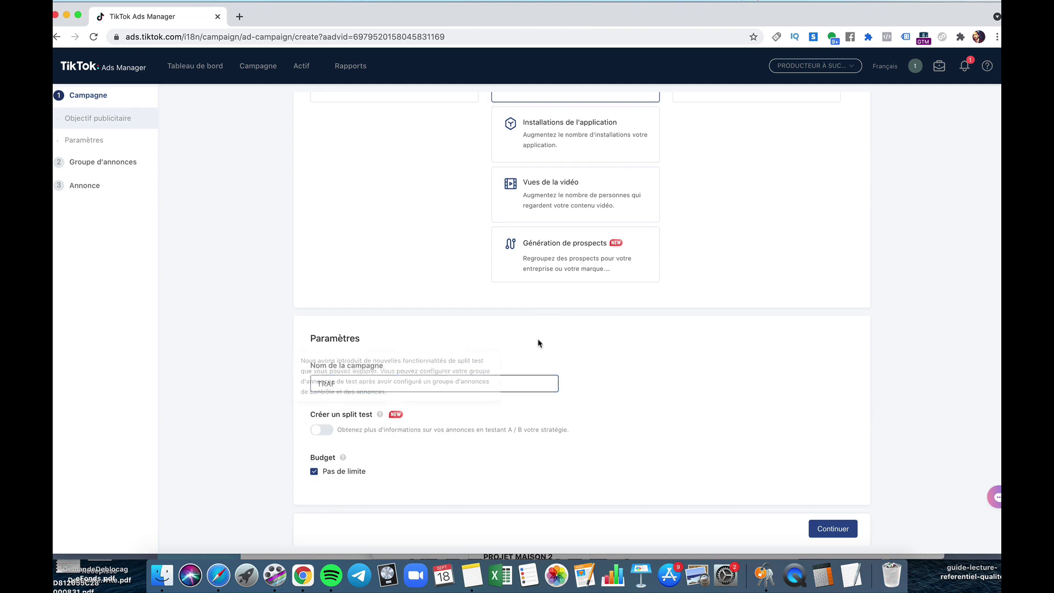
pyautogui.click(372, 379)
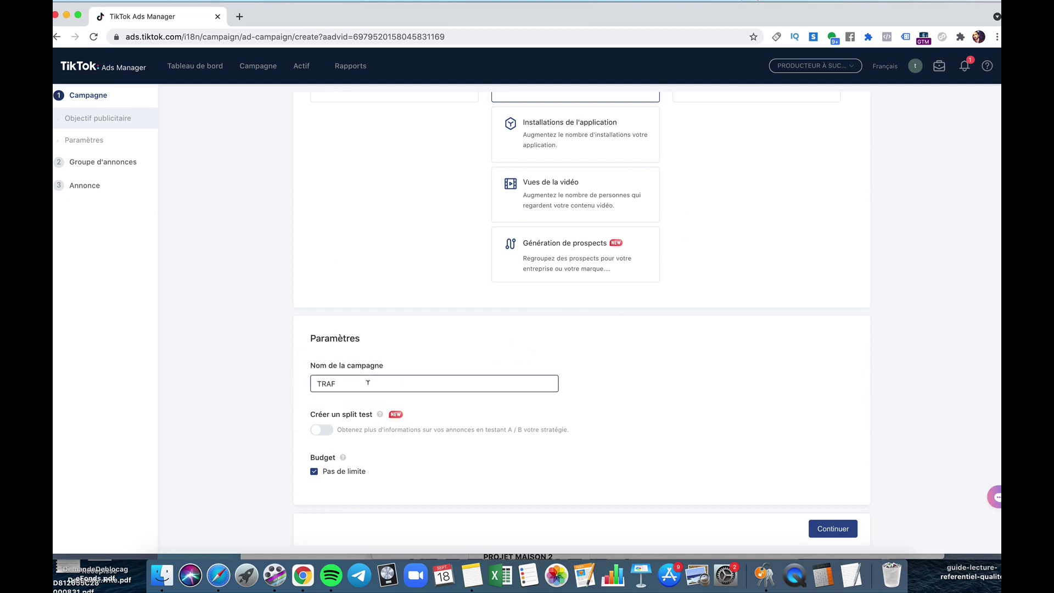
pyautogui.write('-')
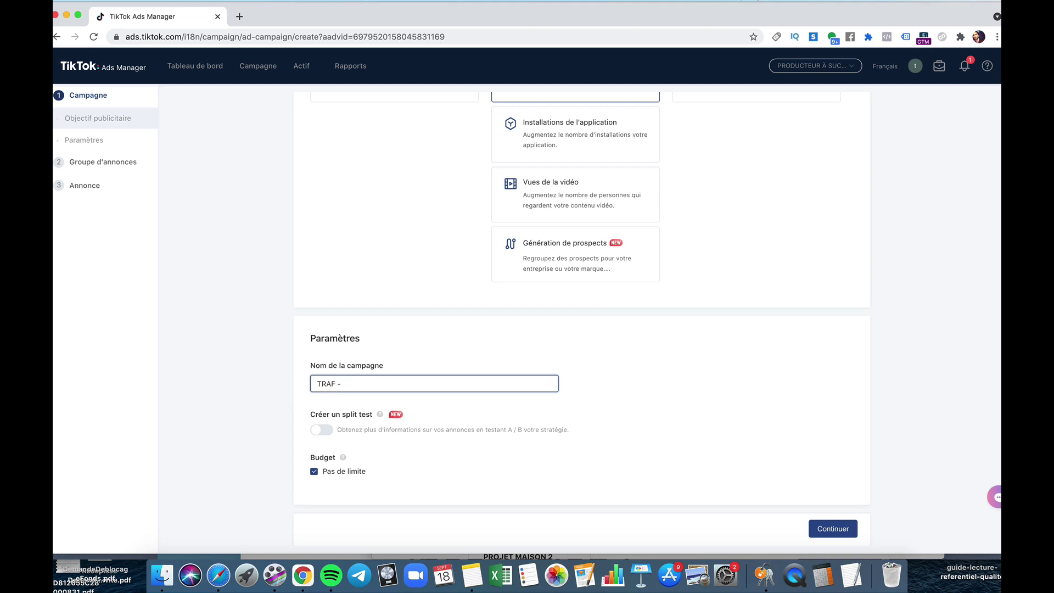
pyautogui.write(' Page Crowdfundind')
pyautogui.press('BackSpace')
pyautogui.write('g')
pyautogui.click(645, 409)
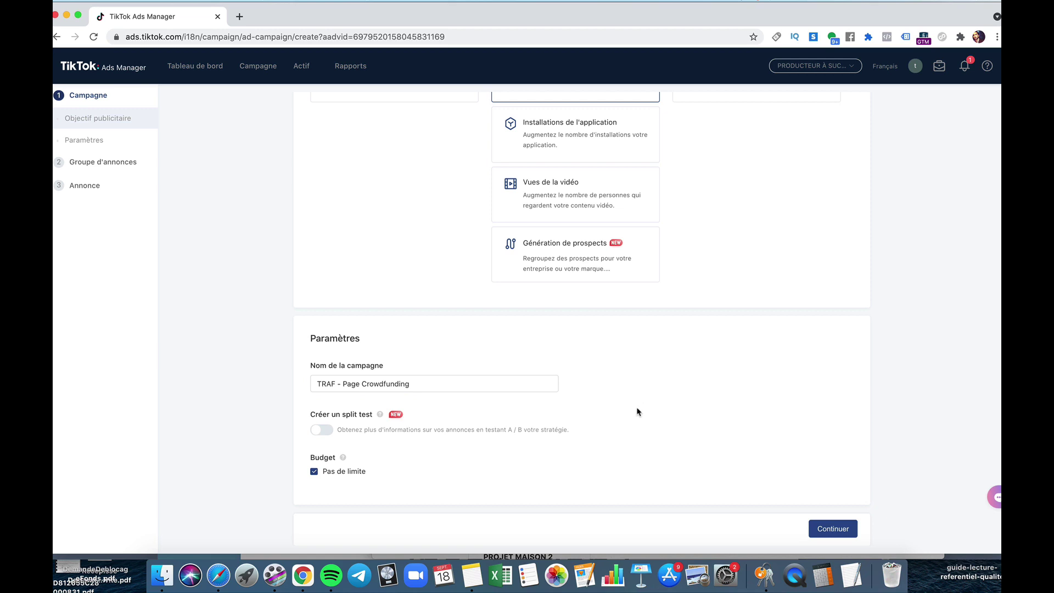
# Enable the campaign's split test option to read how it works, and disable it again.
pyautogui.click(323, 430)
pyautogui.scroll(-2, 341, 433)
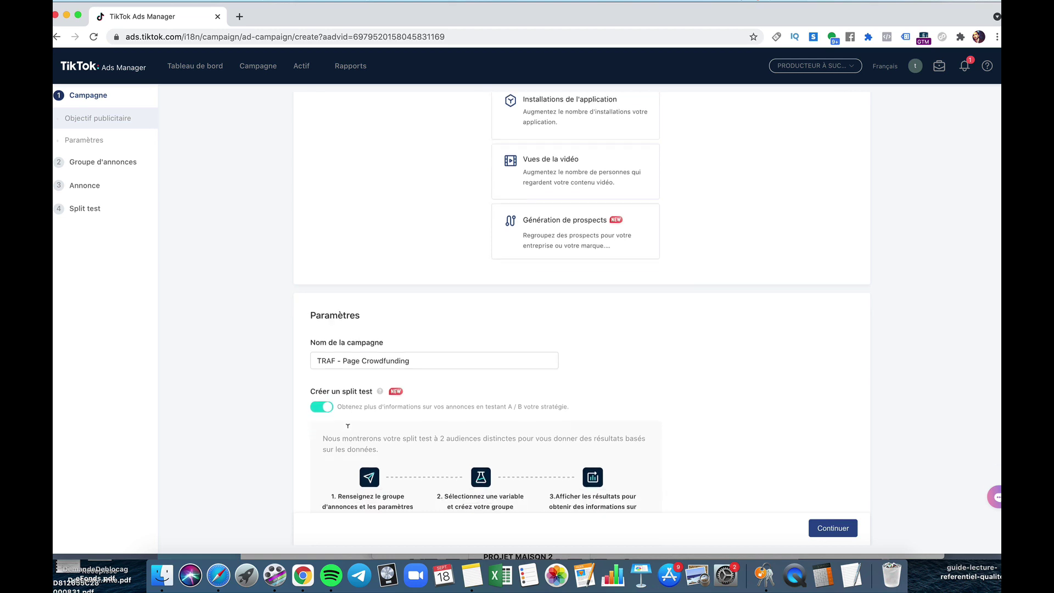
pyautogui.scroll(-2, 351, 431)
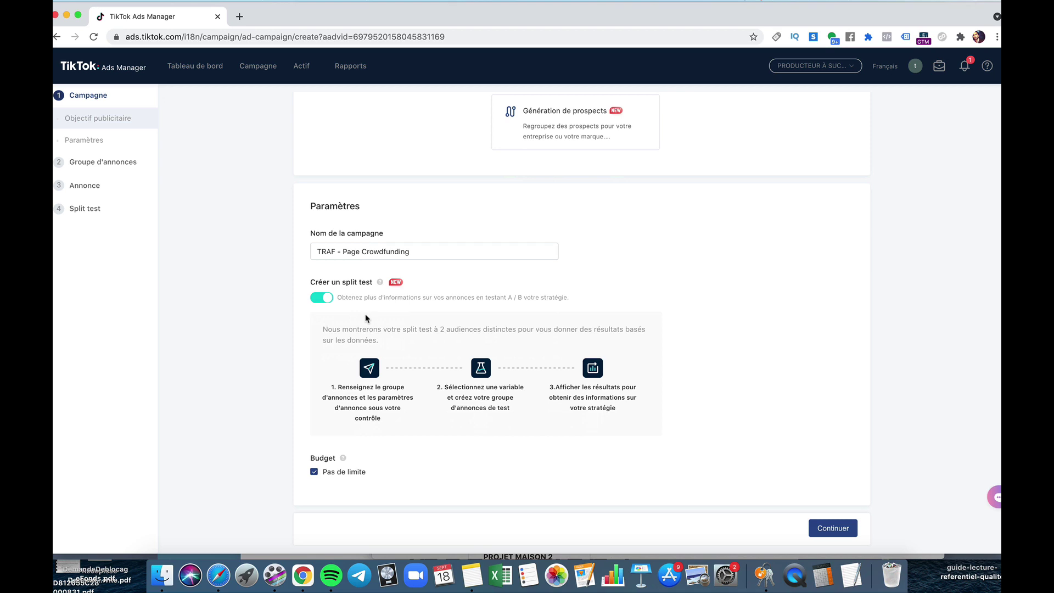
pyautogui.click(320, 299)
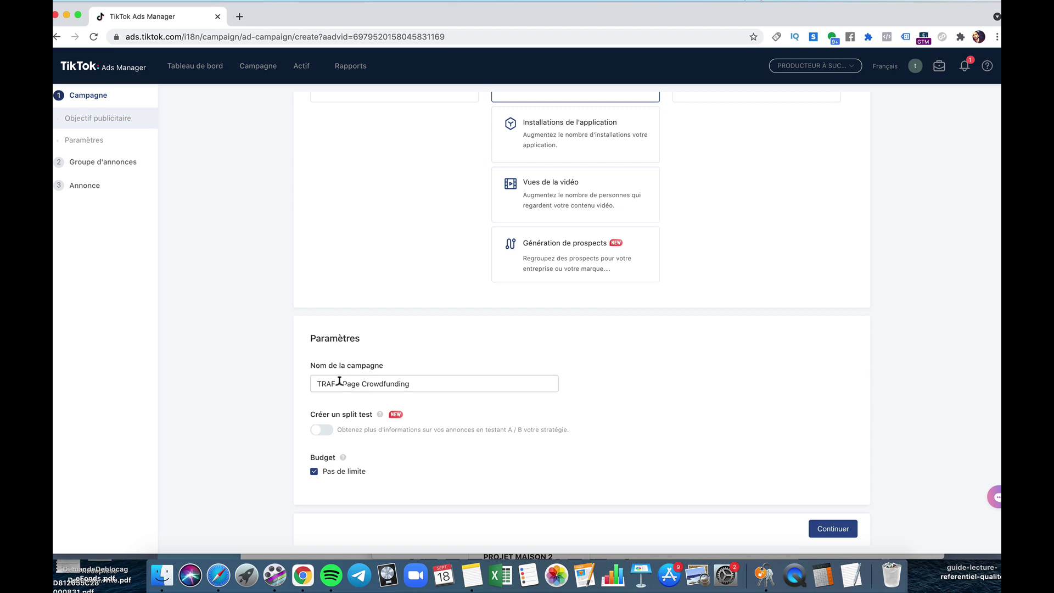
pyautogui.click(383, 384)
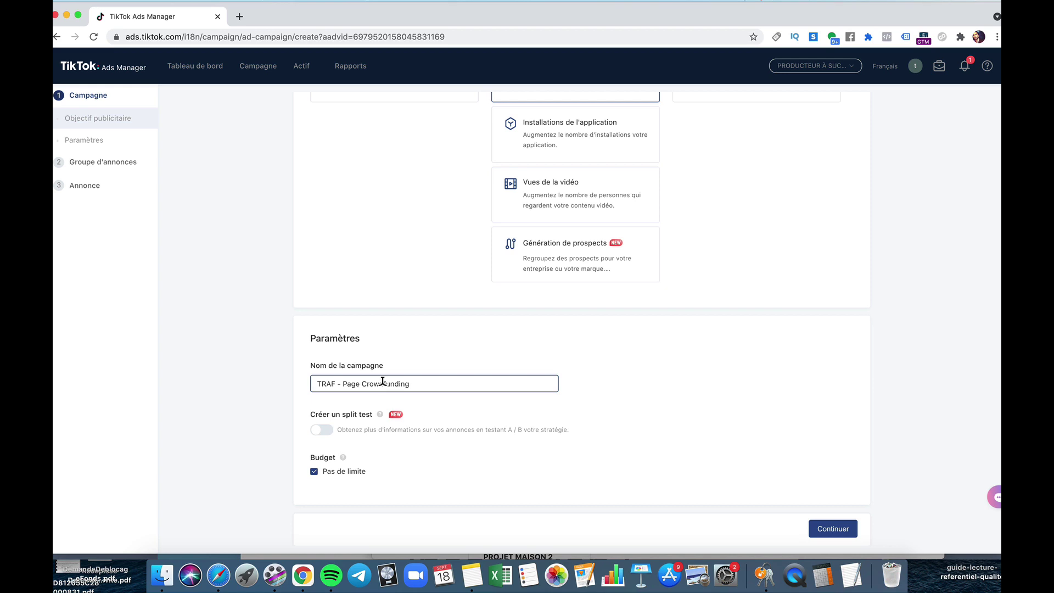
pyautogui.click(378, 502)
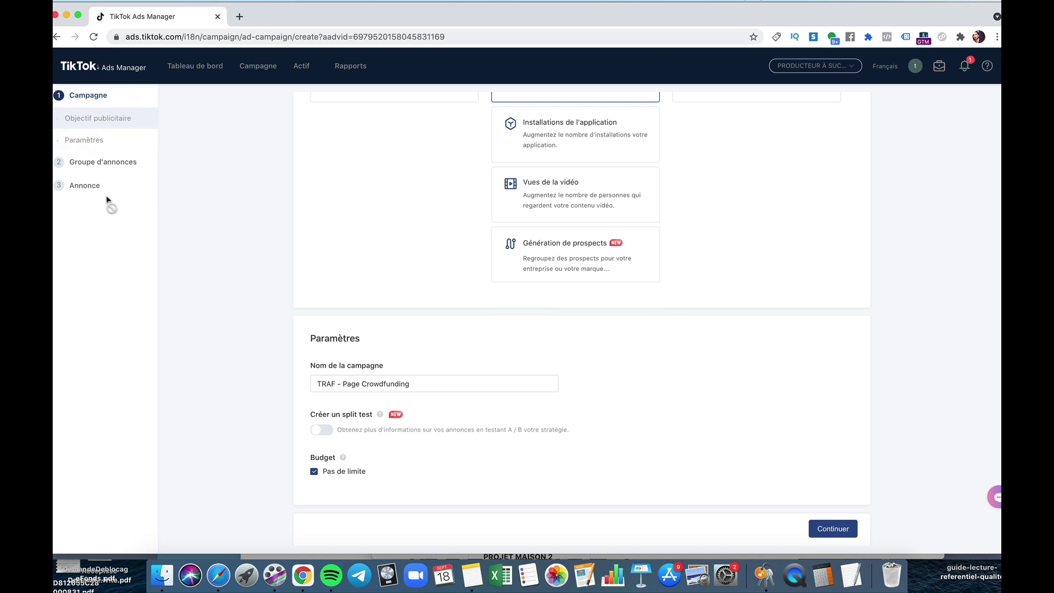
# Replace the unlimited campaign budget with a Journalier budget of 50 EUR and continue to the ad group settings.
pyautogui.click(315, 472)
pyautogui.scroll(-1, 428, 470)
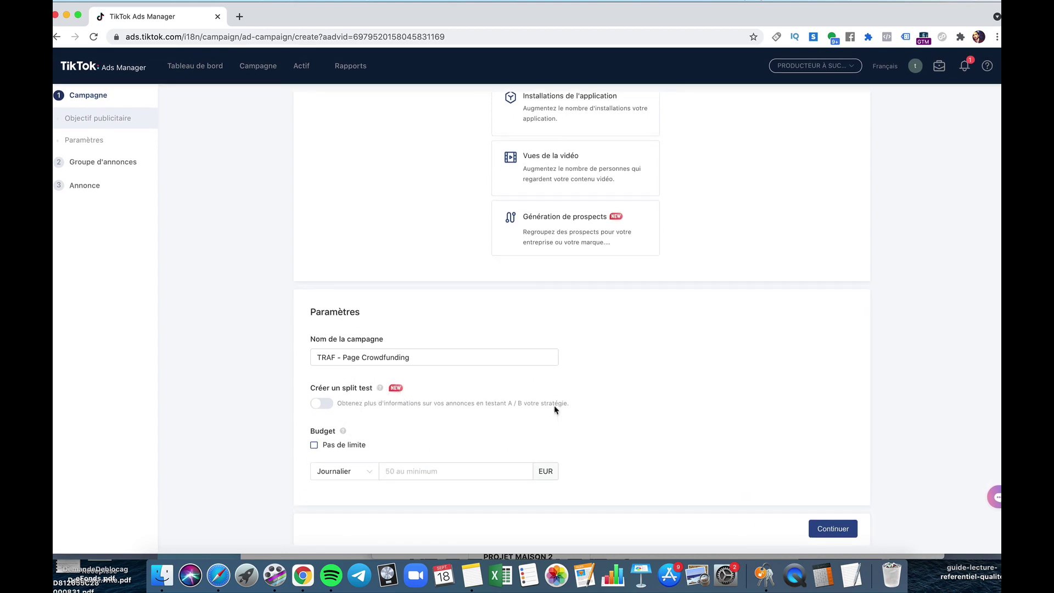
pyautogui.click(370, 464)
pyautogui.scroll(-1, 416, 451)
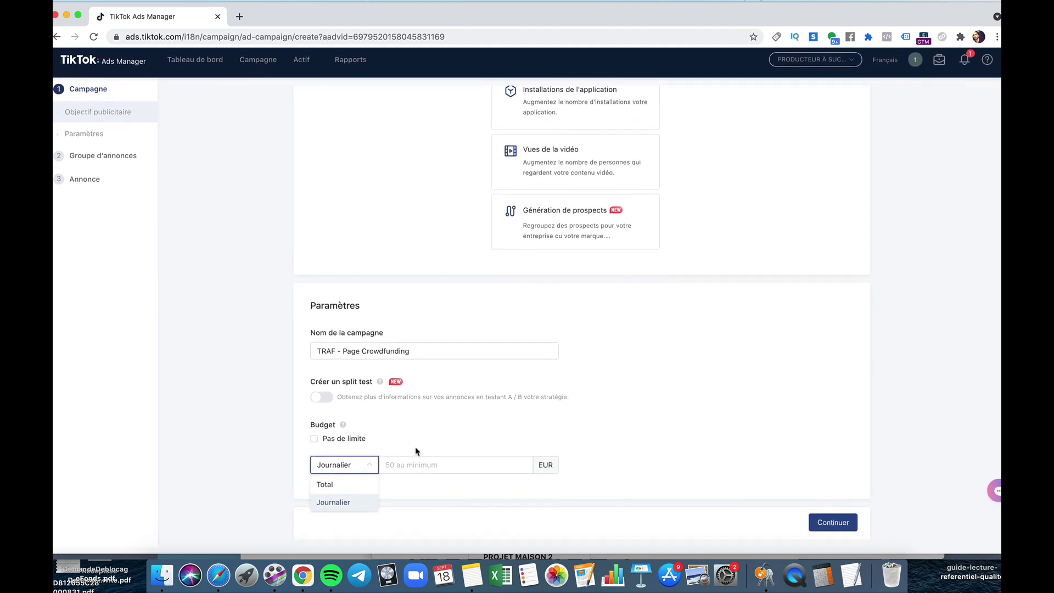
pyautogui.click(332, 486)
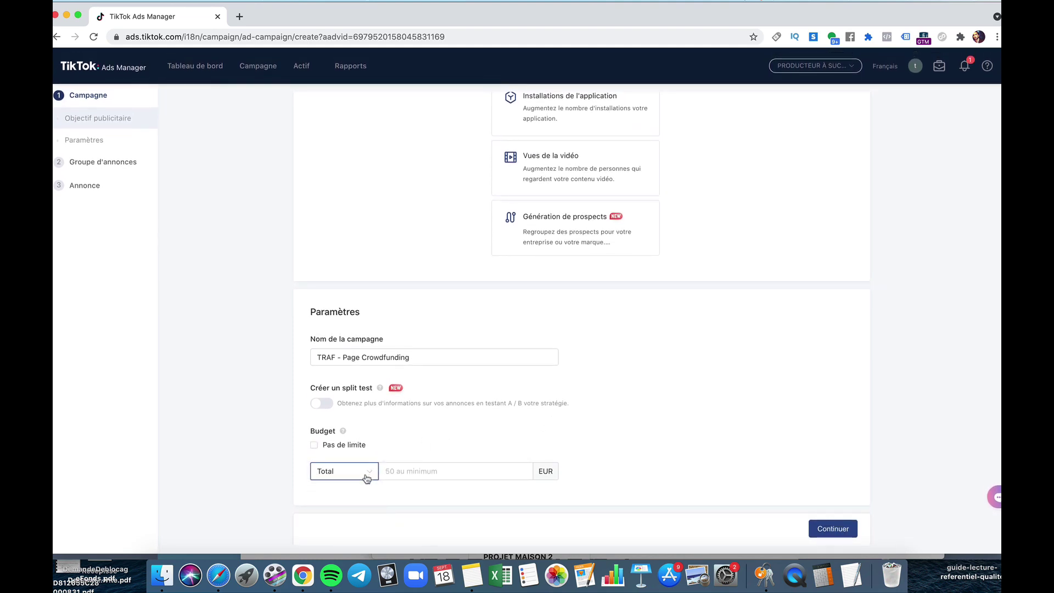
pyautogui.click(366, 472)
pyautogui.click(340, 506)
pyautogui.click(419, 471)
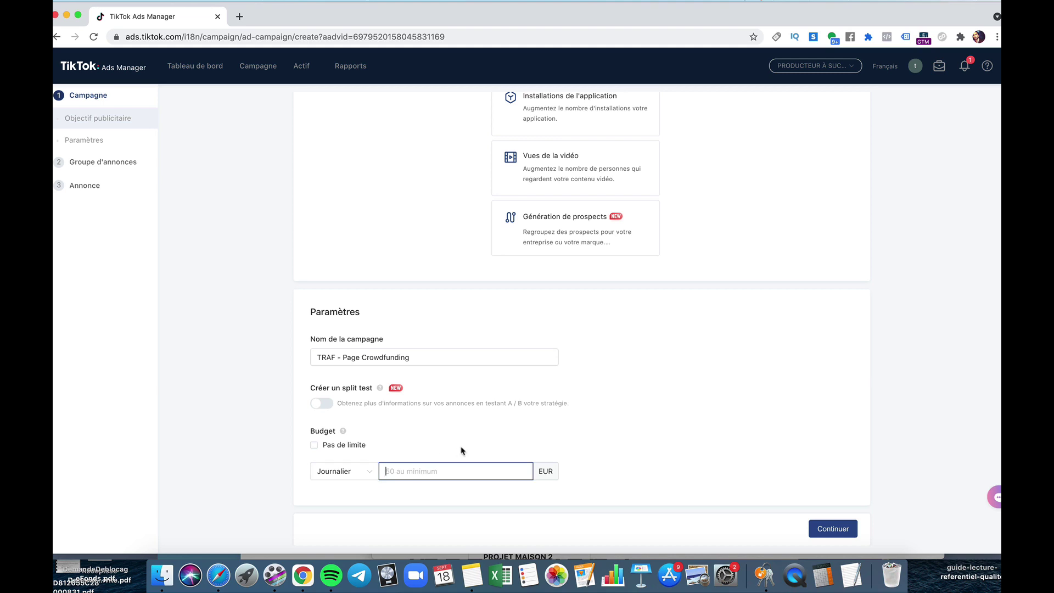
pyautogui.write('50')
pyautogui.click(640, 457)
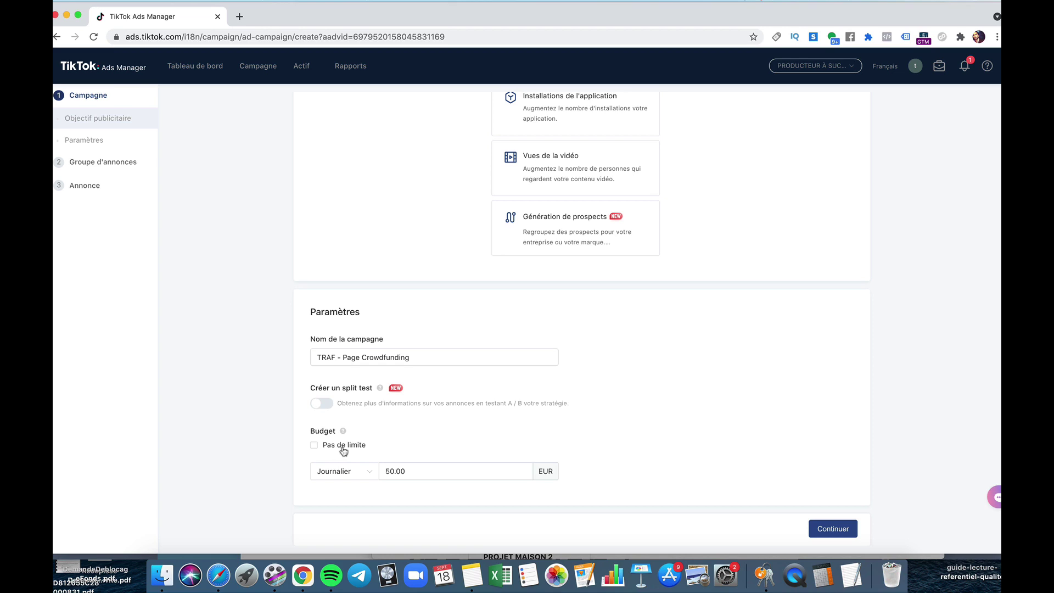
pyautogui.click(426, 471)
pyautogui.click(360, 488)
pyautogui.click(832, 529)
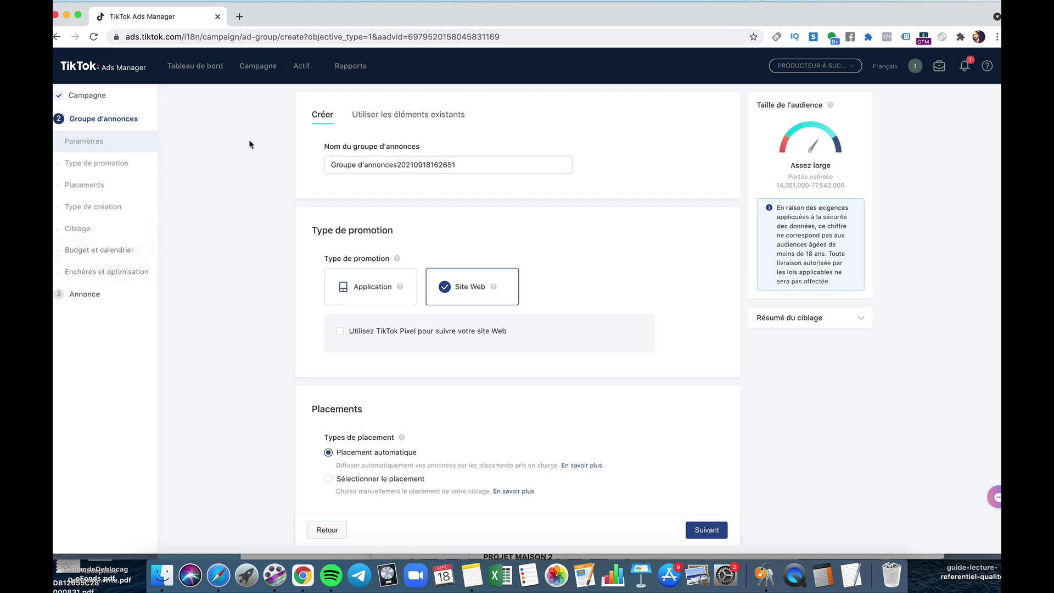
# Name the ad group "F - 25-50 - FR-BE-SUI-LUX - MODE".
pyautogui.click(414, 158)
pyautogui.press('super+a')
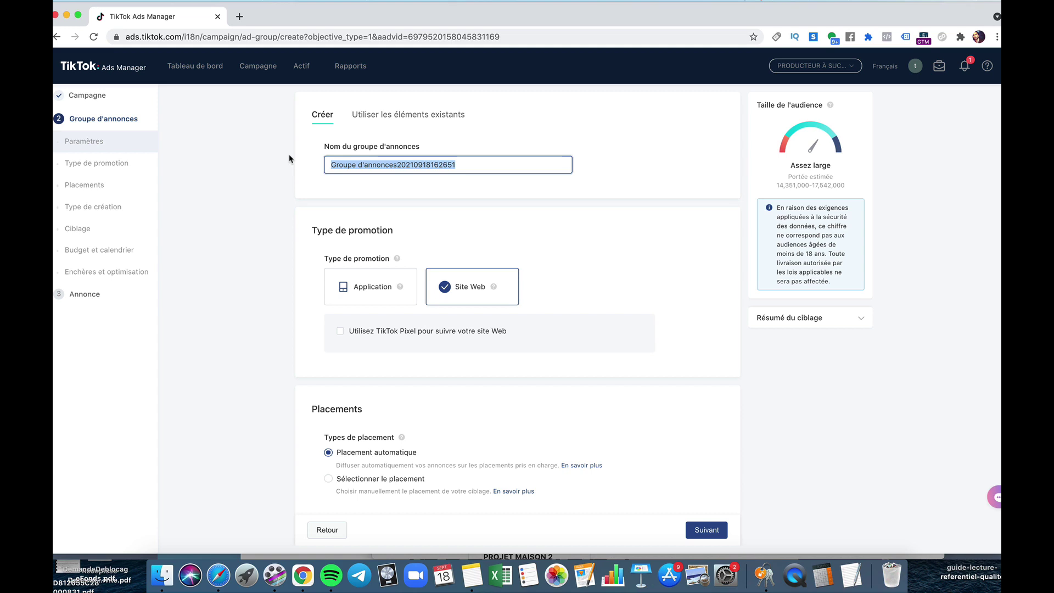
pyautogui.write('F-')
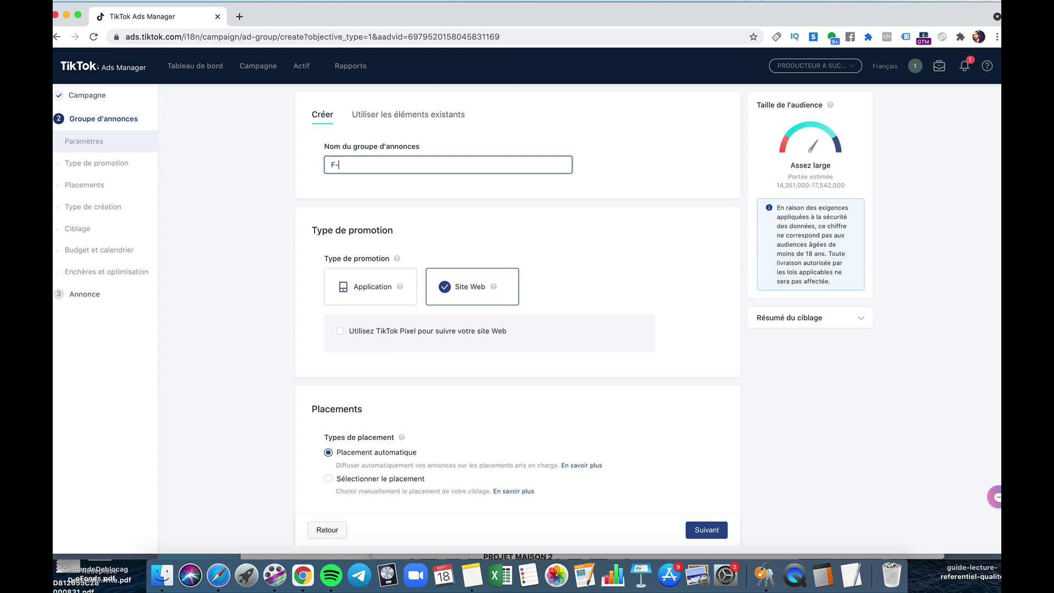
pyautogui.write('25-50')
pyautogui.click(340, 164)
pyautogui.click(364, 164)
pyautogui.write('-')
pyautogui.write(' FR-BE')
pyautogui.write('-')
pyautogui.write('SU')
pyautogui.write('W')
pyautogui.press('BackSpace')
pyautogui.press('BackSpace')
pyautogui.write('UI-LUX')
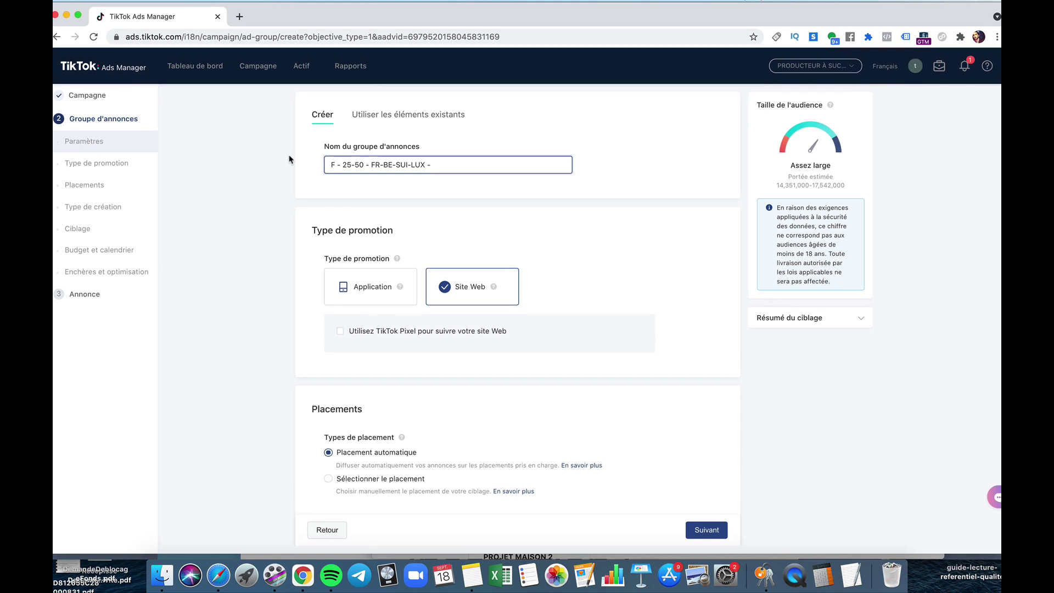
pyautogui.write('- MODE')
pyautogui.click(392, 208)
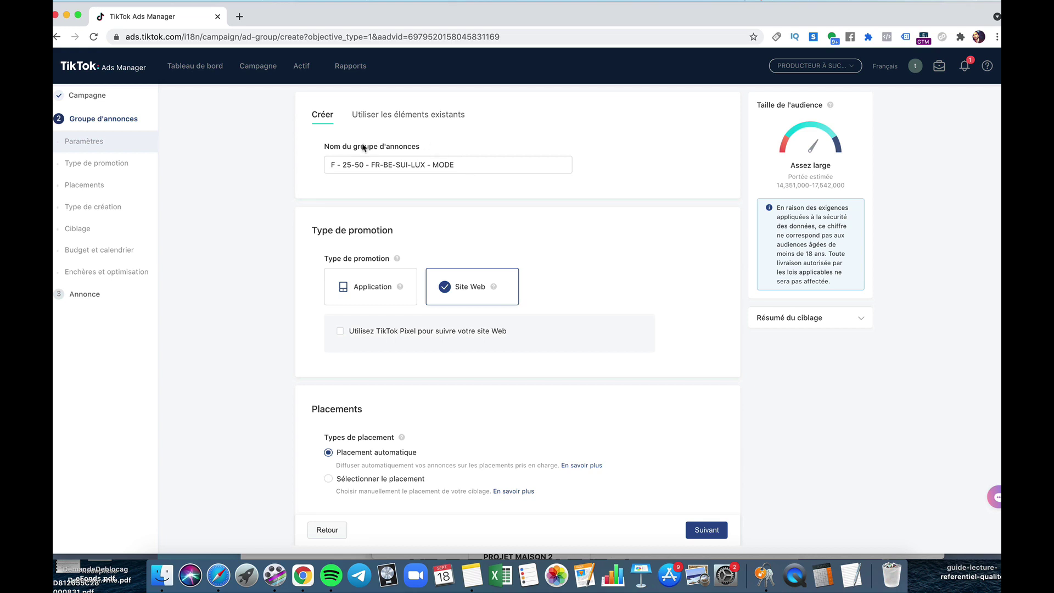
pyautogui.click(413, 166)
pyautogui.scroll(-3, 413, 181)
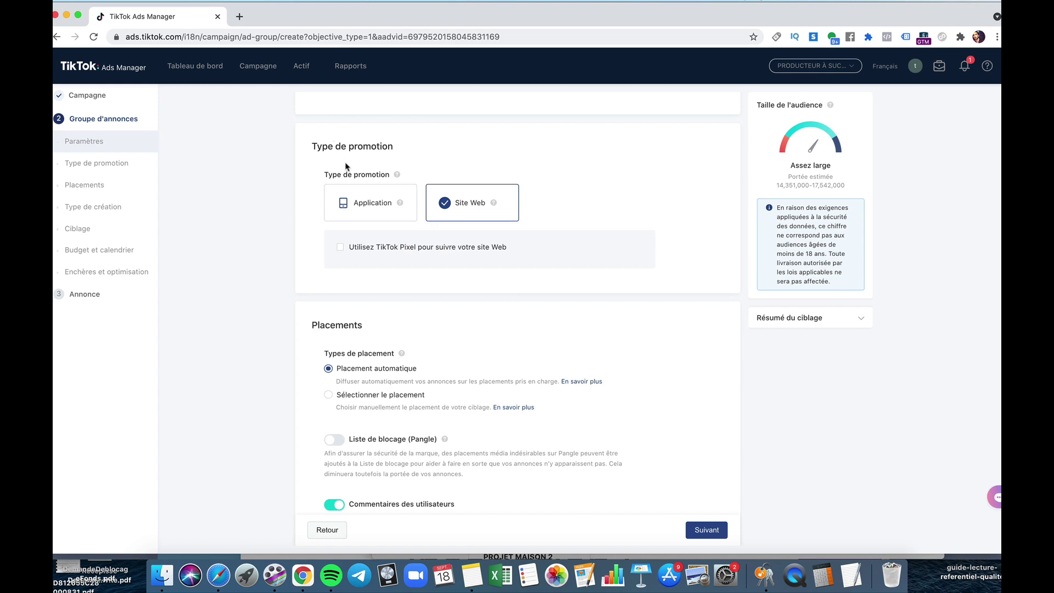
# Keep Site Web as the promotion type and enable website tracking with the TikTok pixel "Pixel Tiktok Peas".
pyautogui.click(390, 196)
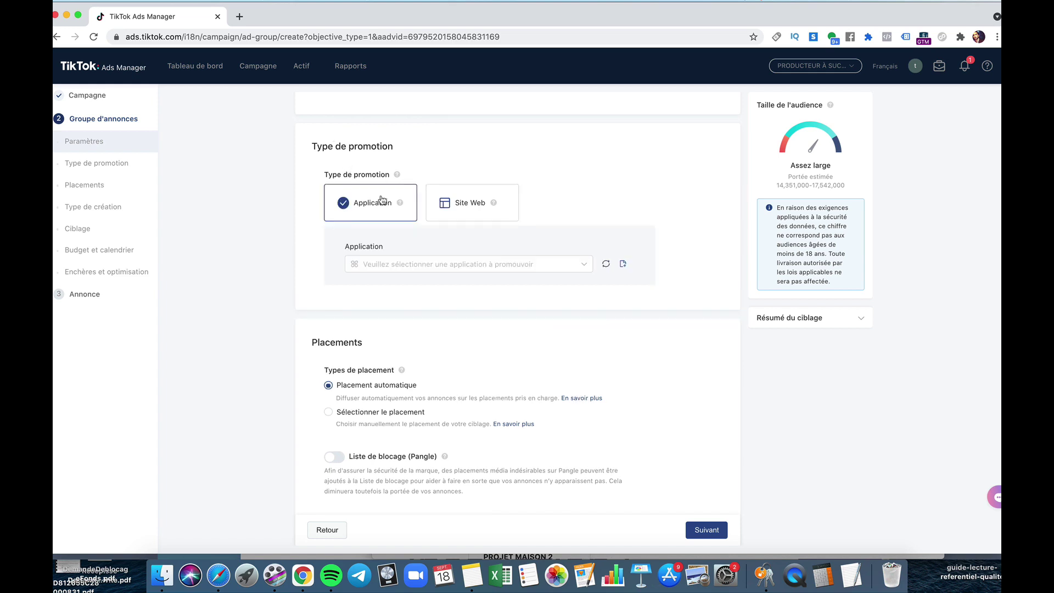
pyautogui.click(458, 206)
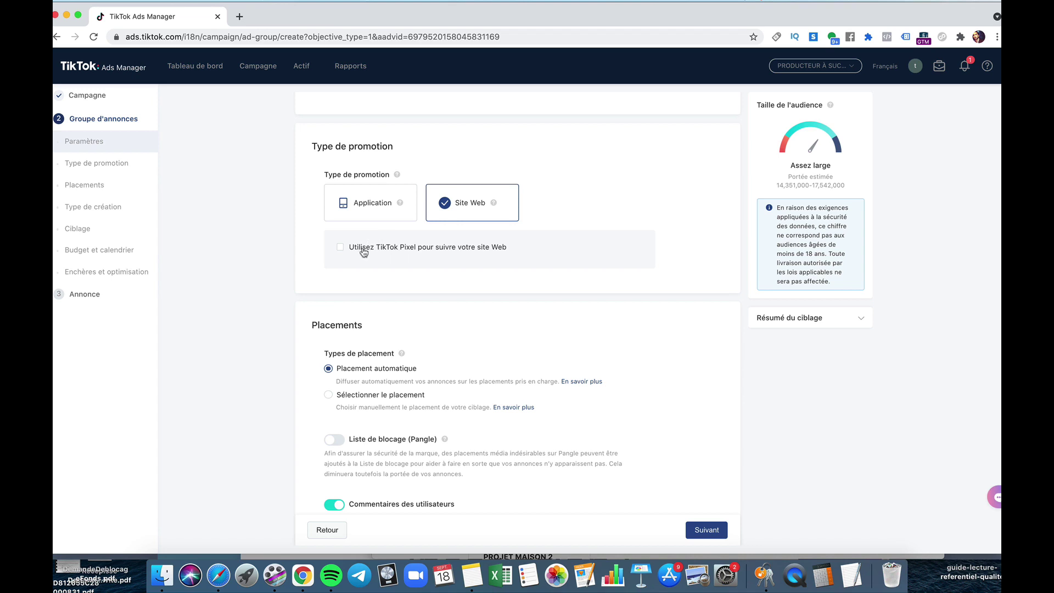
pyautogui.click(340, 248)
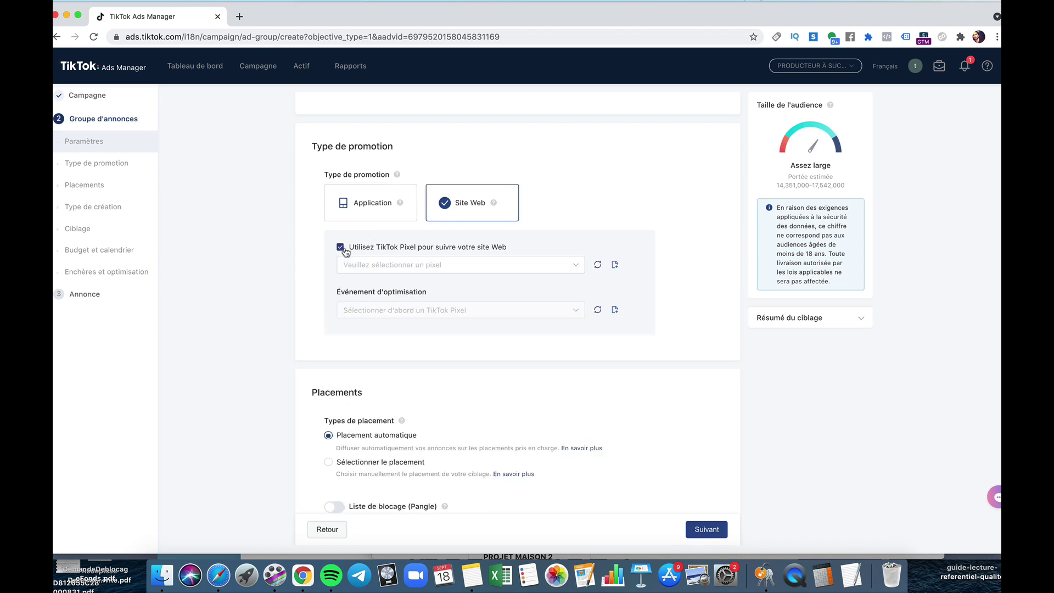
pyautogui.click(574, 266)
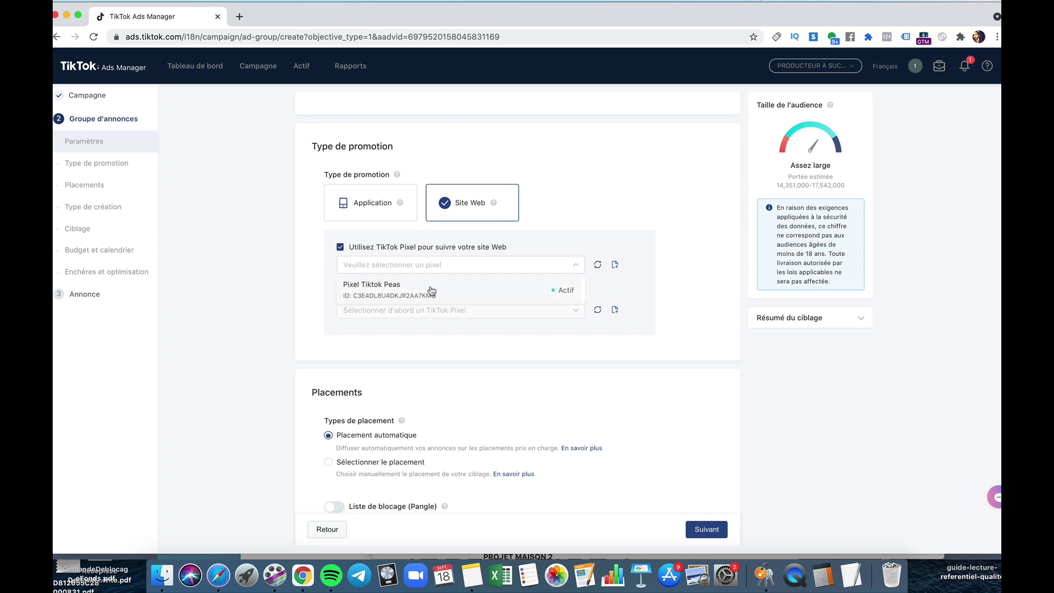
pyautogui.click(388, 291)
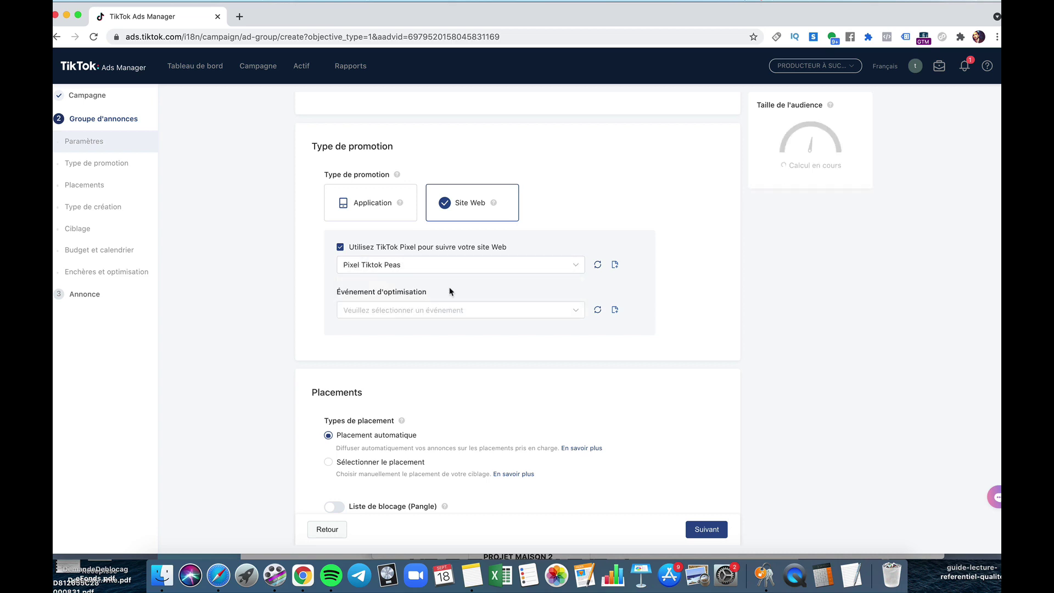
# Set the pixel's optimisation event to View Content/Vue Site Peas.
pyautogui.scroll(-1, 511, 308)
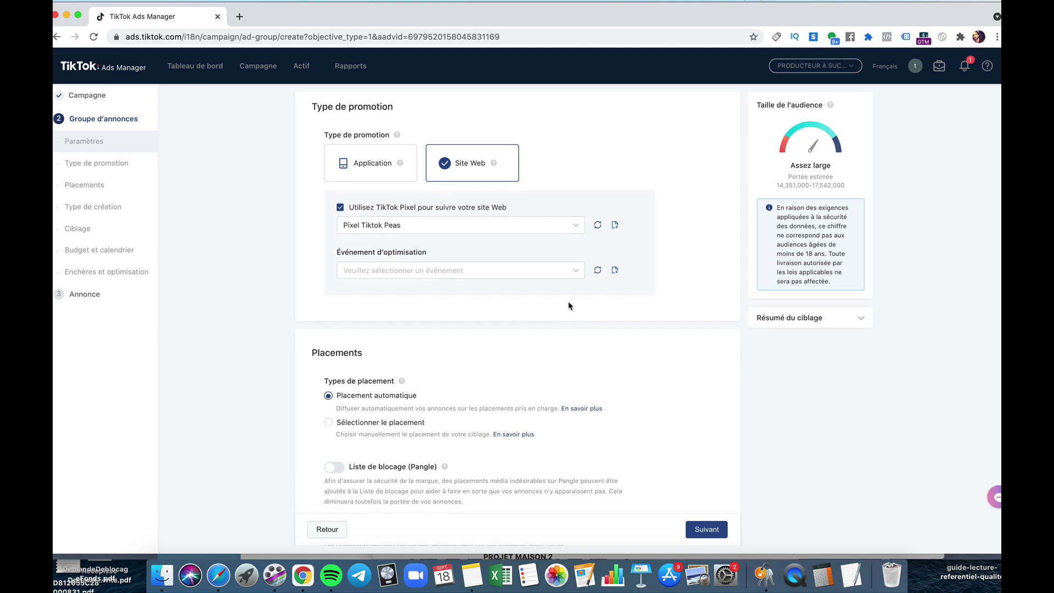
pyautogui.click(566, 273)
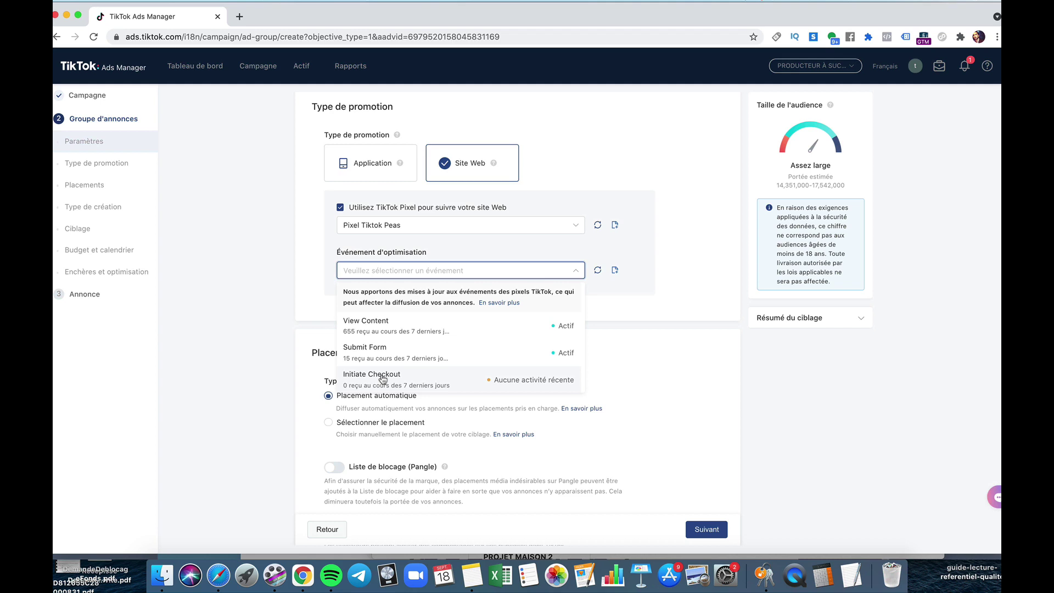
pyautogui.click(381, 330)
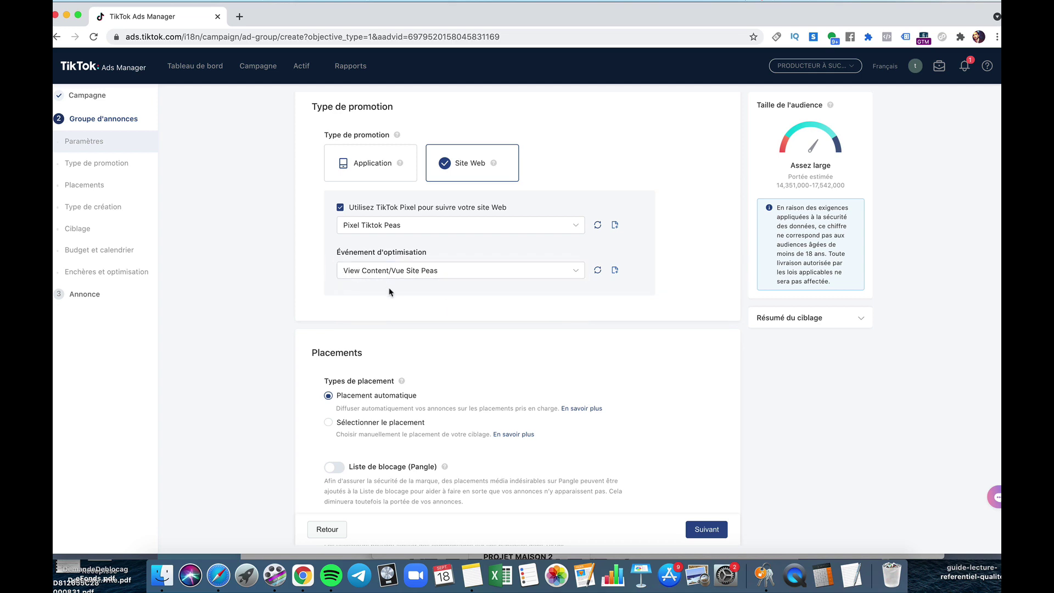
# Switch the ad group's placement type from automatic to manual placement selection.
pyautogui.scroll(2, 390, 291)
pyautogui.scroll(-3, 390, 291)
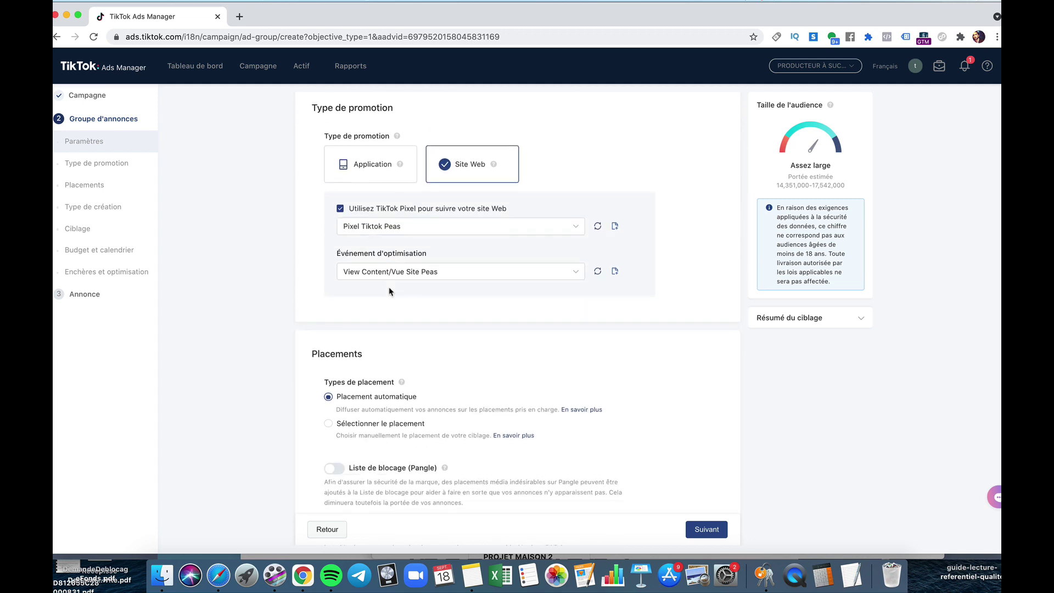
pyautogui.scroll(-3, 388, 292)
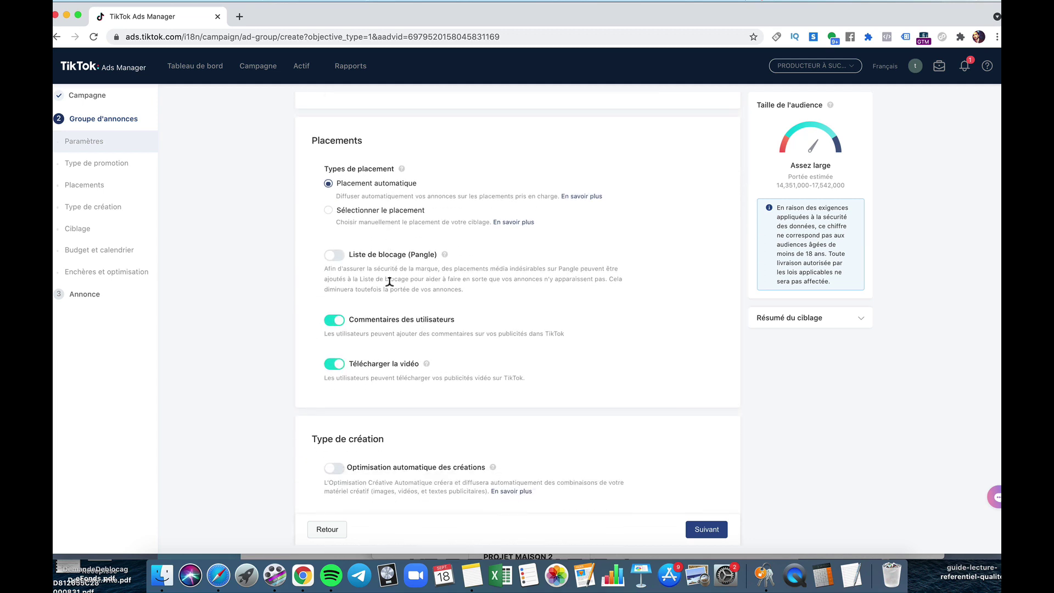
pyautogui.click(84, 184)
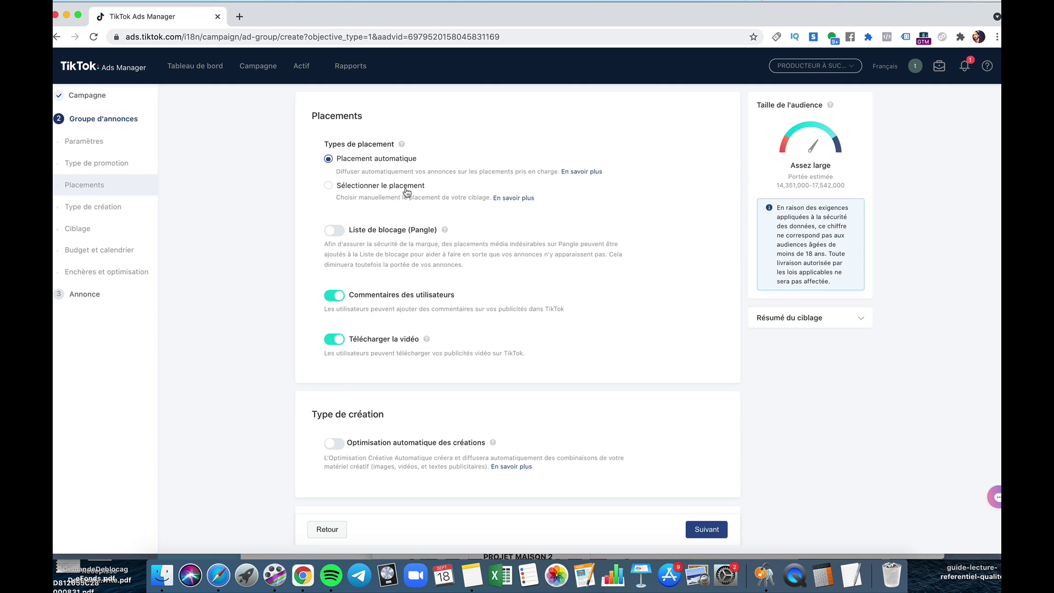
pyautogui.click(328, 187)
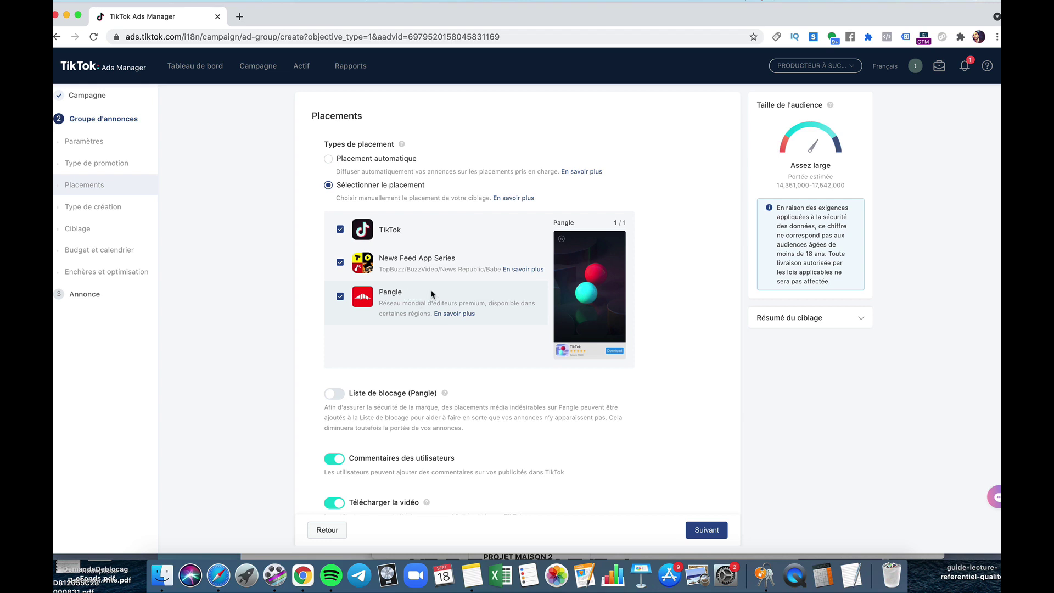
# Read the help articles on the news feed app series and Pangle placements, and close the help centre.
pyautogui.click(530, 273)
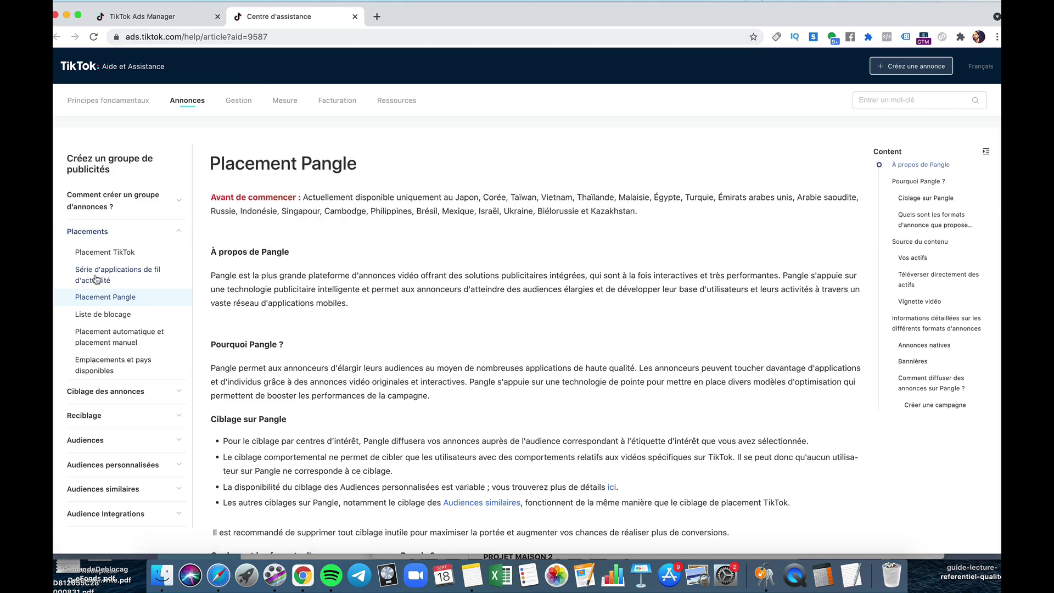
pyautogui.click(96, 280)
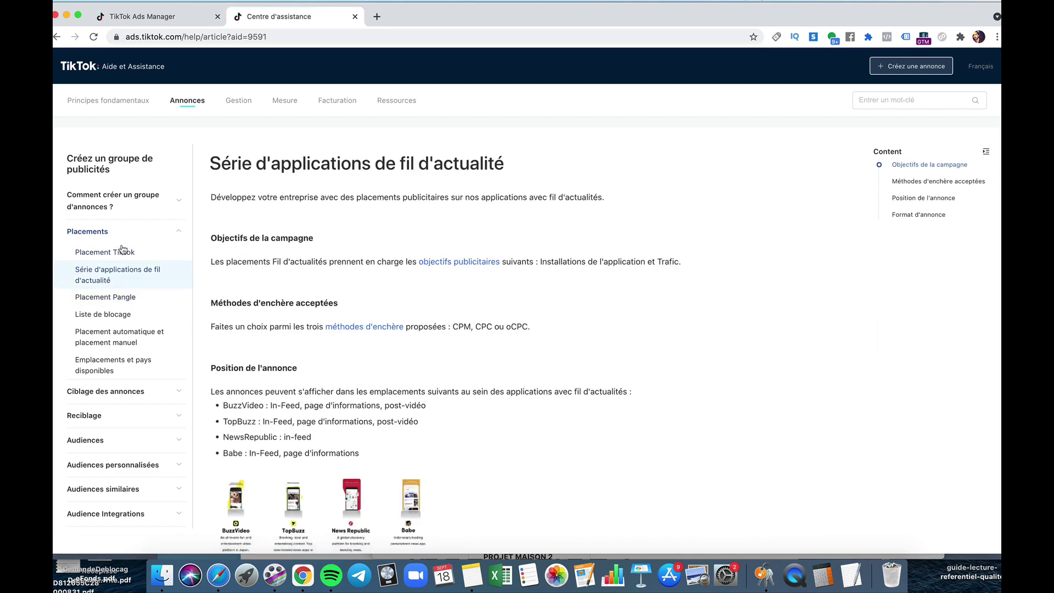
pyautogui.scroll(-2, 301, 234)
pyautogui.scroll(-5, 301, 235)
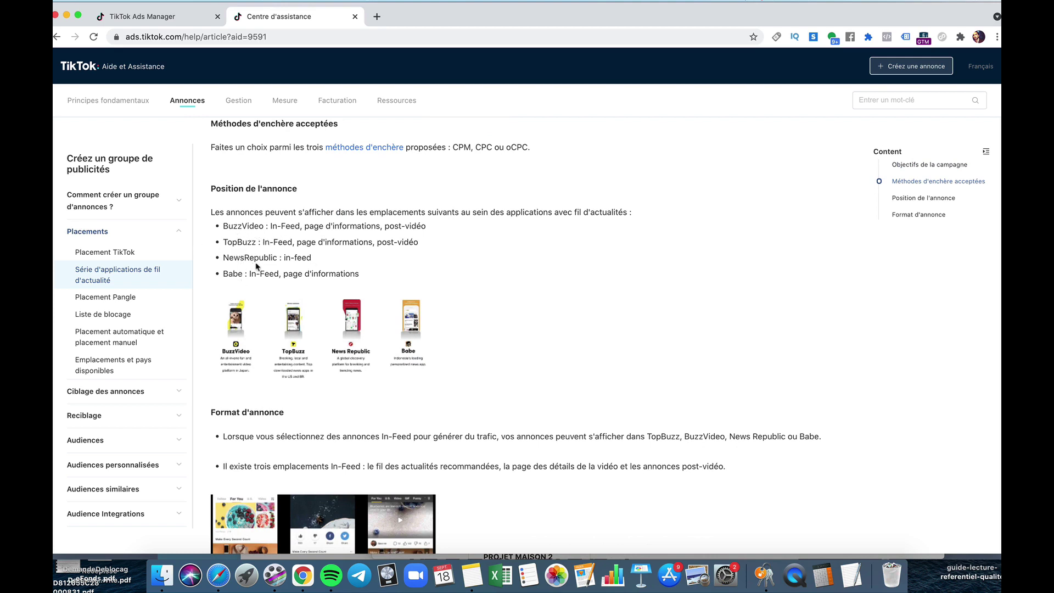
pyautogui.scroll(3, 282, 266)
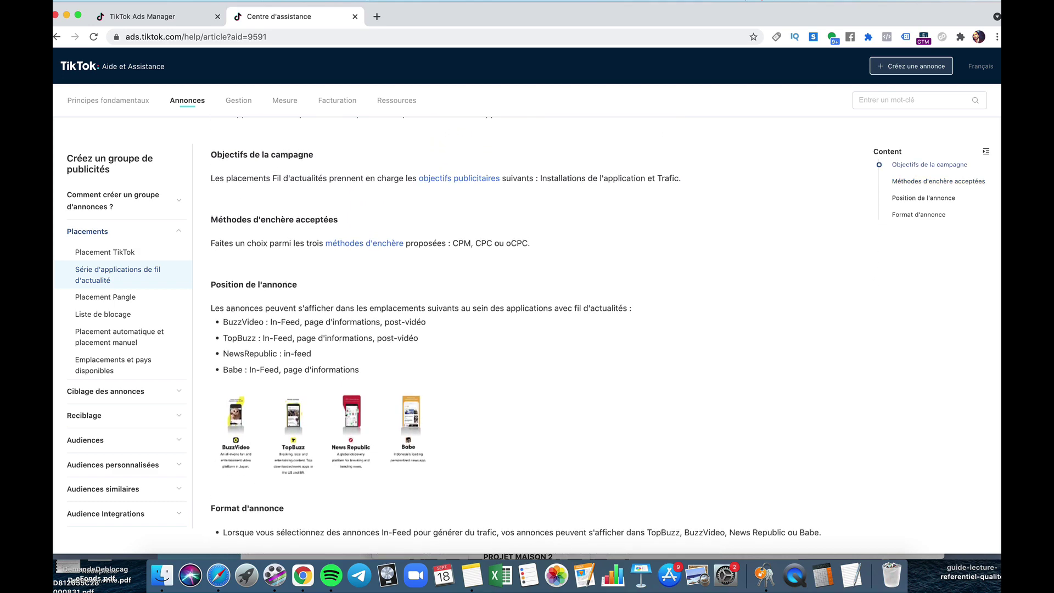
pyautogui.scroll(-3, 291, 333)
pyautogui.scroll(-6, 290, 330)
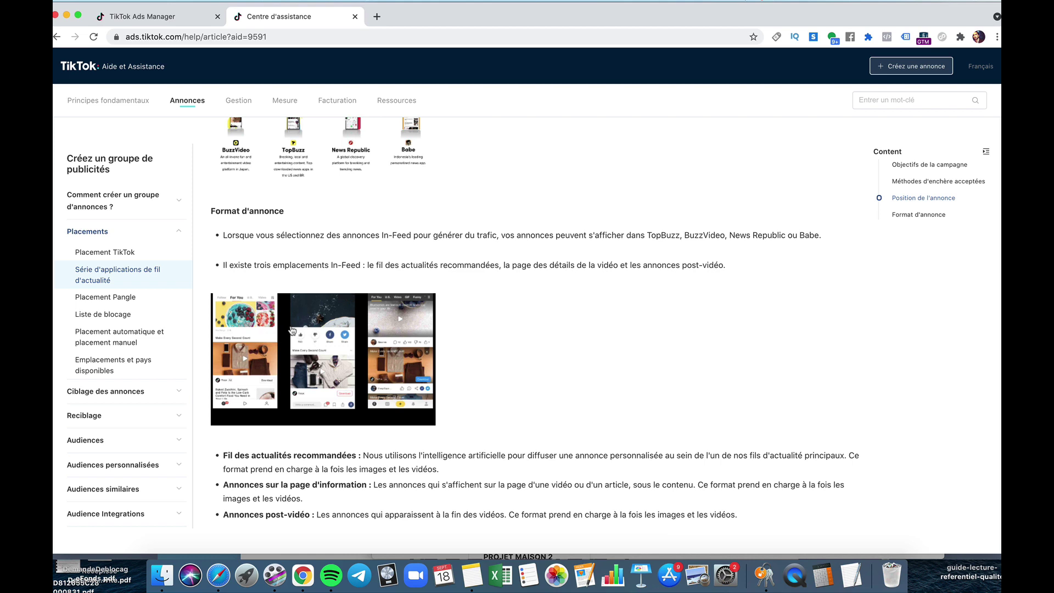
pyautogui.scroll(-5, 291, 330)
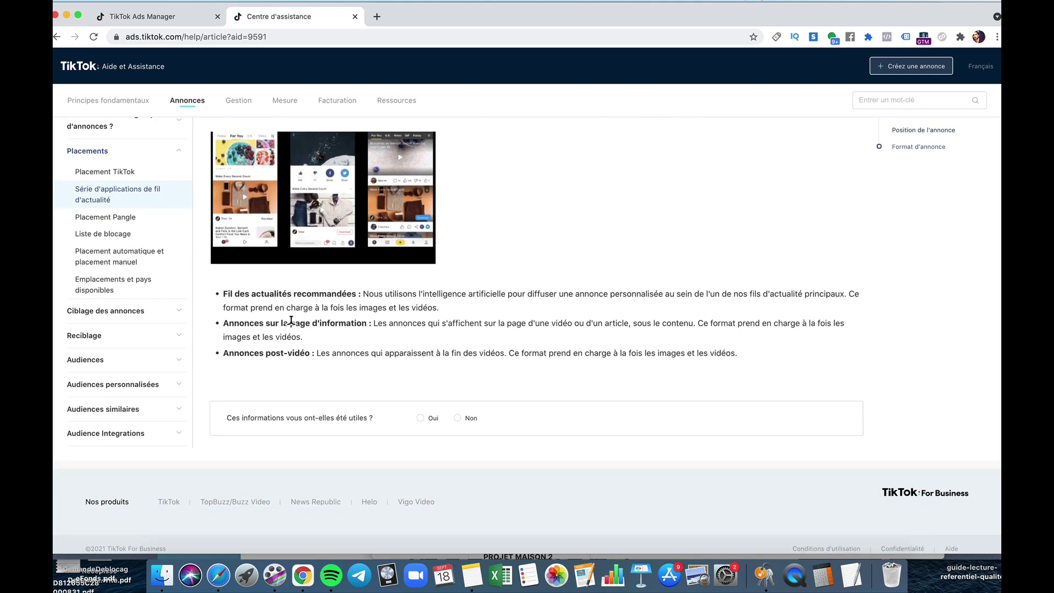
pyautogui.scroll(2, 292, 321)
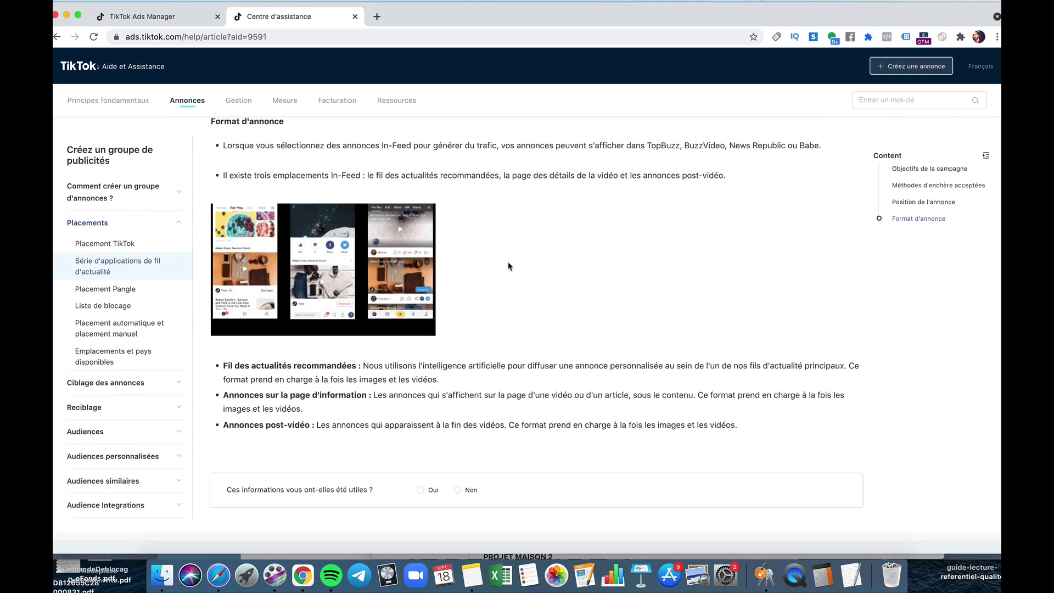
pyautogui.scroll(3, 508, 267)
pyautogui.scroll(6, 509, 267)
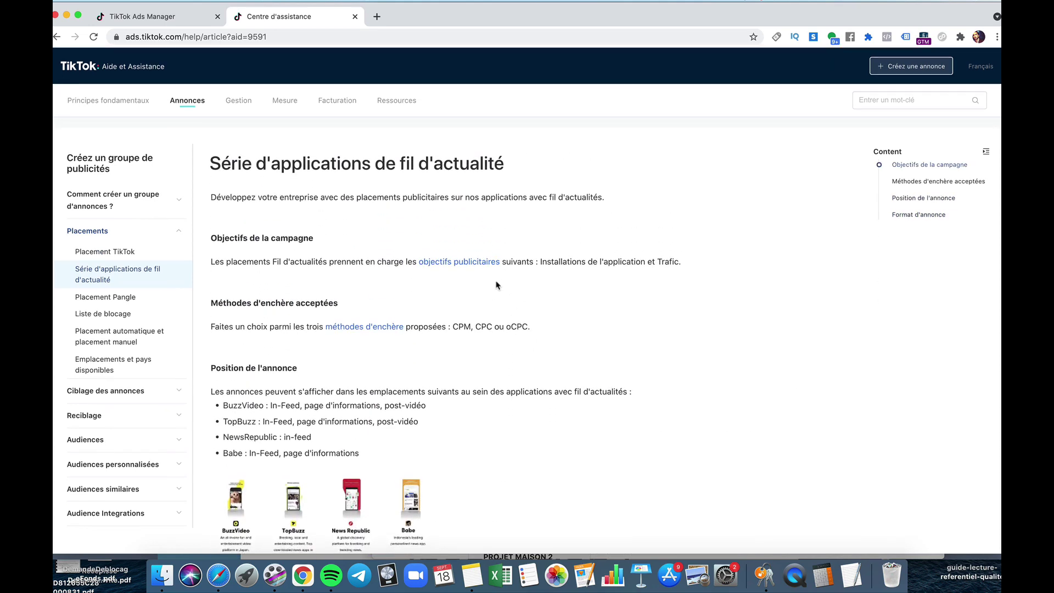
pyautogui.click(108, 299)
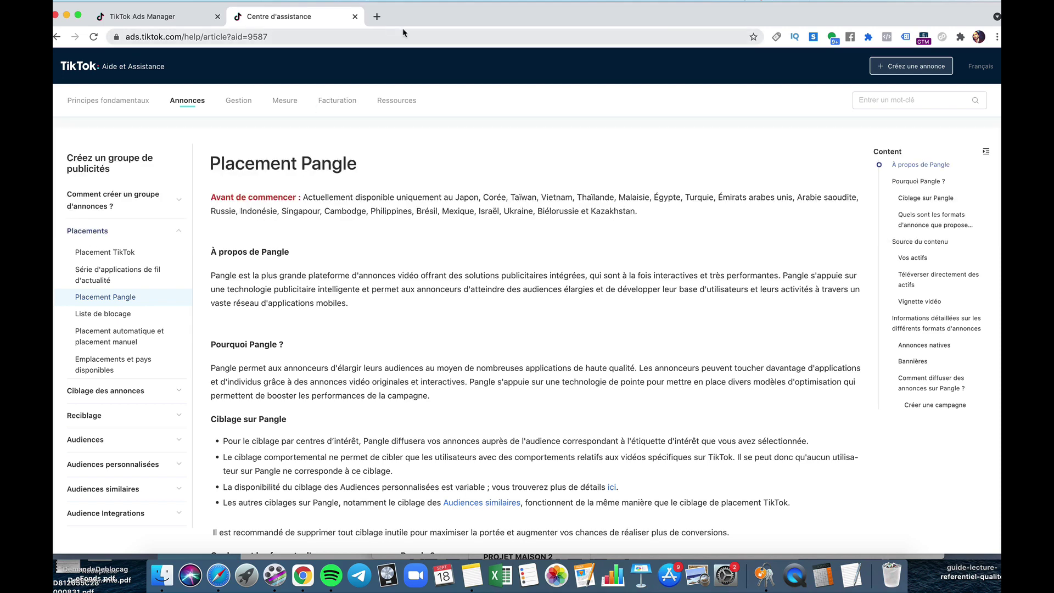
pyautogui.click(354, 16)
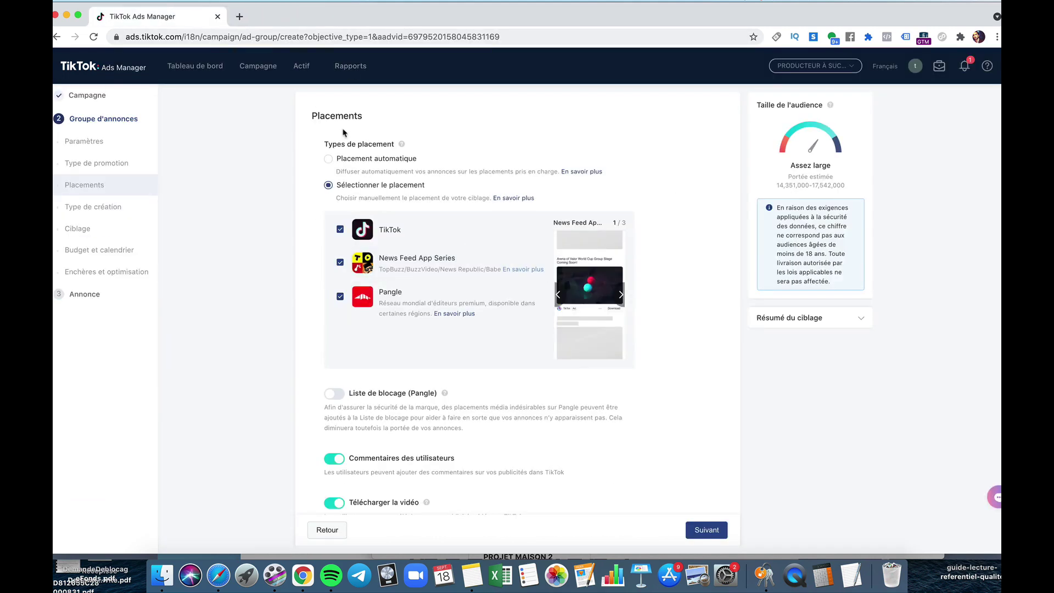
# Exclude News Feed App Series and Pangle from the placements, keeping only TikTok selected.
pyautogui.click(341, 264)
pyautogui.click(340, 298)
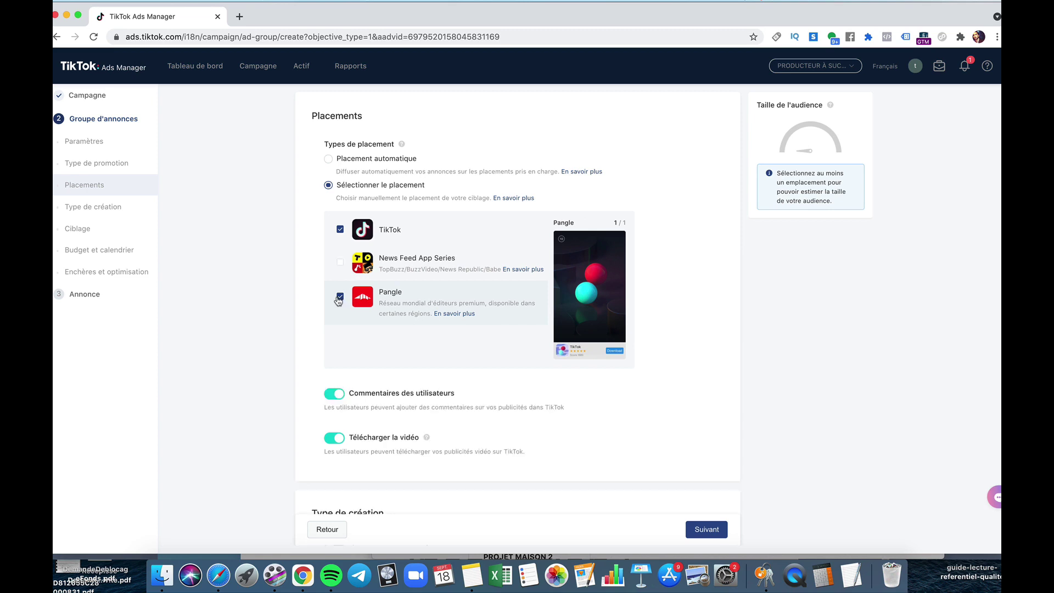
pyautogui.click(340, 297)
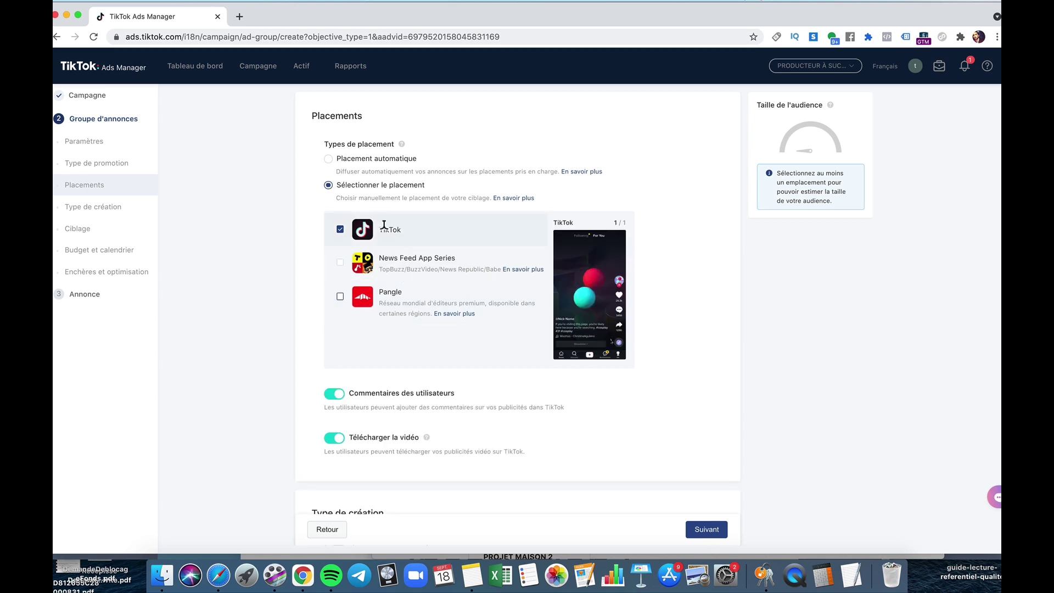
# Leave user comments allowed on the ads and disable video downloading by users.
pyautogui.scroll(-2, 394, 326)
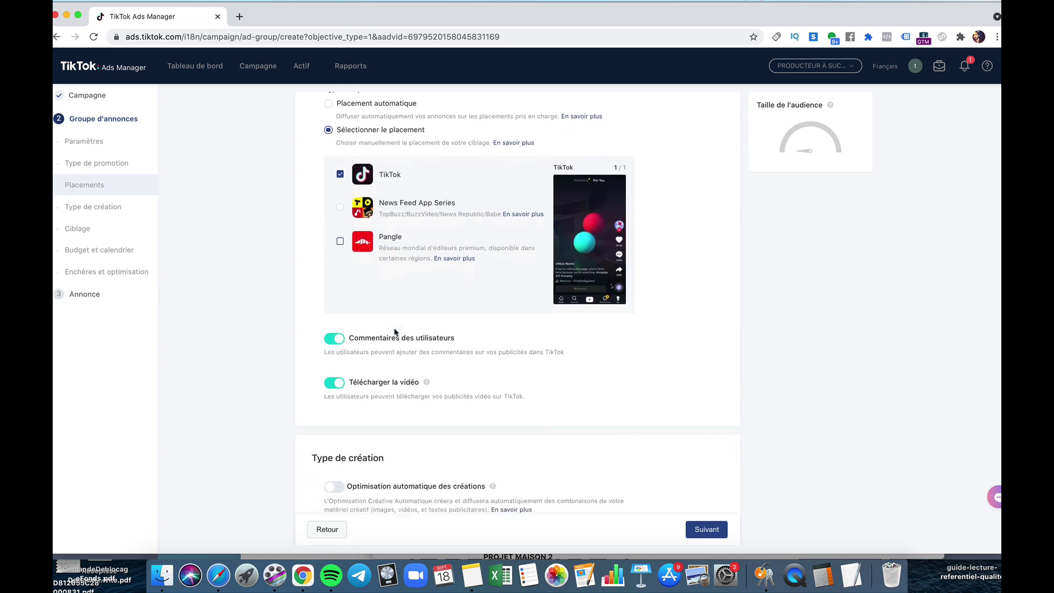
pyautogui.scroll(-2, 394, 332)
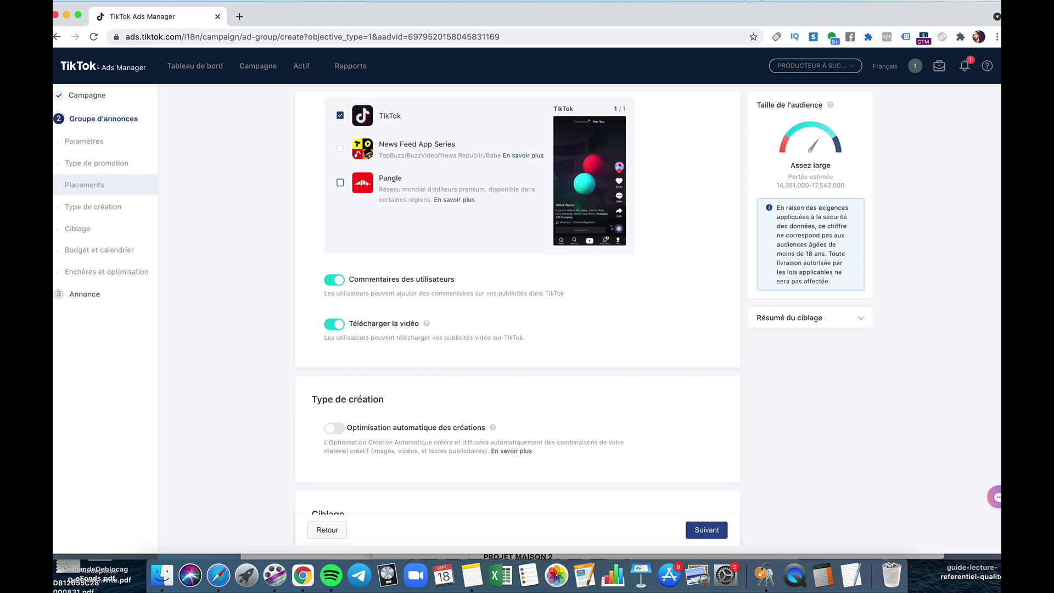
pyautogui.click(337, 285)
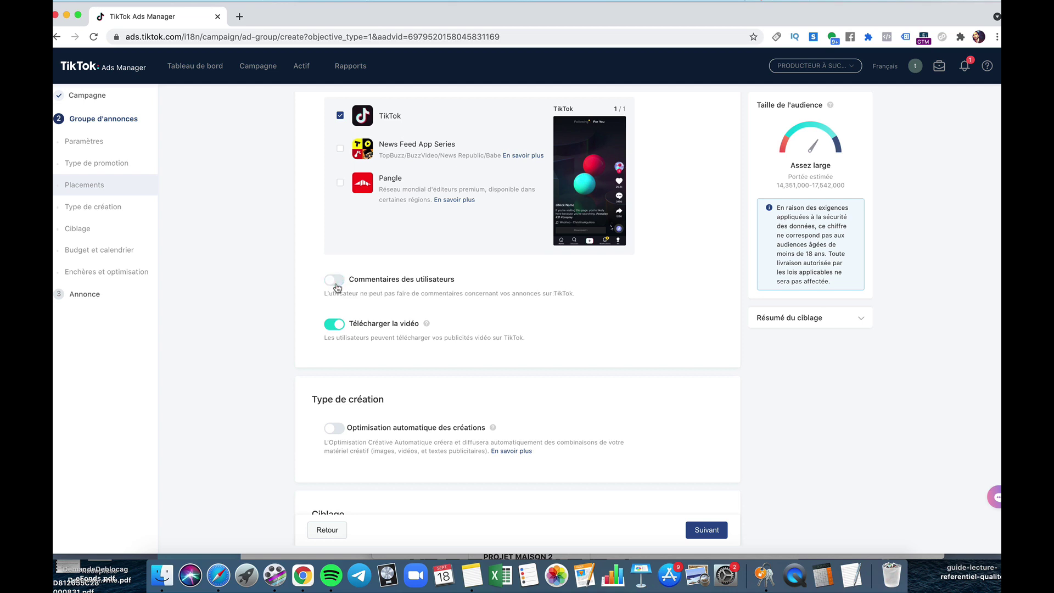
pyautogui.click(337, 285)
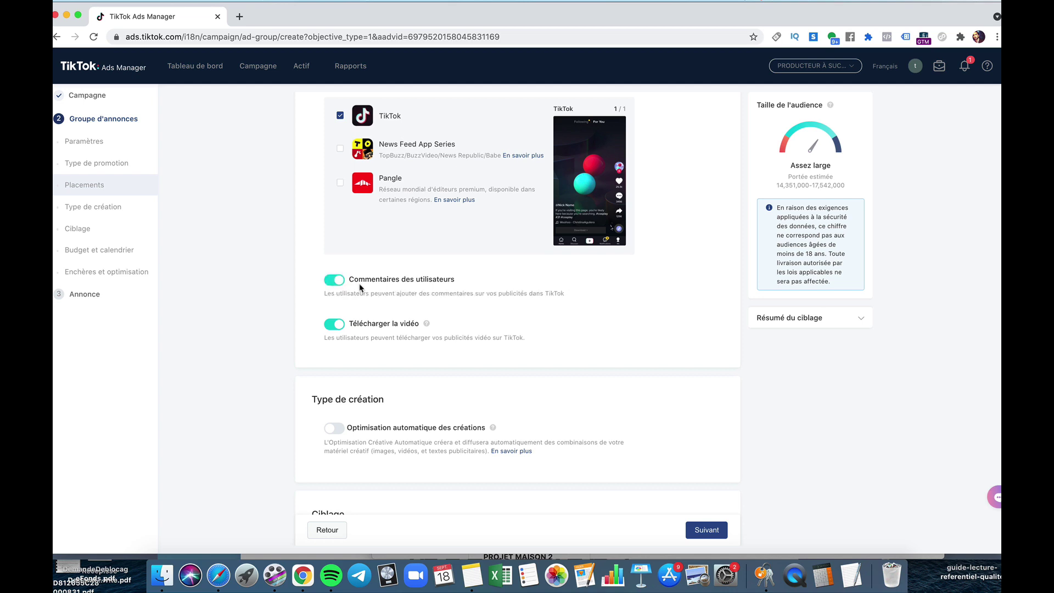
pyautogui.scroll(-3, 398, 291)
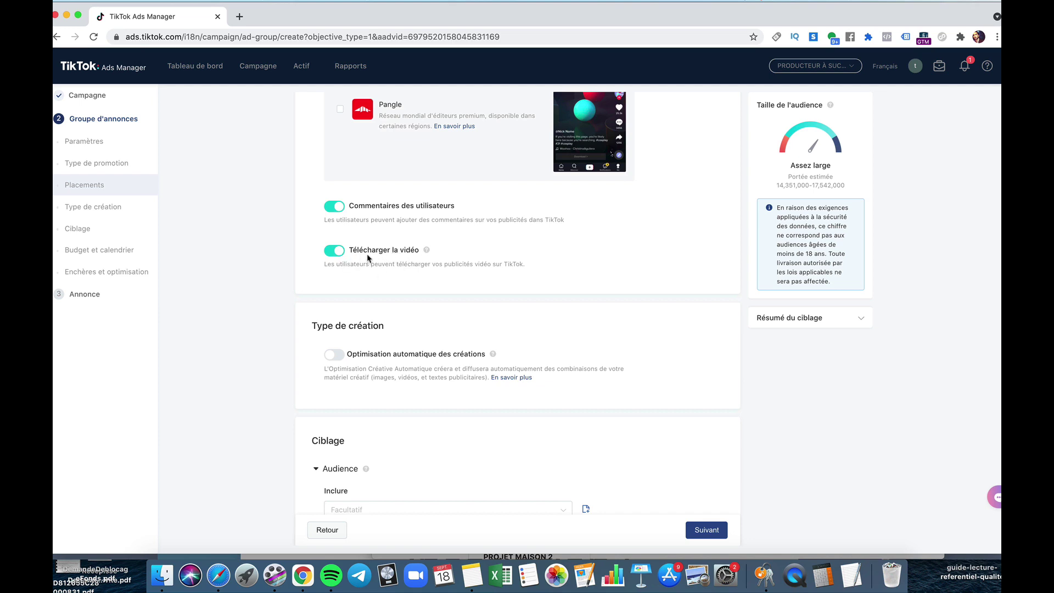
pyautogui.click(337, 252)
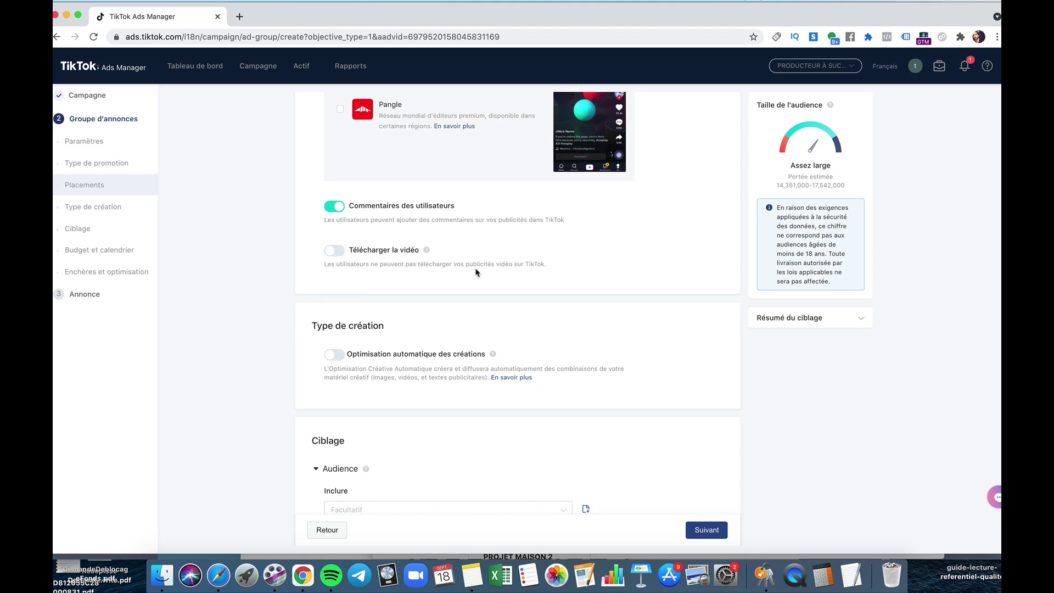
# Enable automatic creative optimisation for the ad group and disable it again.
pyautogui.scroll(-3, 477, 272)
pyautogui.scroll(-1, 477, 272)
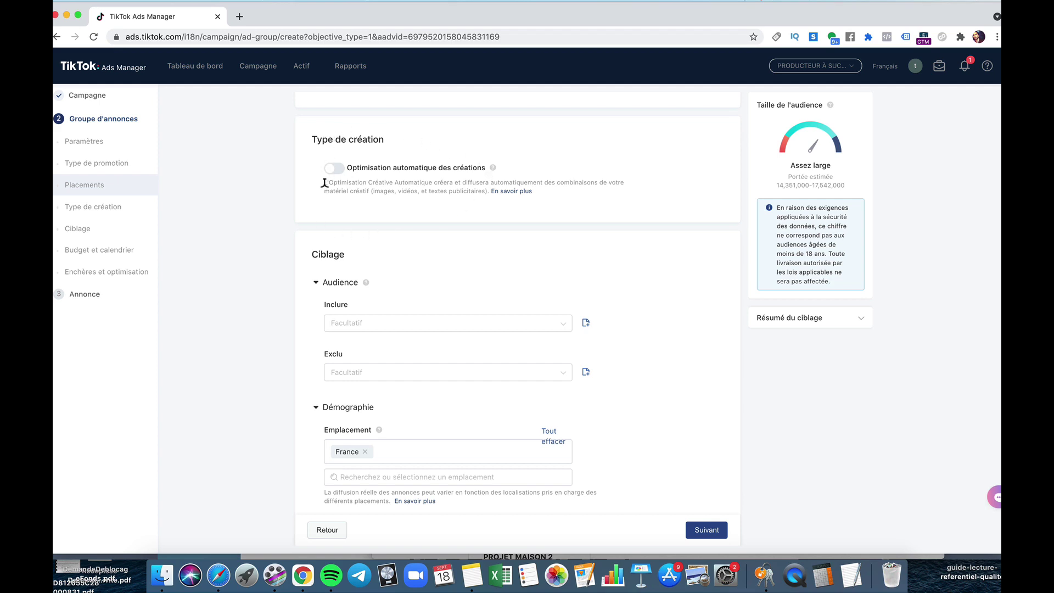
pyautogui.click(338, 171)
pyautogui.scroll(-5, 458, 216)
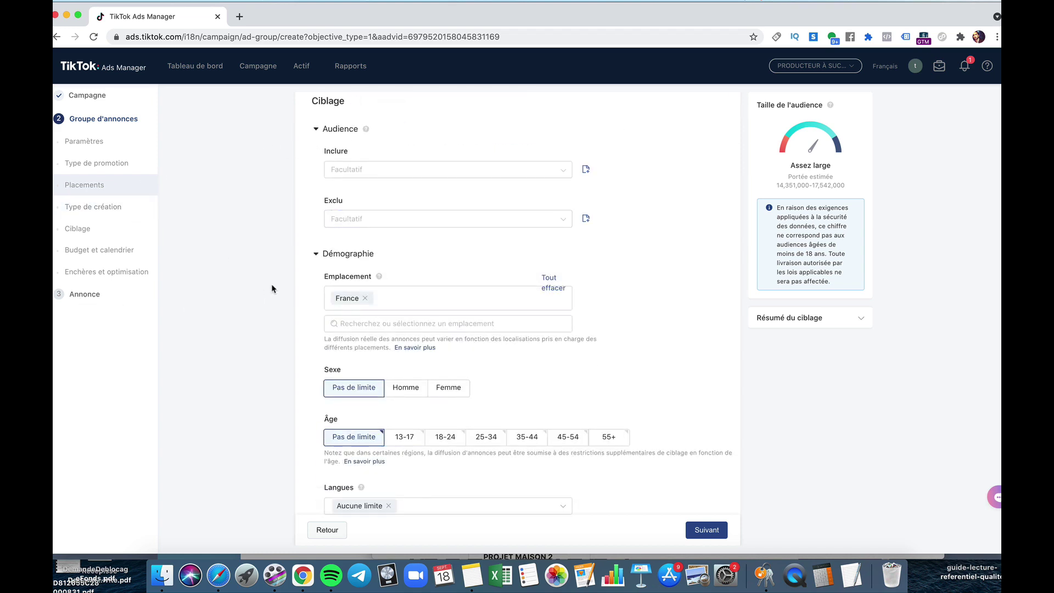
pyautogui.scroll(5, 339, 183)
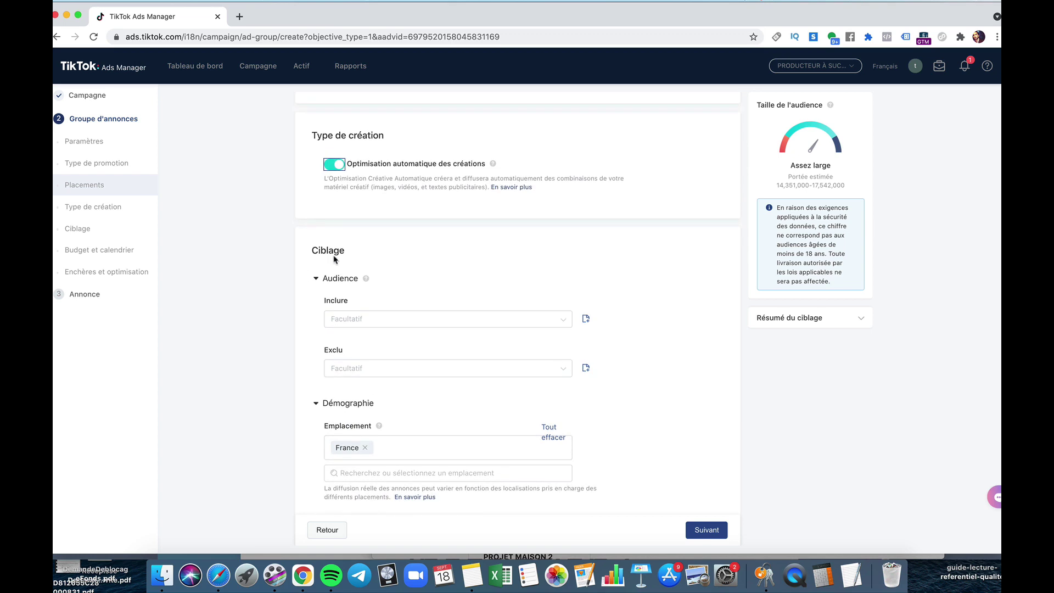
pyautogui.click(336, 164)
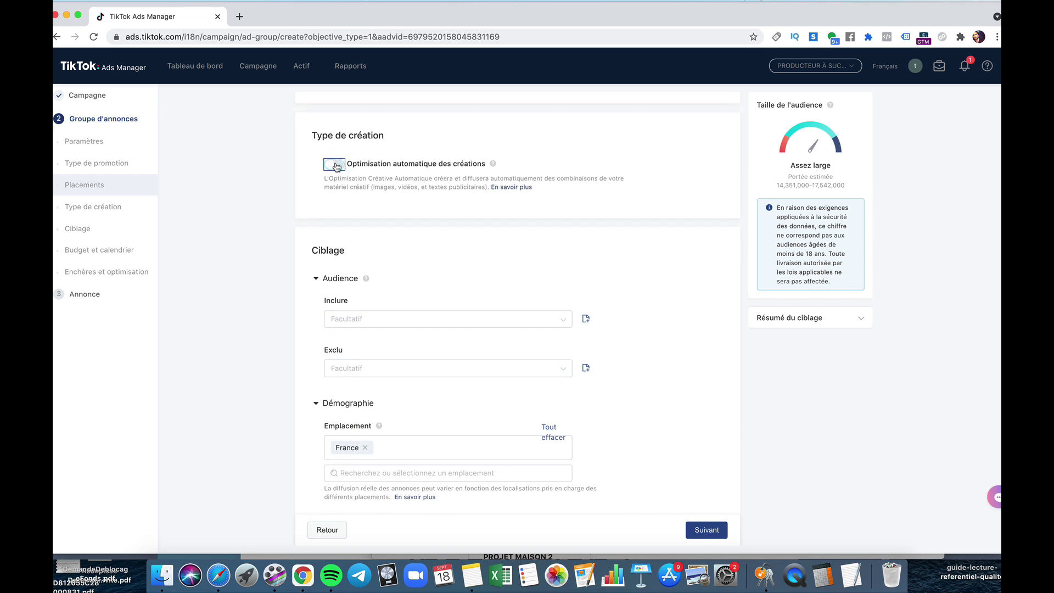
# Go to the ad group's targeting settings, read the best-practice article on using audience features, and close the business assistance chat.
pyautogui.click(102, 212)
pyautogui.click(82, 228)
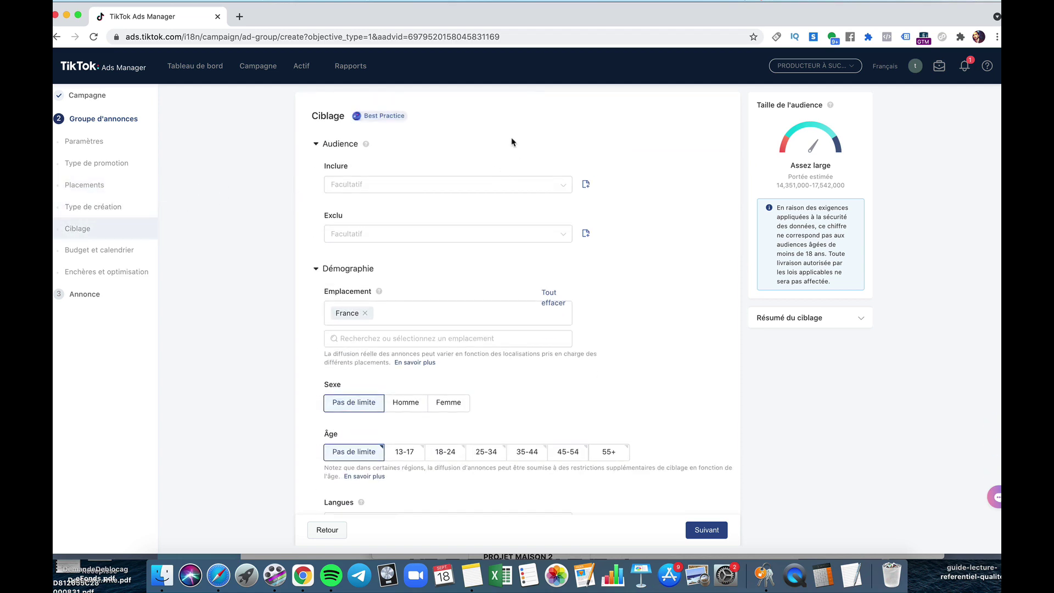
pyautogui.click(380, 118)
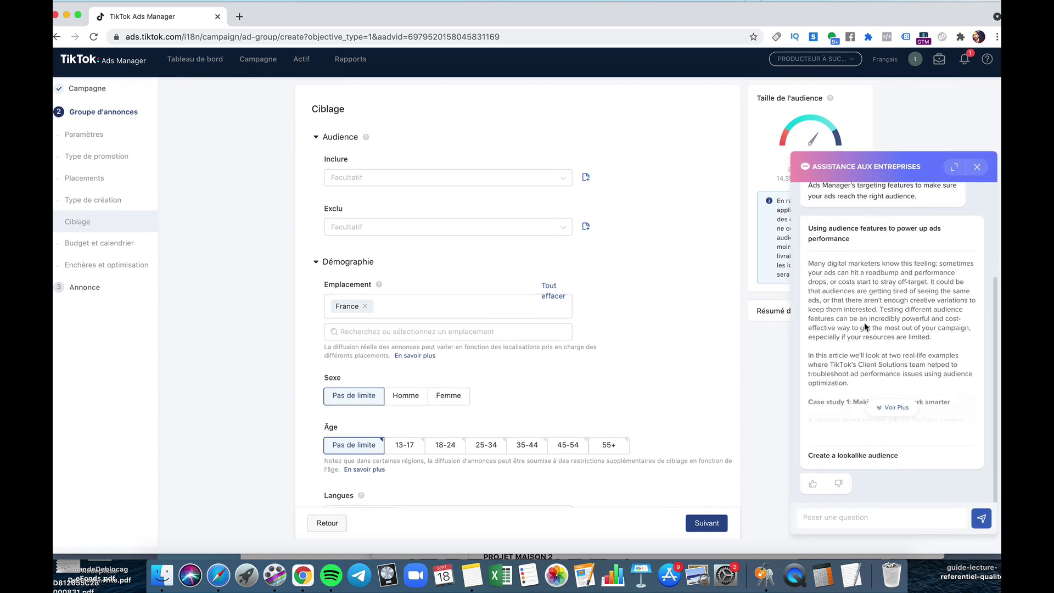
pyautogui.click(894, 415)
pyautogui.scroll(-10, 907, 407)
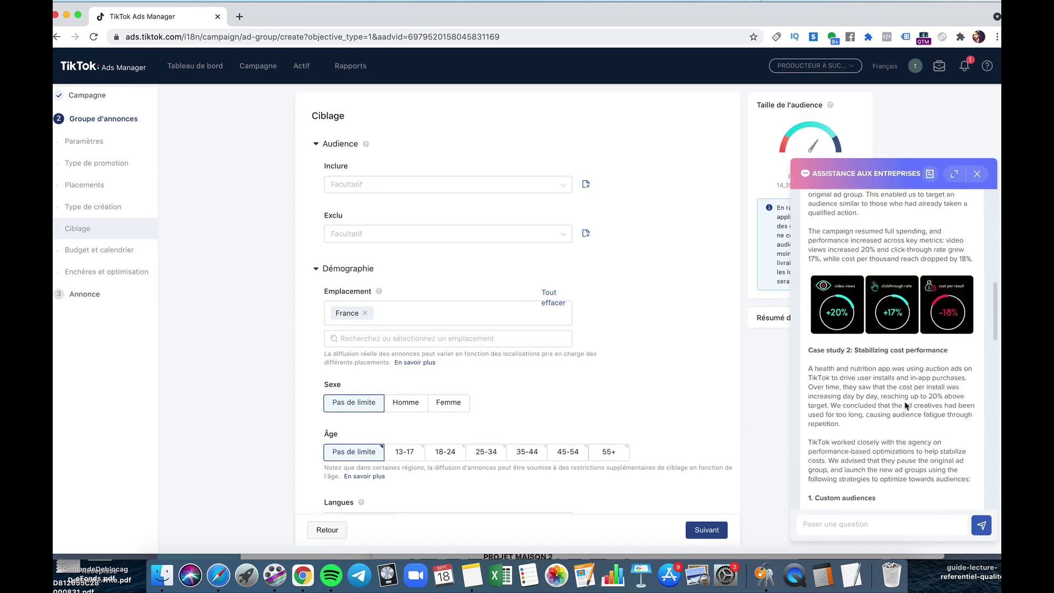
pyautogui.click(976, 176)
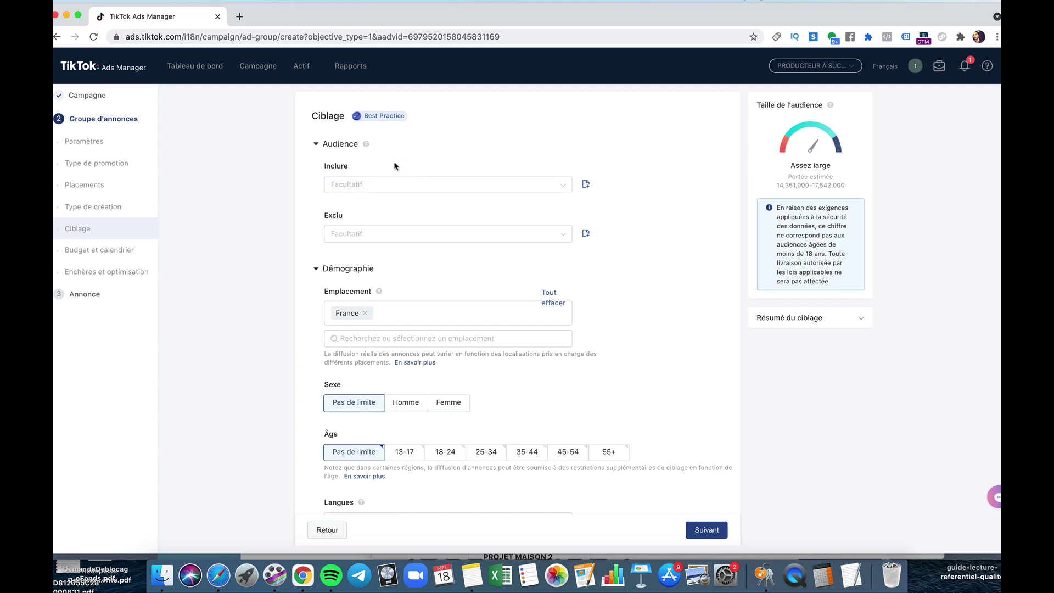
pyautogui.scroll(-3, 395, 168)
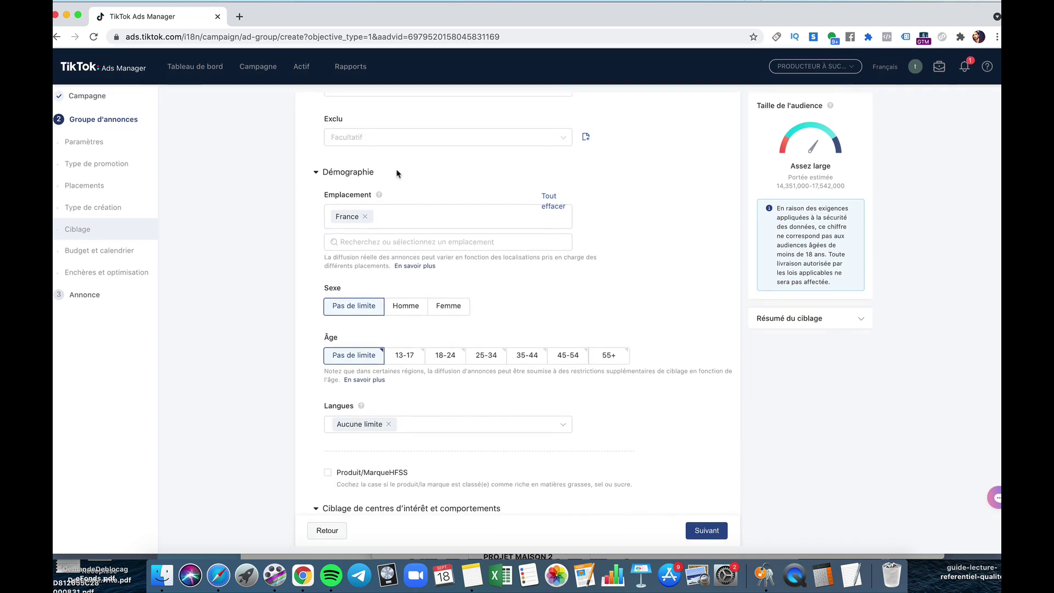
pyautogui.scroll(3, 398, 174)
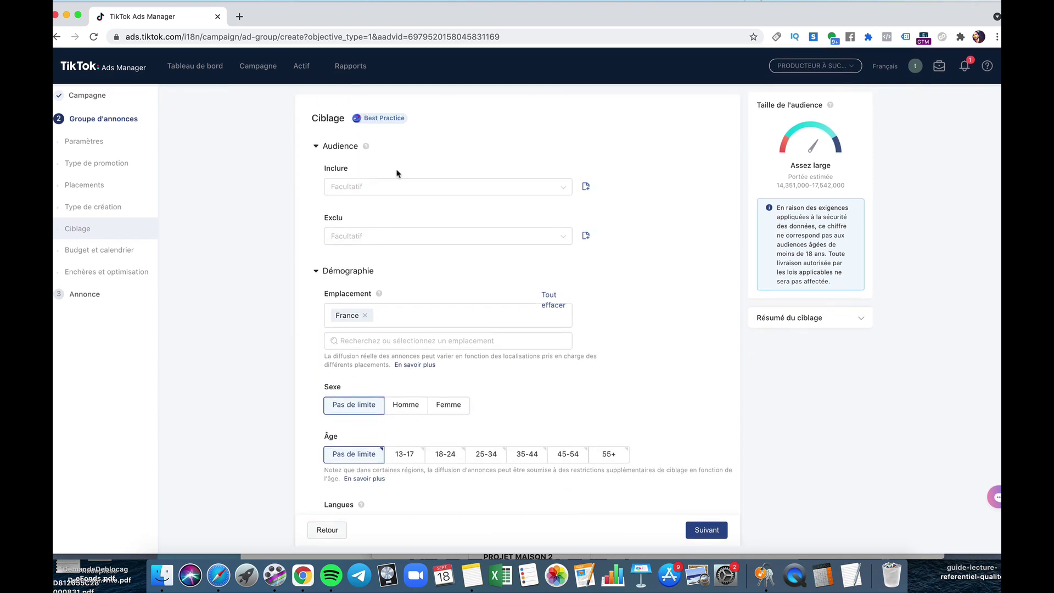
pyautogui.click(316, 140)
pyautogui.click(317, 141)
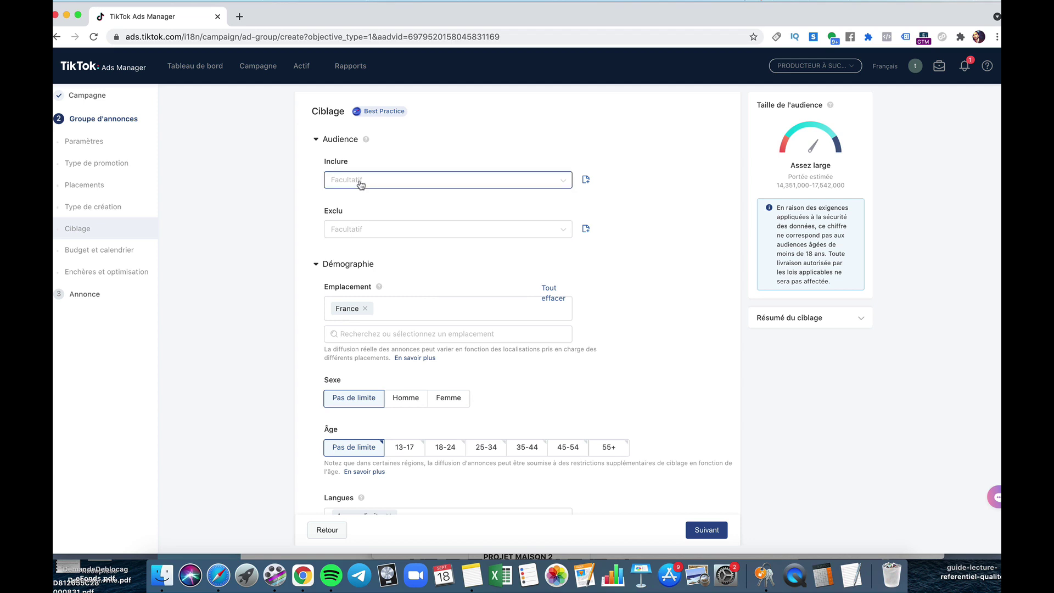
# Start creating a custom audience in the audience manager, reached from the ad group's included audiences.
pyautogui.click(485, 188)
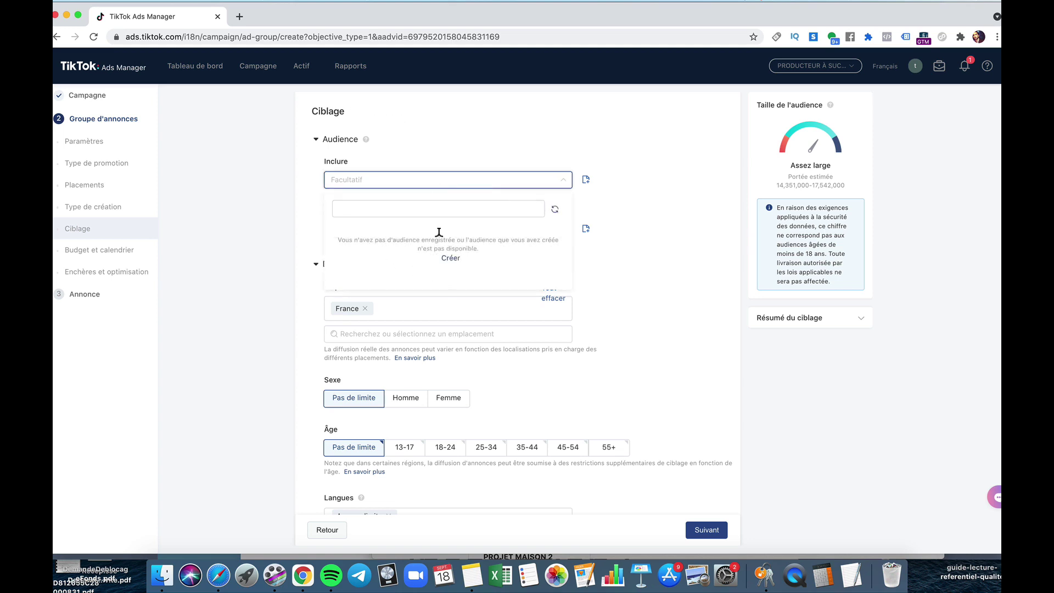
pyautogui.click(451, 259)
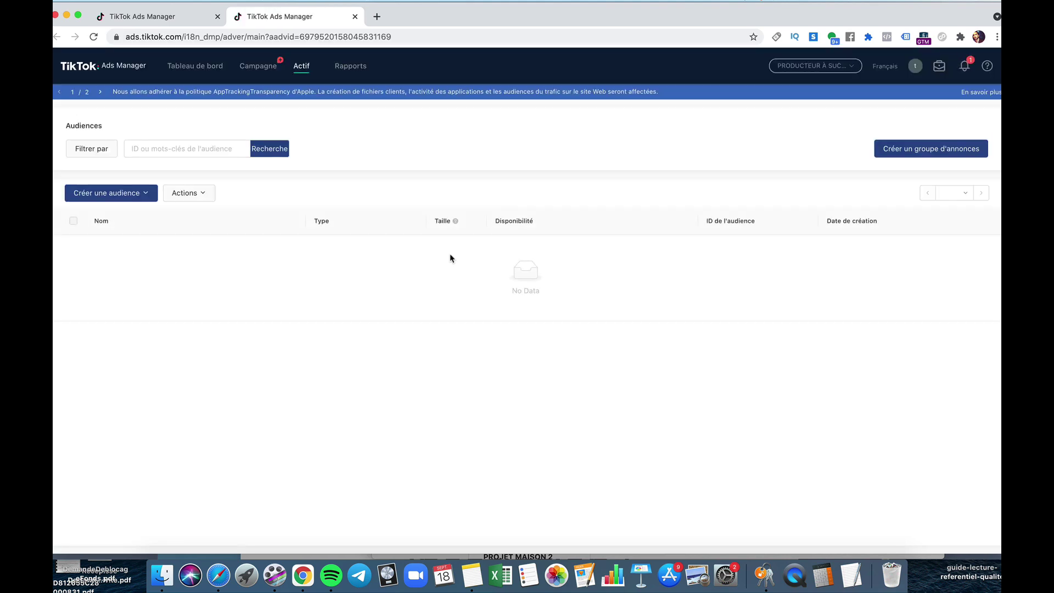
pyautogui.click(111, 193)
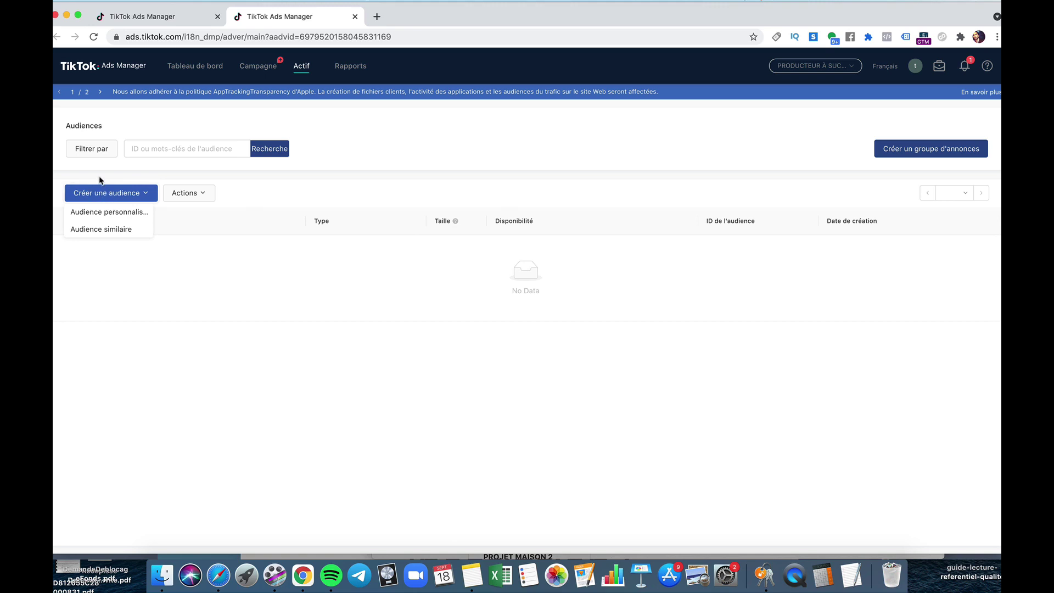
pyautogui.click(109, 214)
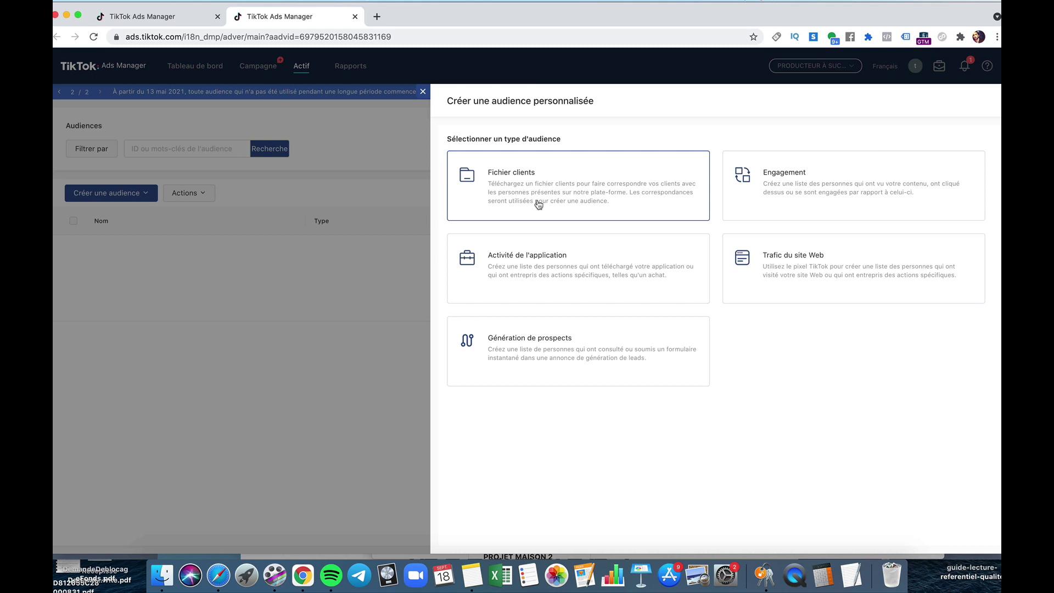
# Examine the file type options for a customer file audience and return to the audience type selection.
pyautogui.click(538, 204)
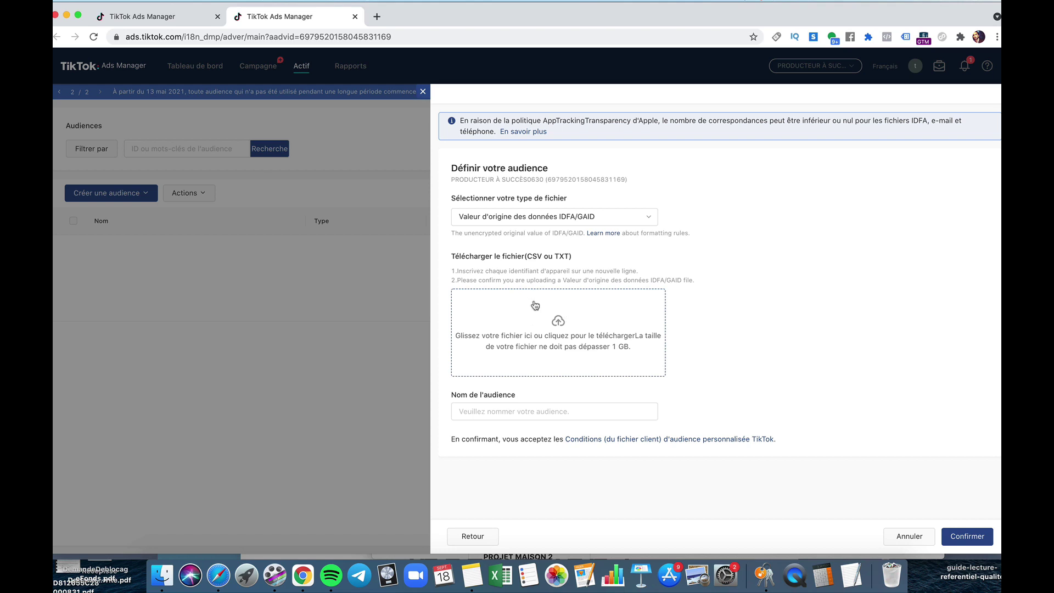
pyautogui.click(584, 220)
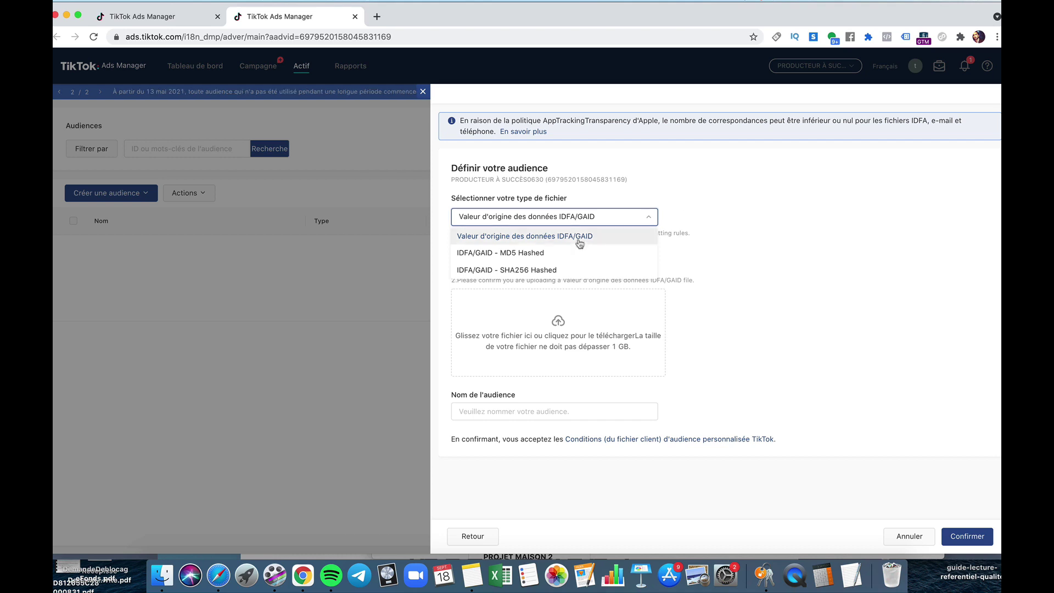
pyautogui.click(757, 225)
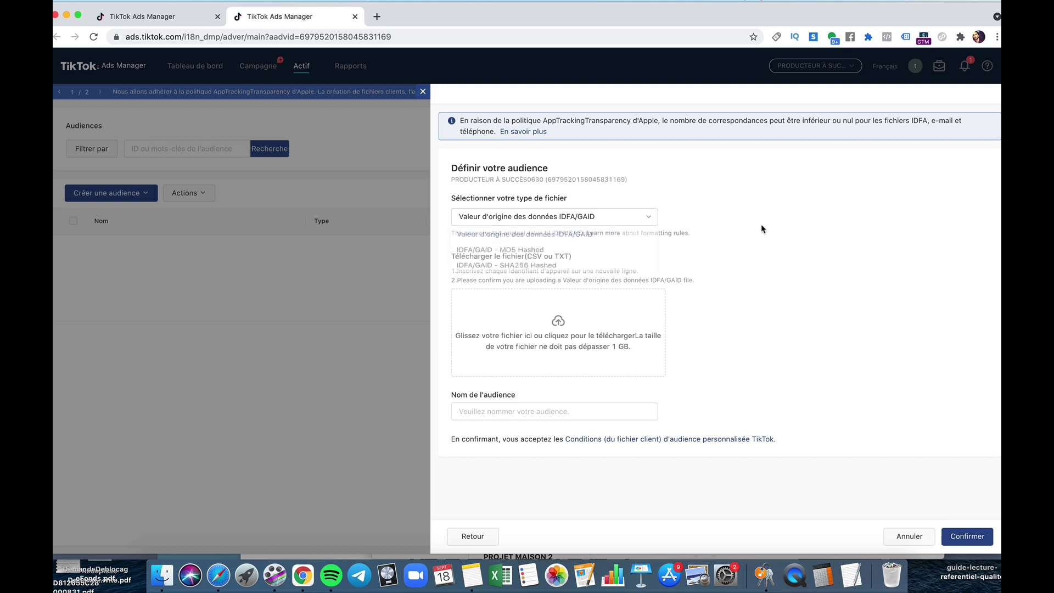
pyautogui.click(483, 537)
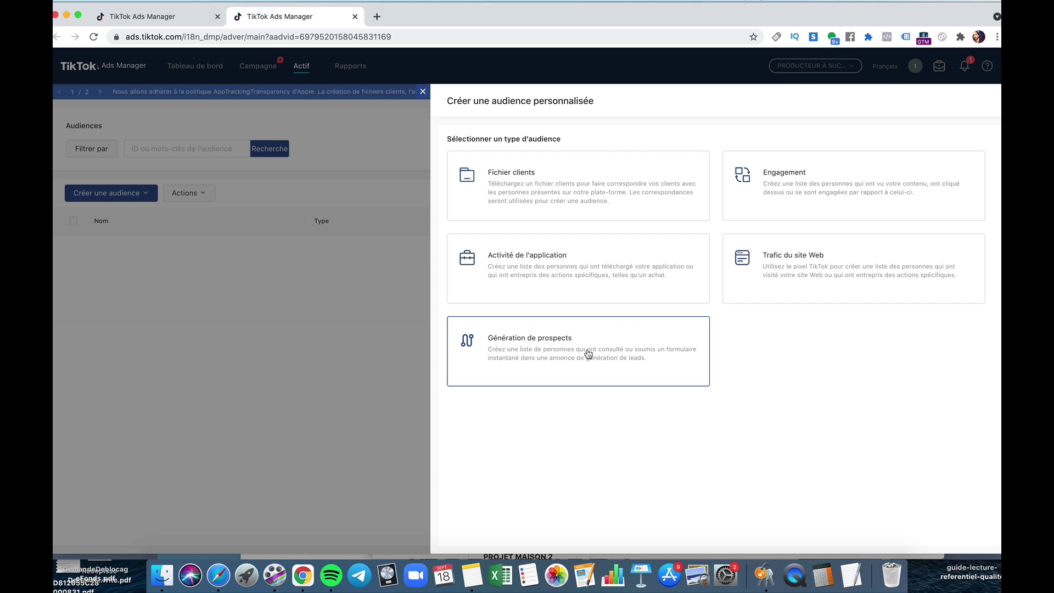
# Create an engagement audience including people who performed the Clic action within the past 60 days.
pyautogui.click(785, 184)
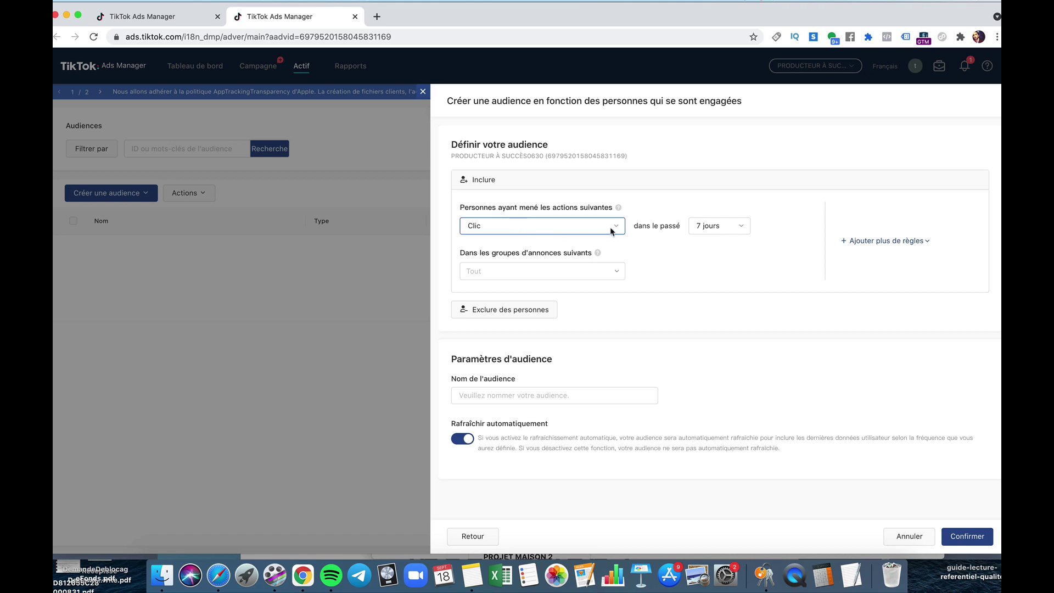
pyautogui.click(736, 226)
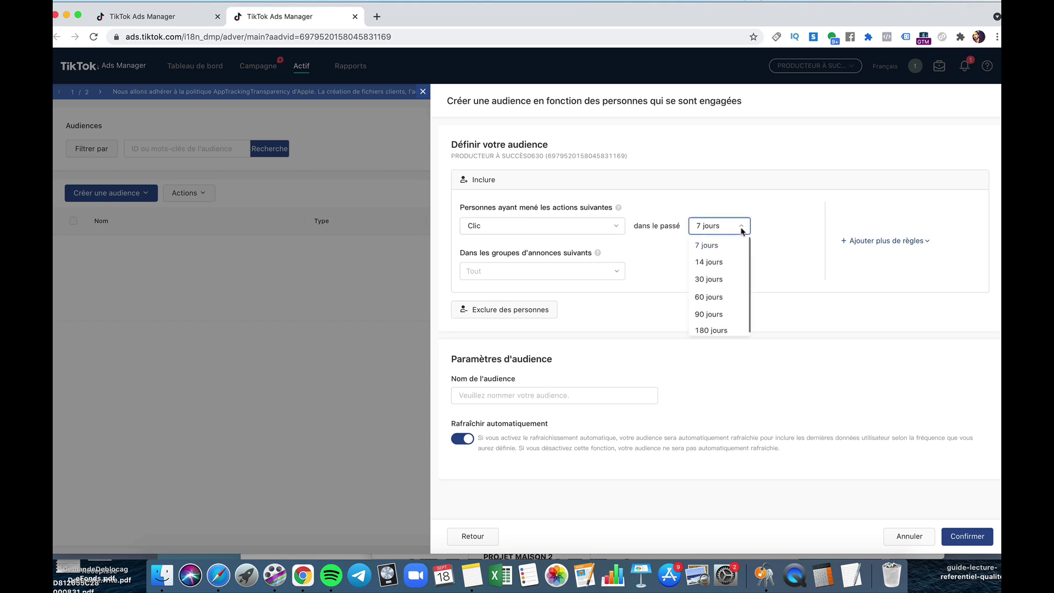
pyautogui.click(716, 301)
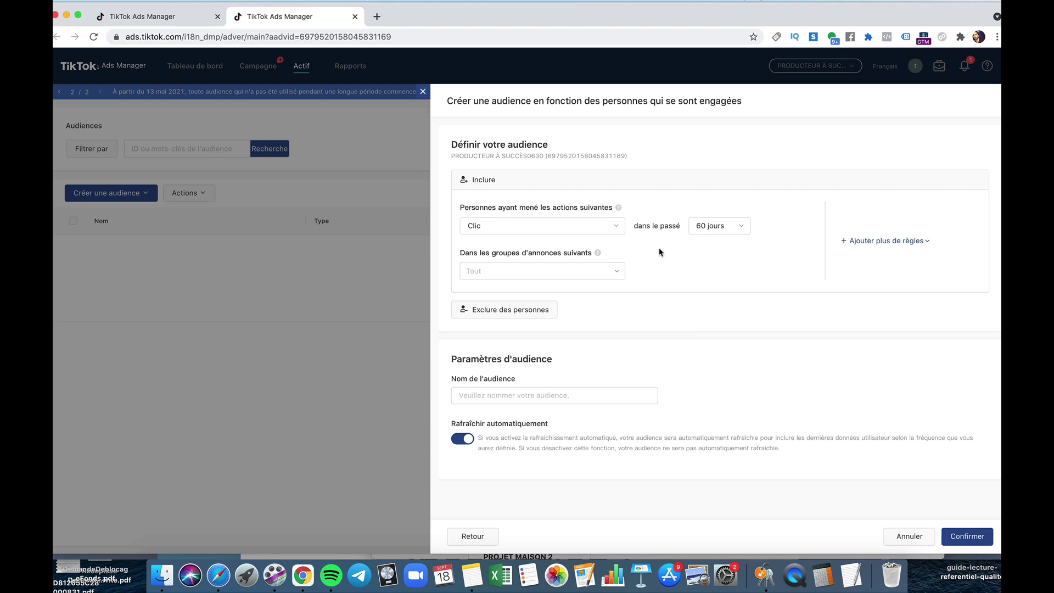
pyautogui.click(598, 233)
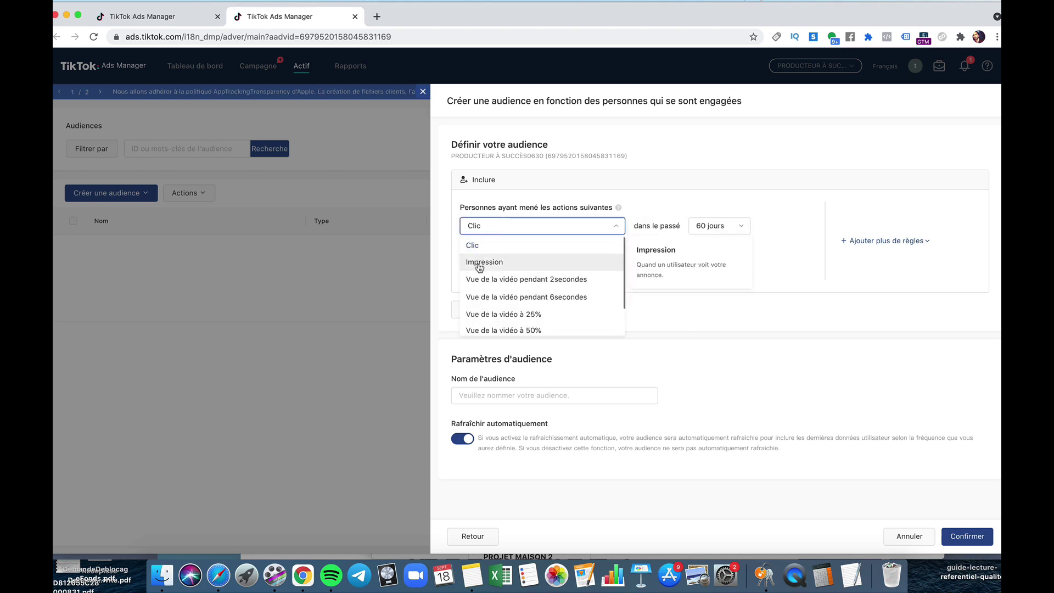
pyautogui.scroll(-5, 535, 304)
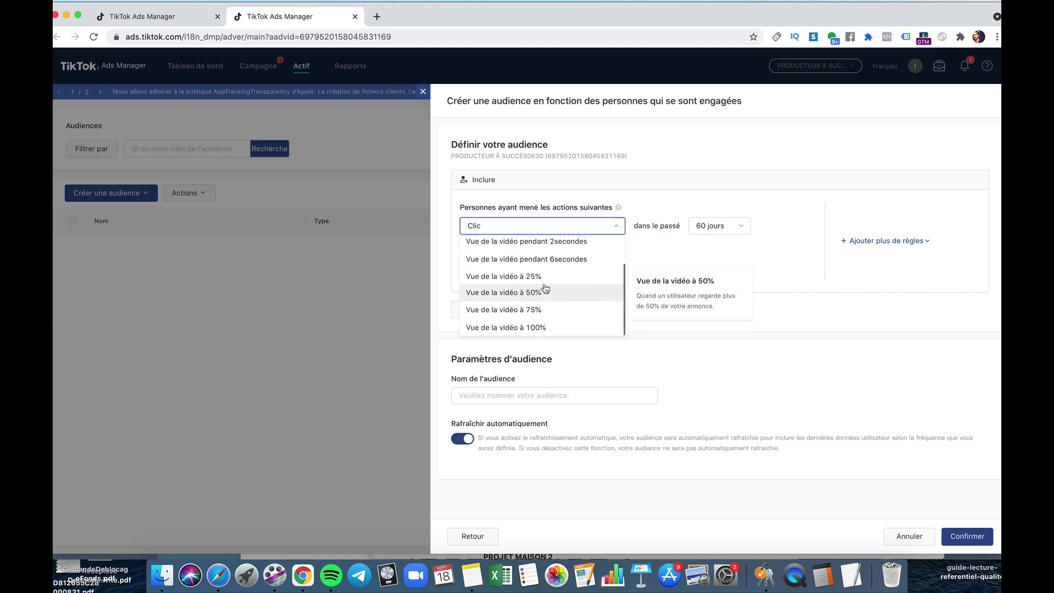
pyautogui.scroll(5, 527, 317)
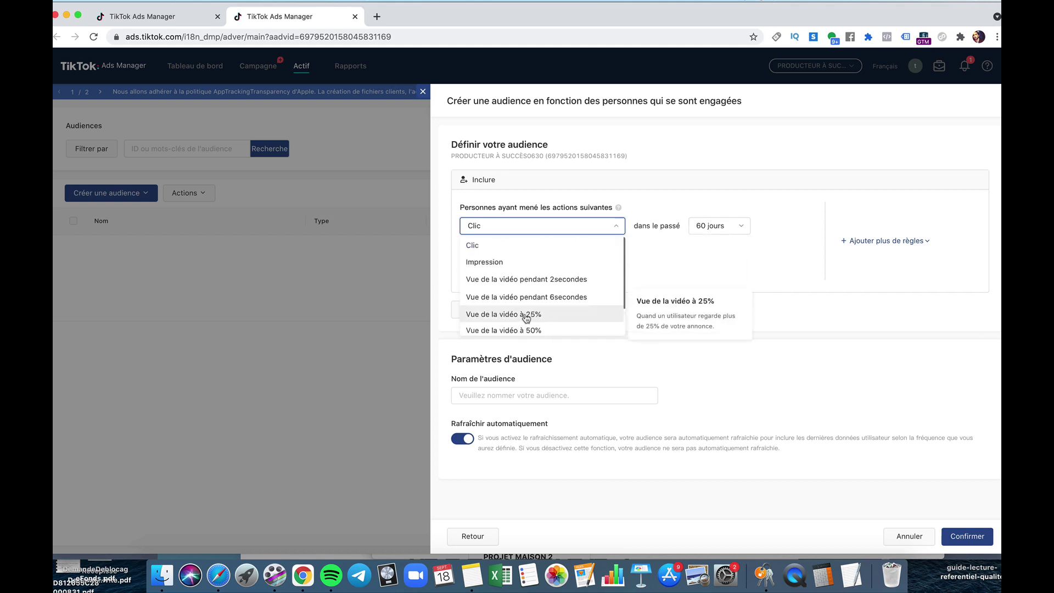
pyautogui.click(536, 246)
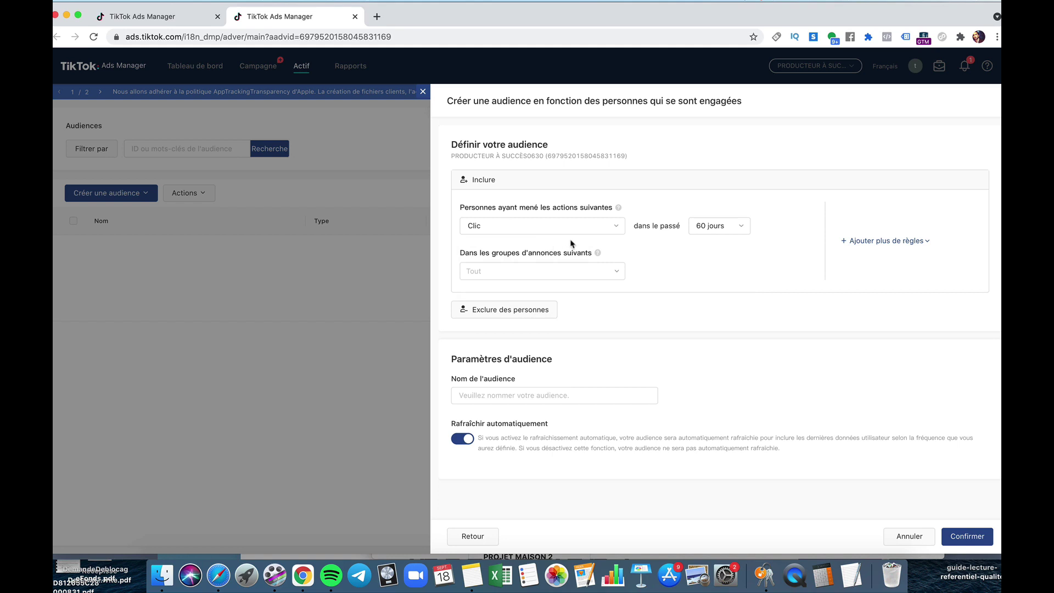
# Limit the engagement audience to the Webinar Muzicenter and Cible Artistes ad groups.
pyautogui.click(602, 272)
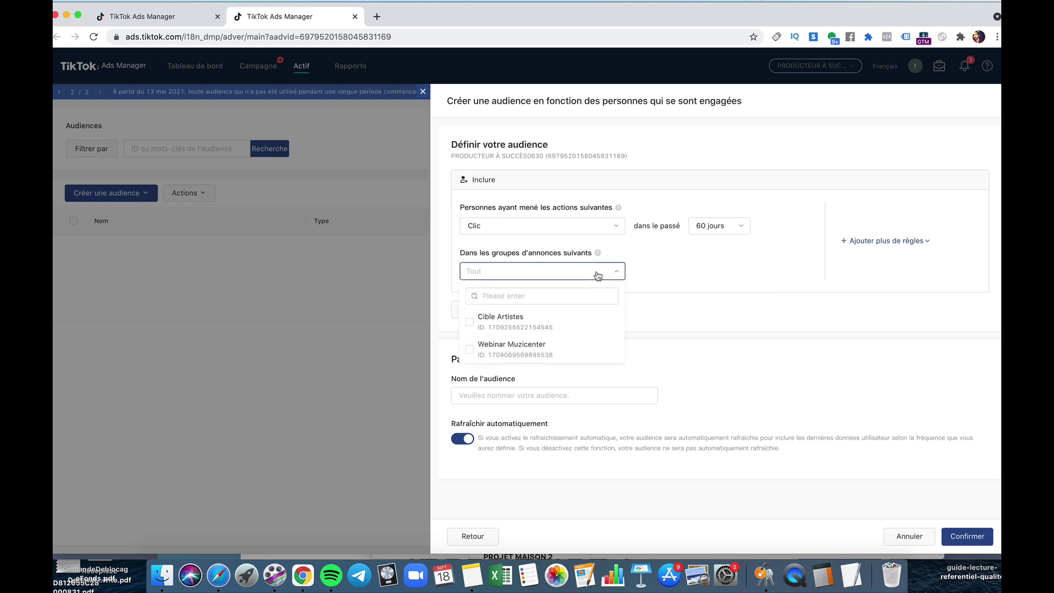
pyautogui.click(470, 351)
pyautogui.click(470, 322)
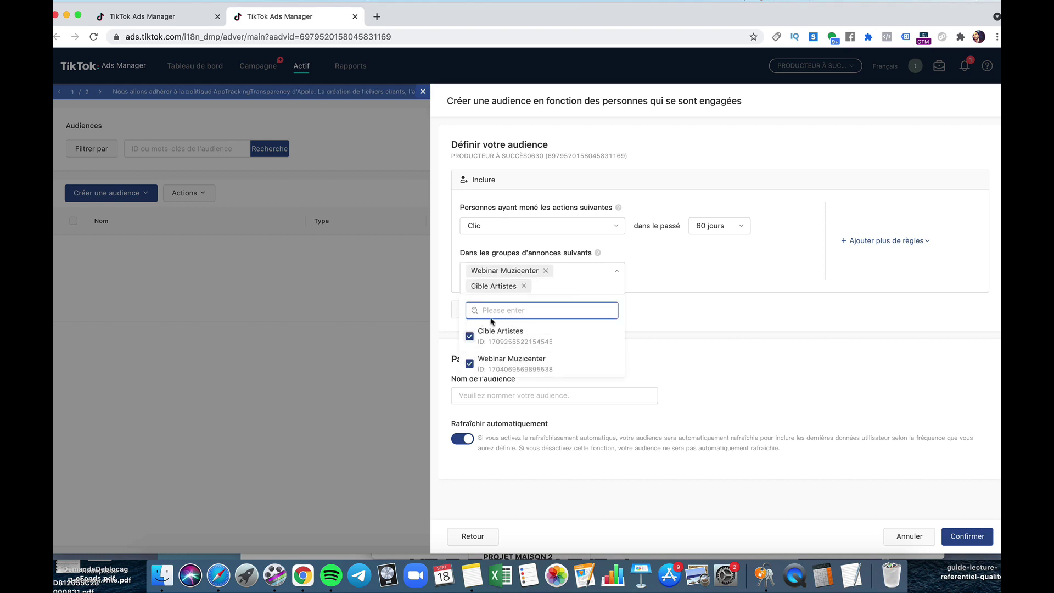
pyautogui.click(703, 270)
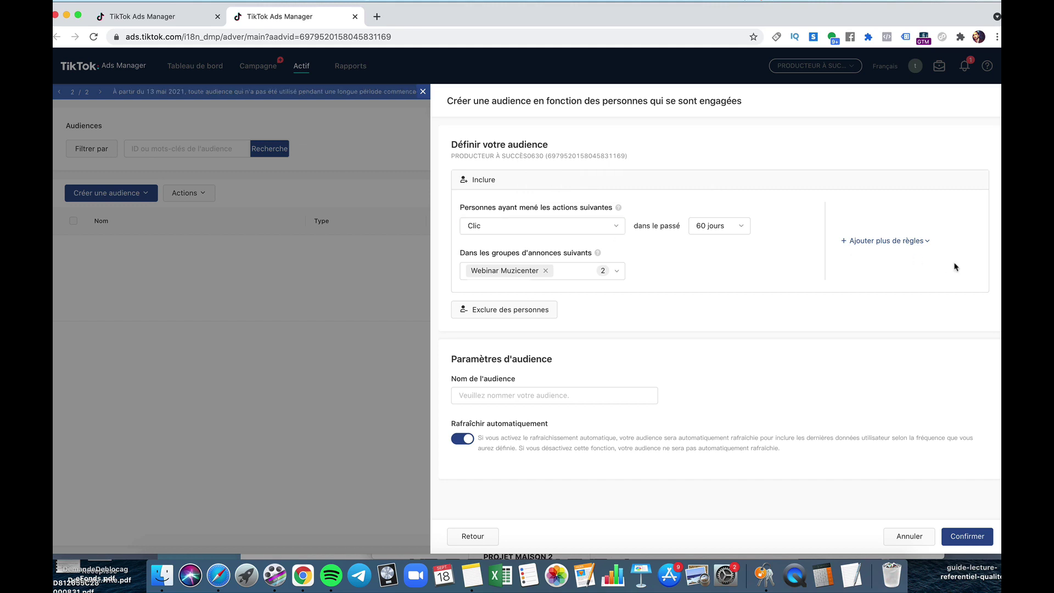
# Name the engagement audience "Retargeting Pub 60 Jours" and confirm its creation.
pyautogui.click(522, 391)
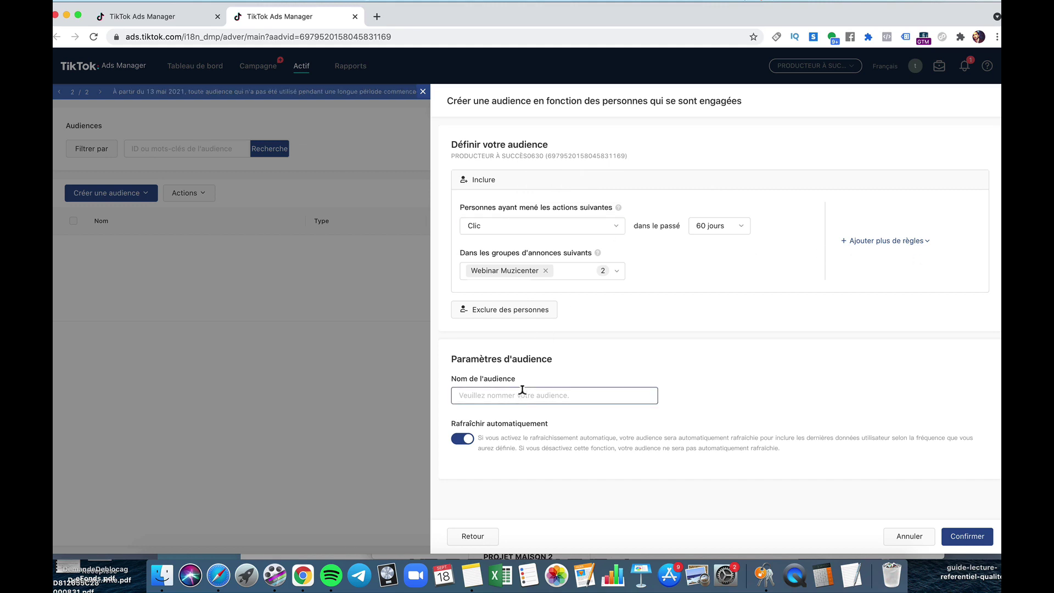
pyautogui.click(522, 391)
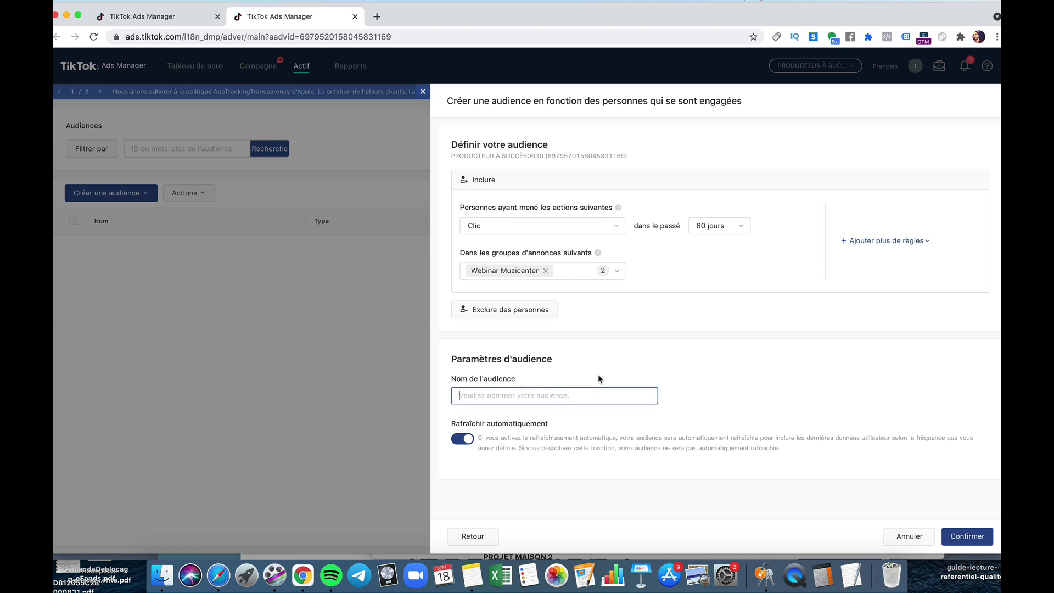
pyautogui.write('Retargeting Pub ')
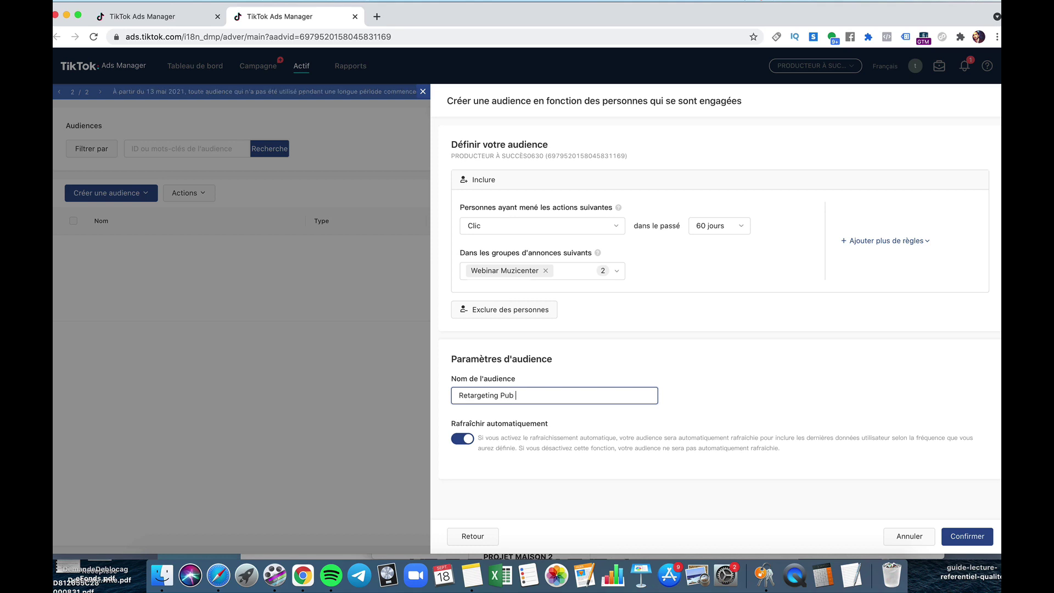
pyautogui.write('60 Jours')
pyautogui.click(966, 536)
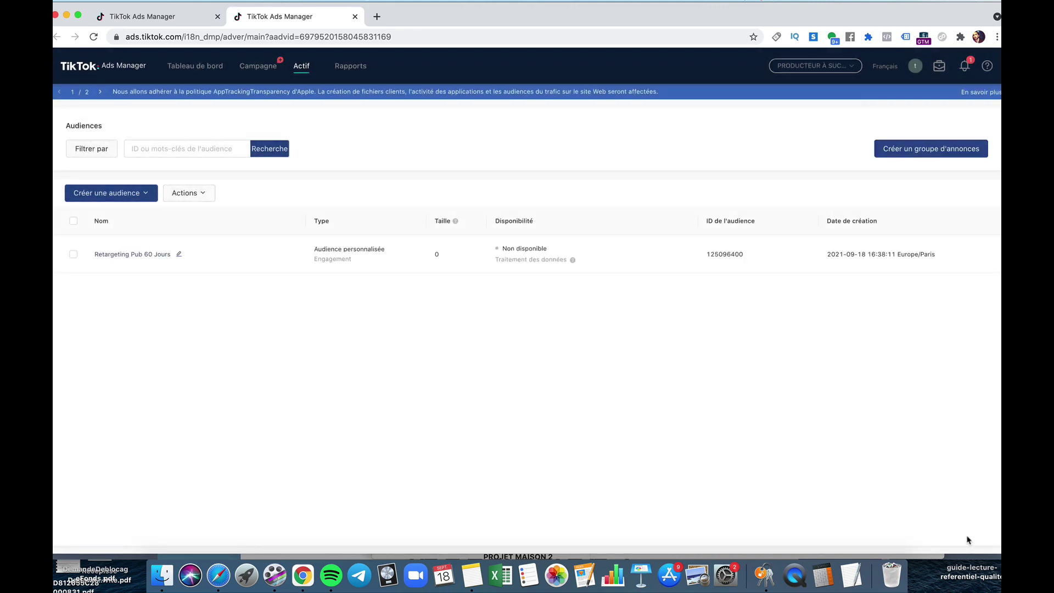
pyautogui.click(73, 254)
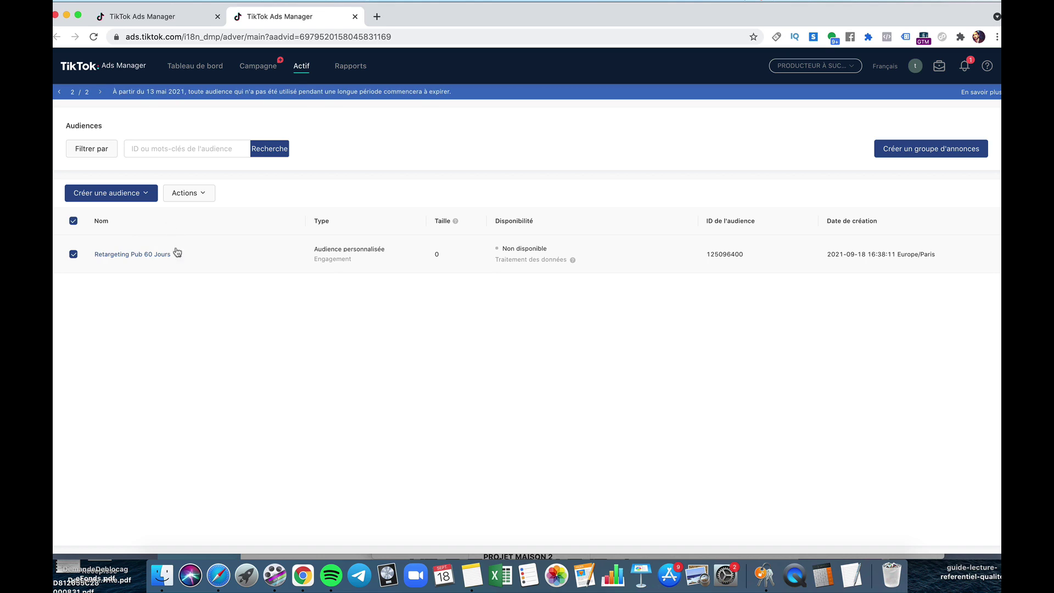
pyautogui.click(77, 221)
# Start a website traffic custom audience including people who performed the Consultation de page action within the past 60 days.
pyautogui.click(122, 195)
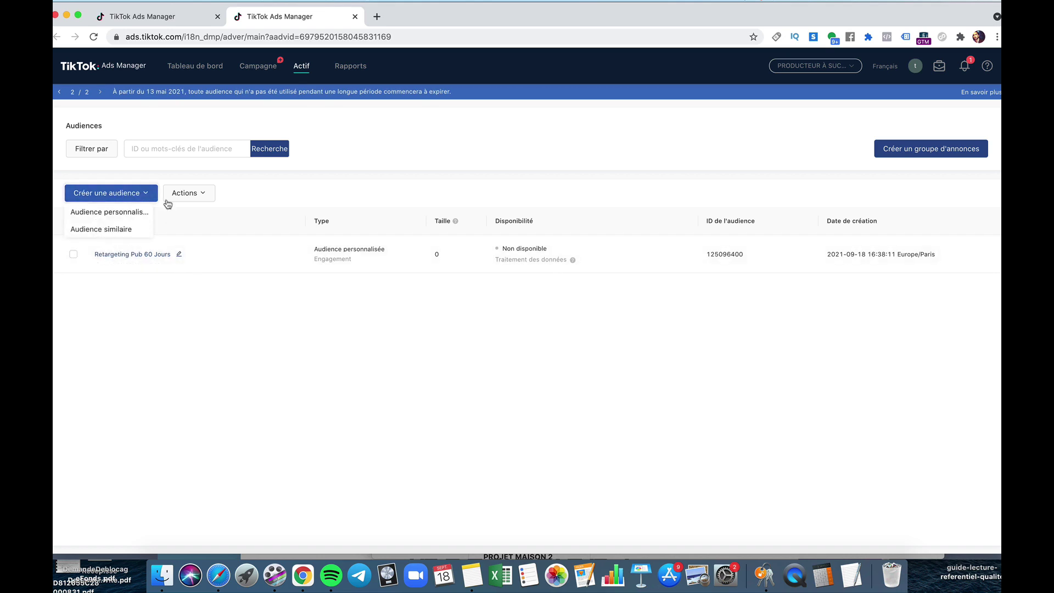
pyautogui.click(110, 213)
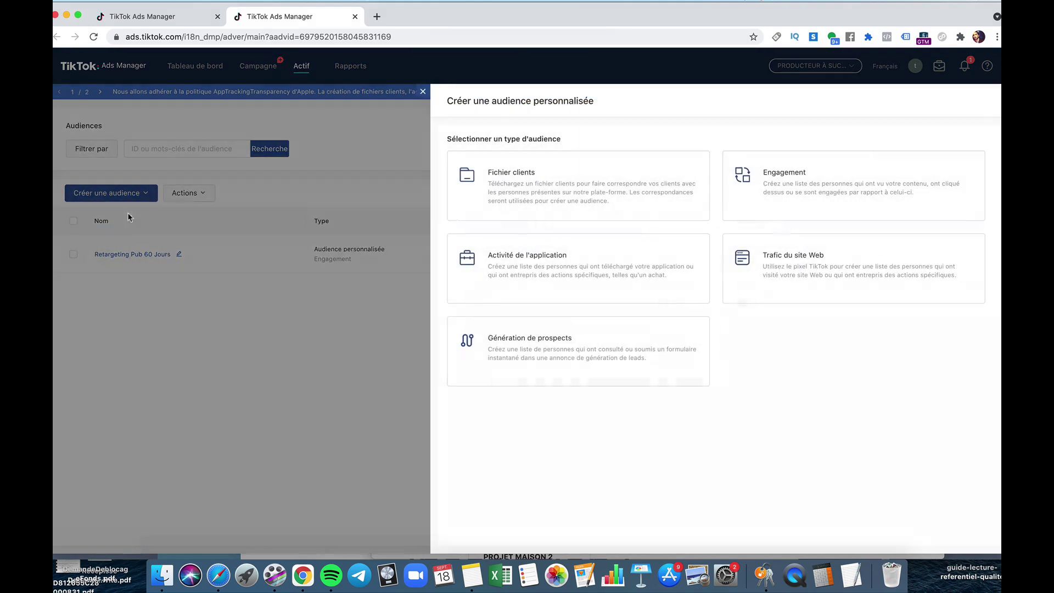
pyautogui.click(802, 271)
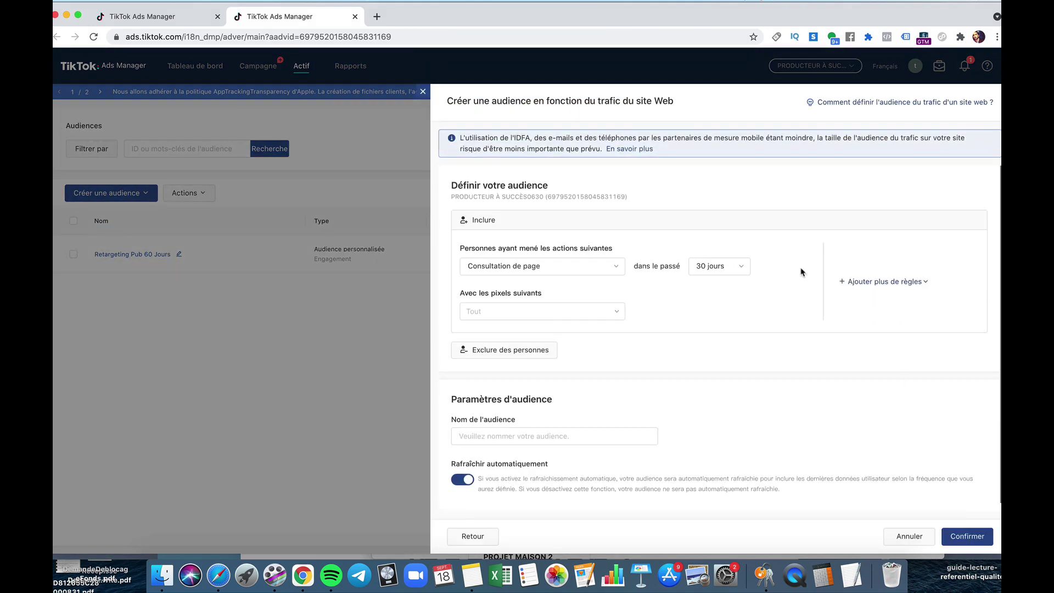
pyautogui.click(614, 271)
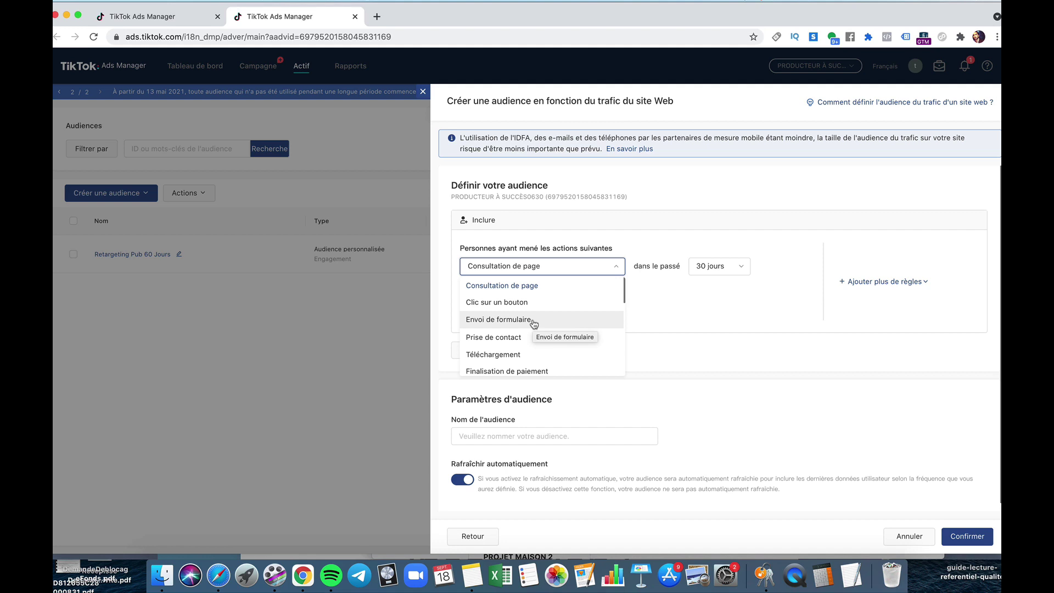
pyautogui.scroll(-3, 533, 324)
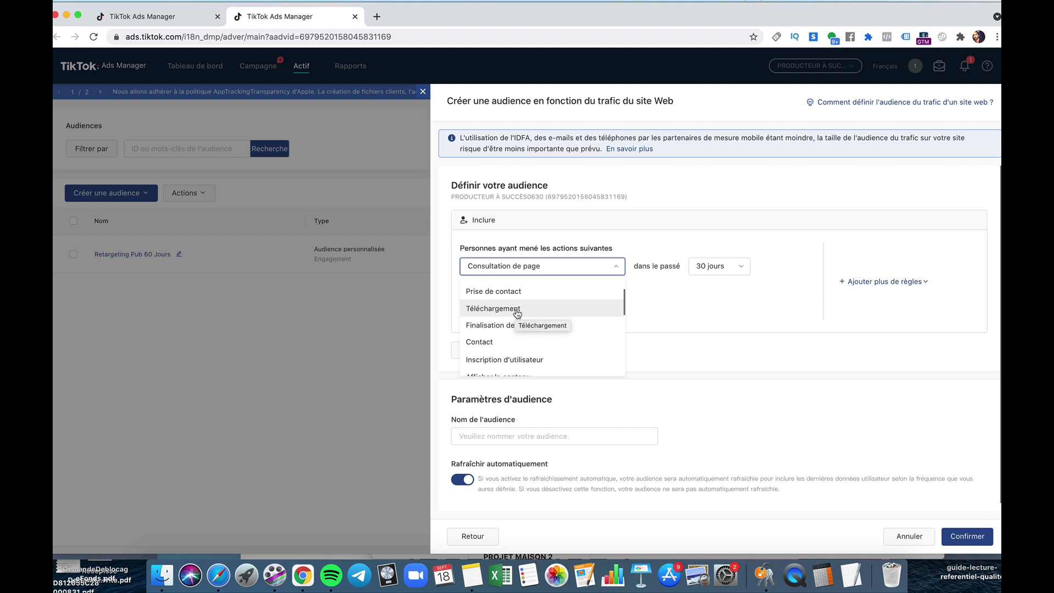
pyautogui.scroll(-10, 517, 312)
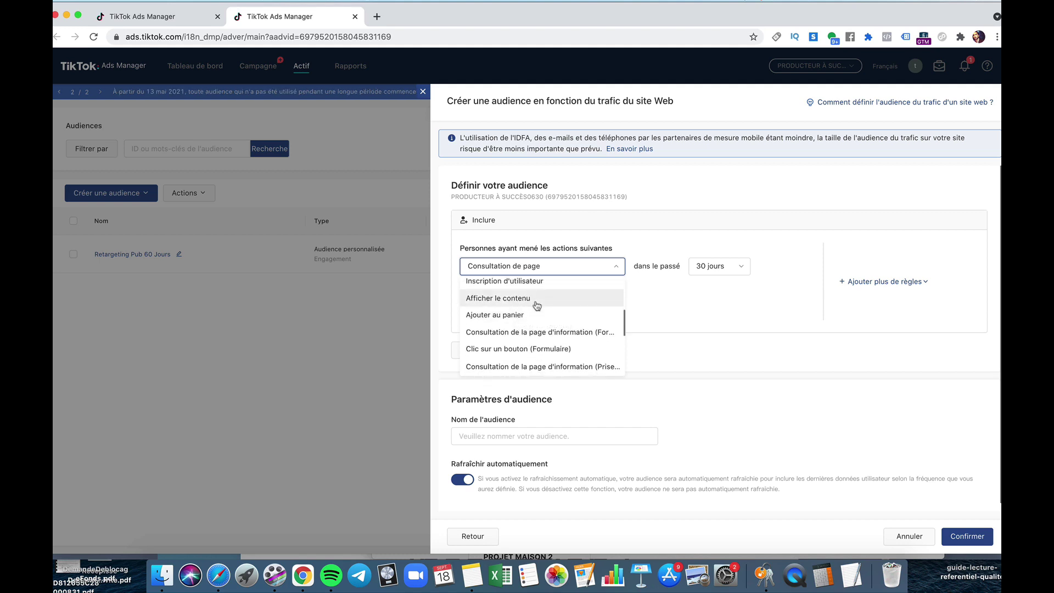
pyautogui.scroll(-3, 543, 354)
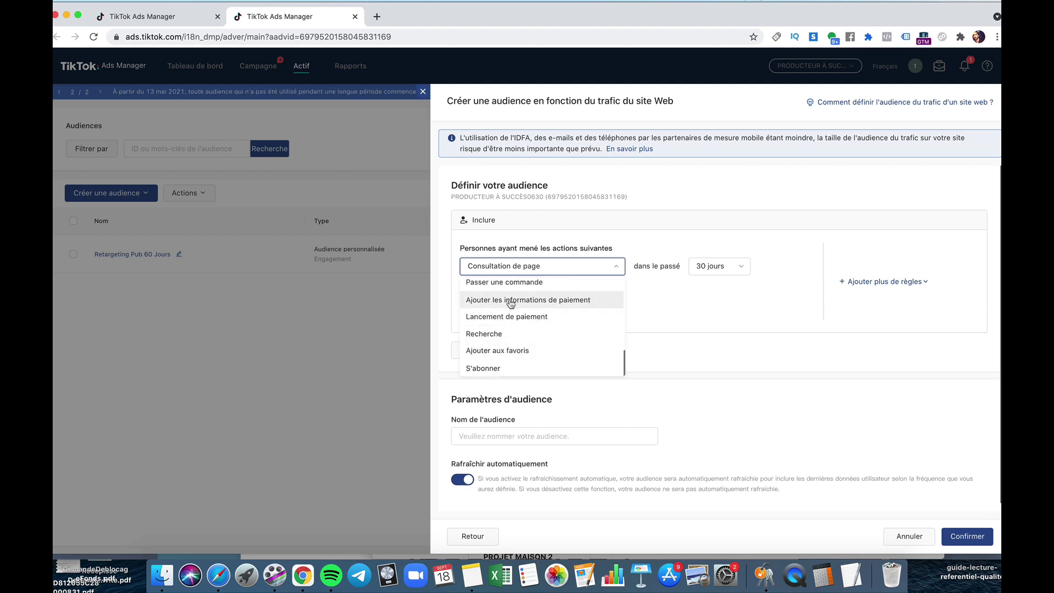
pyautogui.scroll(10, 504, 354)
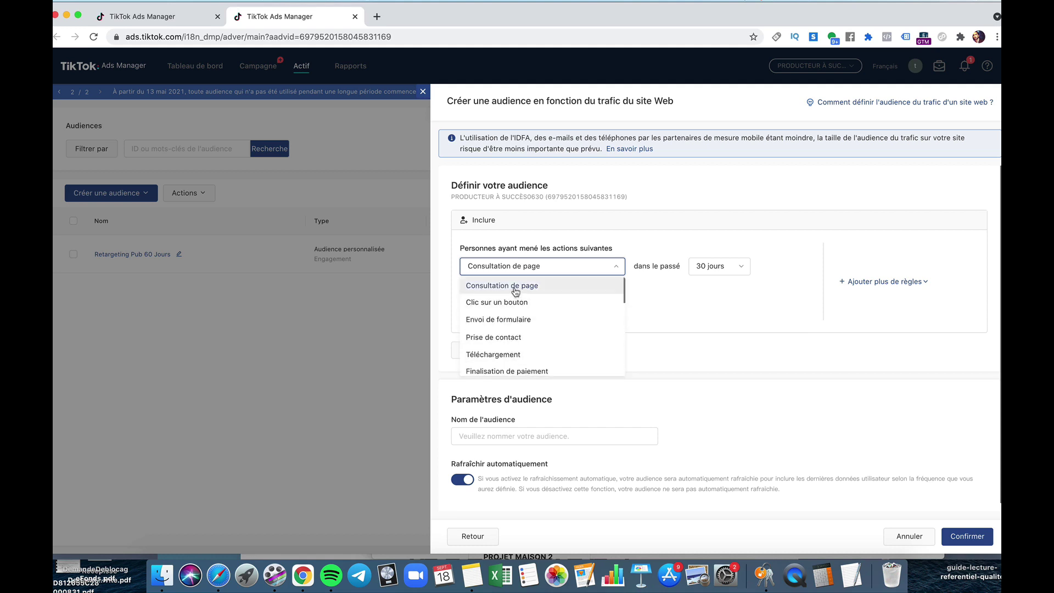
pyautogui.click(515, 282)
pyautogui.click(749, 267)
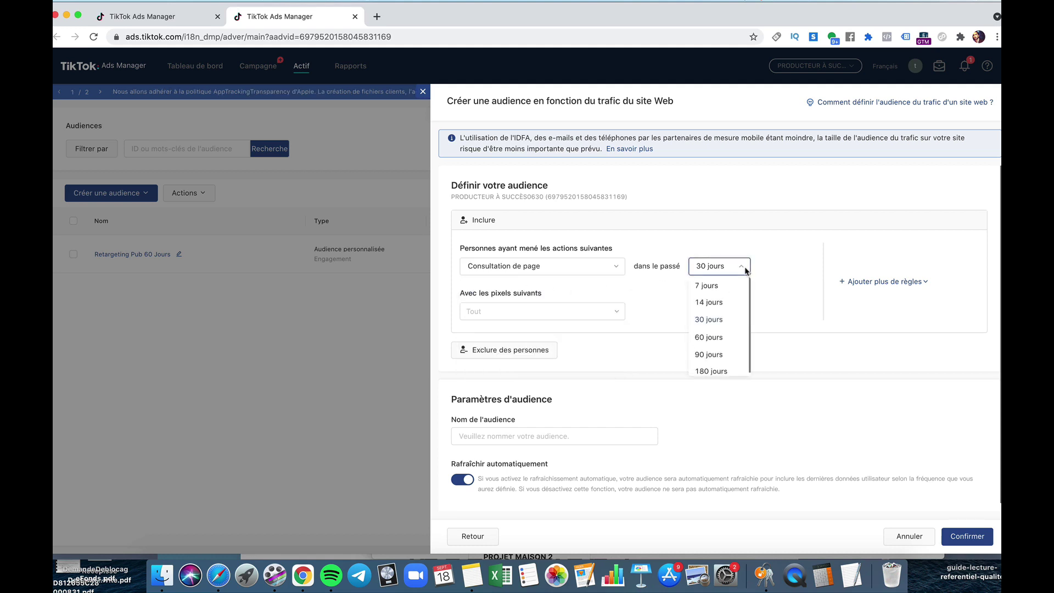
pyautogui.click(713, 337)
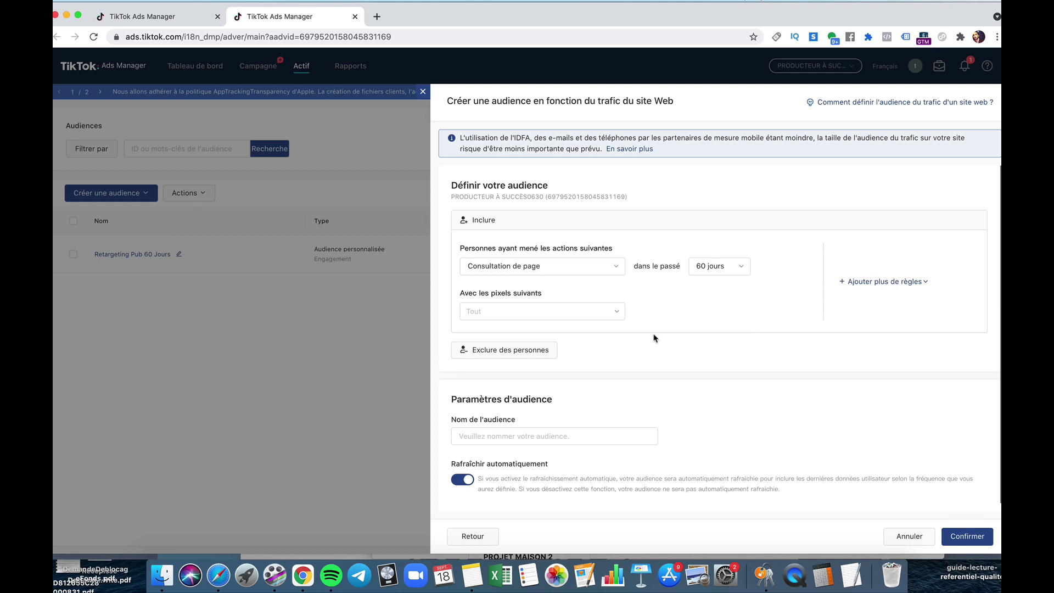
# Limit the website traffic audience to the Pixel Tiktok Peas pixel.
pyautogui.click(606, 314)
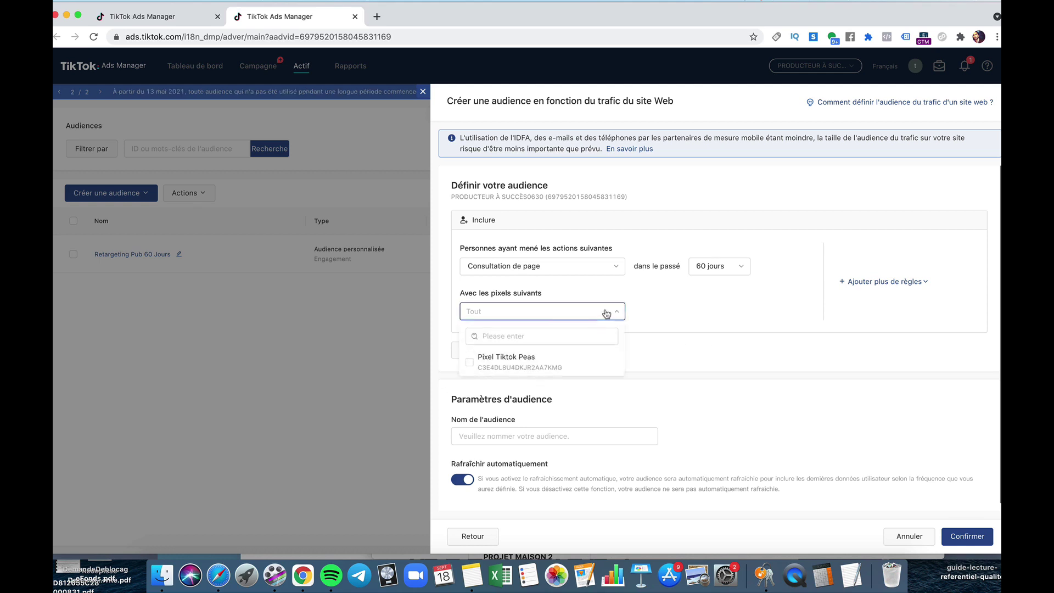
pyautogui.click(469, 363)
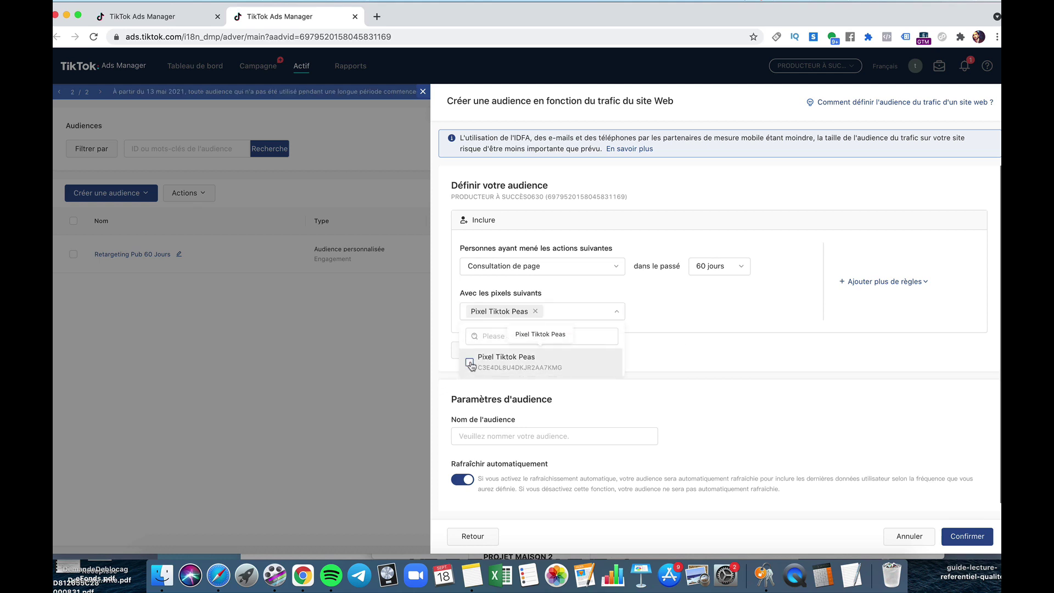
pyautogui.click(725, 323)
# Name the website traffic audience "Visiteurs Site Web 60jours" and confirm its creation.
pyautogui.click(520, 435)
pyautogui.write('V')
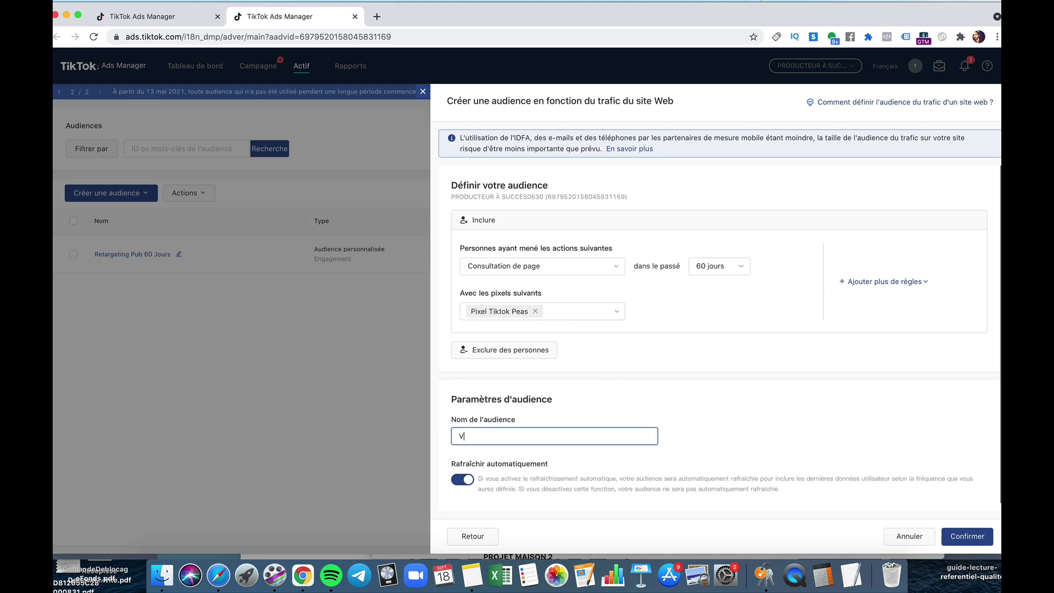
pyautogui.write('isiteurs')
pyautogui.press('BackSpace')
pyautogui.click(969, 537)
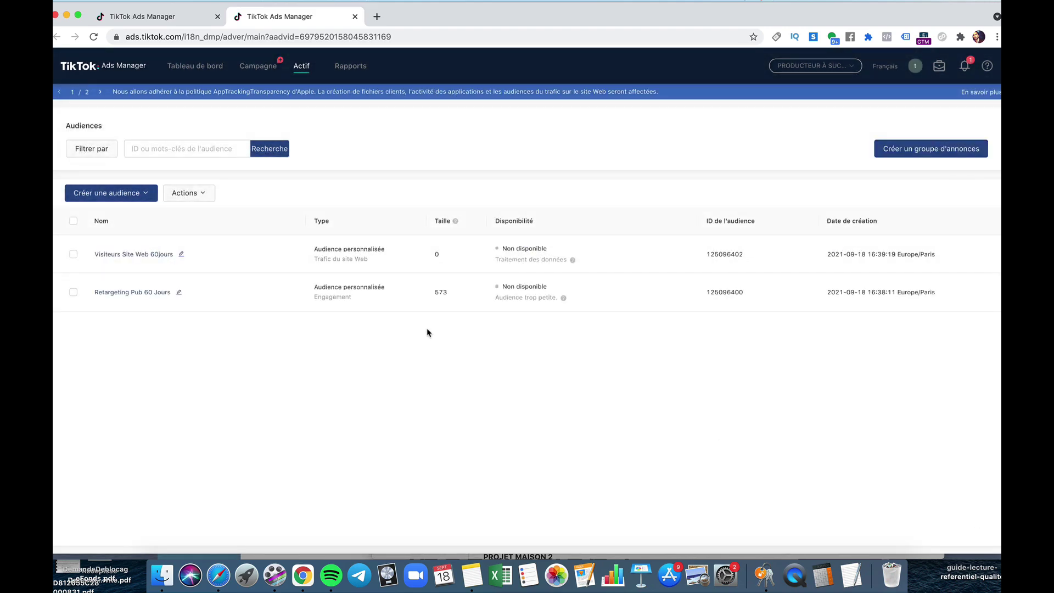
# Examine the lookalike audience settings, its source choices and the custom audience types, and close the form.
pyautogui.moveTo(110, 257)
pyautogui.click(147, 195)
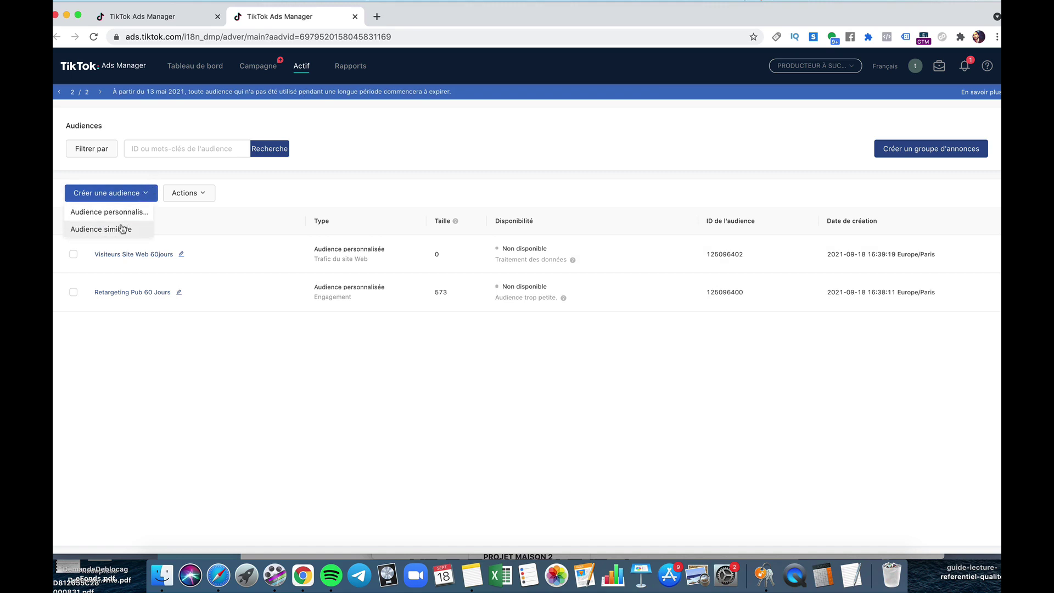
pyautogui.click(360, 207)
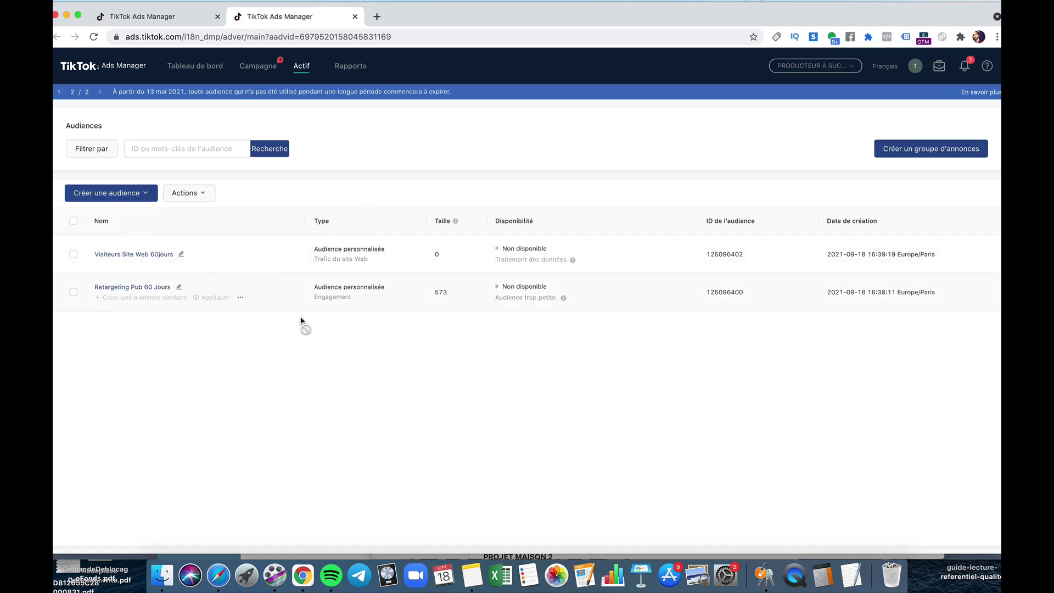
pyautogui.click(138, 196)
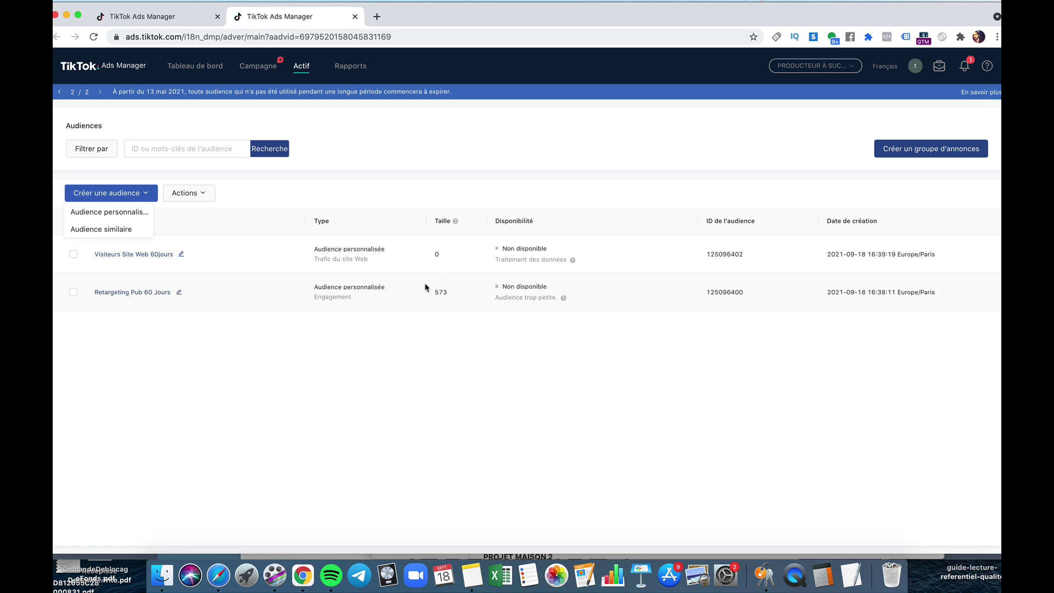
pyautogui.click(116, 231)
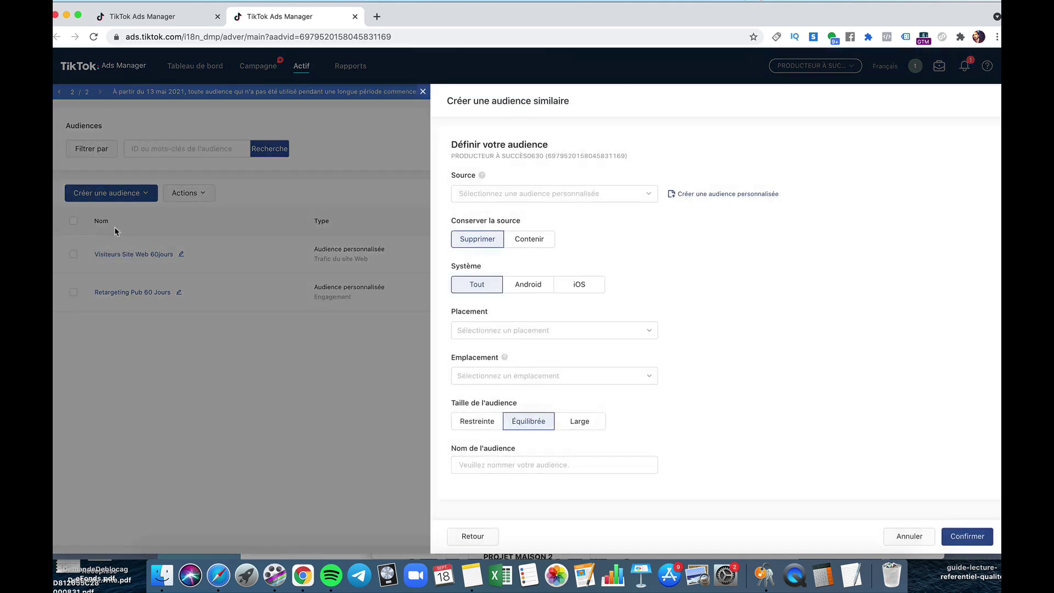
pyautogui.click(593, 199)
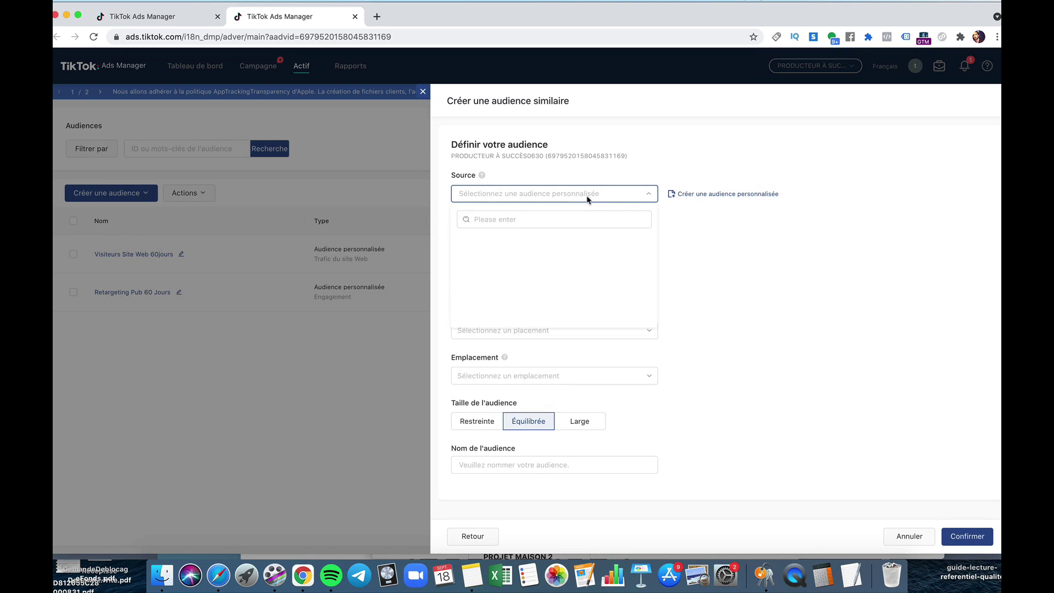
pyautogui.click(678, 213)
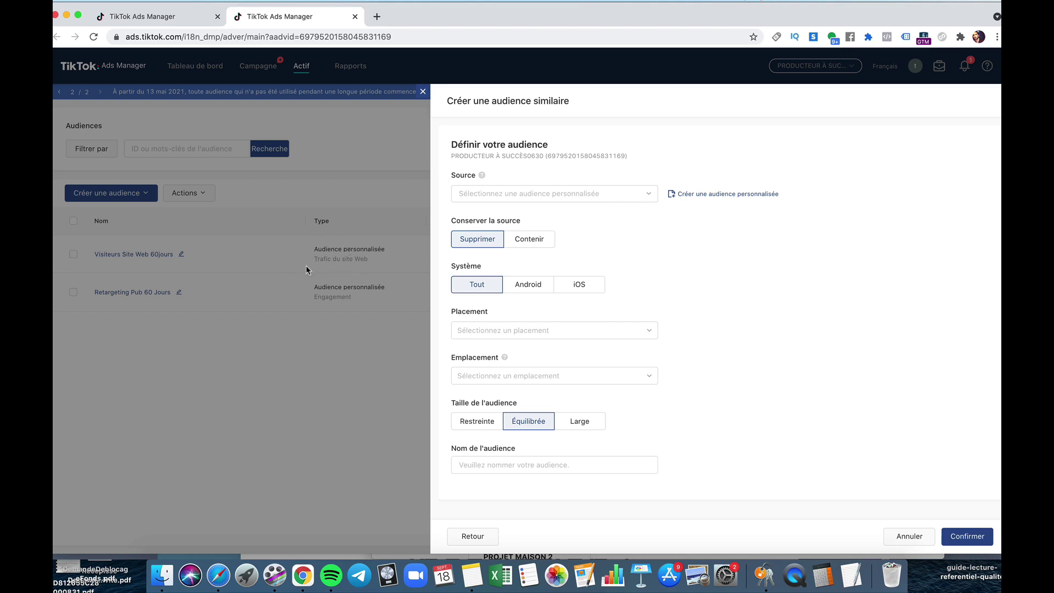
pyautogui.click(721, 195)
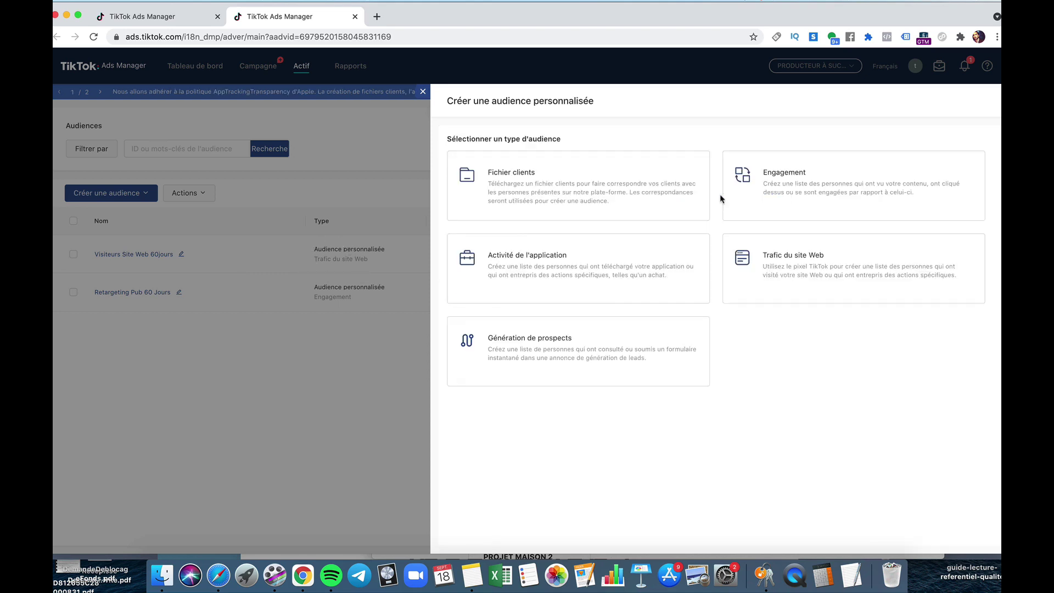
pyautogui.click(428, 101)
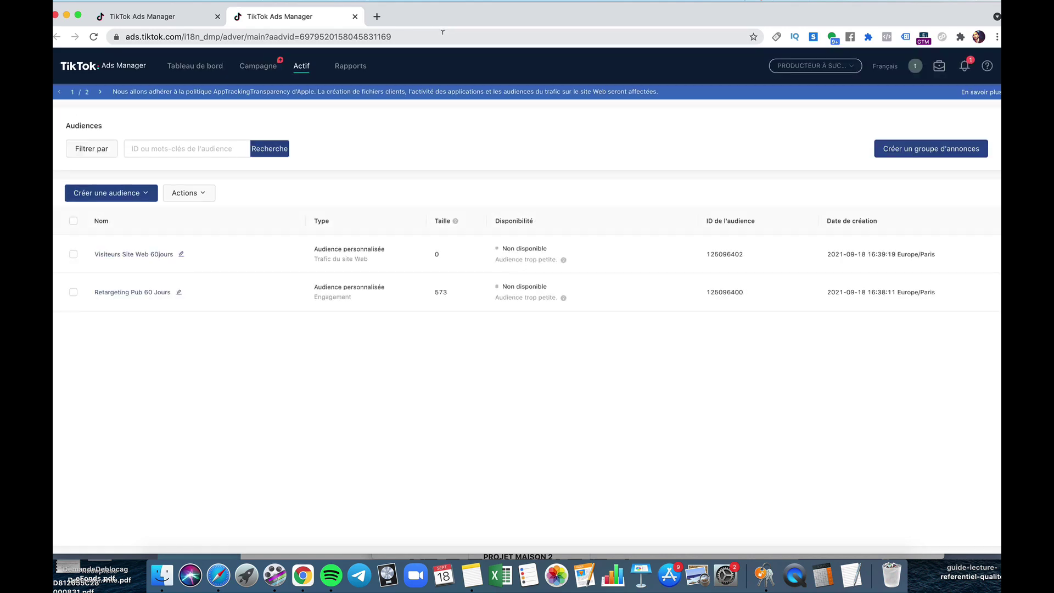
# Try to choose a source for a lookalike audience by searching for "visi", and cancel the form.
pyautogui.click(110, 193)
pyautogui.click(104, 230)
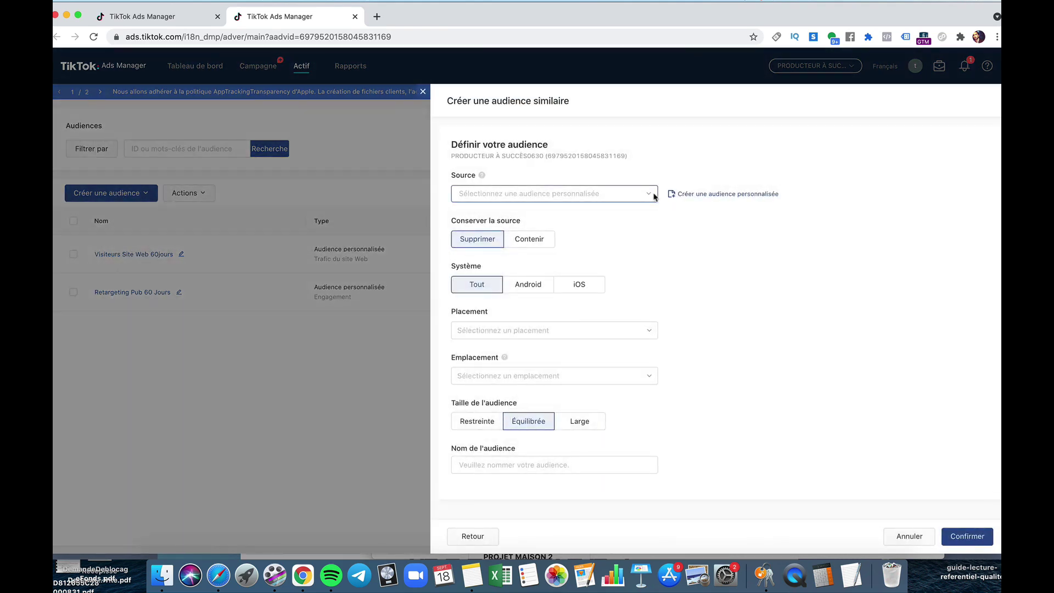
pyautogui.click(637, 195)
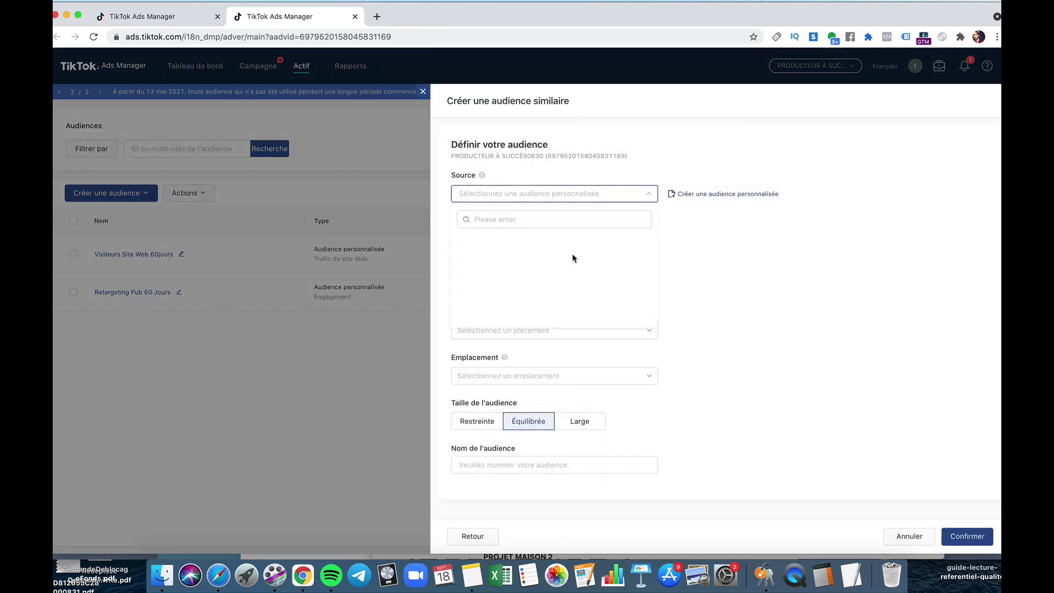
pyautogui.click(502, 219)
pyautogui.write('x')
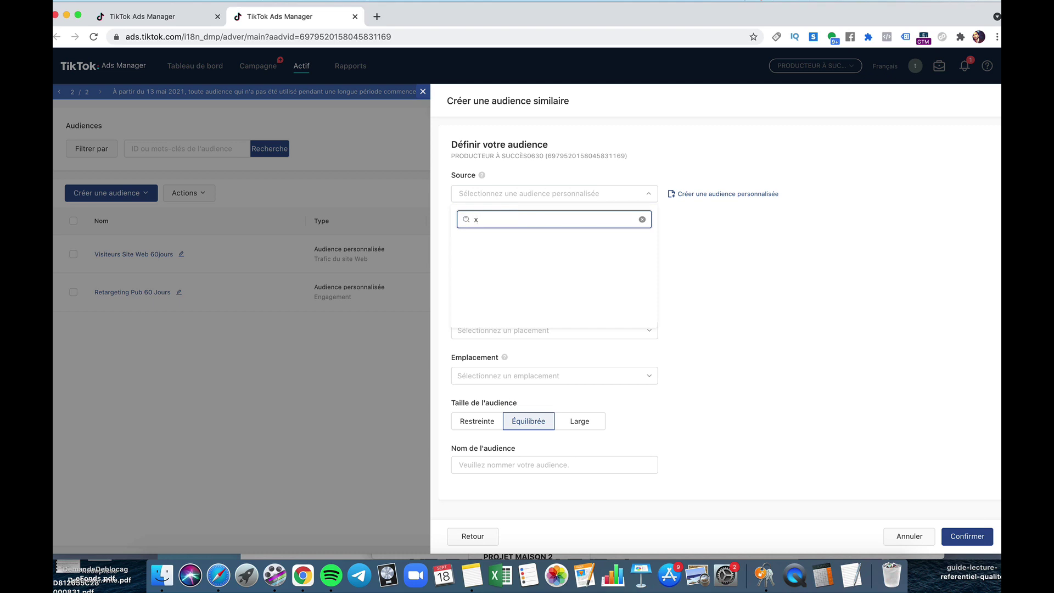
pyautogui.press('BackSpace')
pyautogui.write('visi')
pyautogui.press('BackSpace')
pyautogui.press('BackSpace')
pyautogui.click(910, 536)
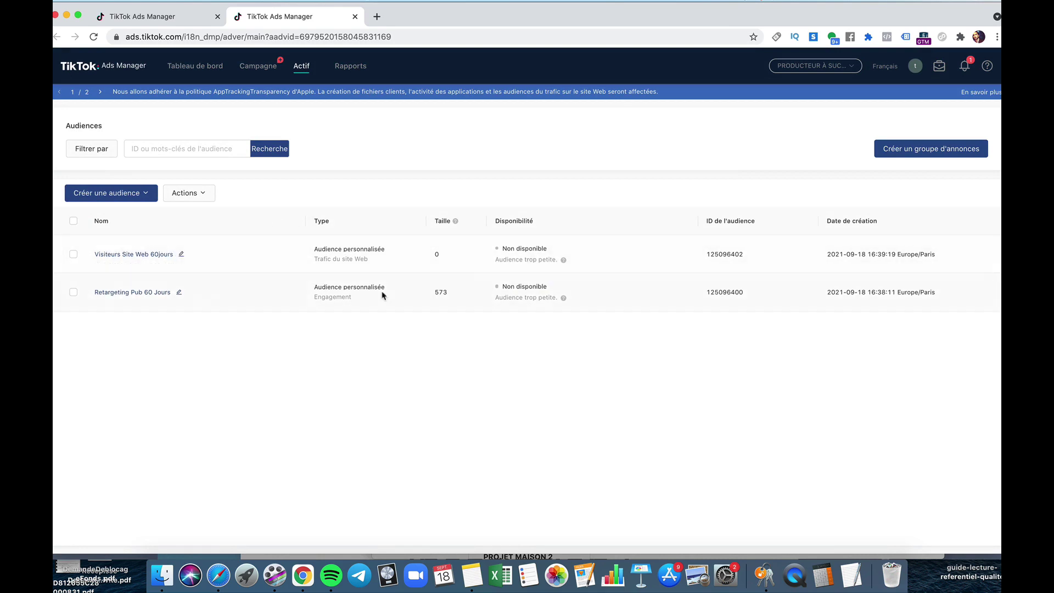
# Close the audiences page and refresh the list of audiences to include in the ad group's targeting.
pyautogui.moveTo(455, 222)
pyautogui.click(131, 197)
pyautogui.click(355, 16)
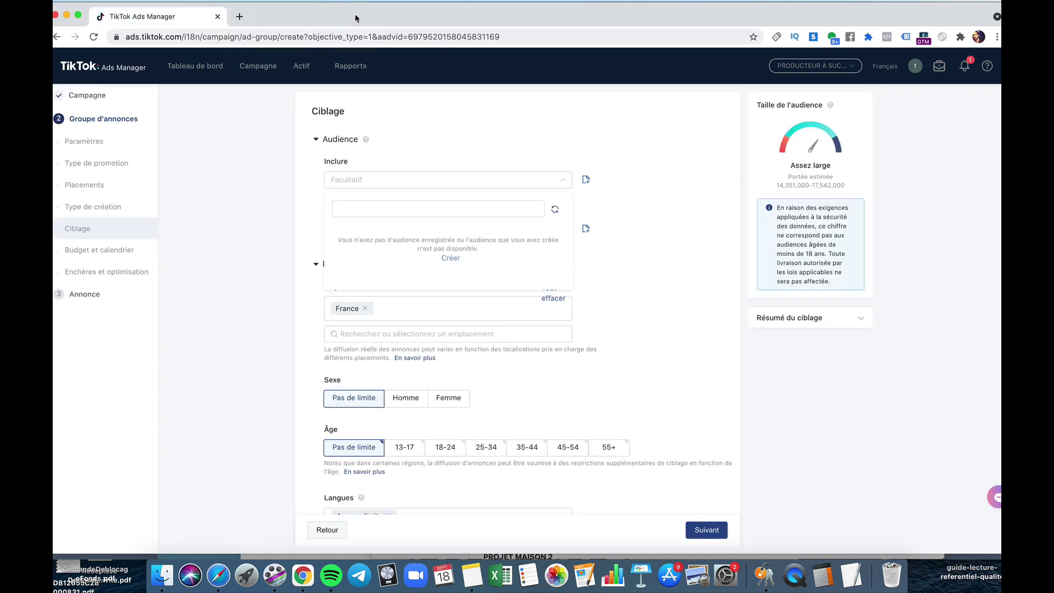
pyautogui.click(611, 230)
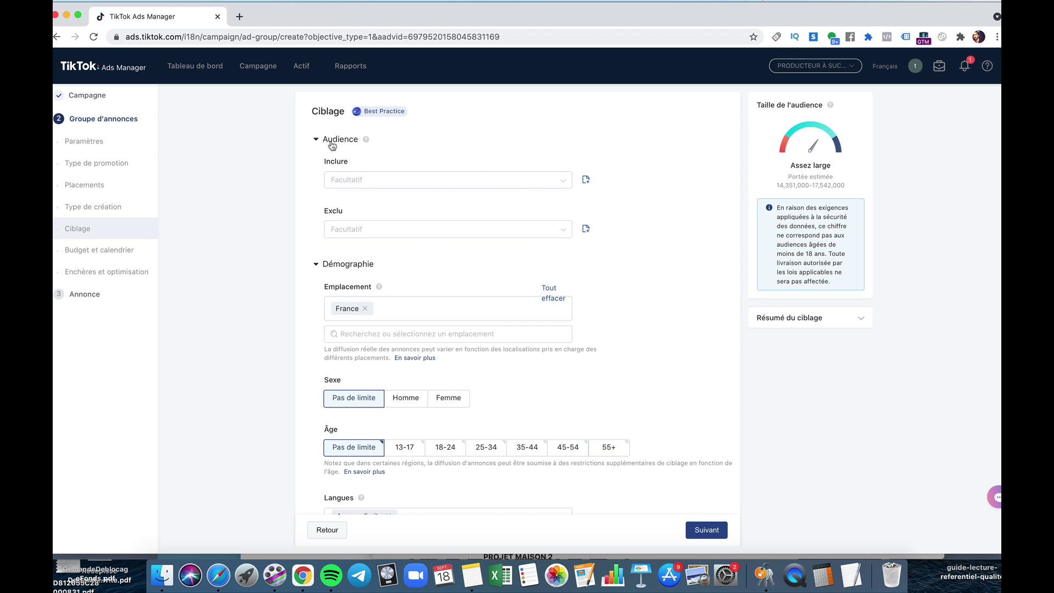
pyautogui.click(494, 184)
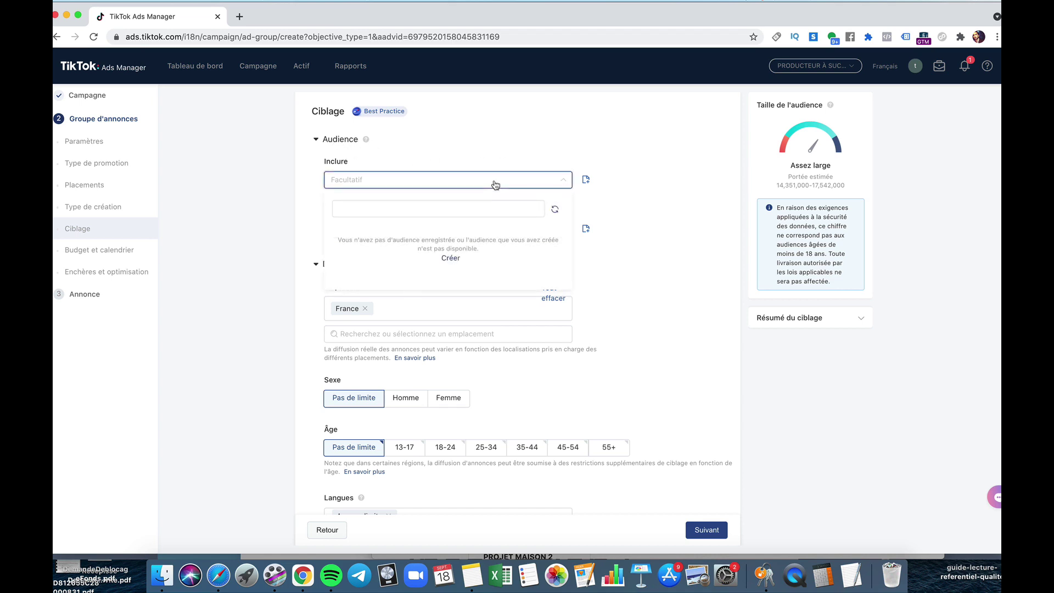
pyautogui.click(555, 212)
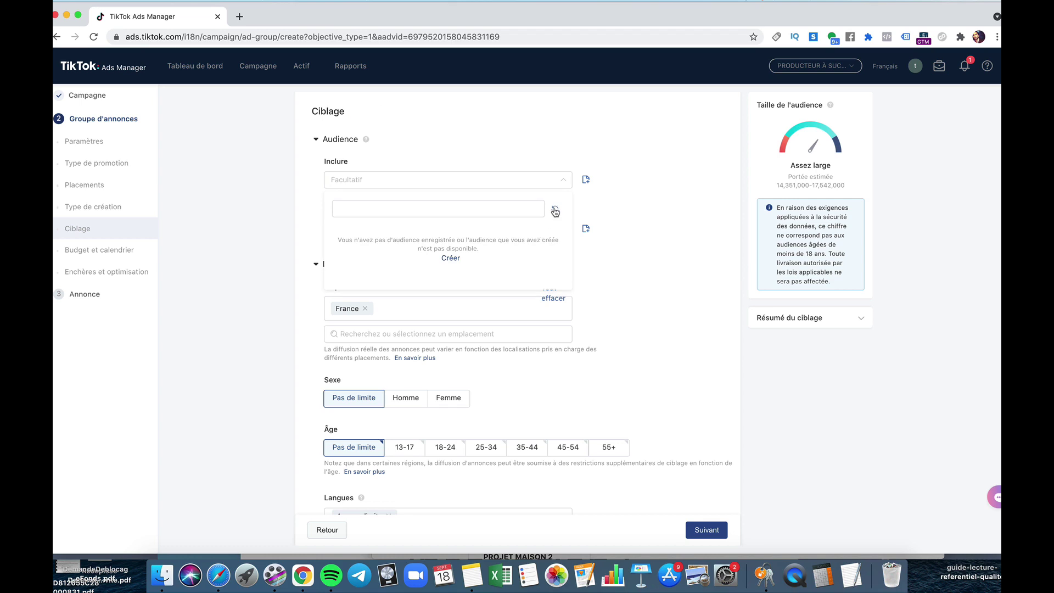
# Reload the campaign page, continue from the last modification with the Trafic objective, and return to the ad group's Ciblage section.
pyautogui.click(484, 36)
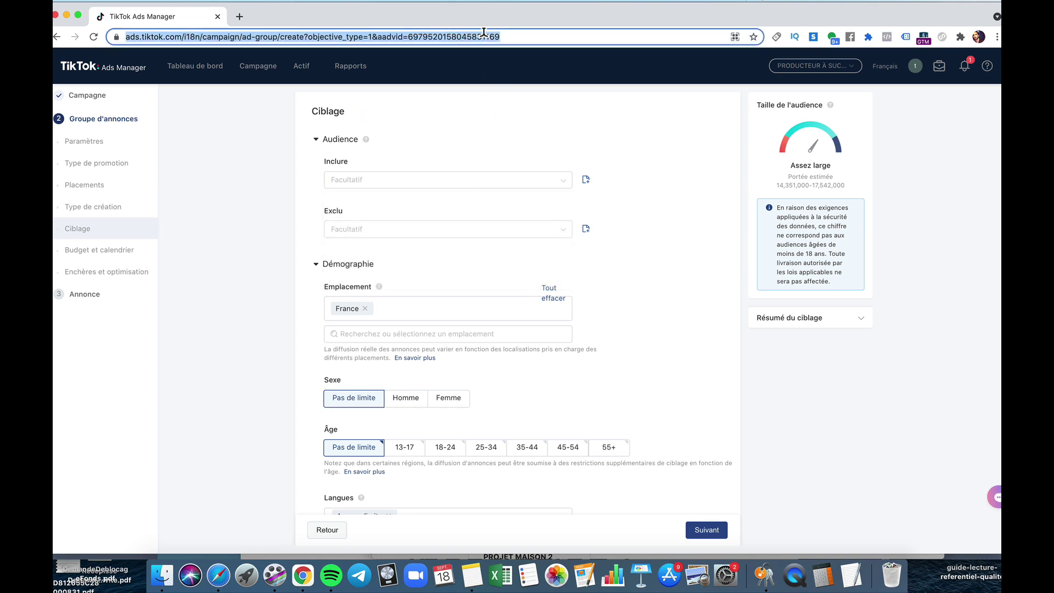
pyautogui.press('Return')
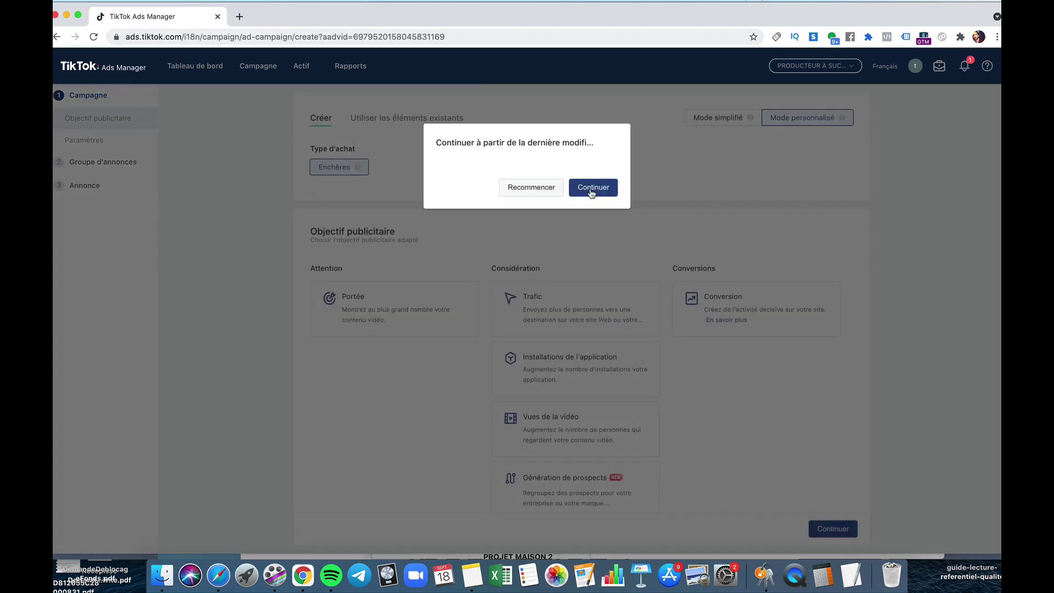
pyautogui.click(592, 188)
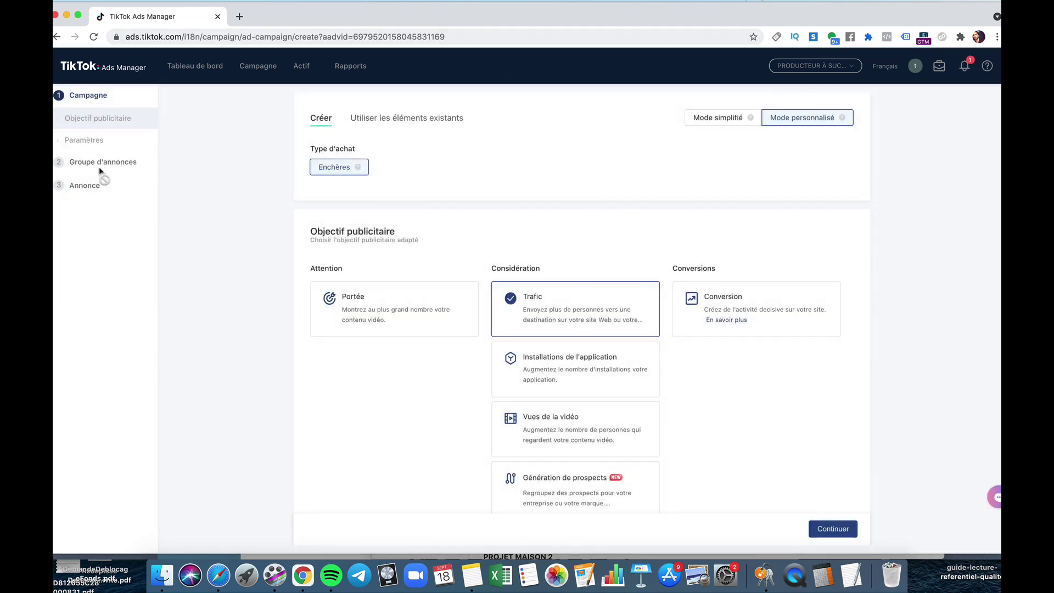
pyautogui.click(838, 536)
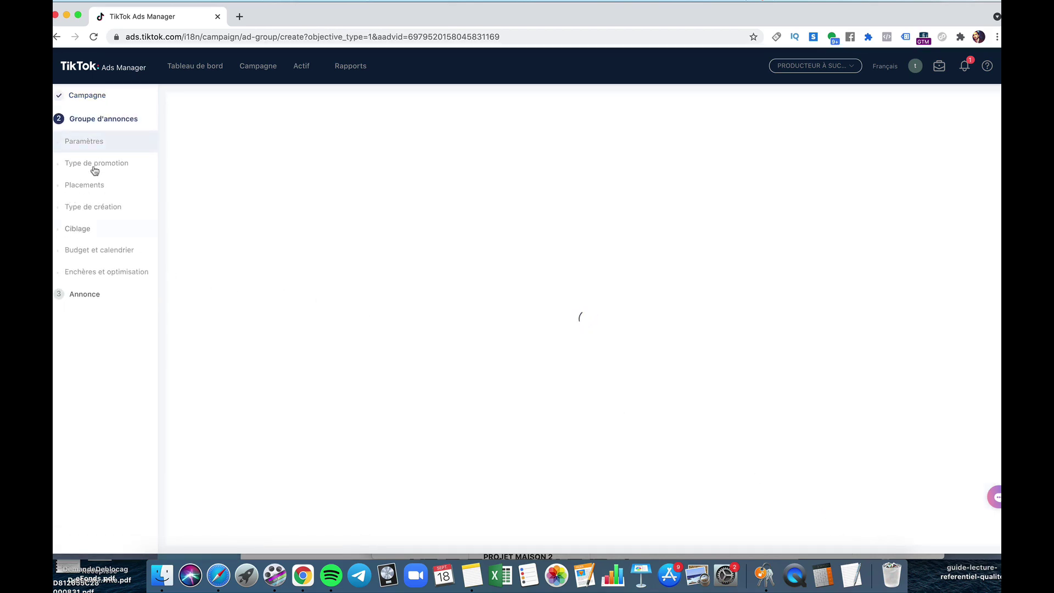
pyautogui.click(79, 228)
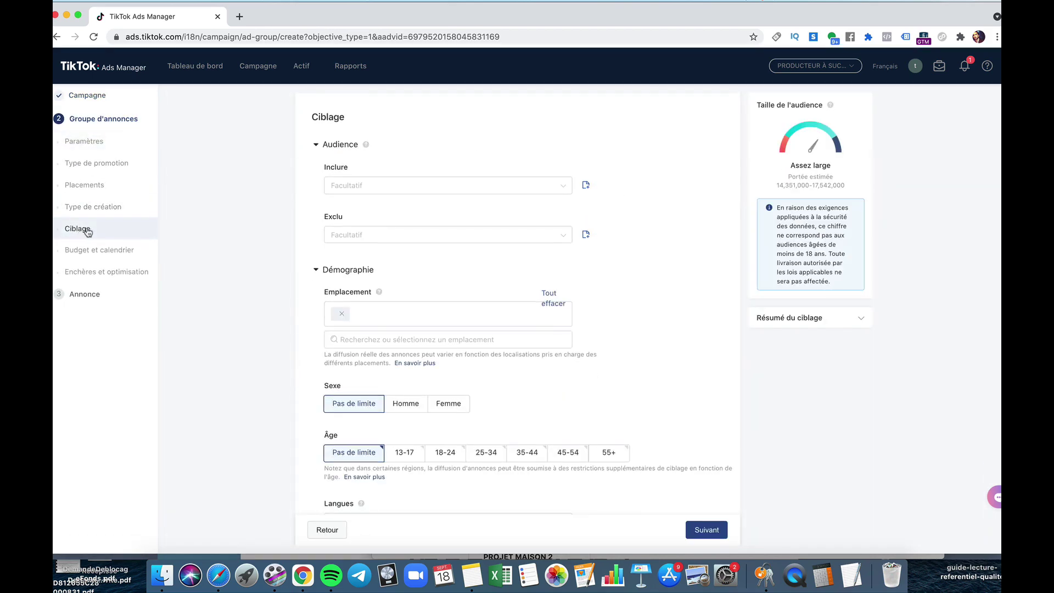
# Refresh the list of audiences to include in the targeting, close it and collapse the Audience section.
pyautogui.click(412, 193)
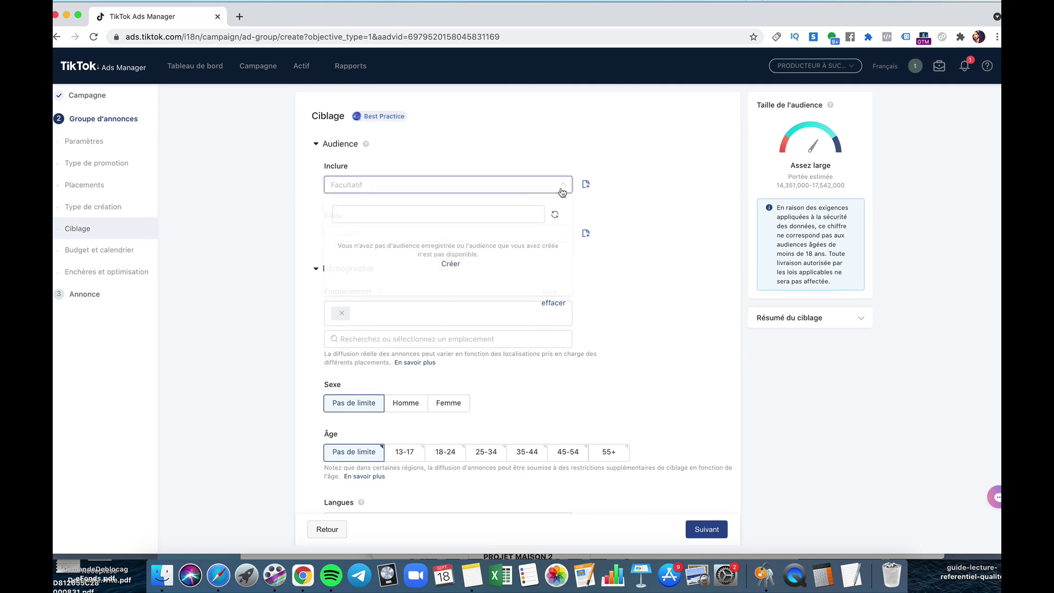
pyautogui.click(555, 216)
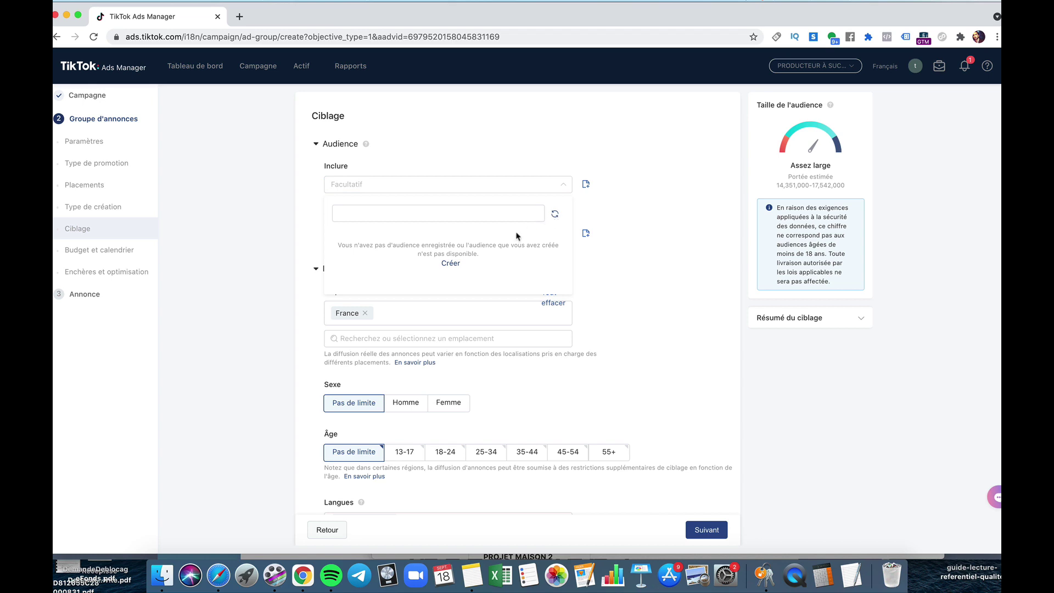
pyautogui.click(624, 215)
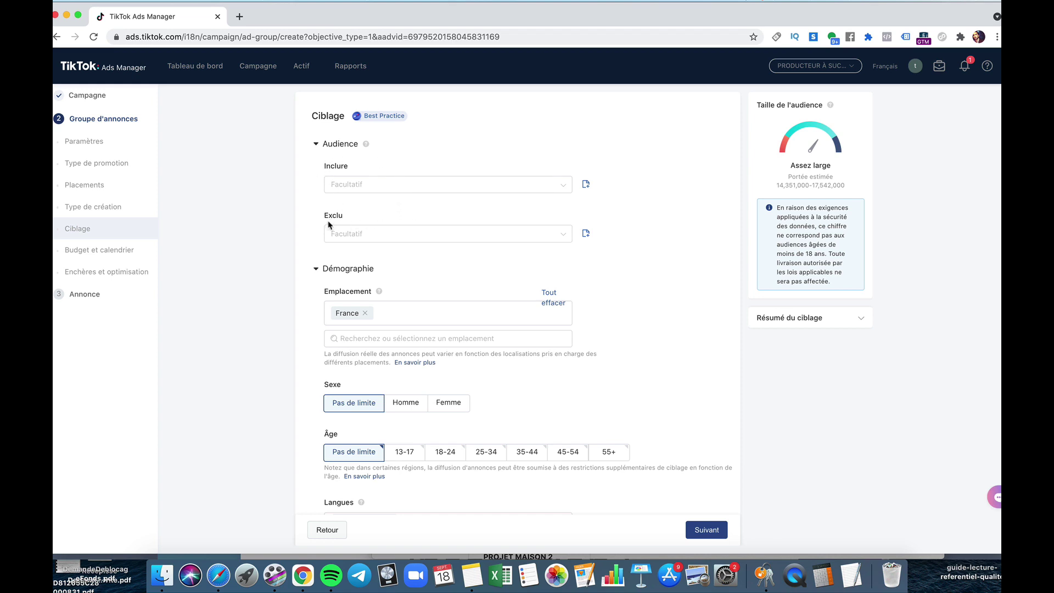
pyautogui.click(316, 144)
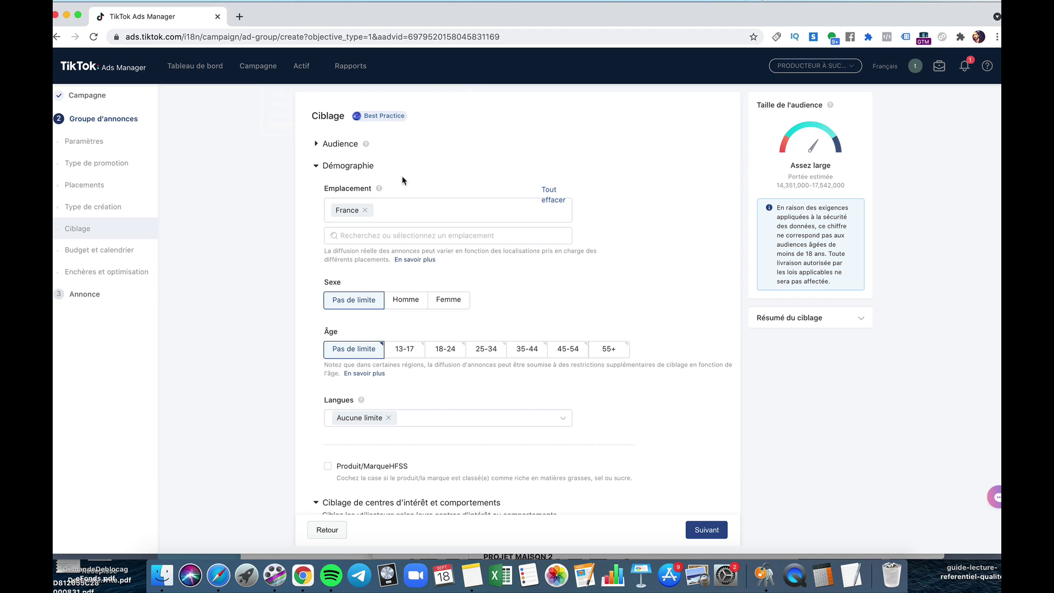
# Add Belgique and Suisse to the targeted locations alongside France.
pyautogui.scroll(-2, 401, 178)
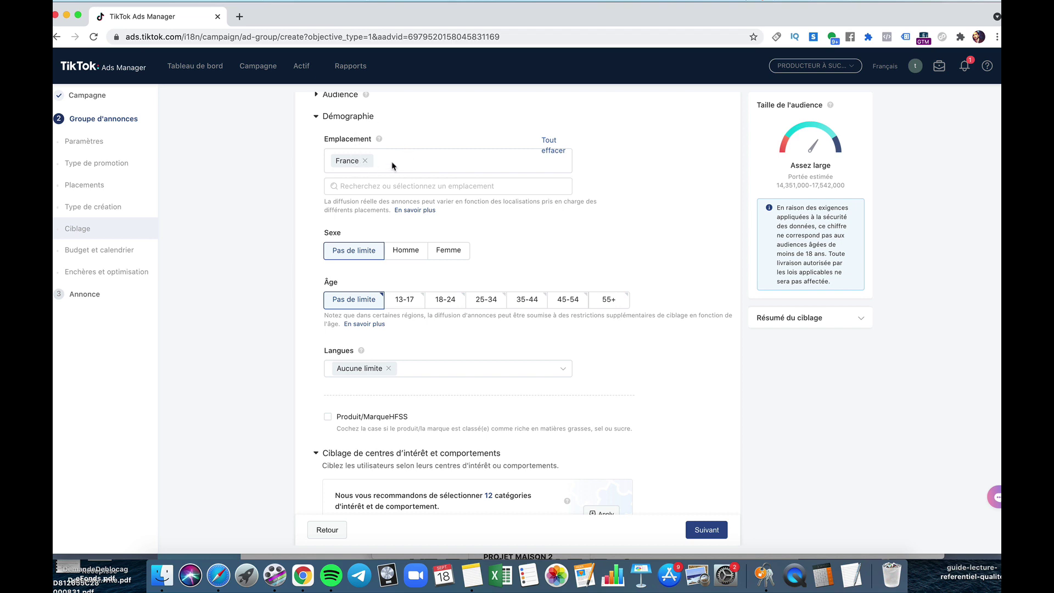
pyautogui.click(373, 186)
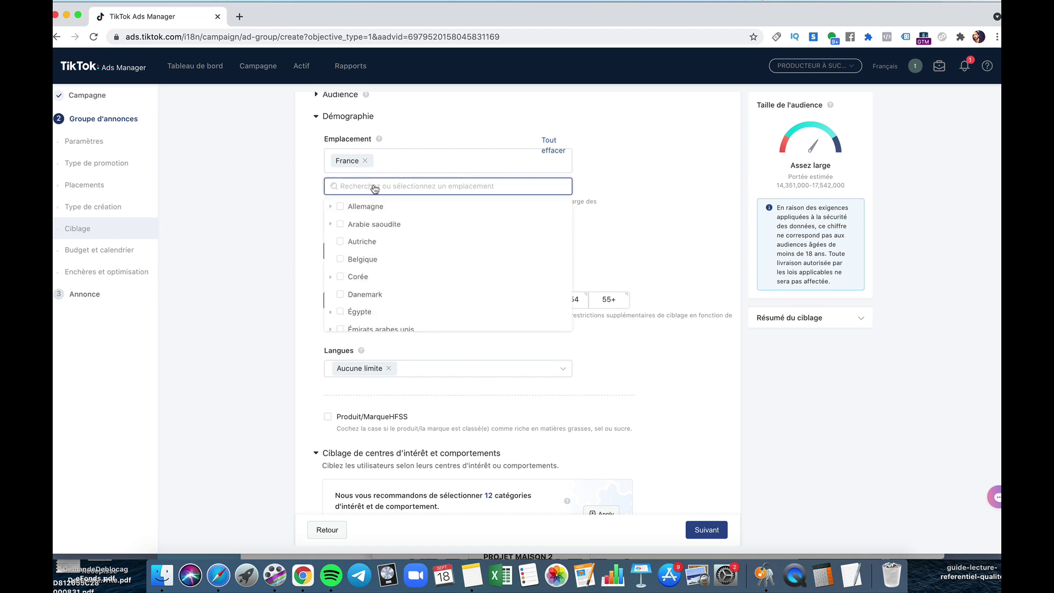
pyautogui.scroll(-4, 370, 232)
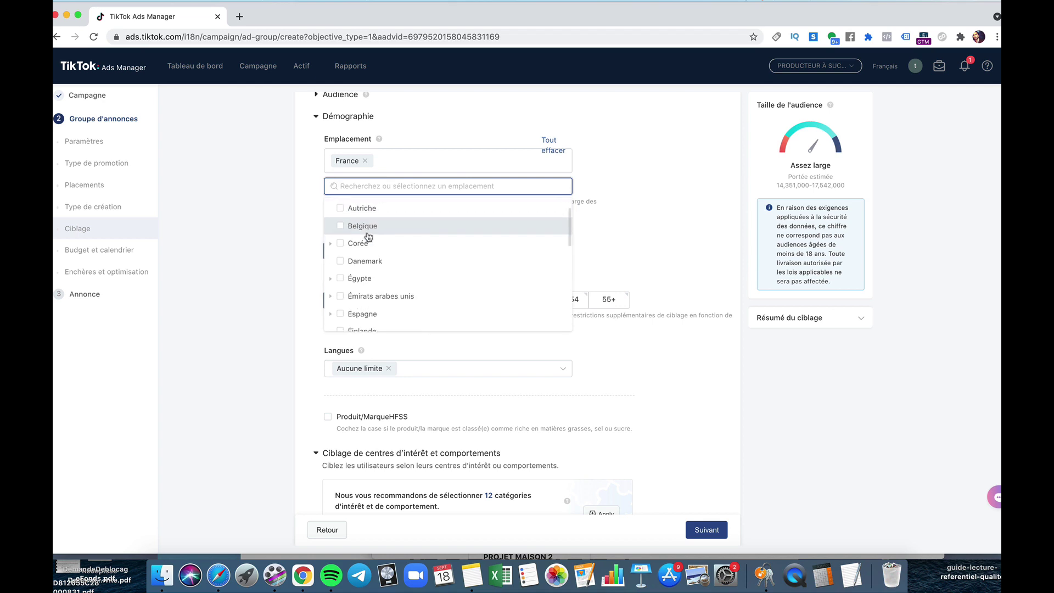
pyautogui.scroll(4, 368, 237)
pyautogui.click(345, 239)
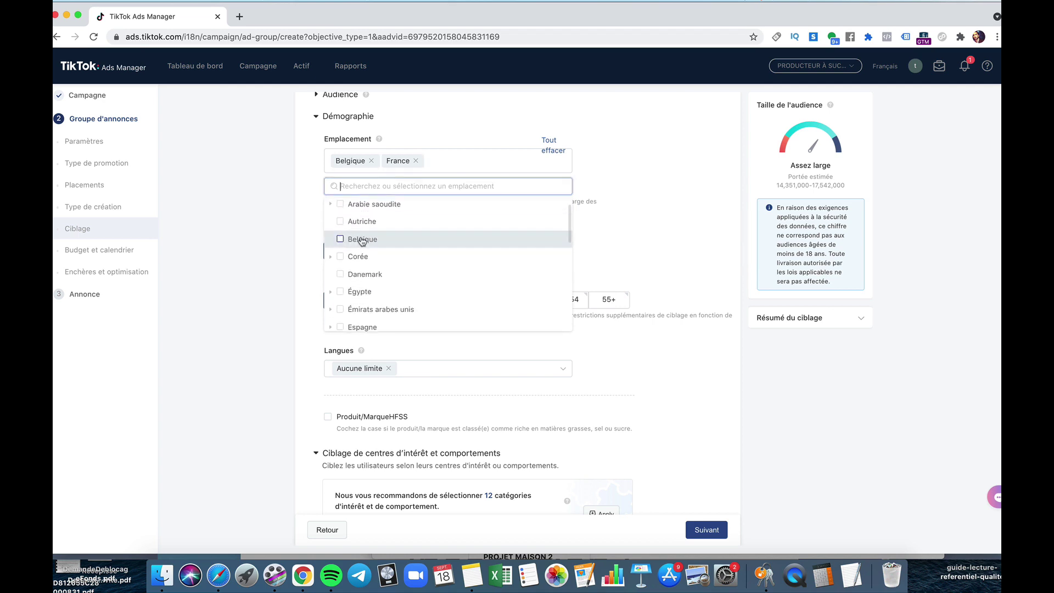
pyautogui.scroll(-6, 403, 245)
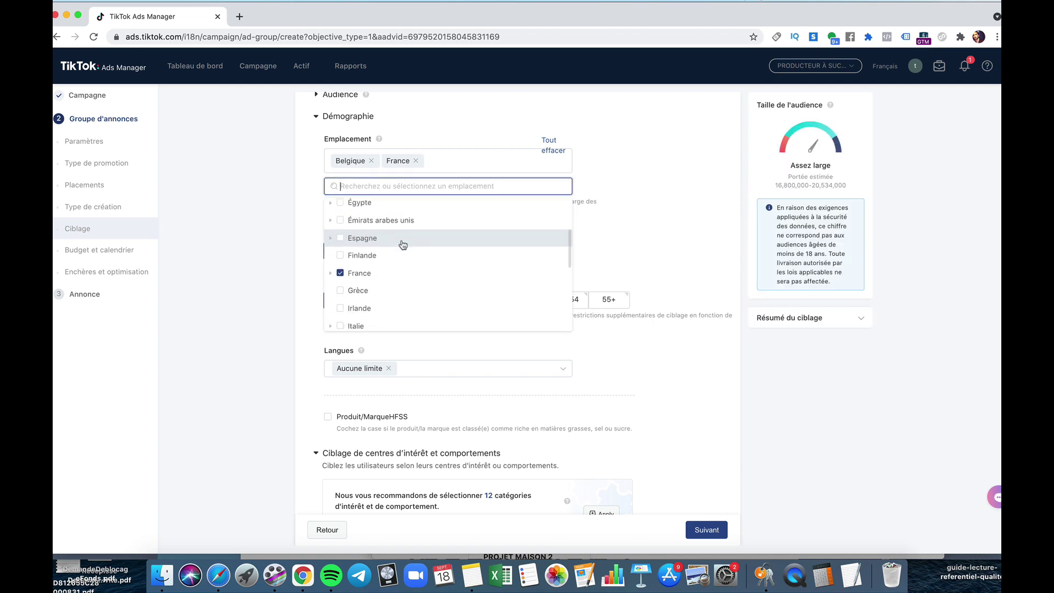
pyautogui.scroll(-3, 403, 245)
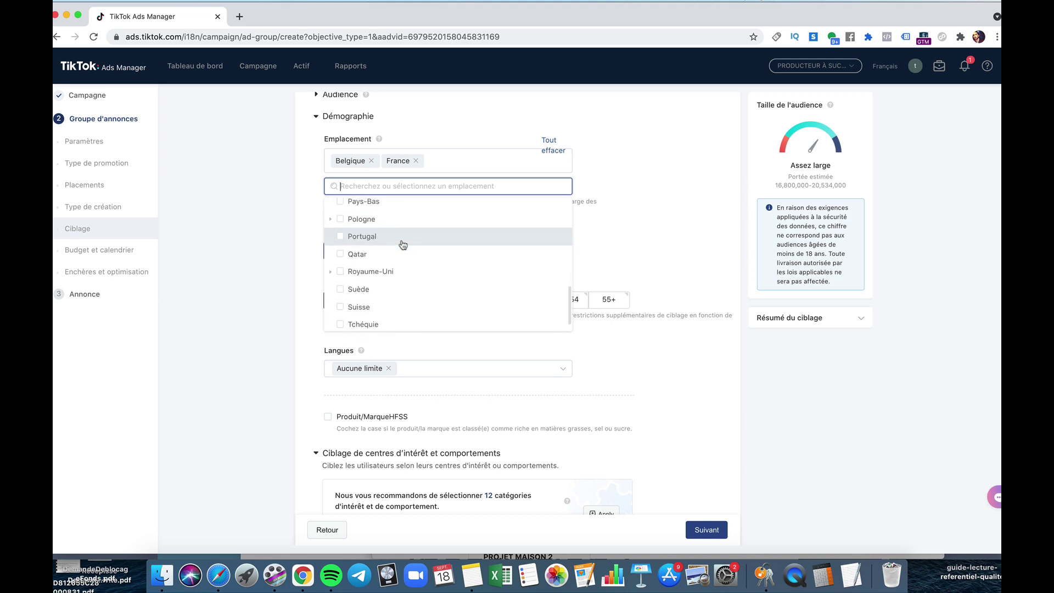
pyautogui.click(340, 298)
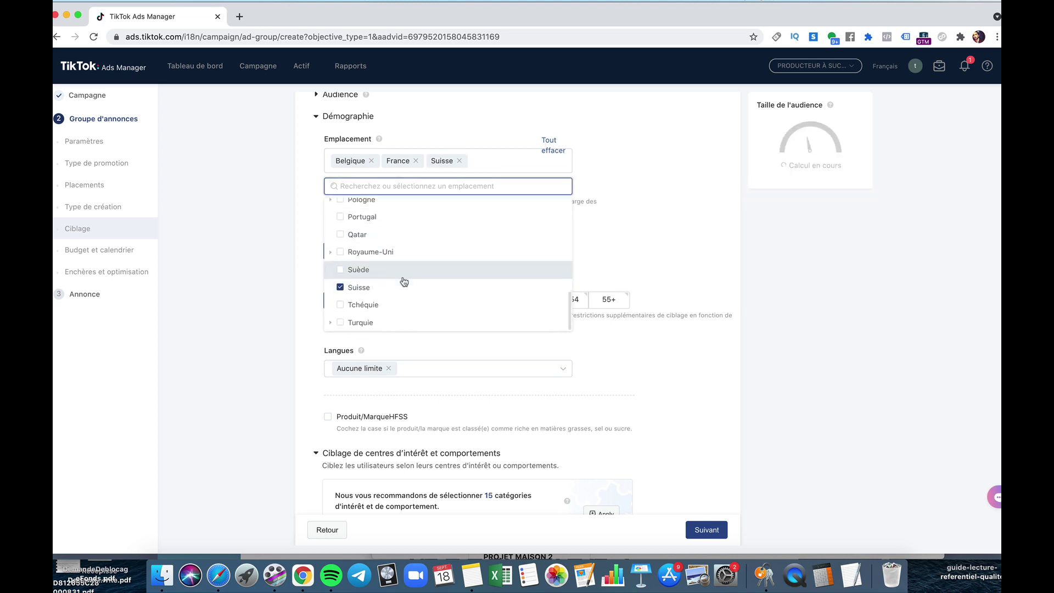
pyautogui.scroll(2, 403, 281)
pyautogui.scroll(5, 403, 280)
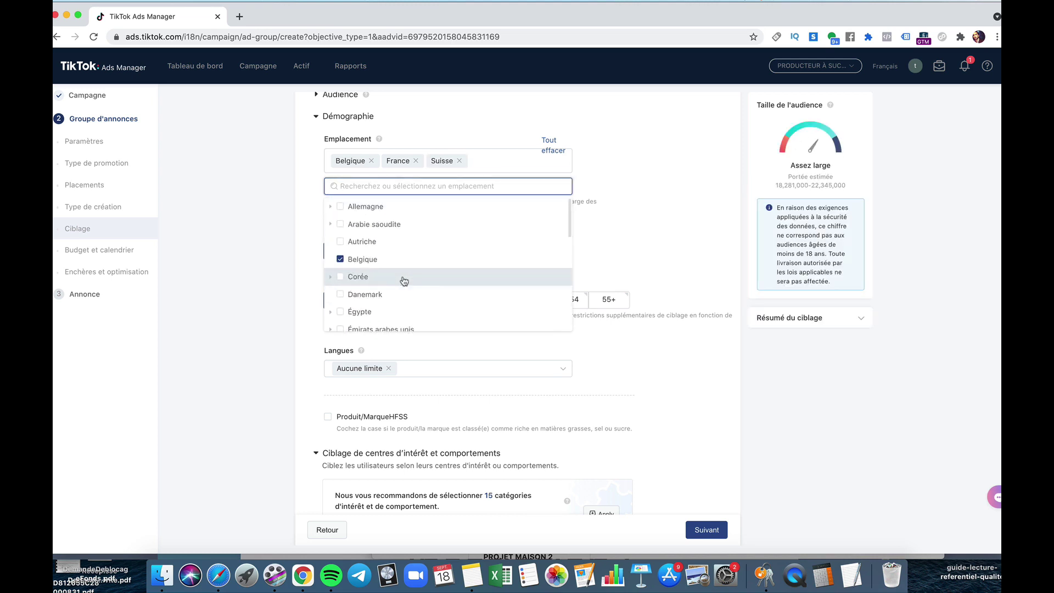
pyautogui.click(600, 185)
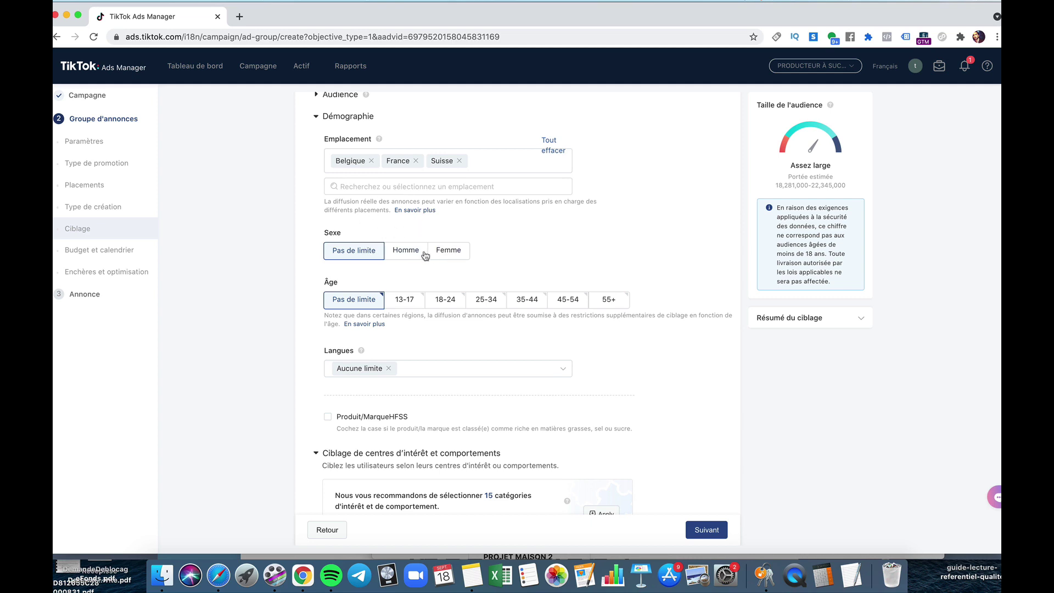
# Limit the targeting to Femme and the age groups 25-34, 35-44 and 45-54.
pyautogui.click(450, 252)
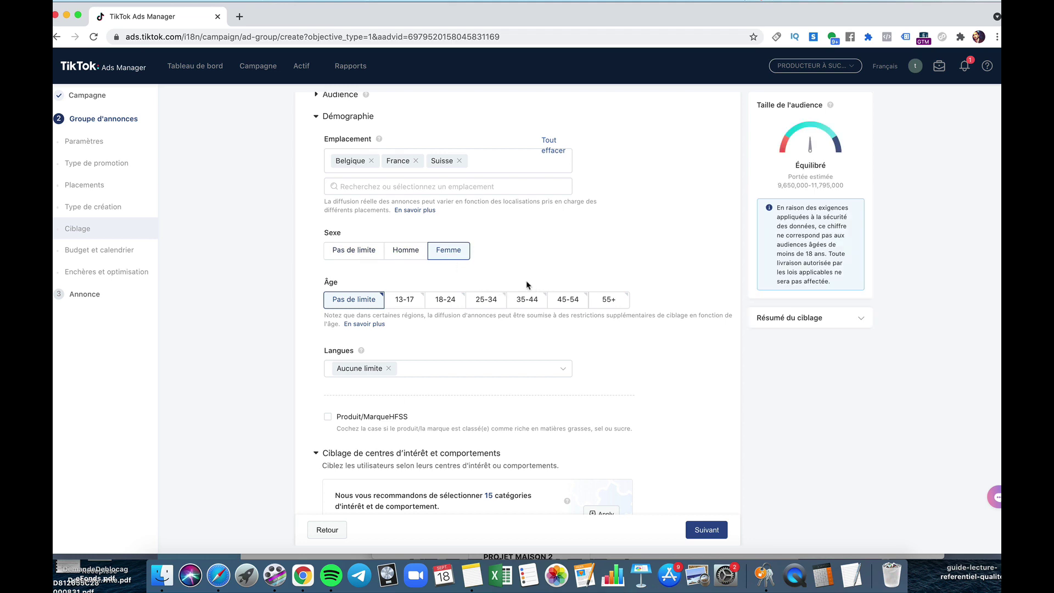
pyautogui.click(483, 302)
pyautogui.click(525, 303)
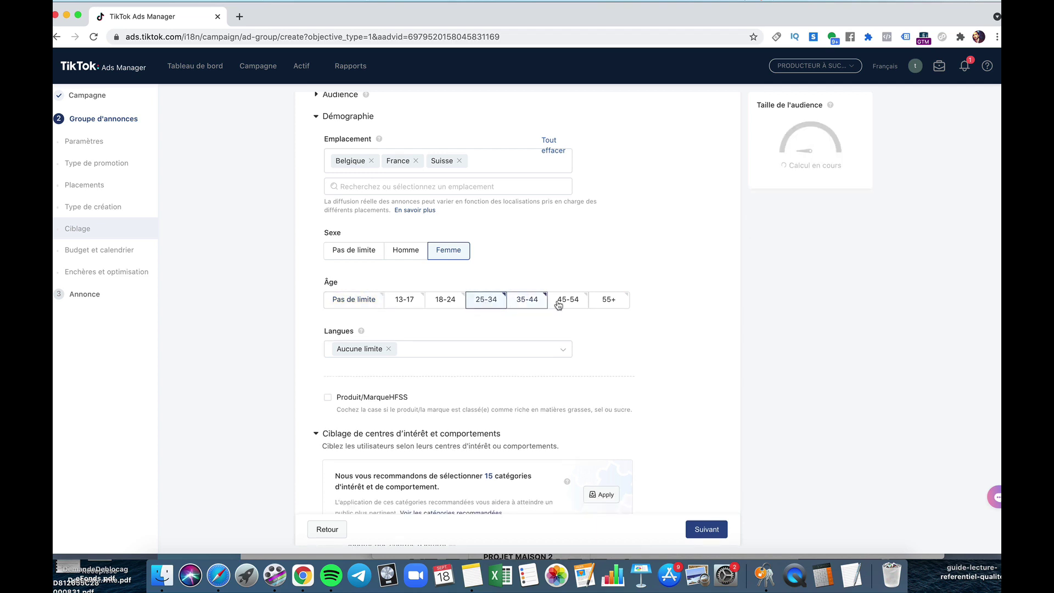
pyautogui.click(569, 303)
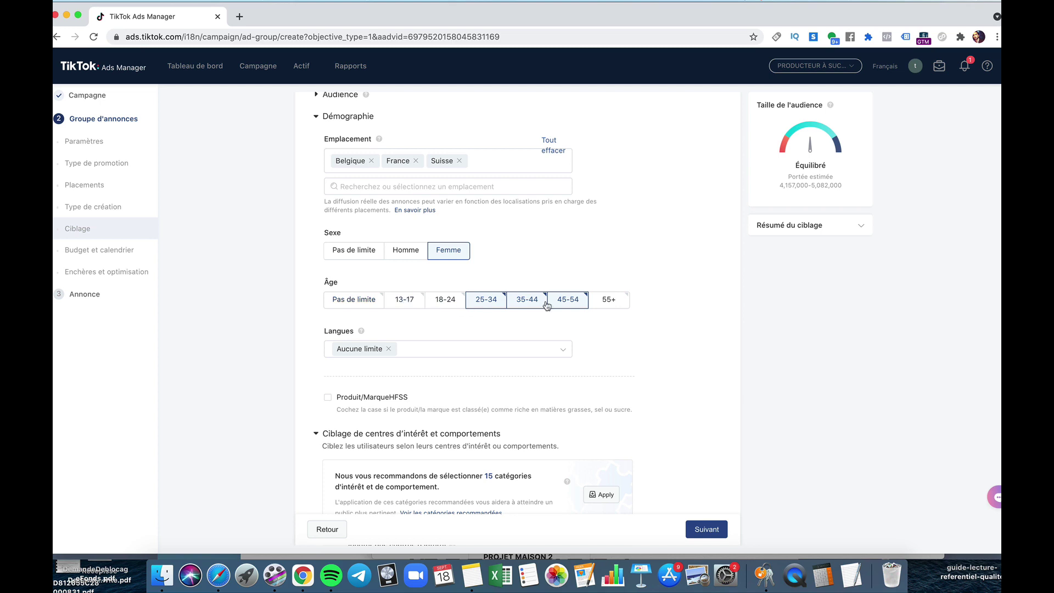
# Set the targeted language to Français and close the language list.
pyautogui.scroll(-2, 442, 343)
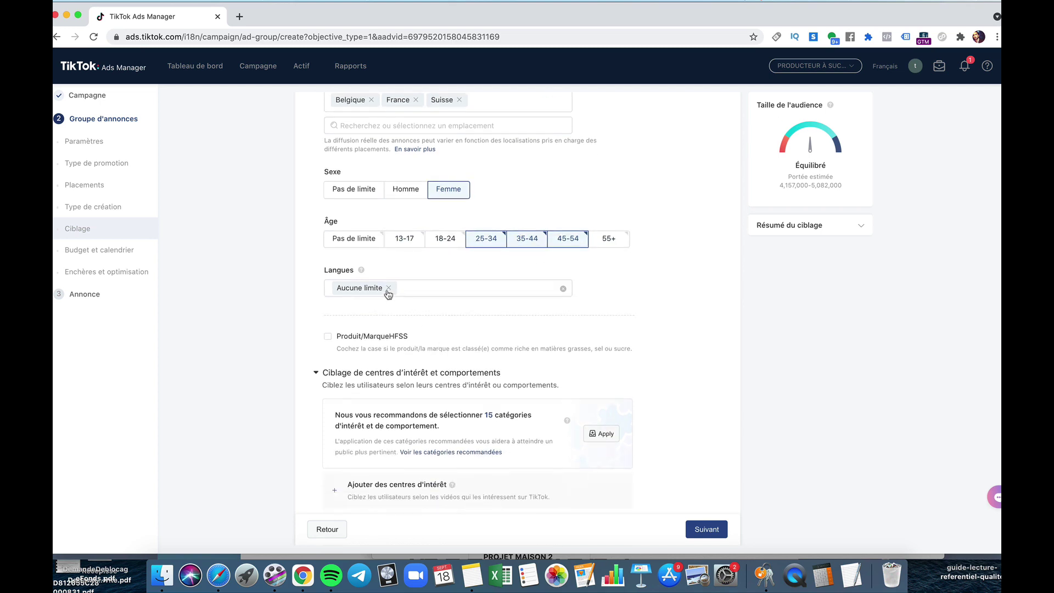
pyautogui.moveTo(361, 271)
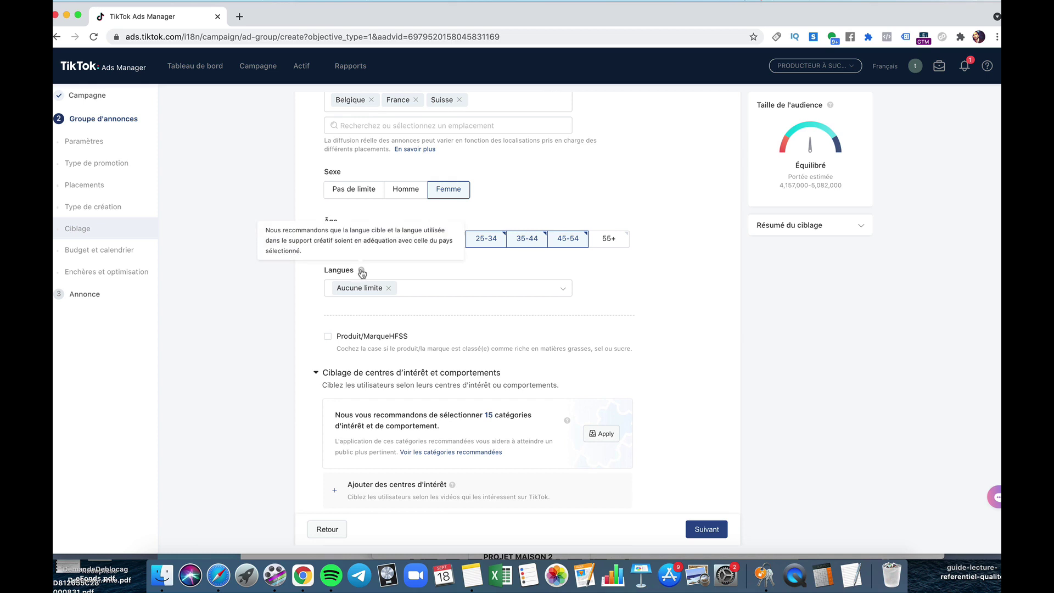
pyautogui.click(406, 293)
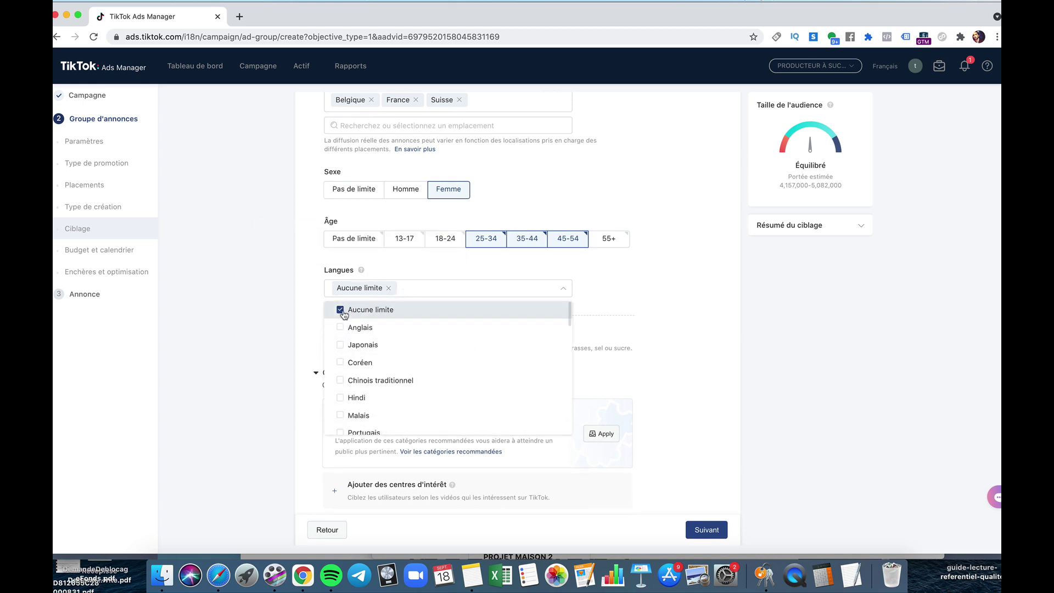
pyautogui.scroll(-3, 357, 398)
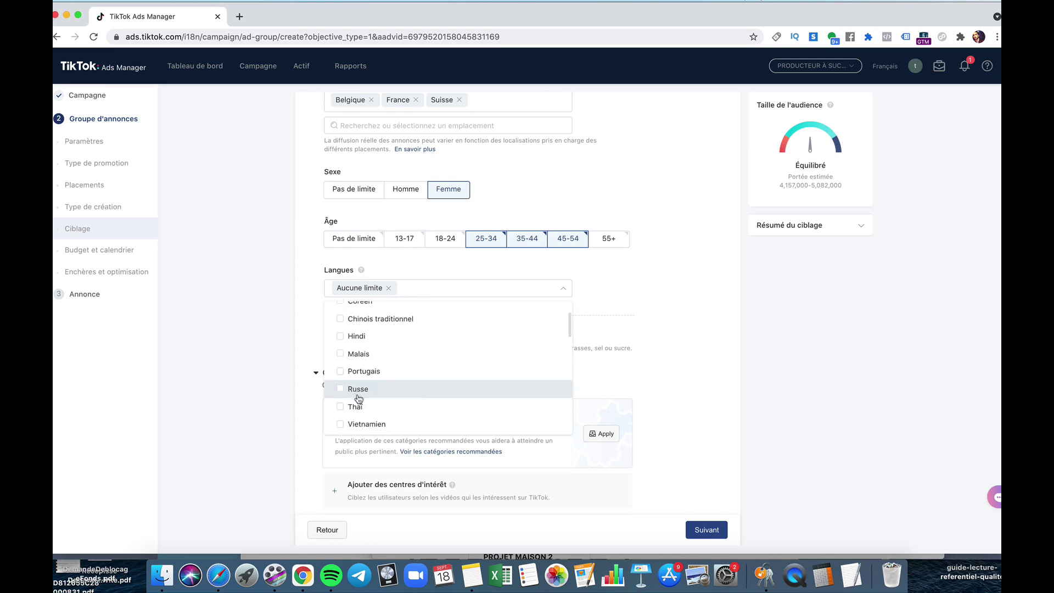
pyautogui.scroll(-2, 360, 398)
pyautogui.scroll(4, 365, 392)
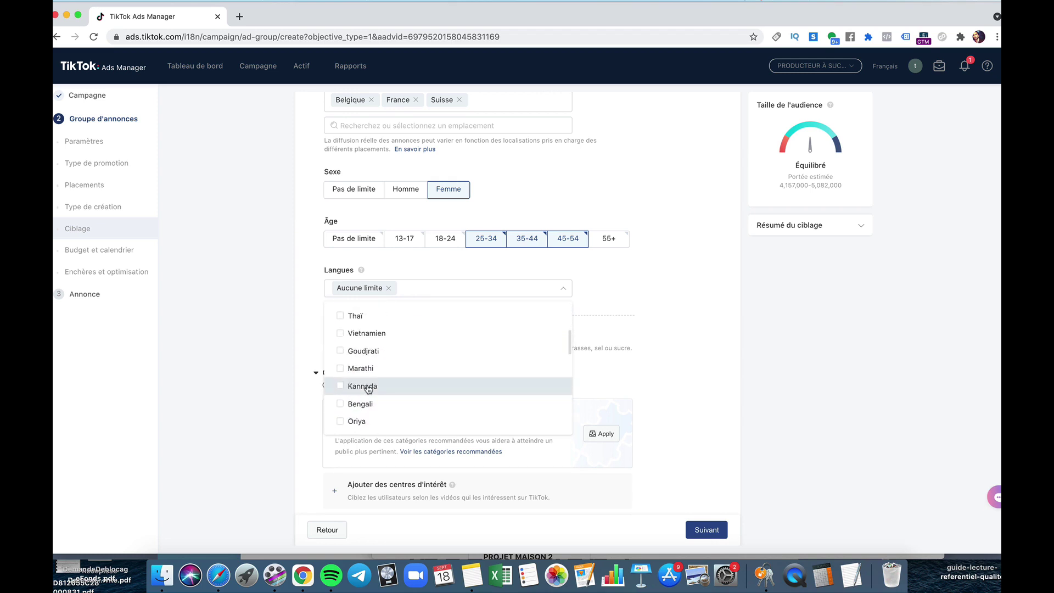
pyautogui.scroll(3, 368, 389)
pyautogui.scroll(-3, 367, 389)
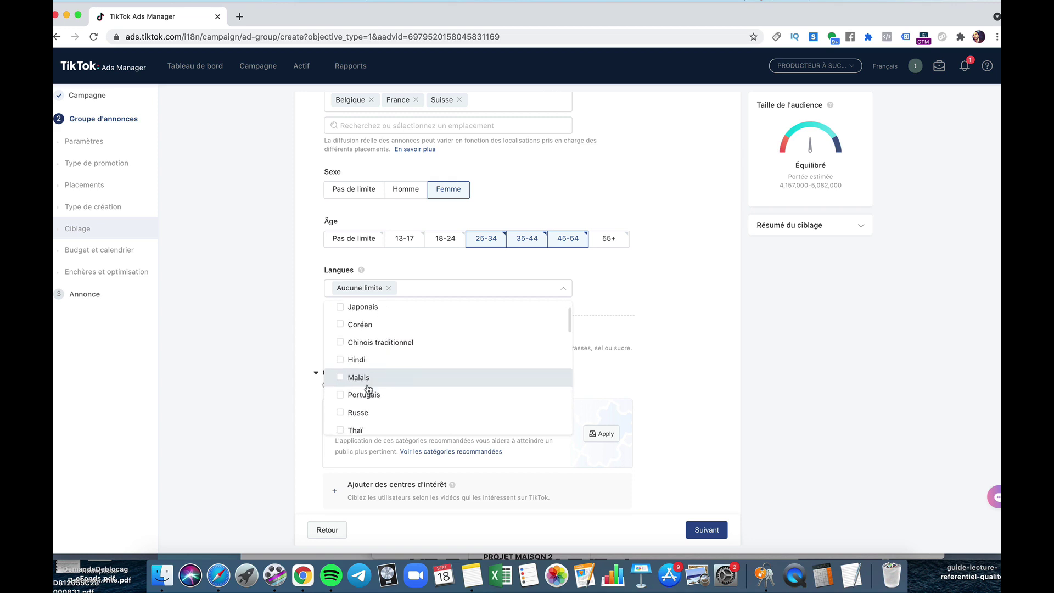
pyautogui.scroll(-5, 368, 389)
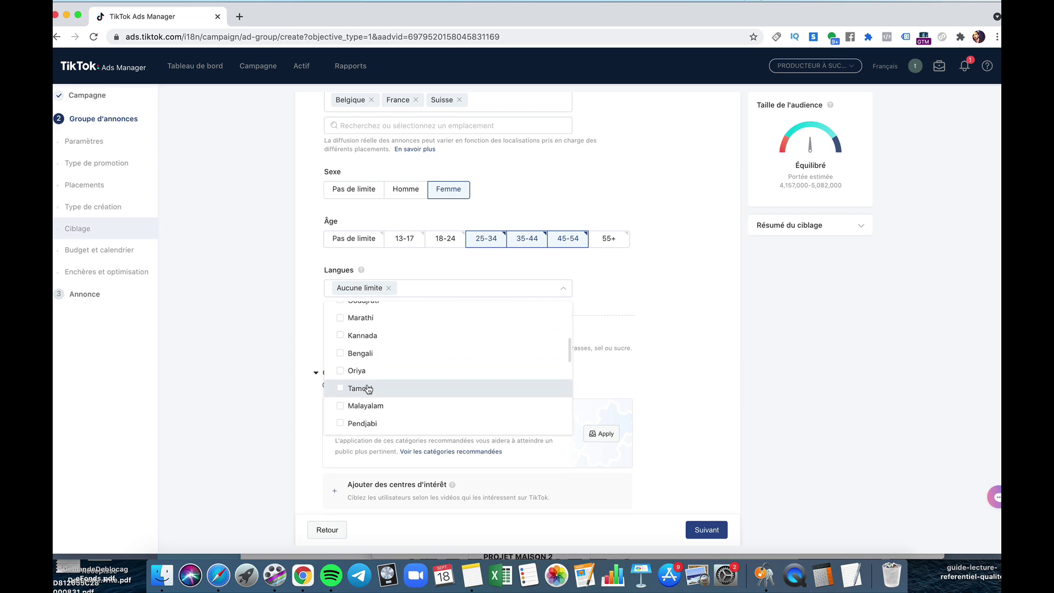
pyautogui.scroll(-1, 368, 388)
pyautogui.click(363, 350)
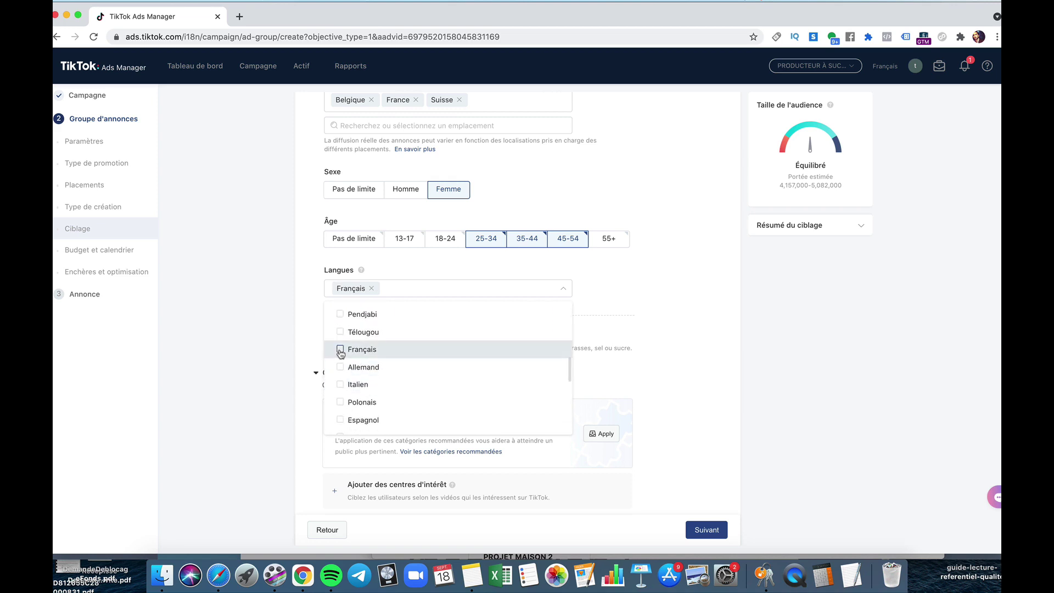
pyautogui.click(617, 297)
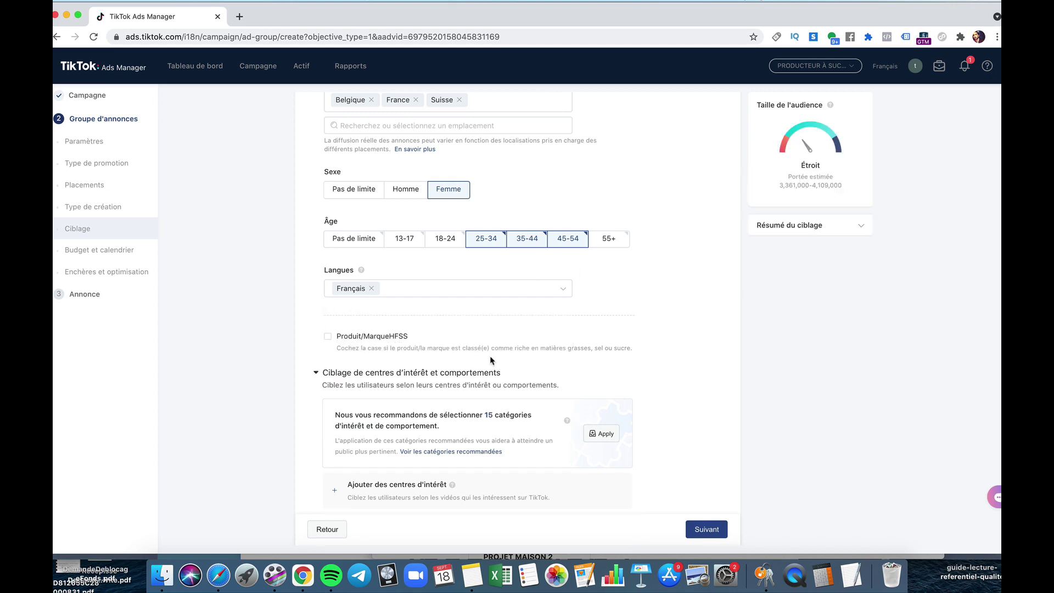
# Collapse the Démographie section and add an interest targeting rule for the video category Beauté et soins.
pyautogui.scroll(-3, 575, 347)
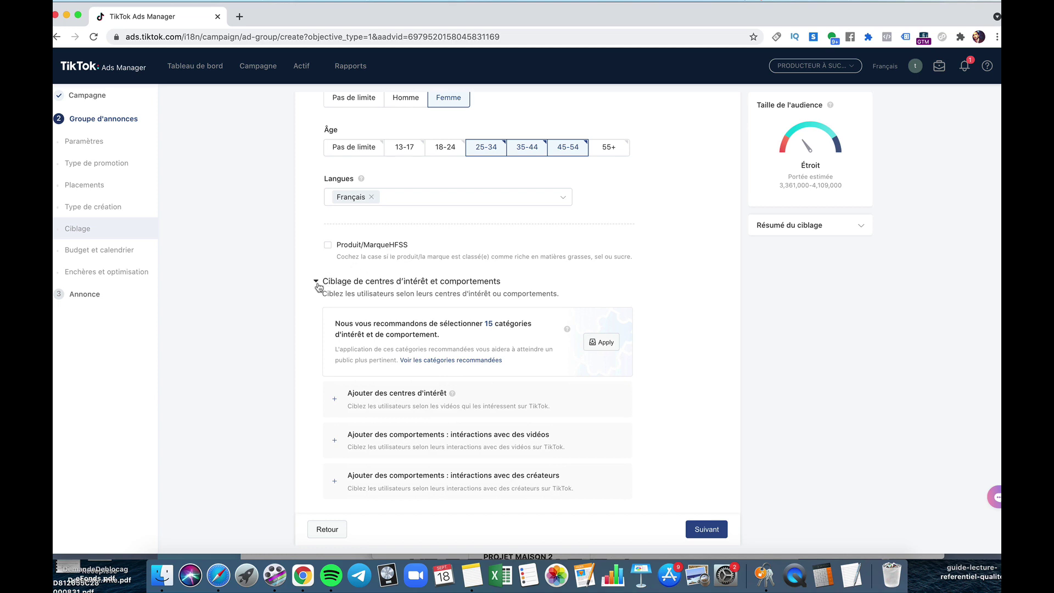
pyautogui.scroll(5, 317, 286)
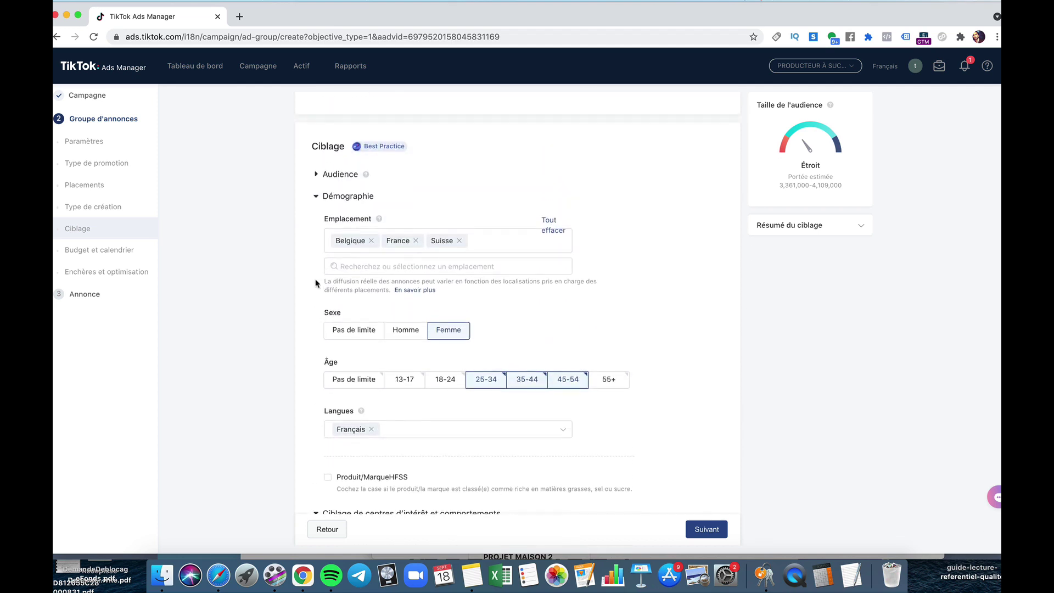
pyautogui.click(317, 197)
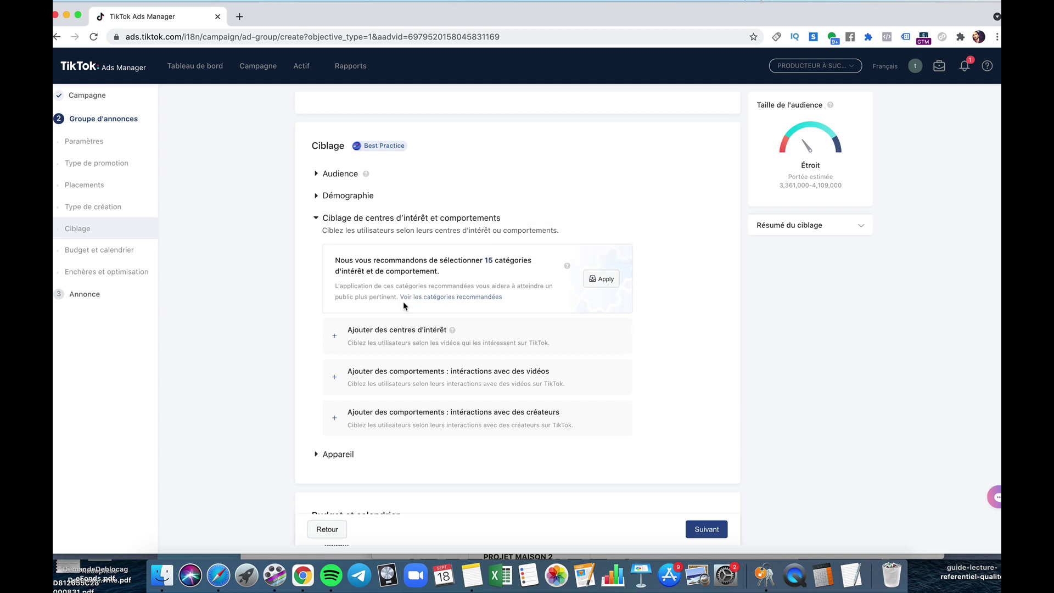
pyautogui.click(368, 341)
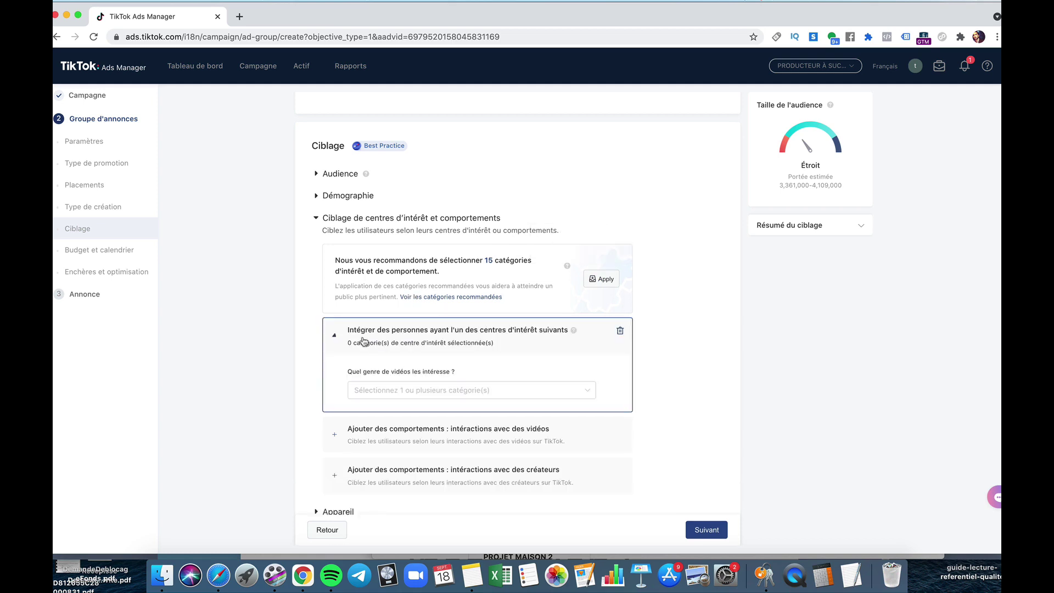
pyautogui.scroll(-2, 467, 392)
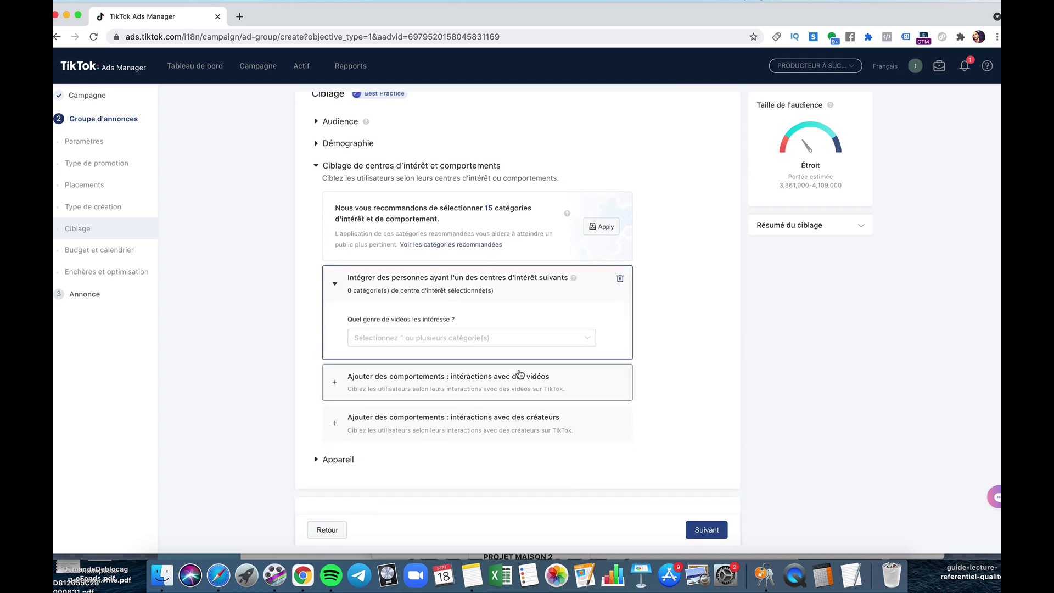
pyautogui.click(467, 344)
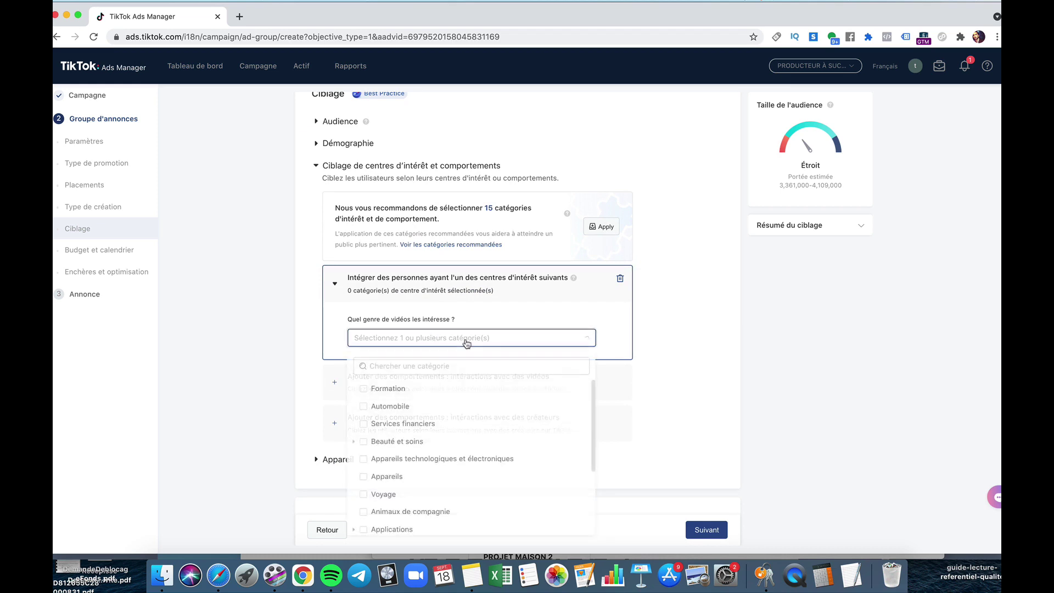
pyautogui.scroll(-1, 584, 334)
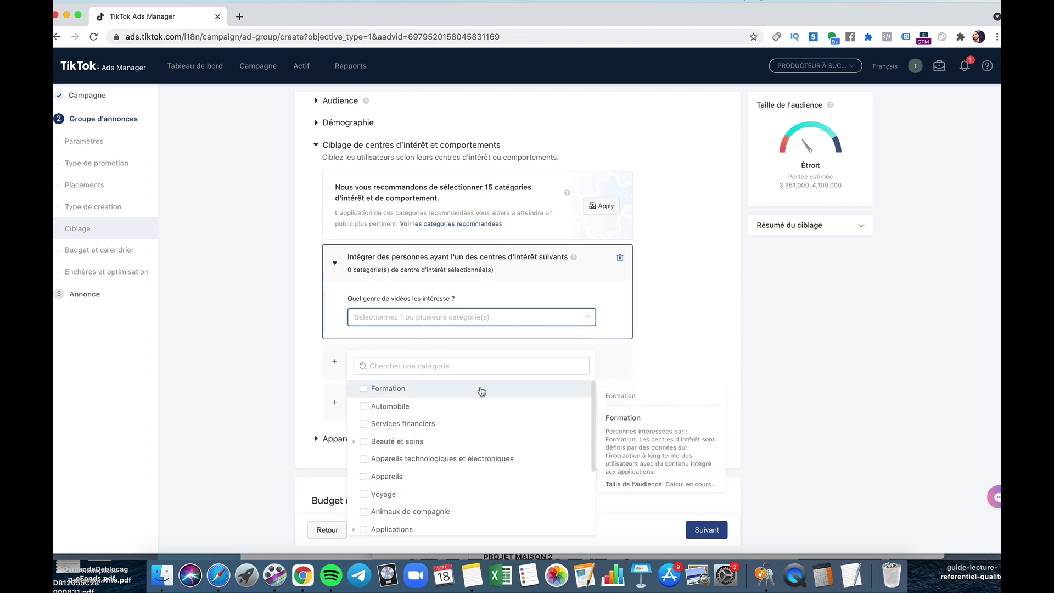
pyautogui.scroll(5, 478, 390)
pyautogui.scroll(-9, 359, 224)
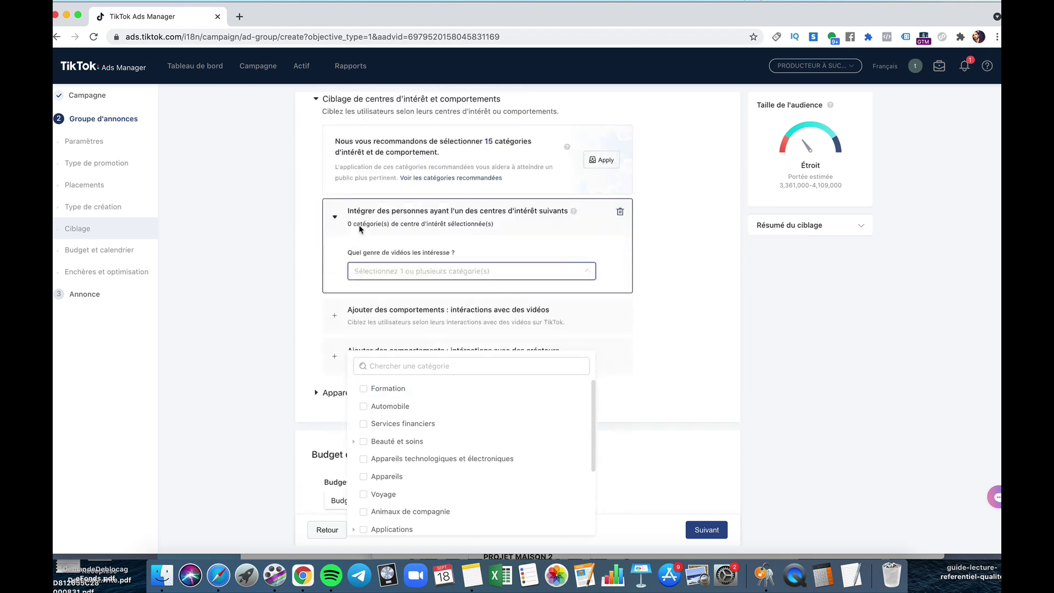
pyautogui.scroll(1, 411, 291)
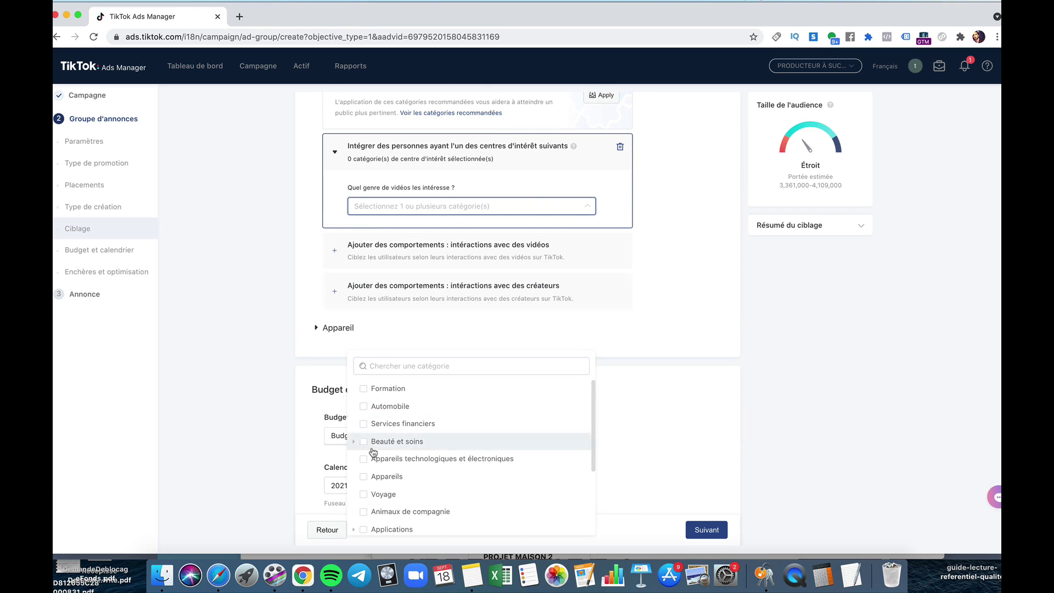
pyautogui.click(387, 442)
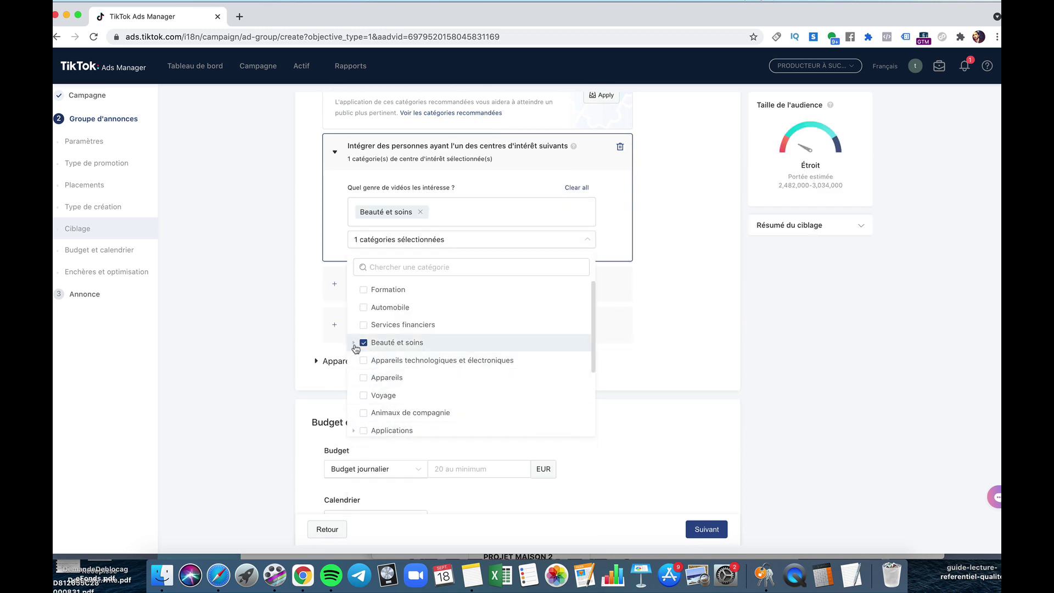
# Examine the subcategories of Beauté et soins in the interest category list.
pyautogui.click(354, 342)
pyautogui.scroll(-1, 478, 379)
pyautogui.scroll(-1, 480, 385)
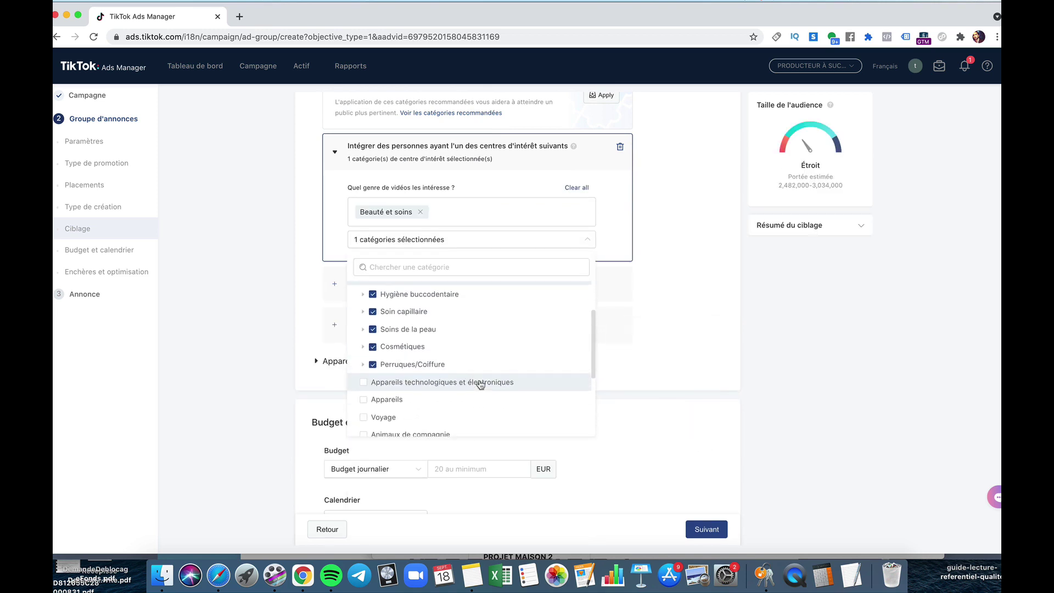
pyautogui.scroll(2, 440, 318)
pyautogui.moveTo(436, 352)
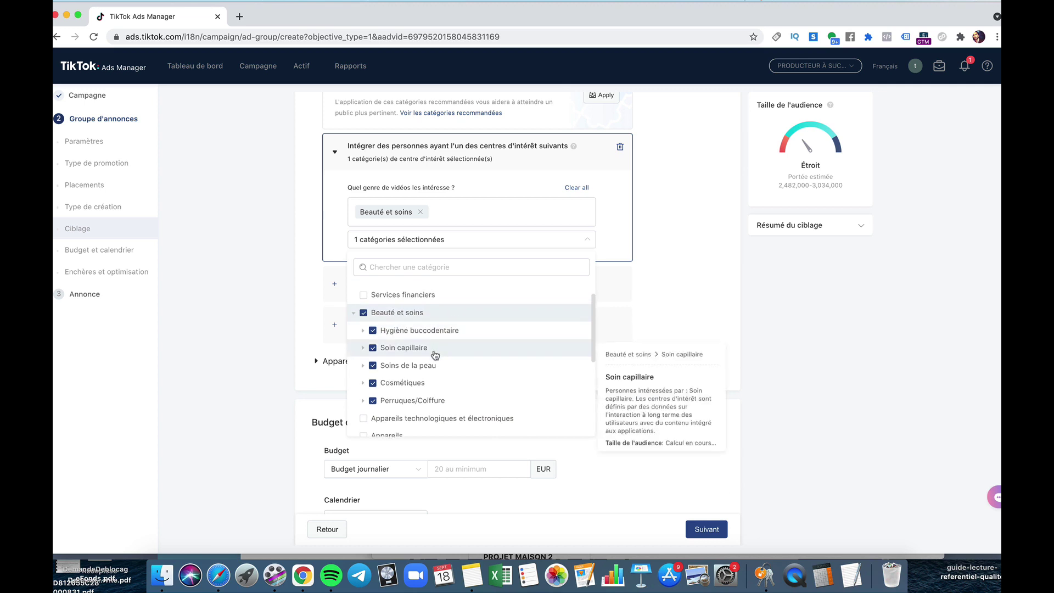
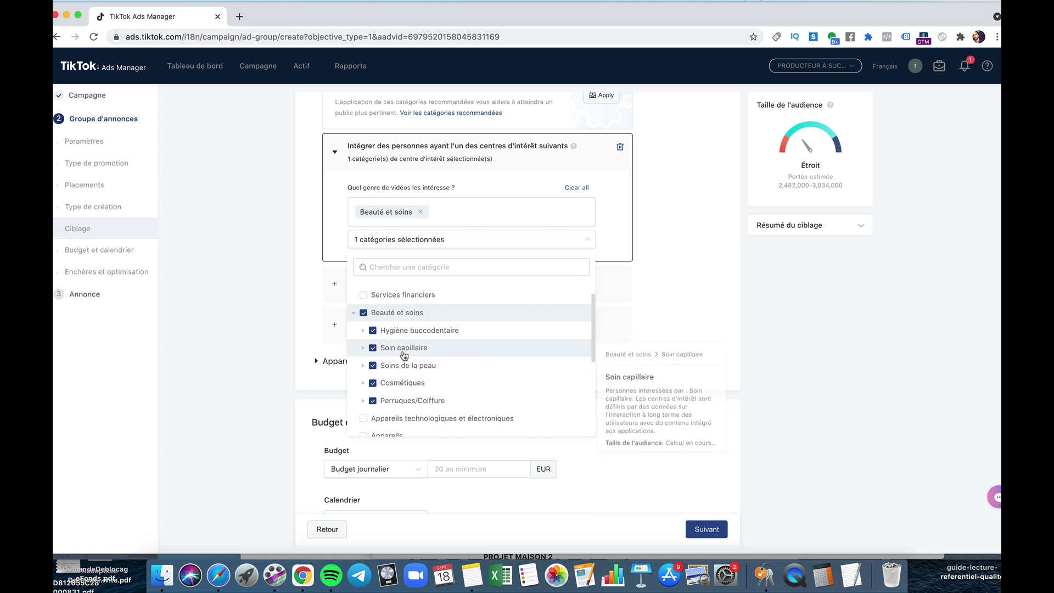
pyautogui.click(353, 313)
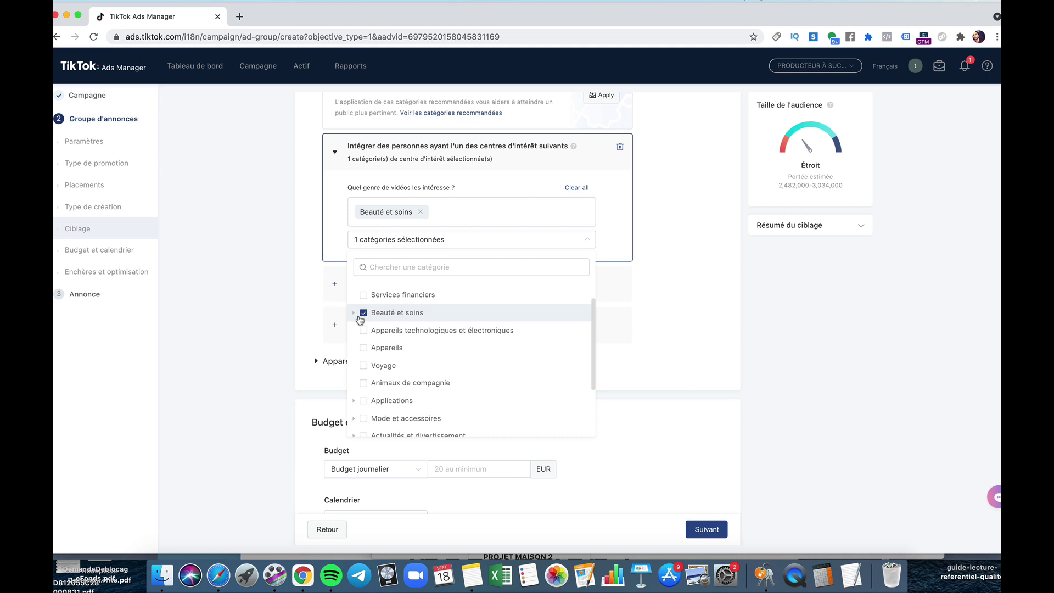
# Review the remaining interest categories, including the subcategories of Actualités et divertissement and Émissions de variété, and close the list.
pyautogui.scroll(2, 362, 335)
pyautogui.scroll(-4, 395, 343)
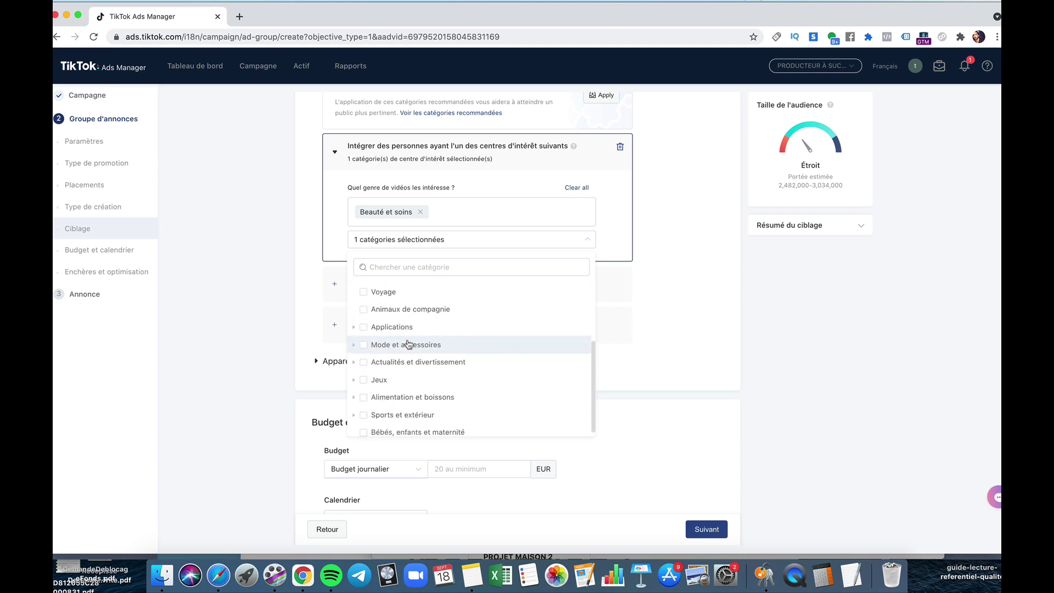
pyautogui.scroll(-1, 408, 345)
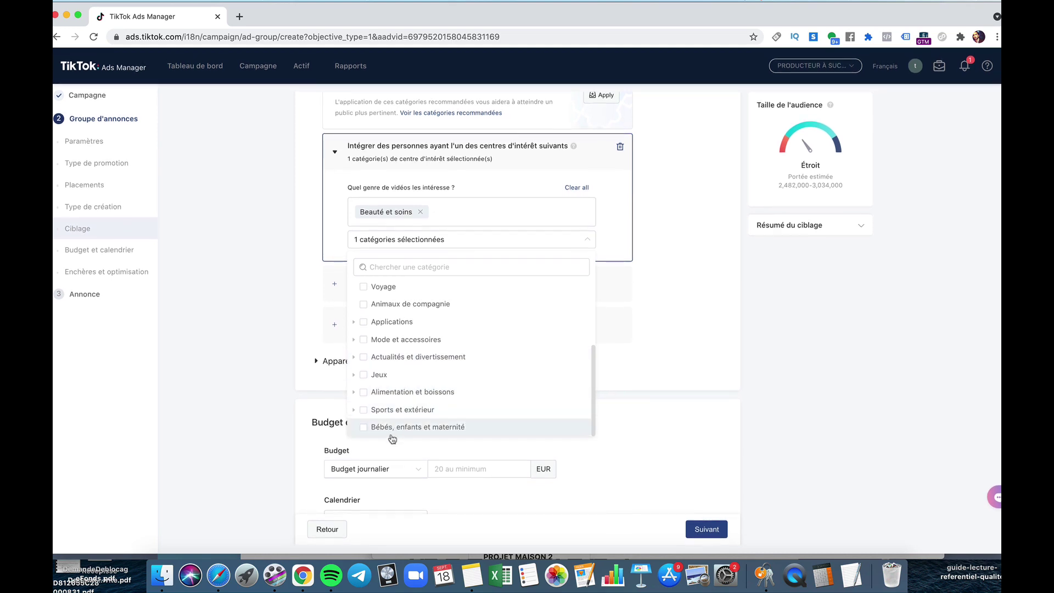
pyautogui.moveTo(404, 434)
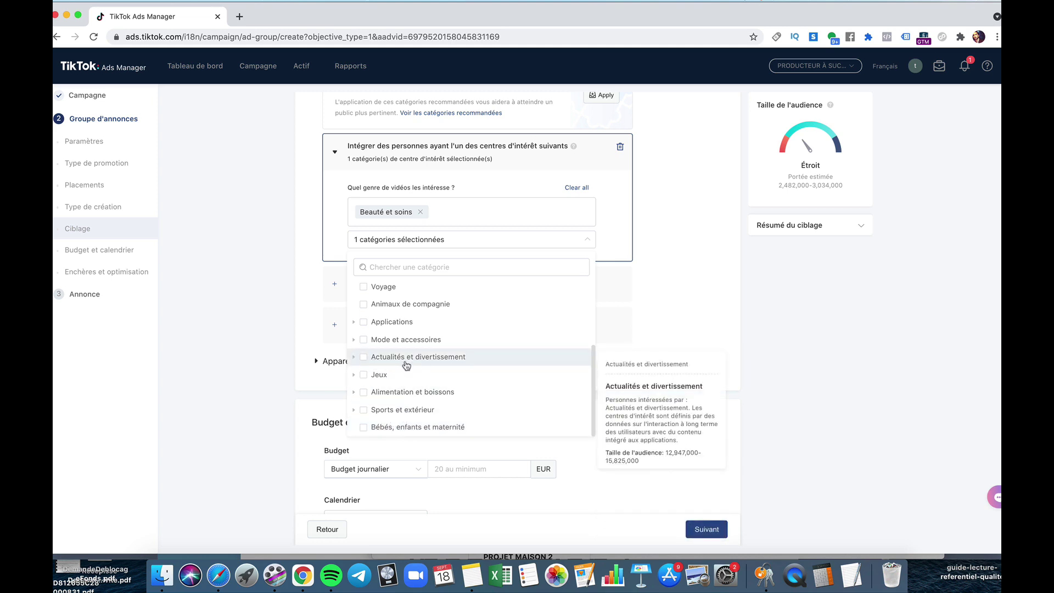
pyautogui.click(353, 357)
pyautogui.scroll(-2, 434, 359)
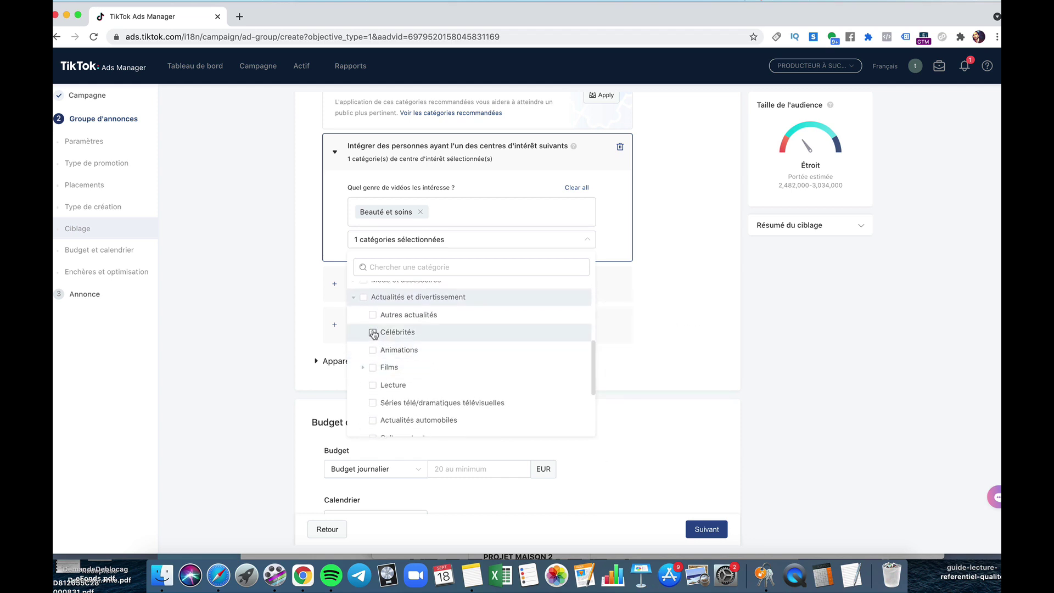
pyautogui.scroll(-2, 374, 332)
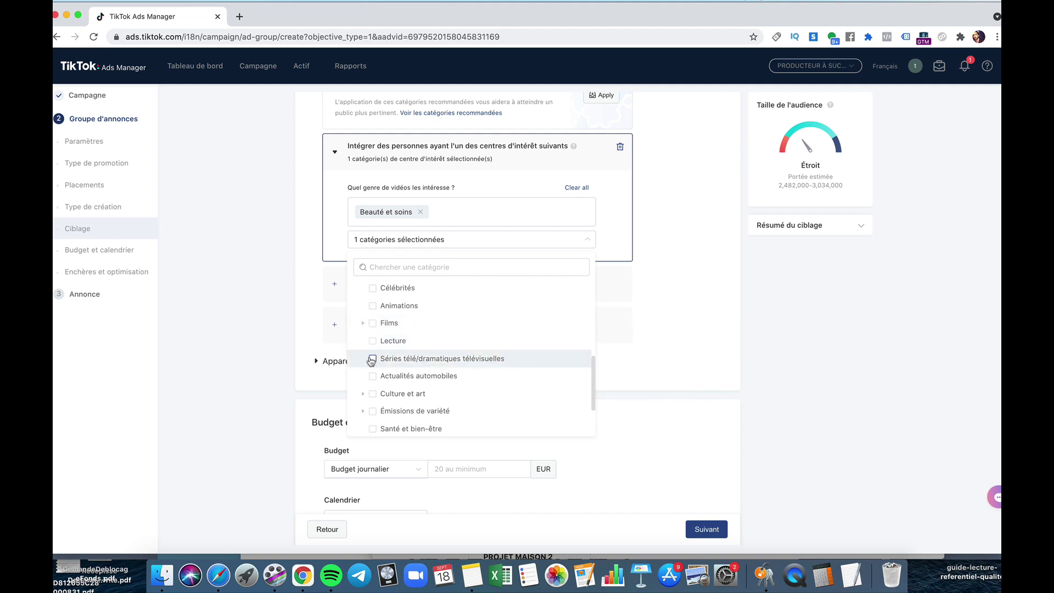
pyautogui.scroll(-3, 372, 361)
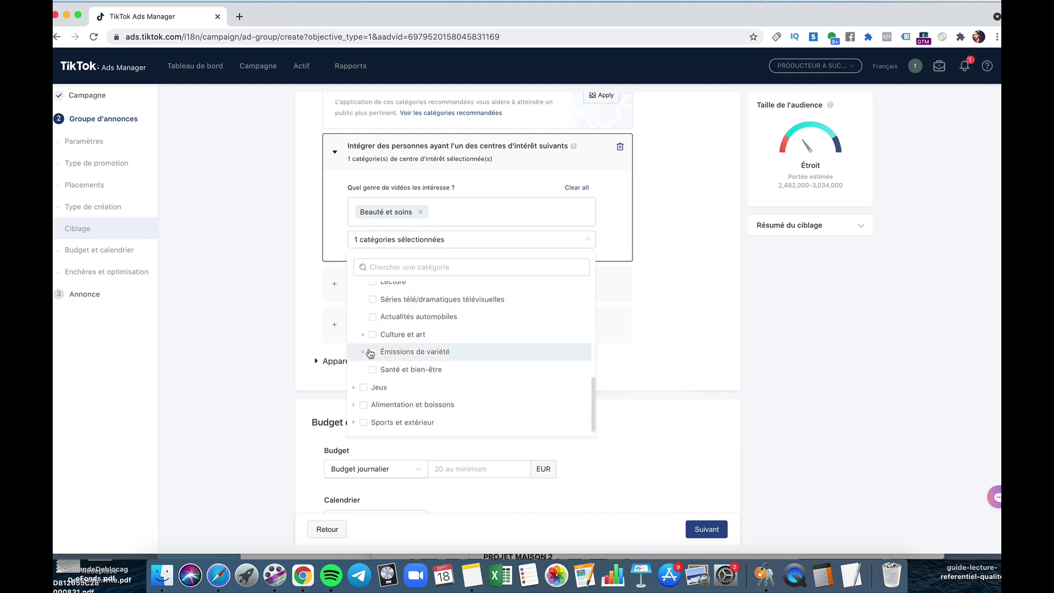
pyautogui.click(369, 352)
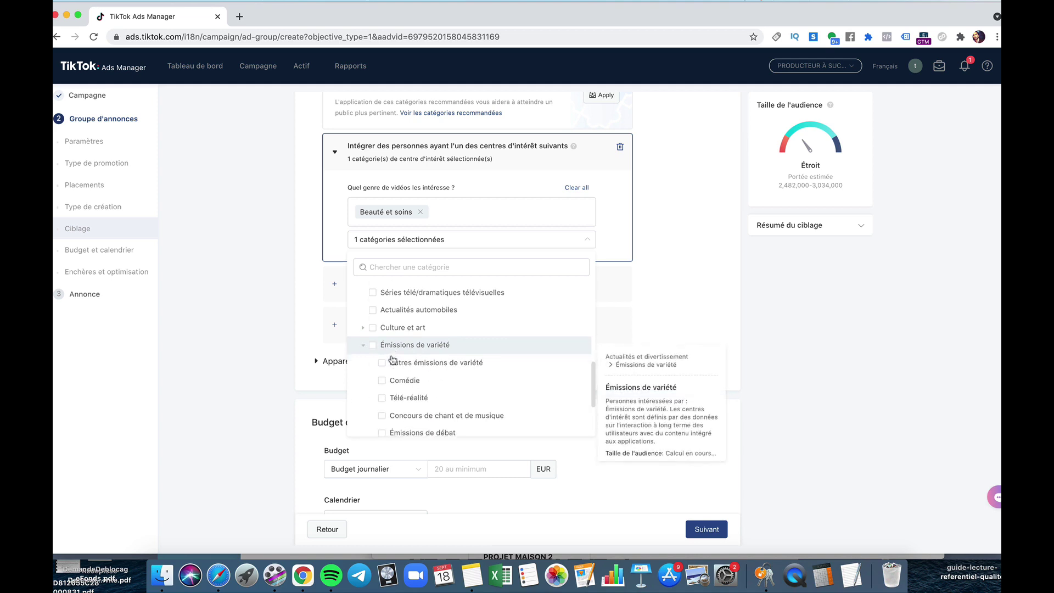
pyautogui.scroll(-1, 394, 411)
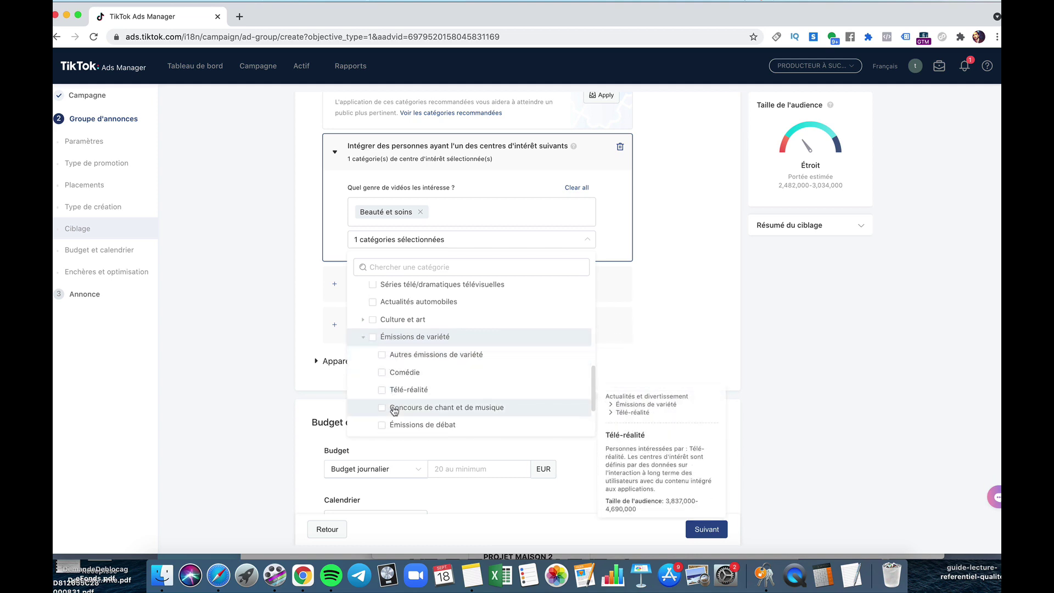
pyautogui.click(365, 338)
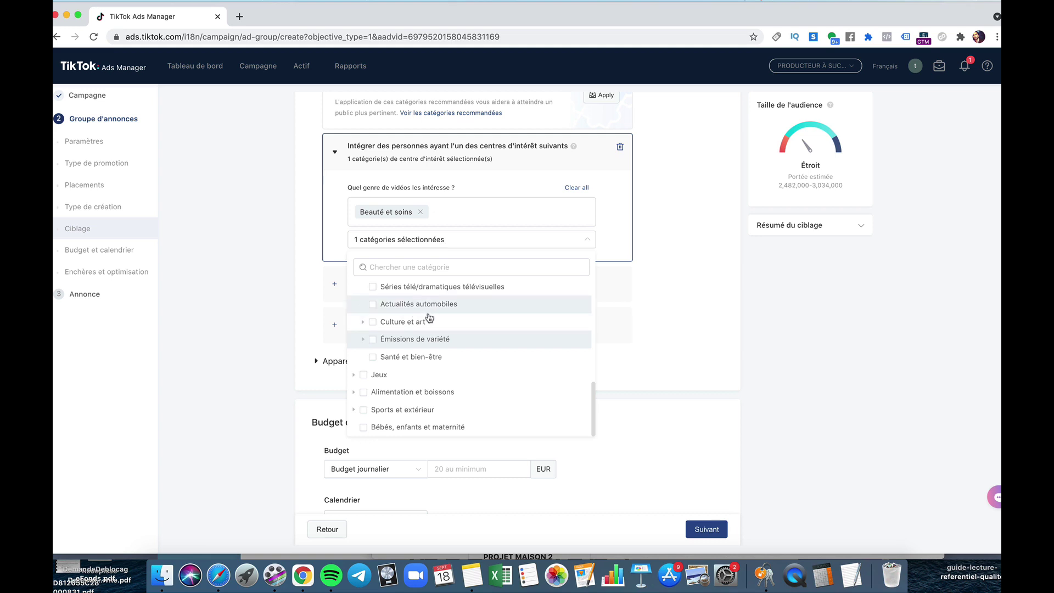
pyautogui.click(634, 311)
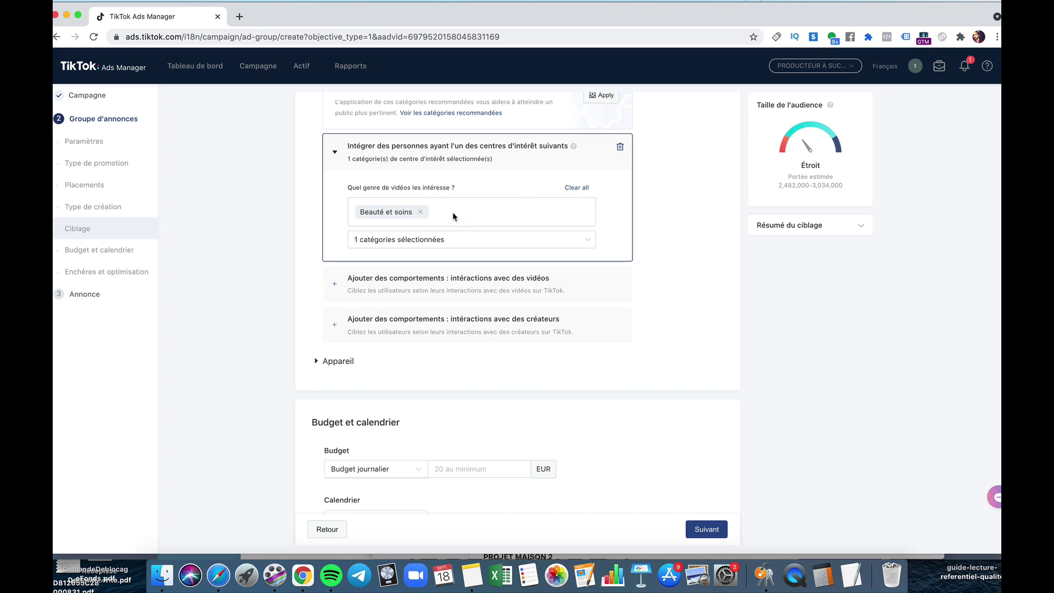
# Collapse the interest rule and add a video-interaction rule covering Regardée jusqu'à la fin, Aimé, Commenté and Partage.
pyautogui.click(335, 152)
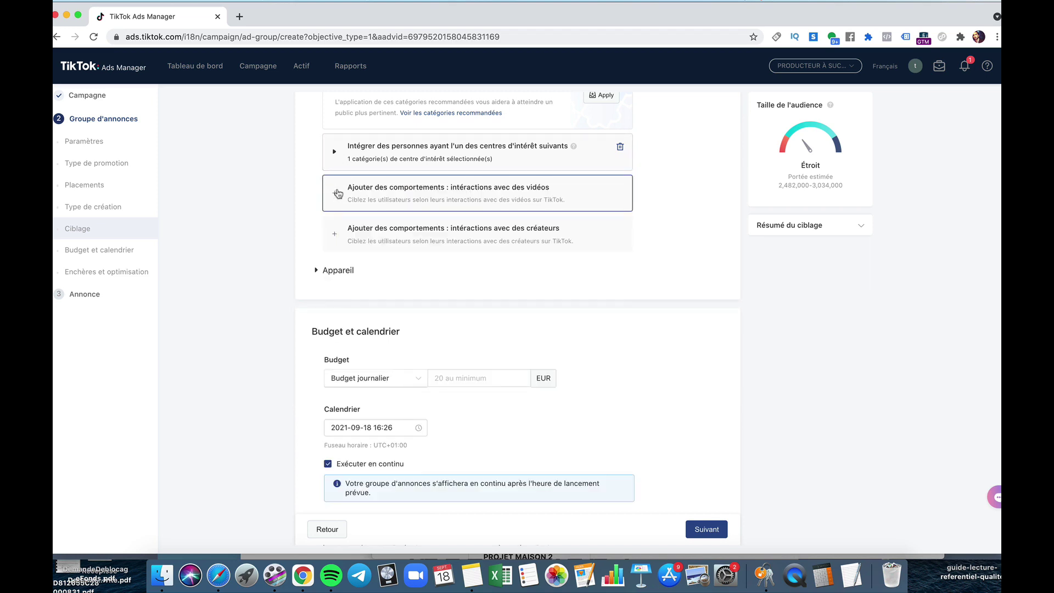
pyautogui.click(337, 194)
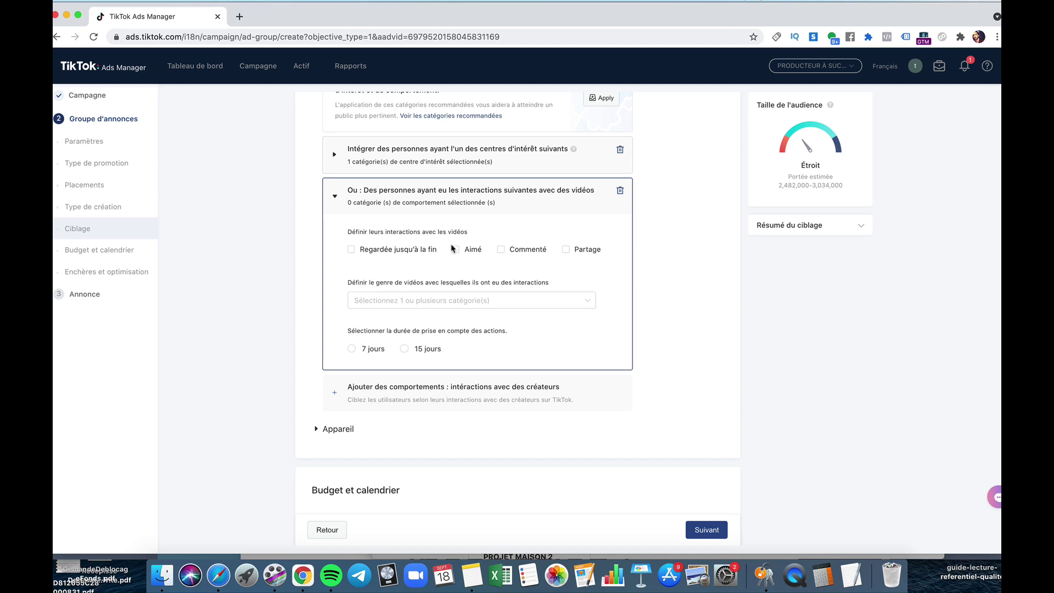
pyautogui.click(350, 250)
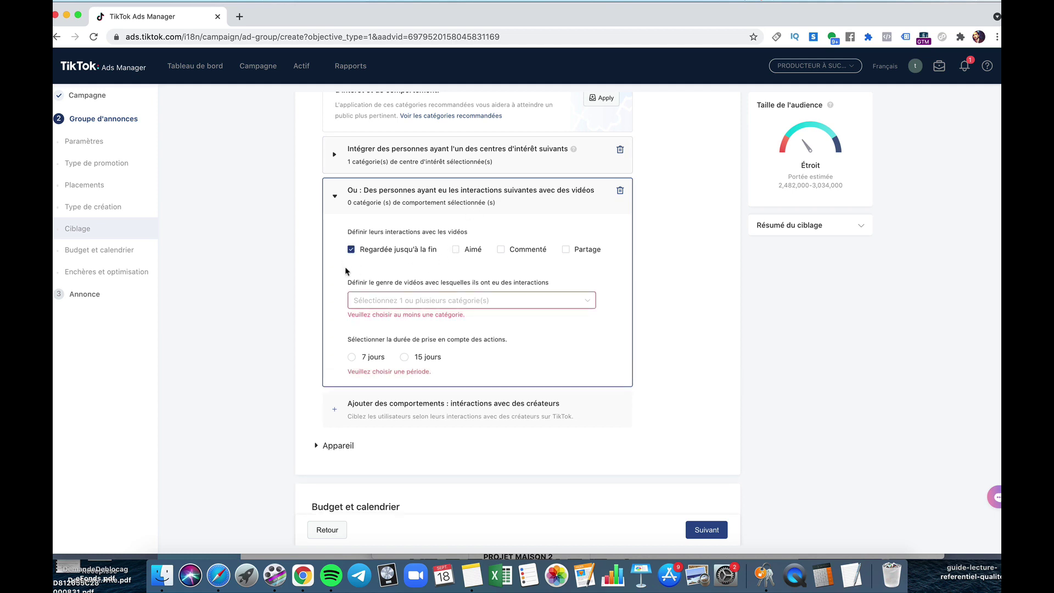
pyautogui.click(456, 249)
pyautogui.click(502, 249)
pyautogui.click(566, 250)
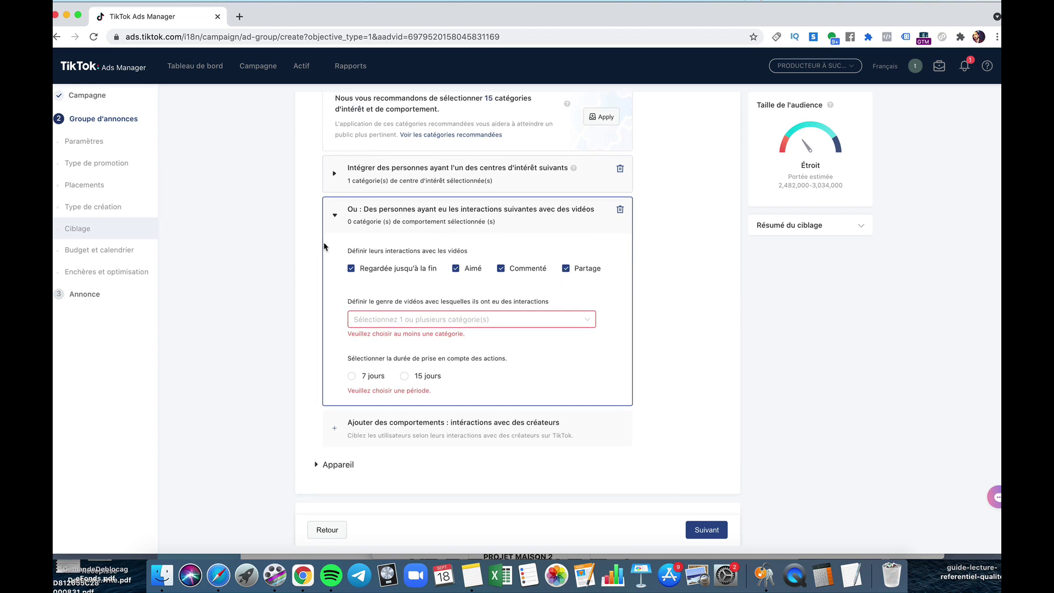
pyautogui.click(566, 268)
pyautogui.click(566, 268)
# Set the video-interaction rule to the Beauty & Style category and a 15 jours period, and collapse it.
pyautogui.click(506, 324)
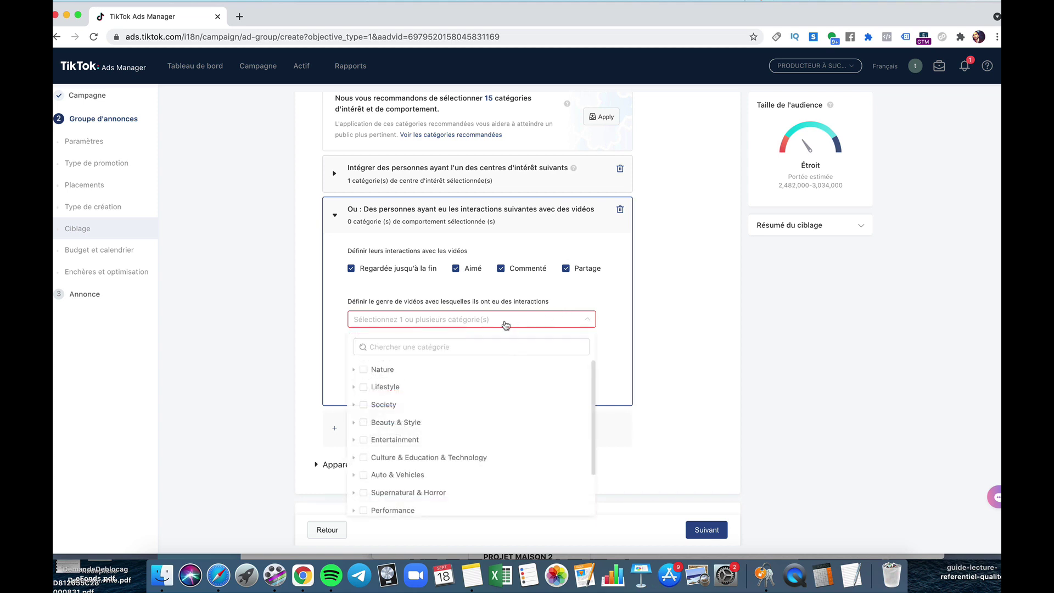
pyautogui.click(354, 422)
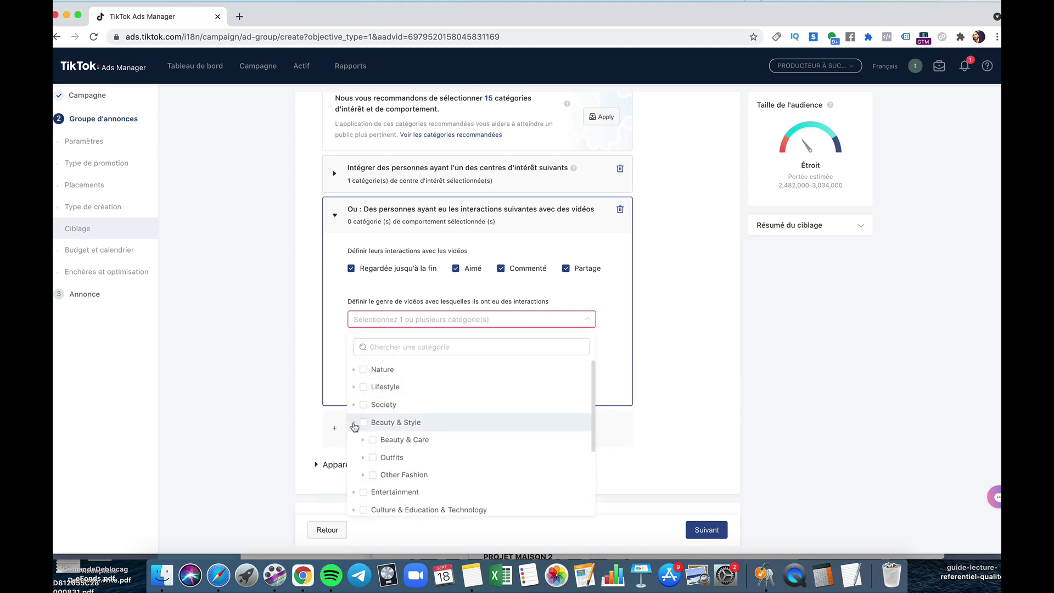
pyautogui.click(363, 422)
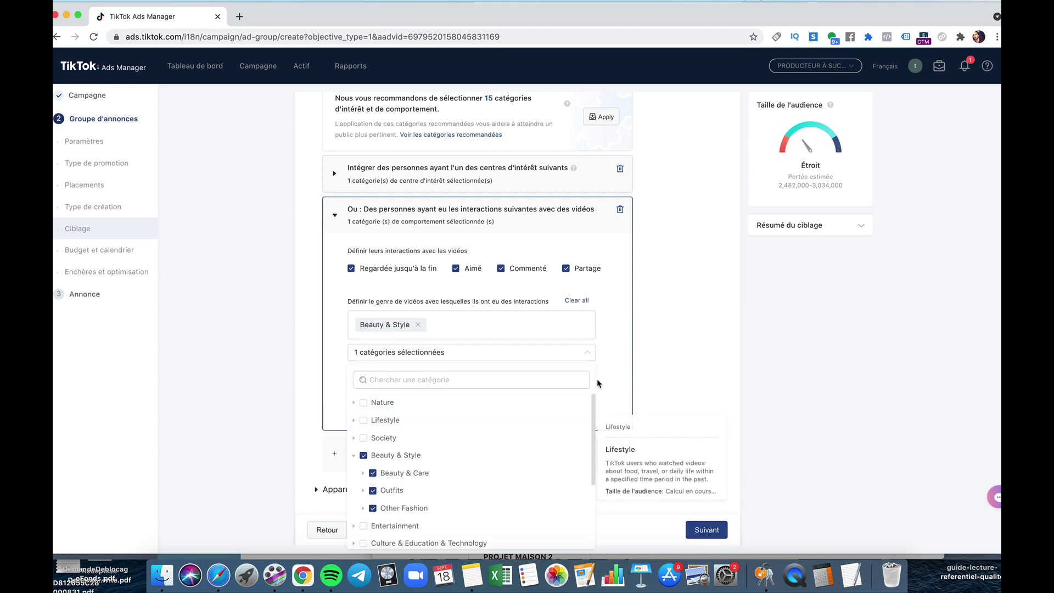
pyautogui.click(614, 364)
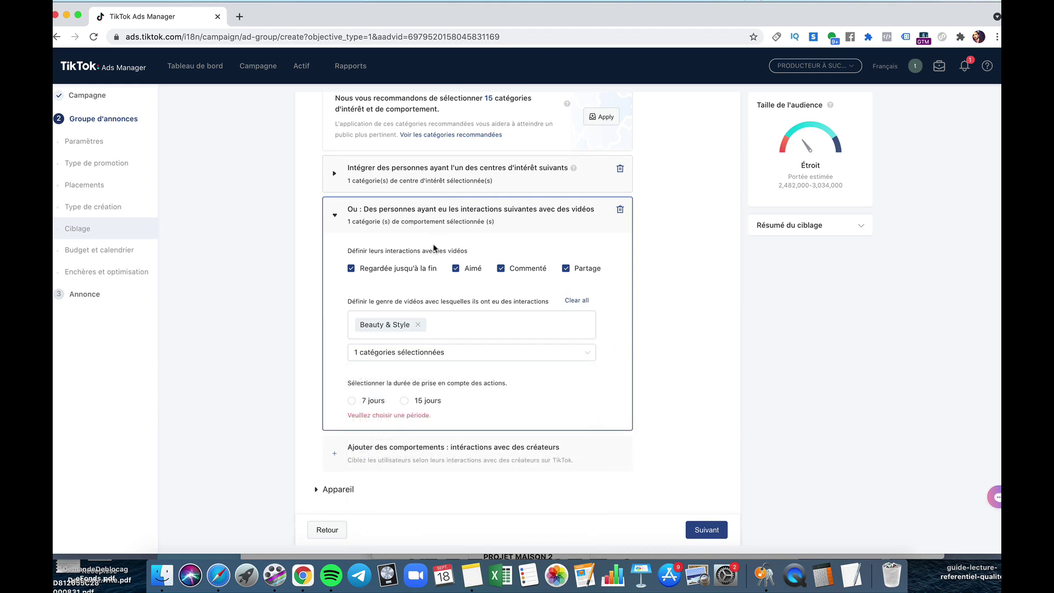
pyautogui.scroll(1, 432, 254)
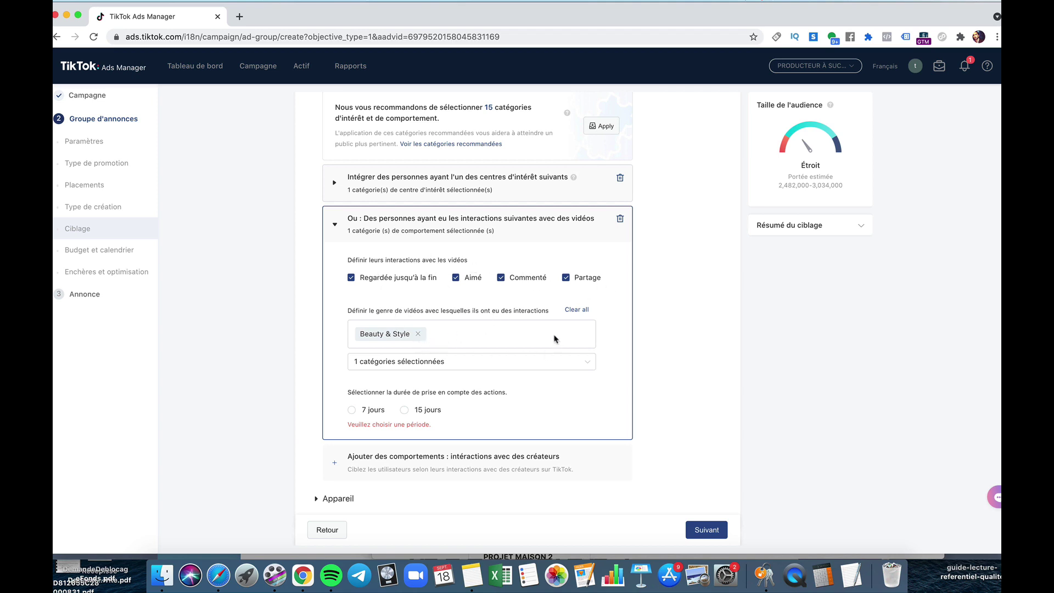
pyautogui.click(405, 410)
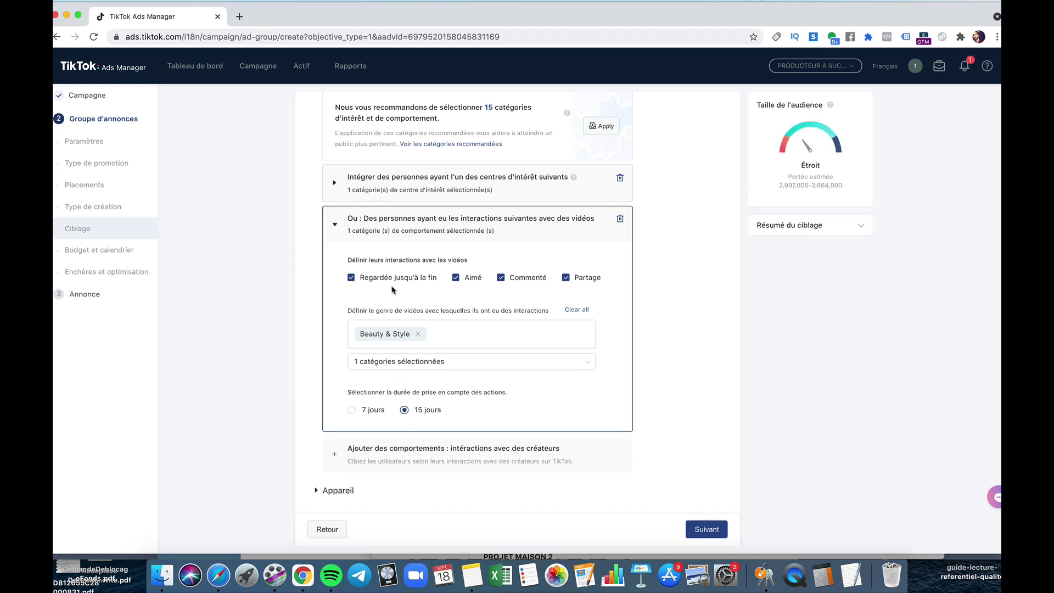
pyautogui.click(335, 227)
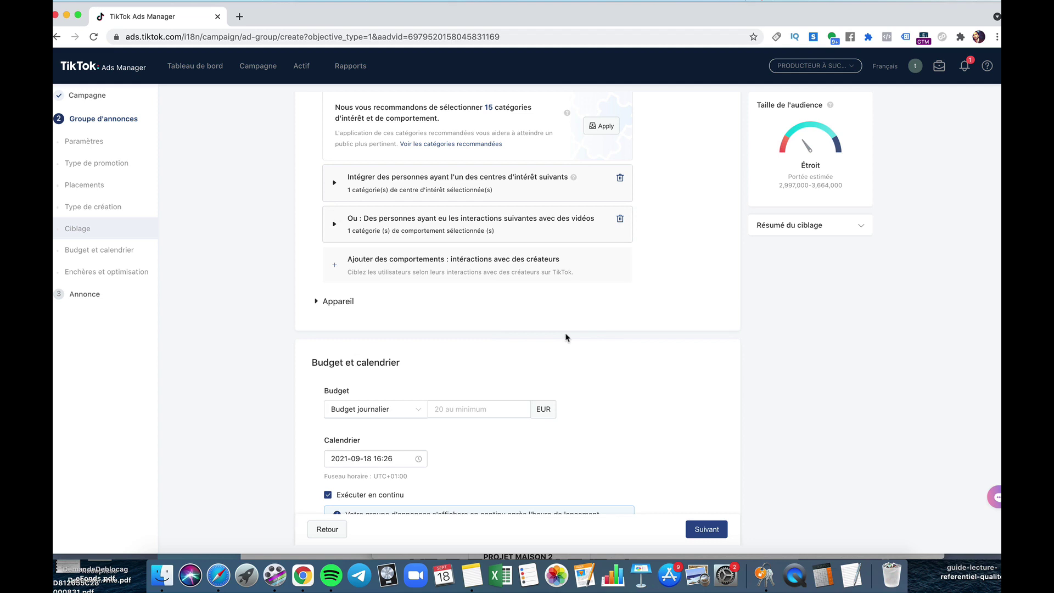
# Add a creator-interaction rule for Suivi and Profil consulté with the music category under Talent.
pyautogui.click(424, 267)
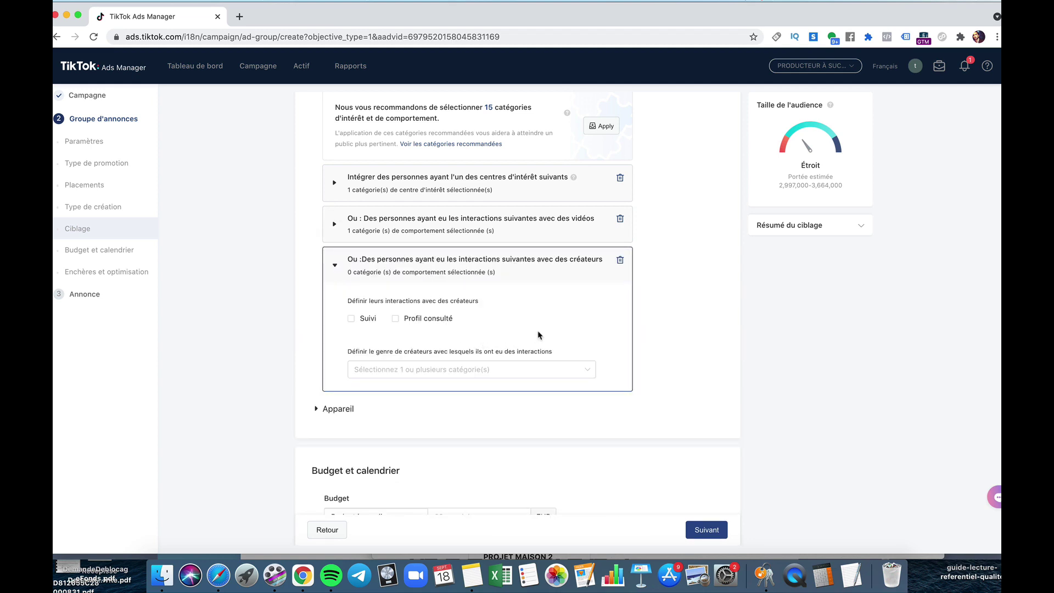
pyautogui.click(351, 320)
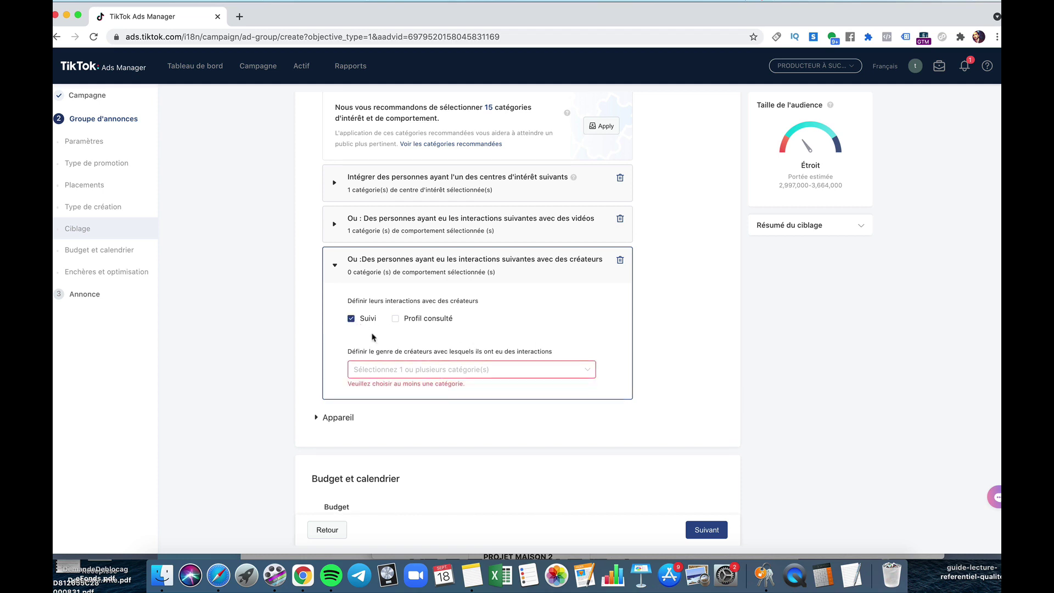
pyautogui.click(426, 375)
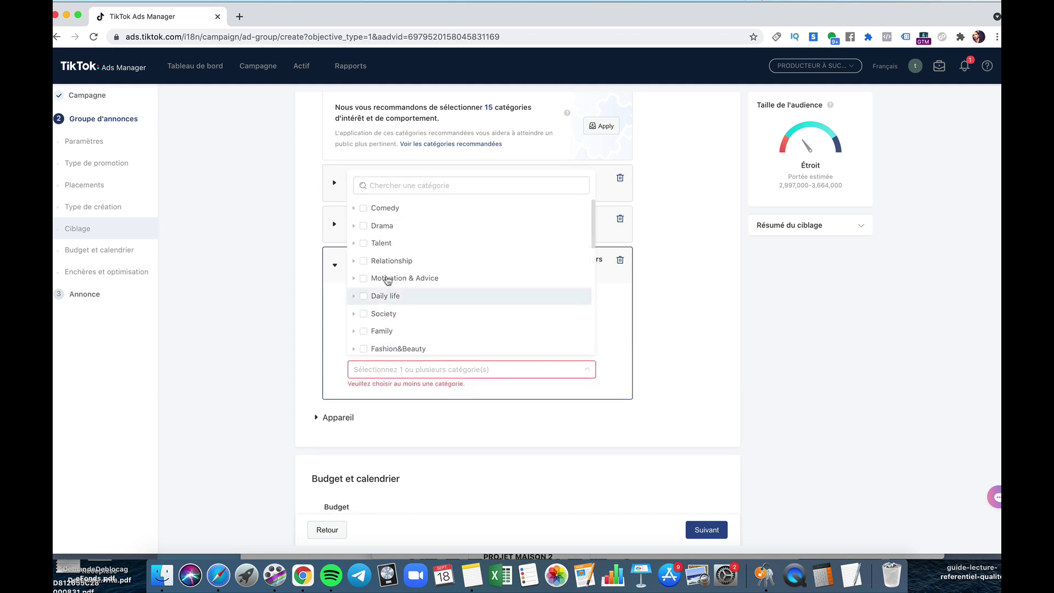
pyautogui.click(354, 244)
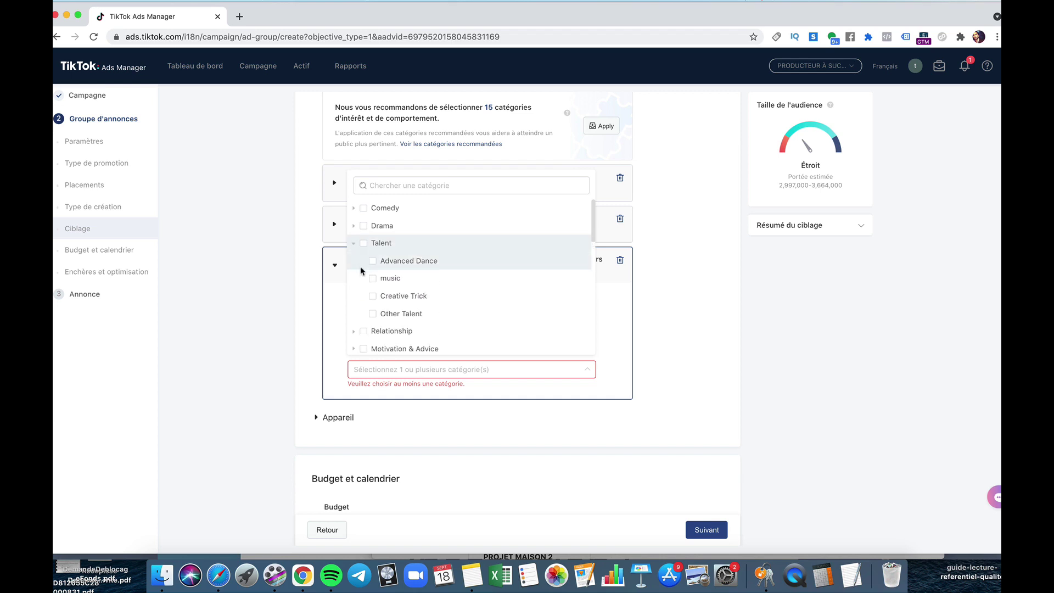
pyautogui.click(374, 278)
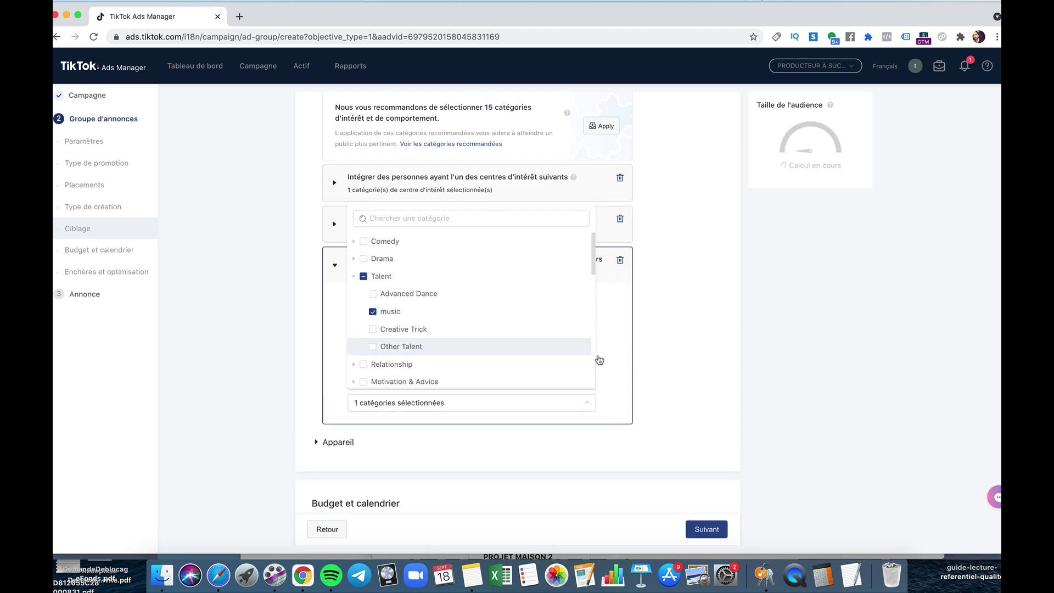
pyautogui.click(616, 371)
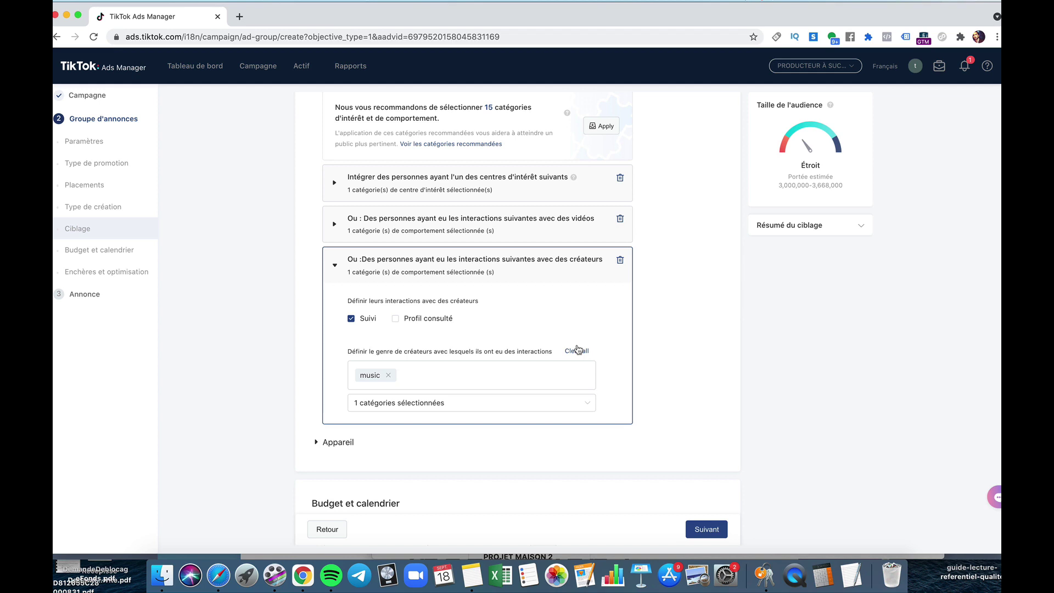
pyautogui.click(395, 319)
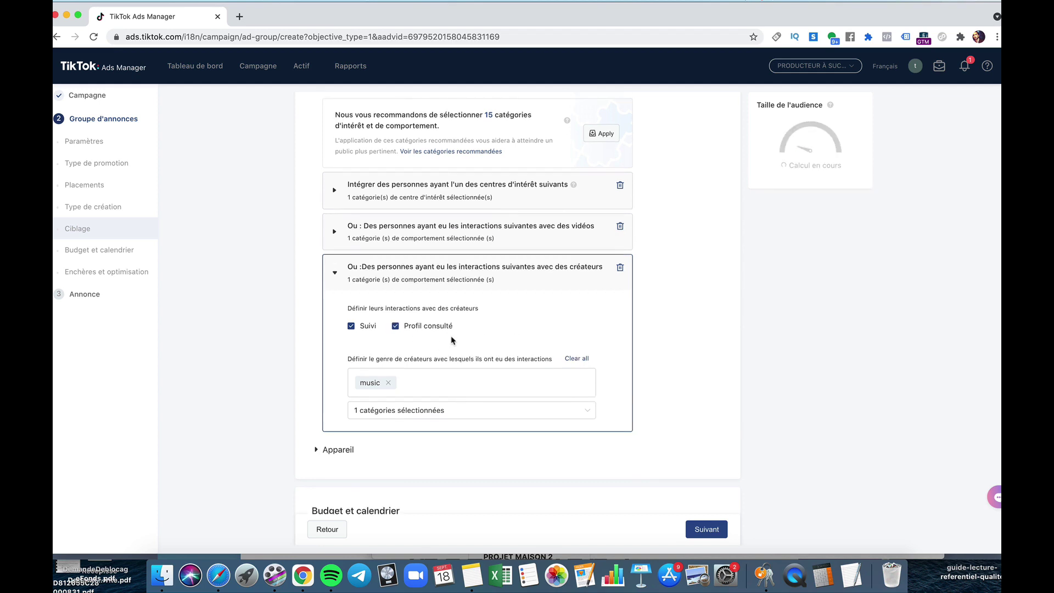
# Remove the music category from the creator-interaction rule.
pyautogui.scroll(1, 453, 340)
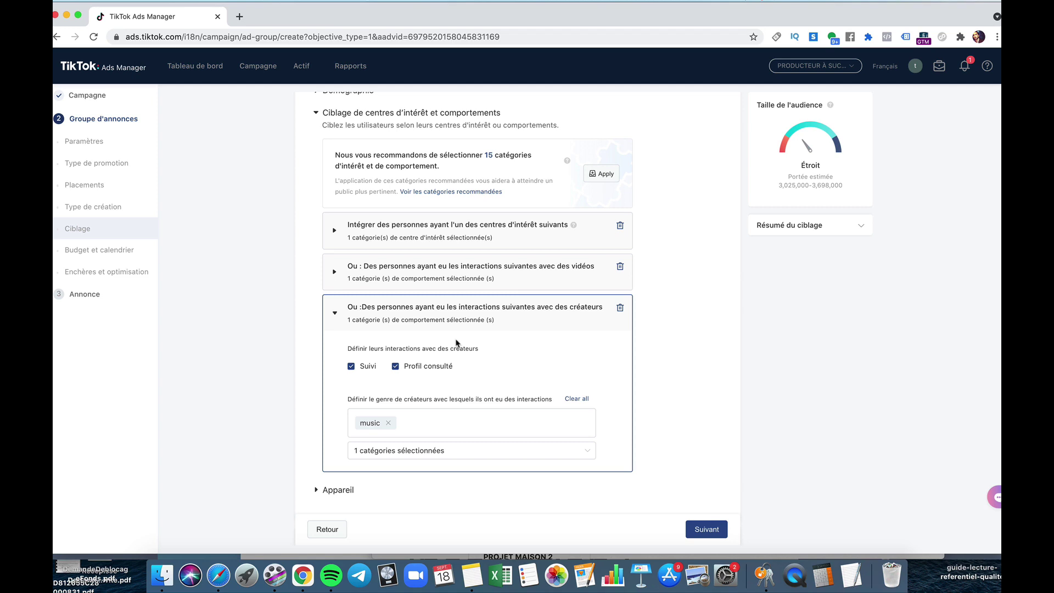
pyautogui.scroll(1, 456, 343)
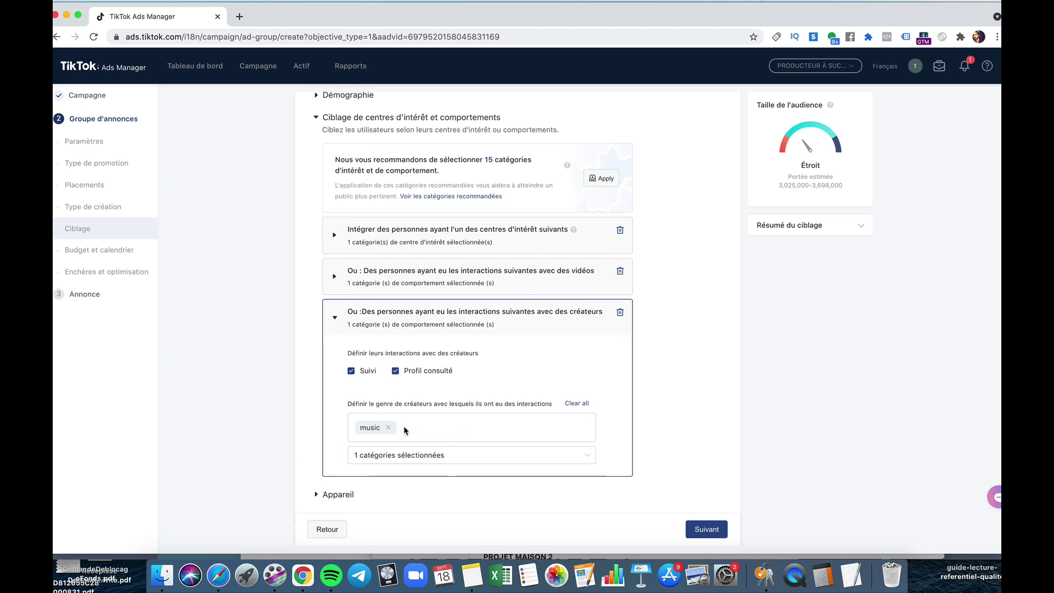
pyautogui.click(389, 429)
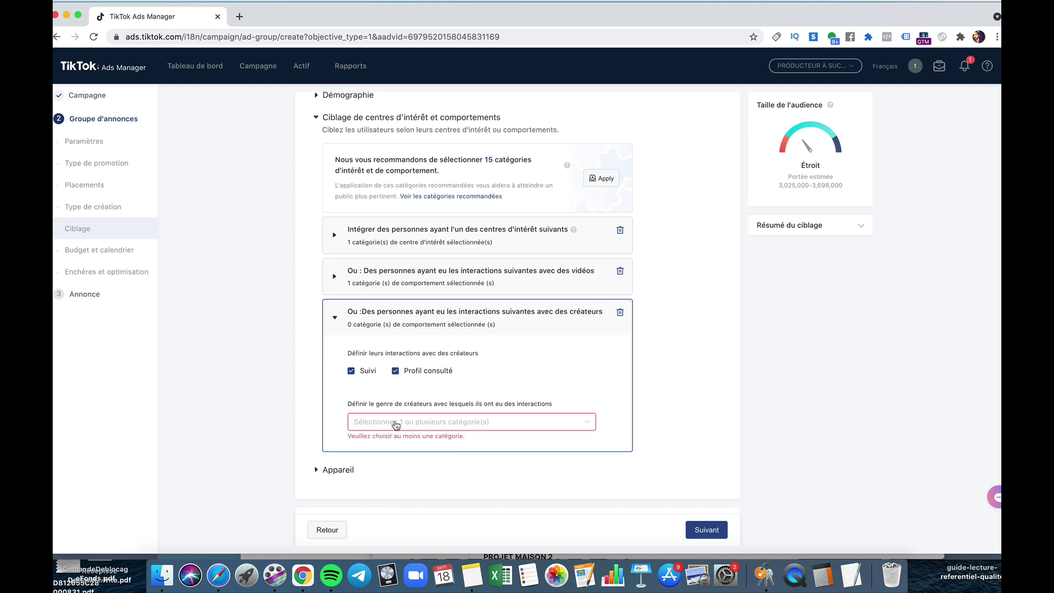
# Select the music category under Talent for the creator-interaction rule.
pyautogui.click(395, 424)
pyautogui.click(415, 331)
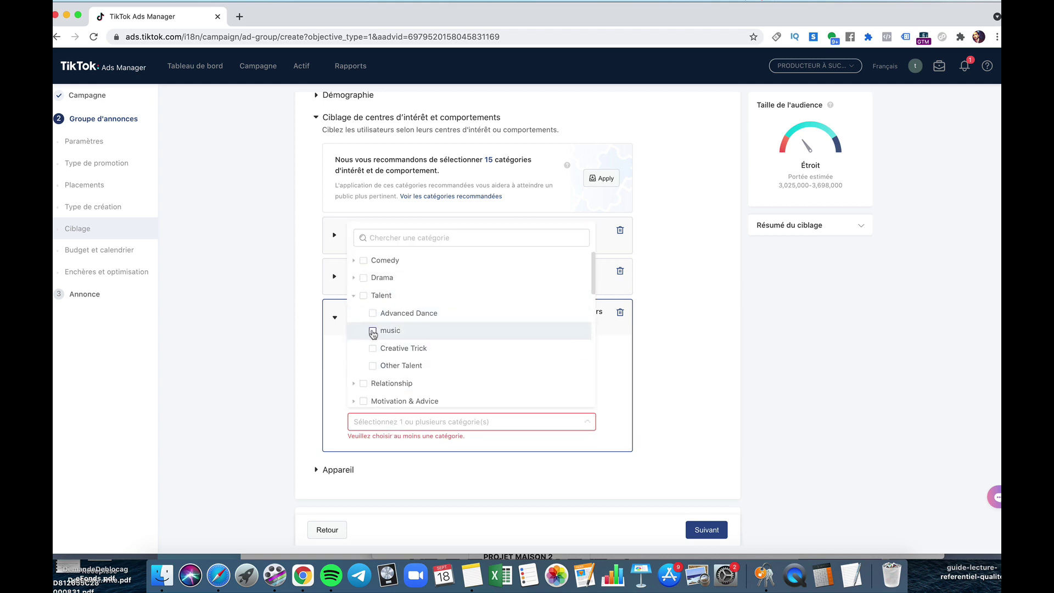
pyautogui.scroll(-5, 431, 367)
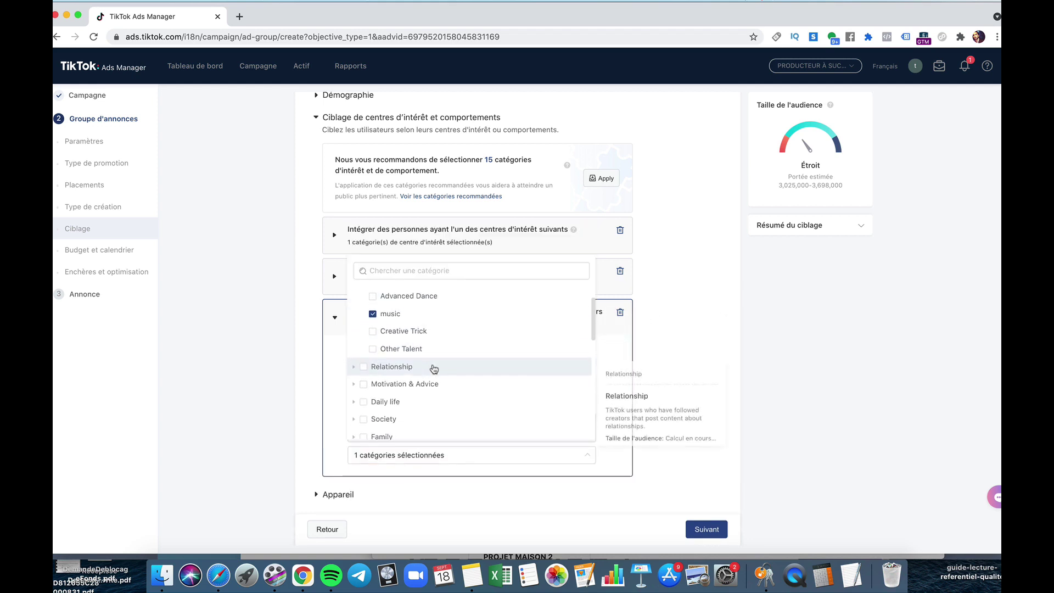
pyautogui.scroll(4, 433, 370)
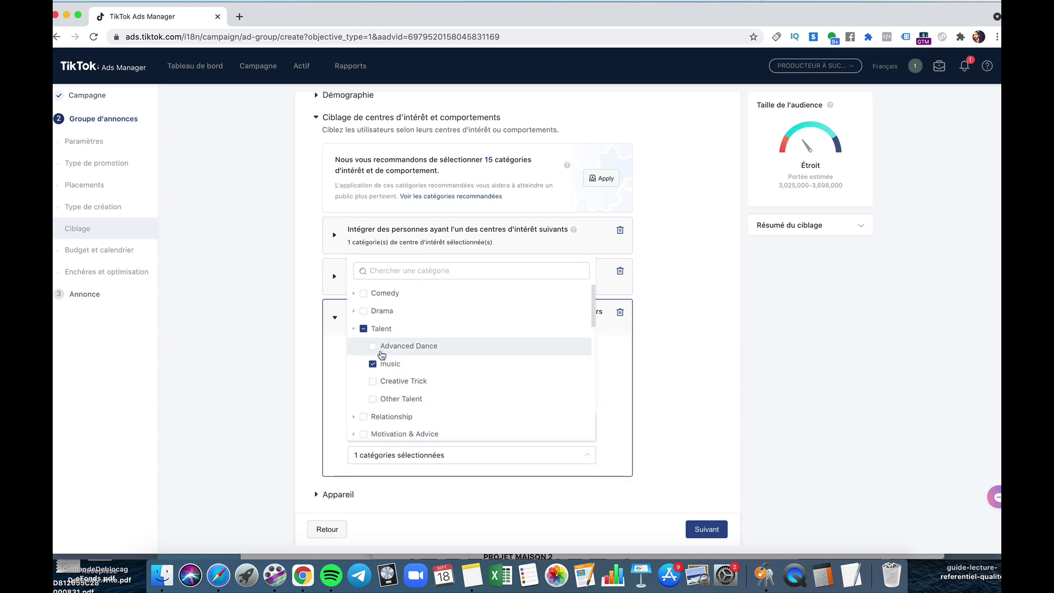
# Browse the other creator categories, expanding Drama, Comedy, Daily life, Society, Family and Art, and close the category list.
pyautogui.click(353, 311)
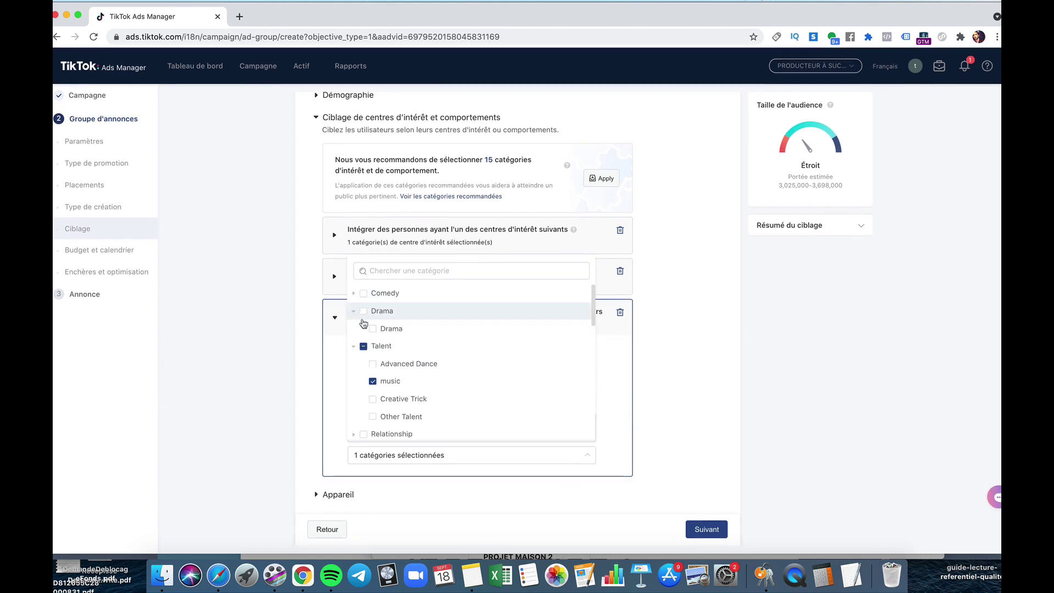
pyautogui.click(354, 293)
pyautogui.scroll(-3, 384, 329)
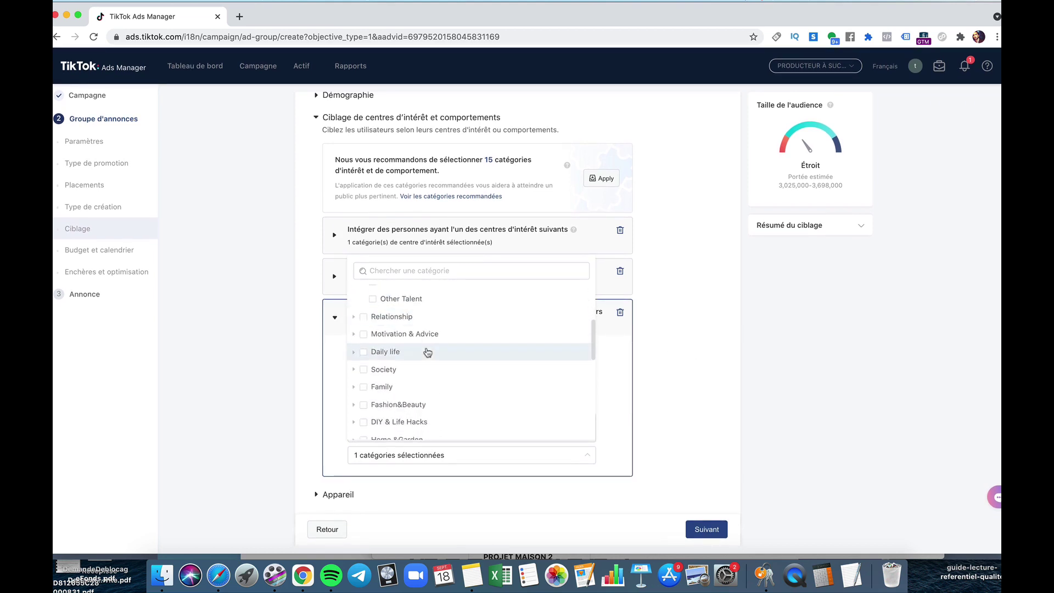
pyautogui.click(354, 351)
pyautogui.click(354, 352)
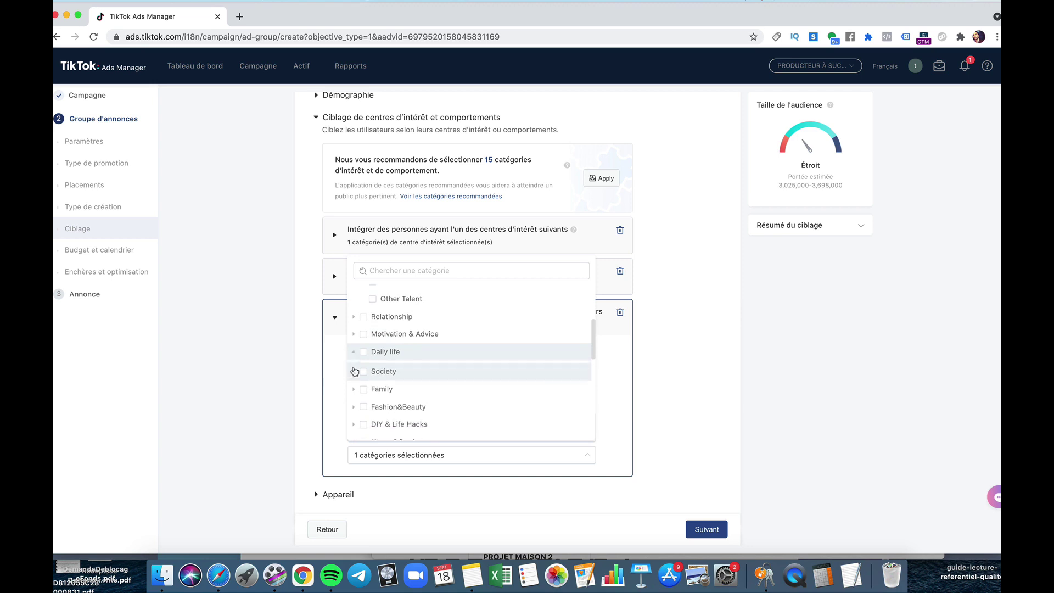
pyautogui.click(353, 369)
pyautogui.click(353, 370)
pyautogui.click(354, 388)
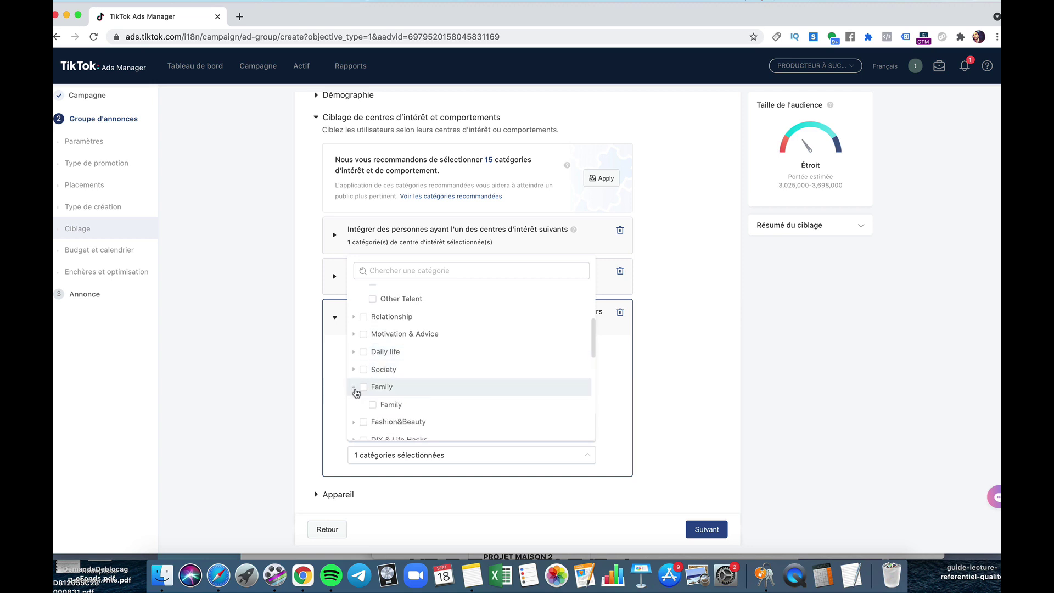
pyautogui.scroll(-3, 358, 392)
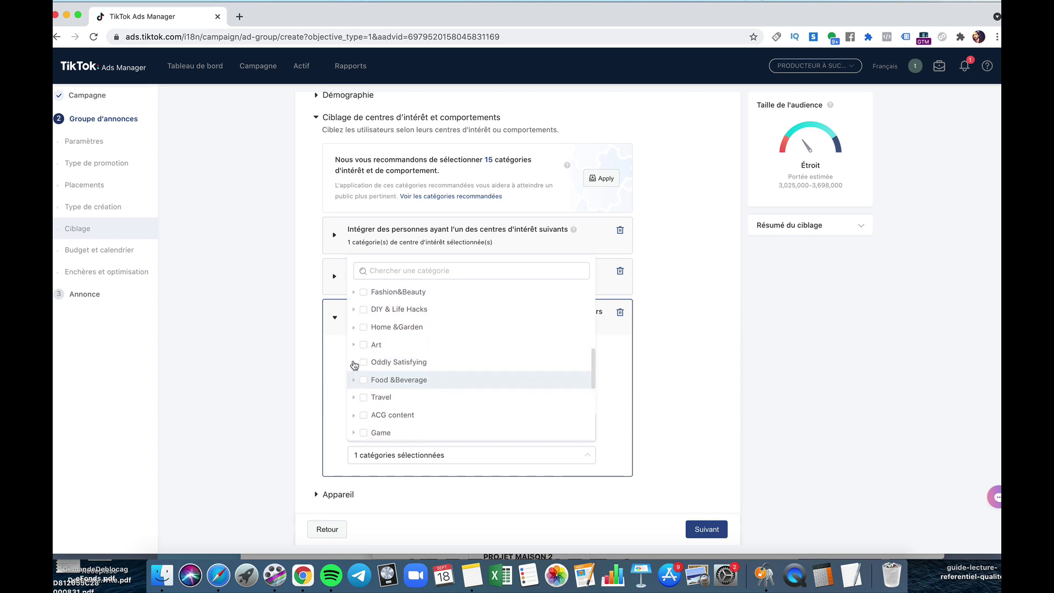
pyautogui.click(354, 346)
pyautogui.scroll(-5, 356, 357)
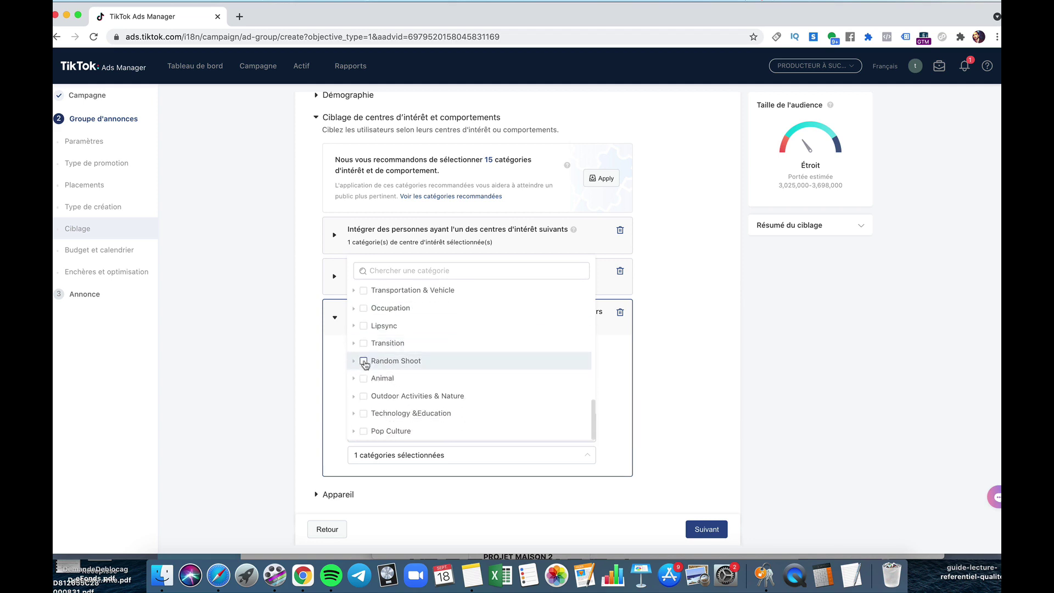
pyautogui.click(625, 387)
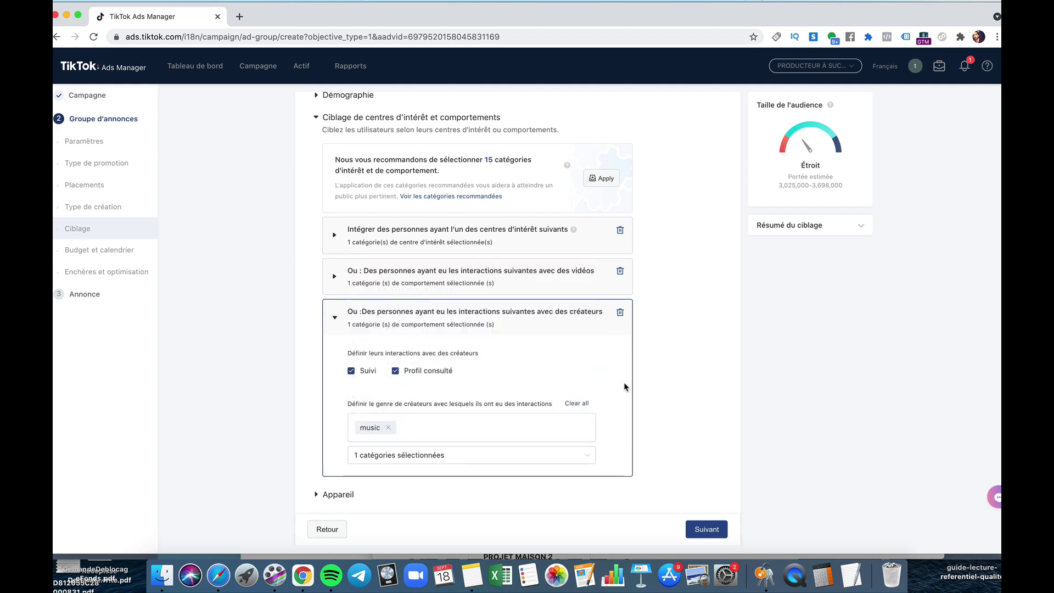
# Expand the Appareil section and review its device targeting options.
pyautogui.scroll(-4, 621, 383)
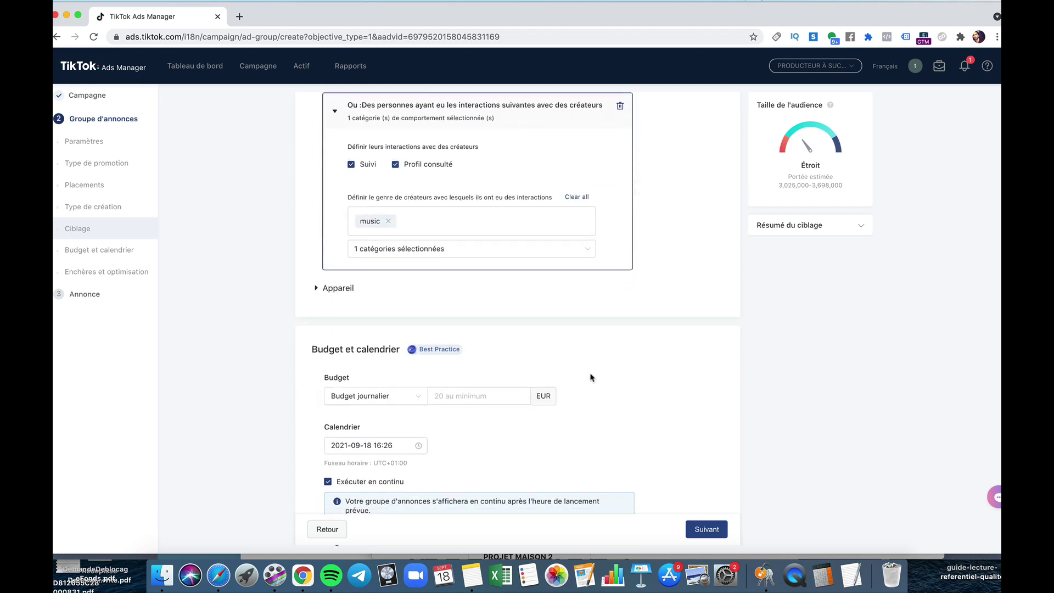
pyautogui.scroll(1, 591, 377)
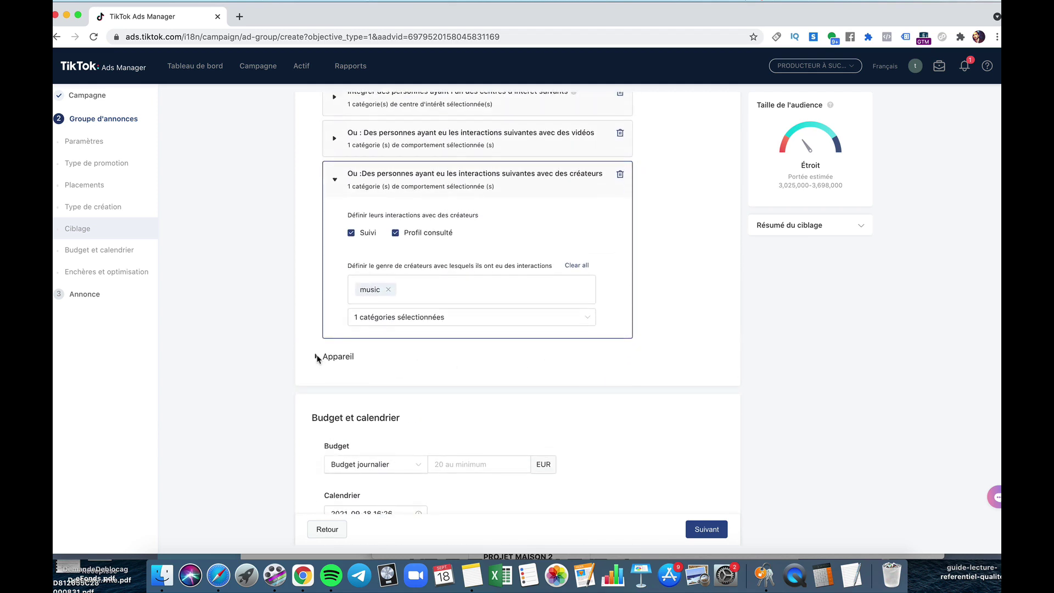
pyautogui.click(318, 358)
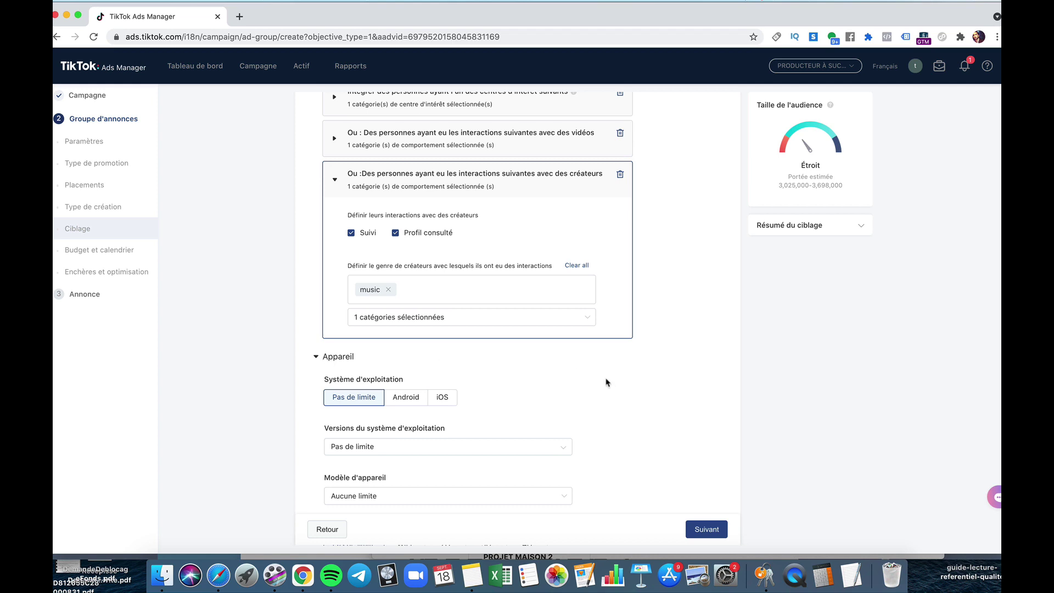
pyautogui.scroll(-4, 610, 385)
pyautogui.scroll(-2, 613, 387)
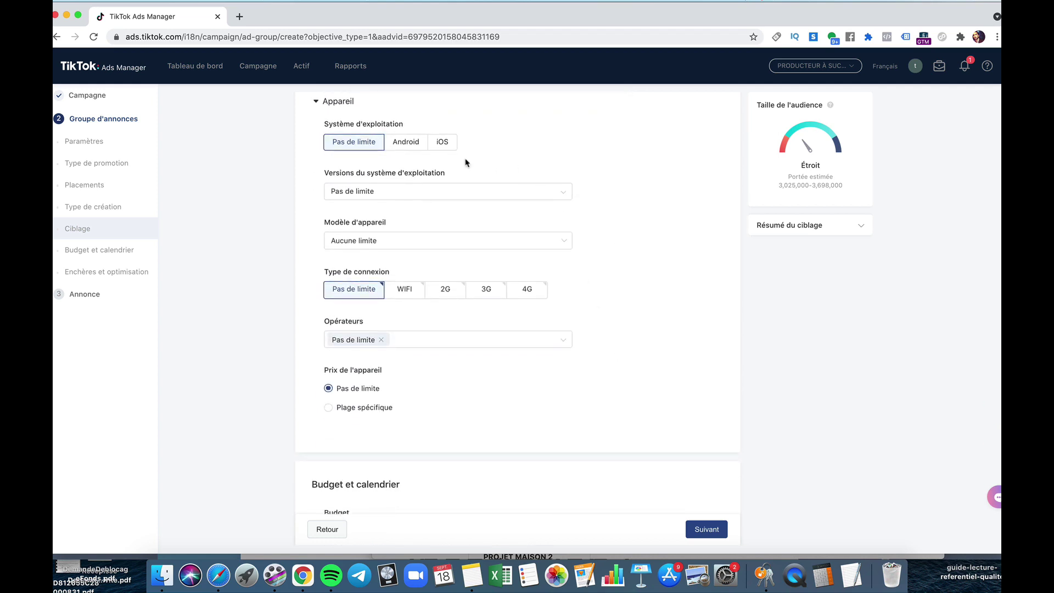
# Try iOS and Android as the operating system, restore Pas de limite, and check the system version choices.
pyautogui.click(443, 146)
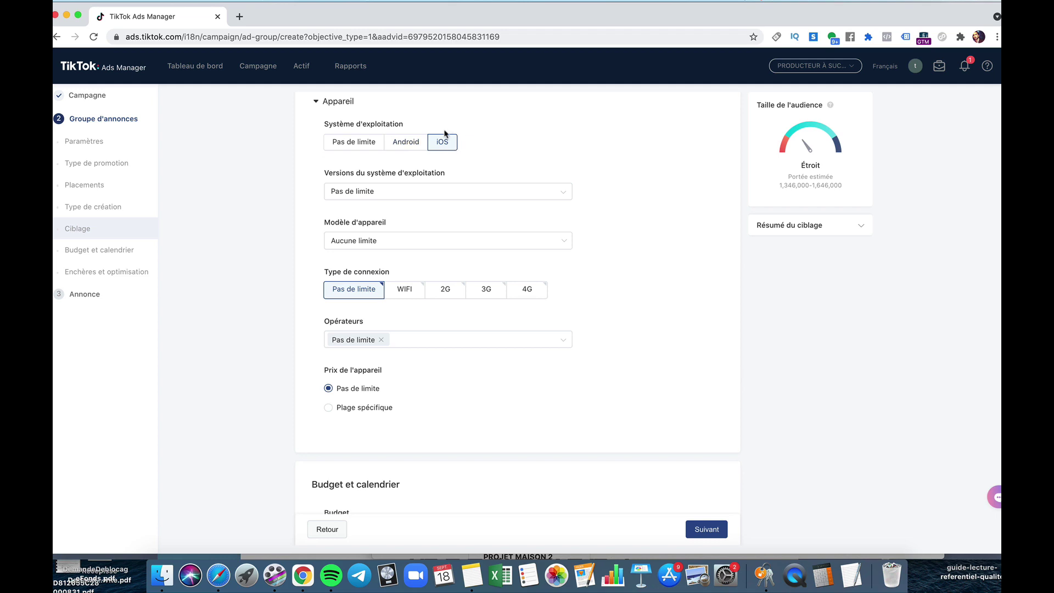
pyautogui.click(405, 145)
pyautogui.click(338, 142)
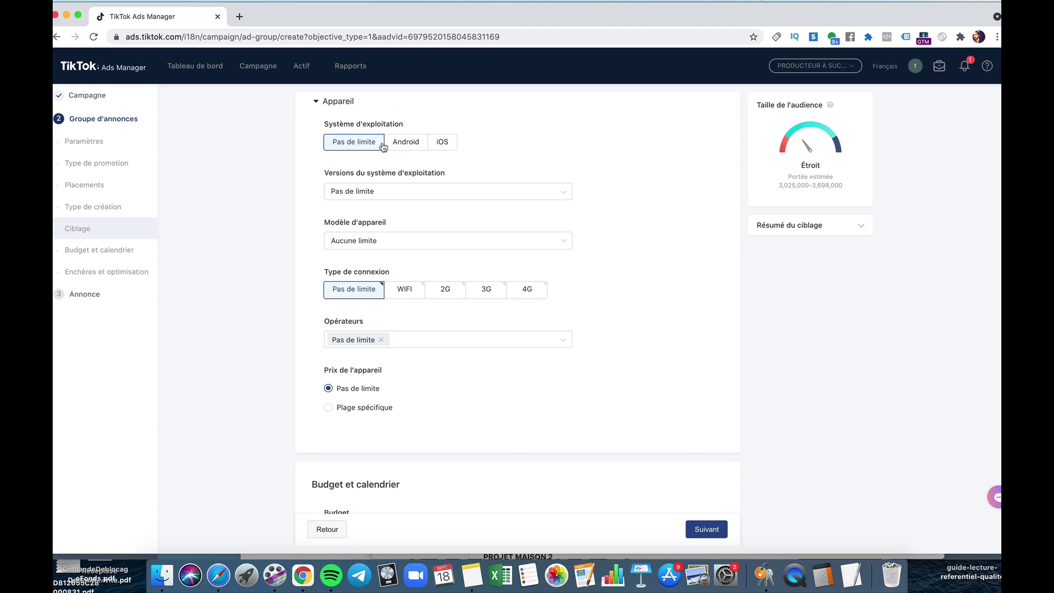
pyautogui.click(434, 198)
pyautogui.click(553, 163)
# Choose iOS as the operating system, browse its selectable versions without picking one, and reset the system to Pas de limite.
pyautogui.click(444, 143)
pyautogui.click(416, 196)
pyautogui.scroll(-5, 451, 222)
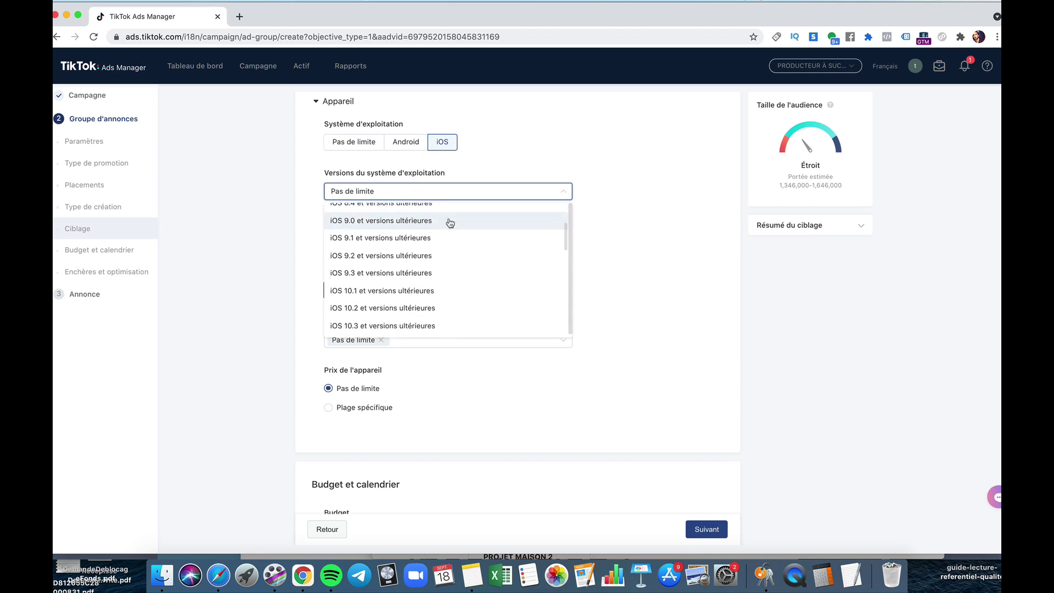
pyautogui.scroll(-5, 453, 222)
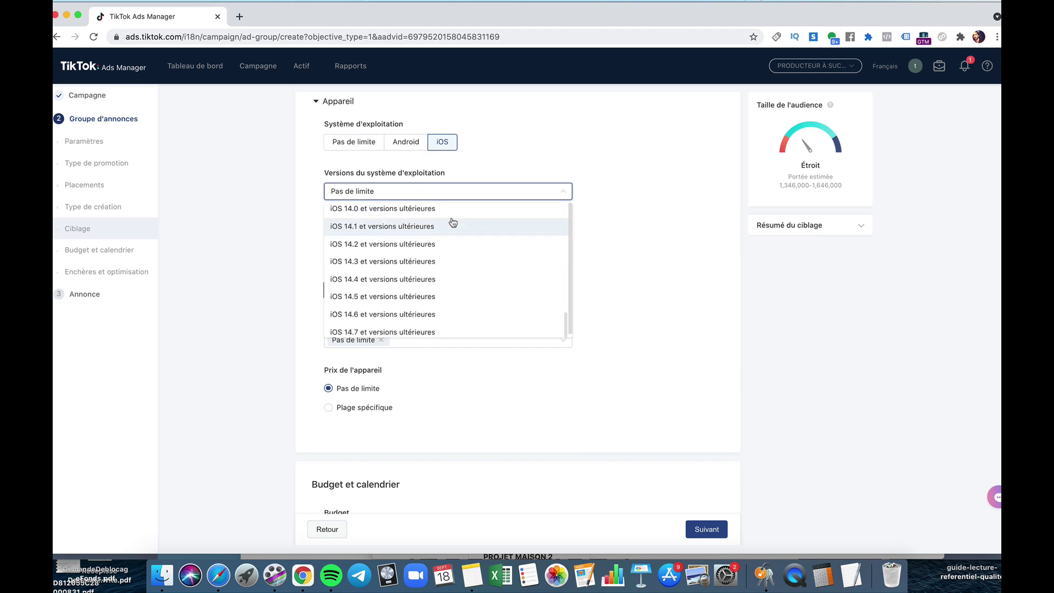
pyautogui.scroll(-3, 454, 223)
pyautogui.scroll(5, 454, 223)
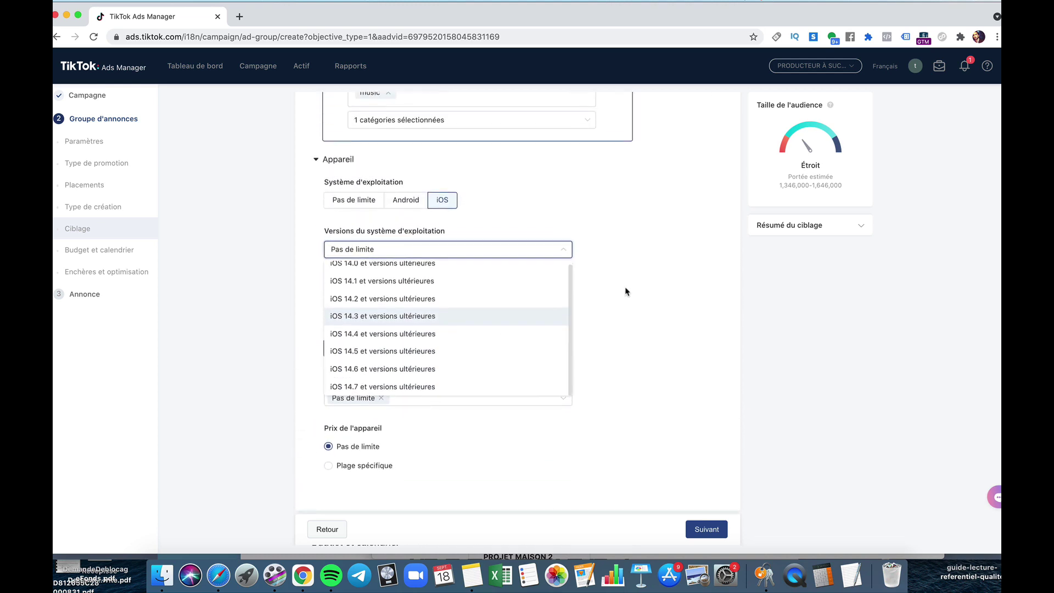
pyautogui.scroll(4, 499, 336)
pyautogui.scroll(-4, 561, 329)
pyautogui.scroll(2, 489, 340)
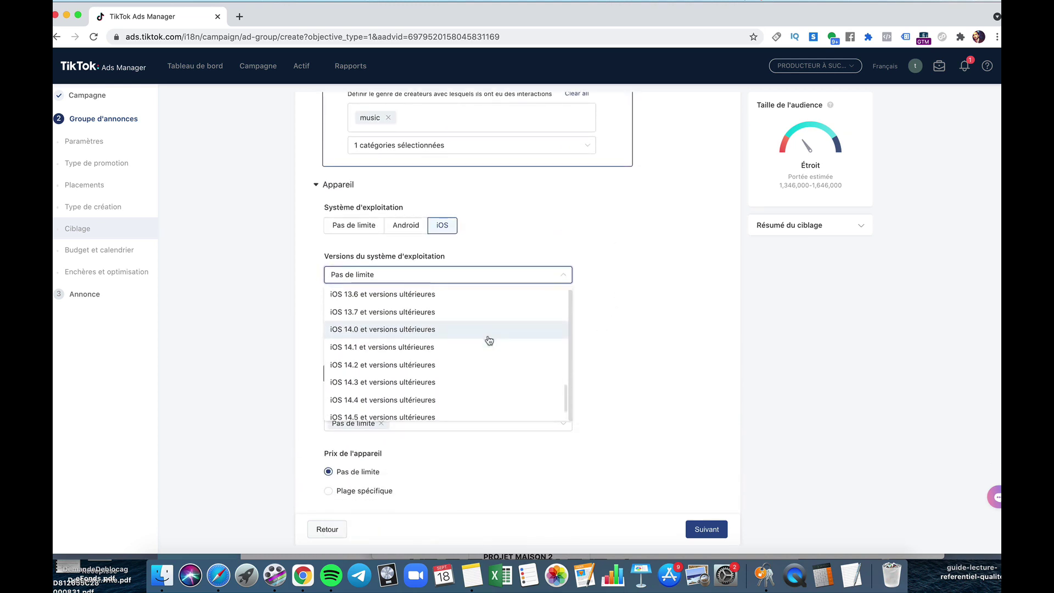
pyautogui.scroll(5, 489, 341)
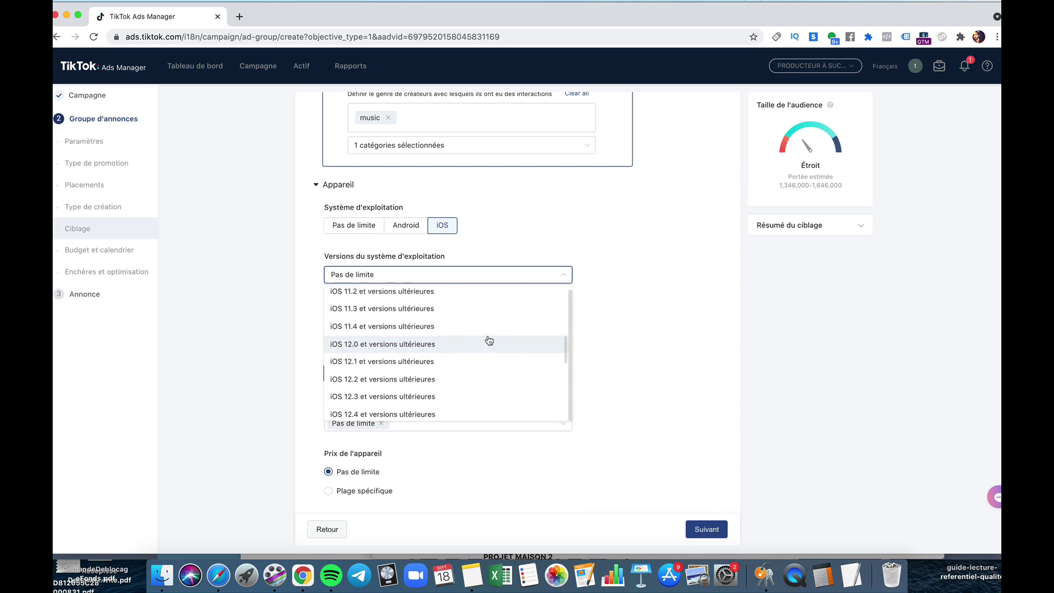
pyautogui.scroll(1, 417, 346)
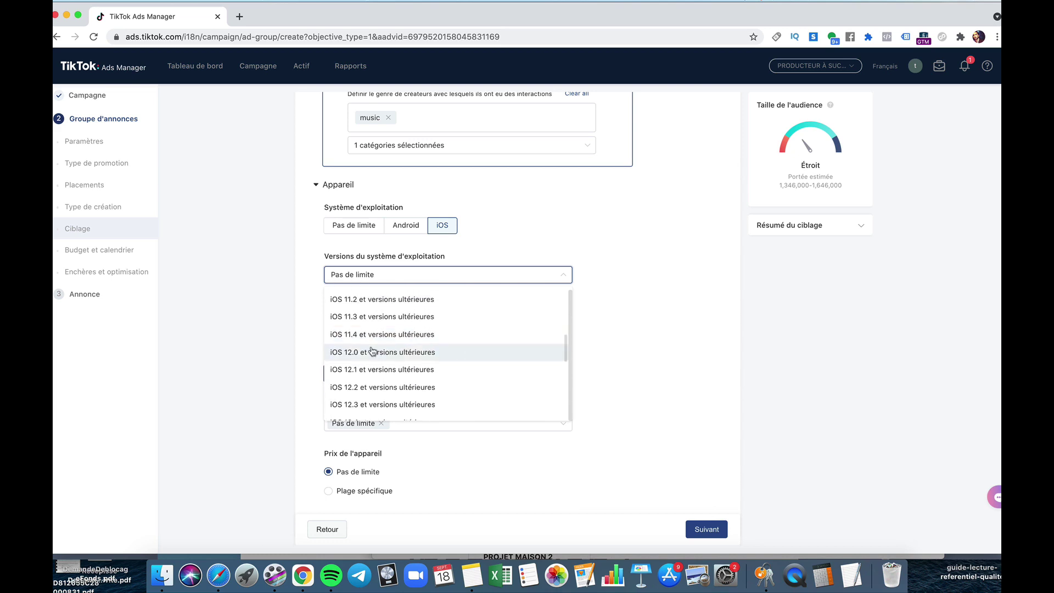
pyautogui.scroll(-2, 375, 352)
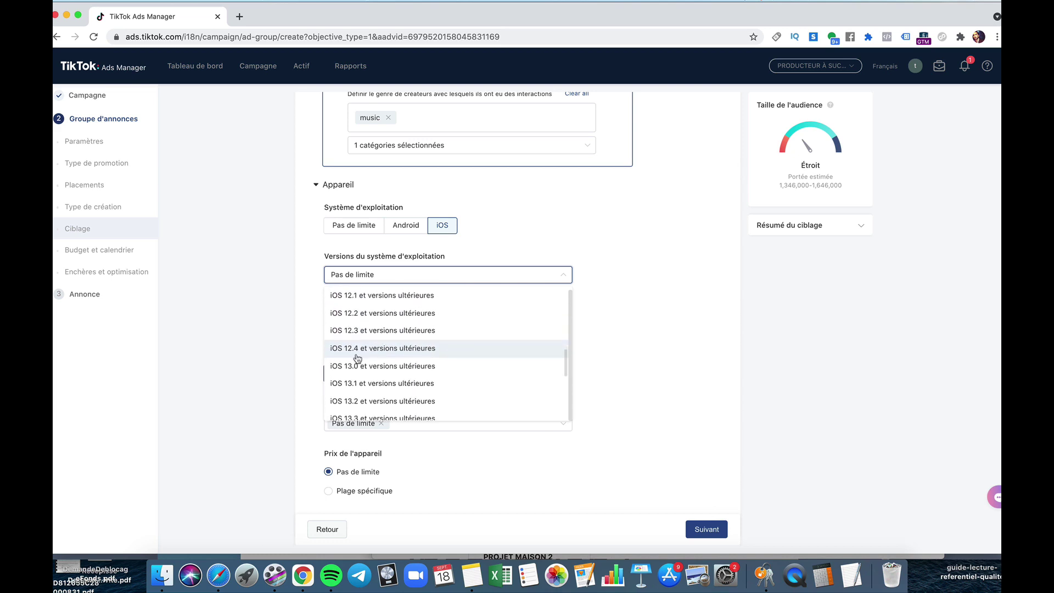
pyautogui.click(591, 250)
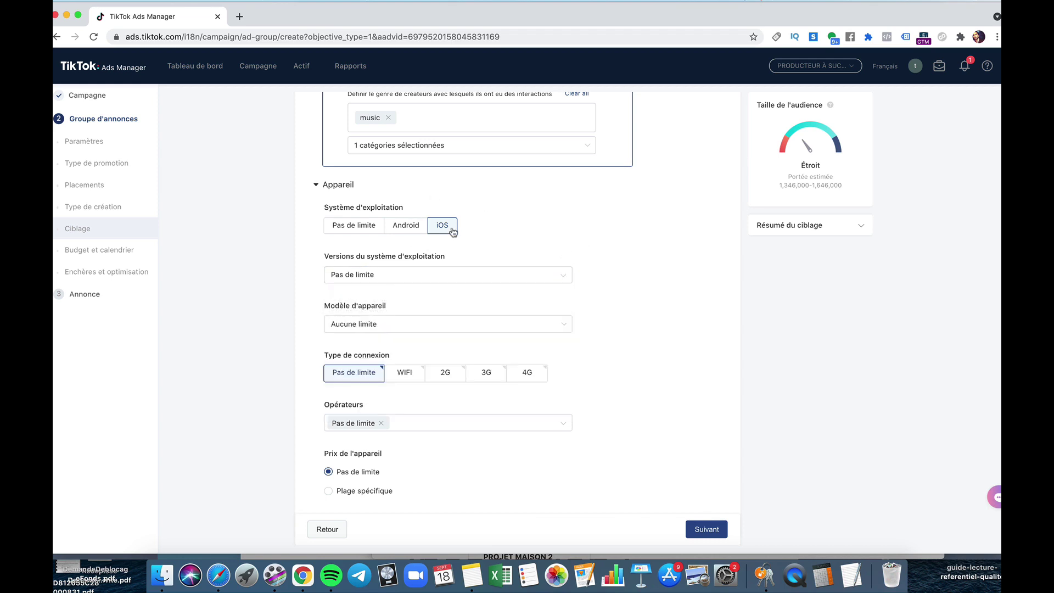
pyautogui.click(361, 228)
# Try Apple as the device model, browse the other brands, and deselect Apple to restore Aucune limite.
pyautogui.click(401, 328)
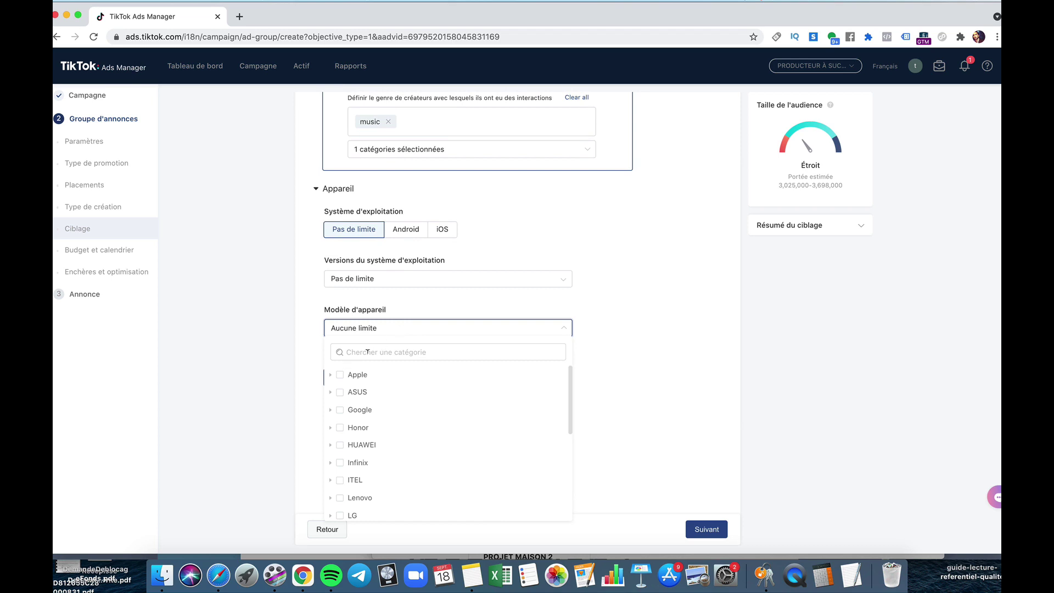
pyautogui.click(340, 376)
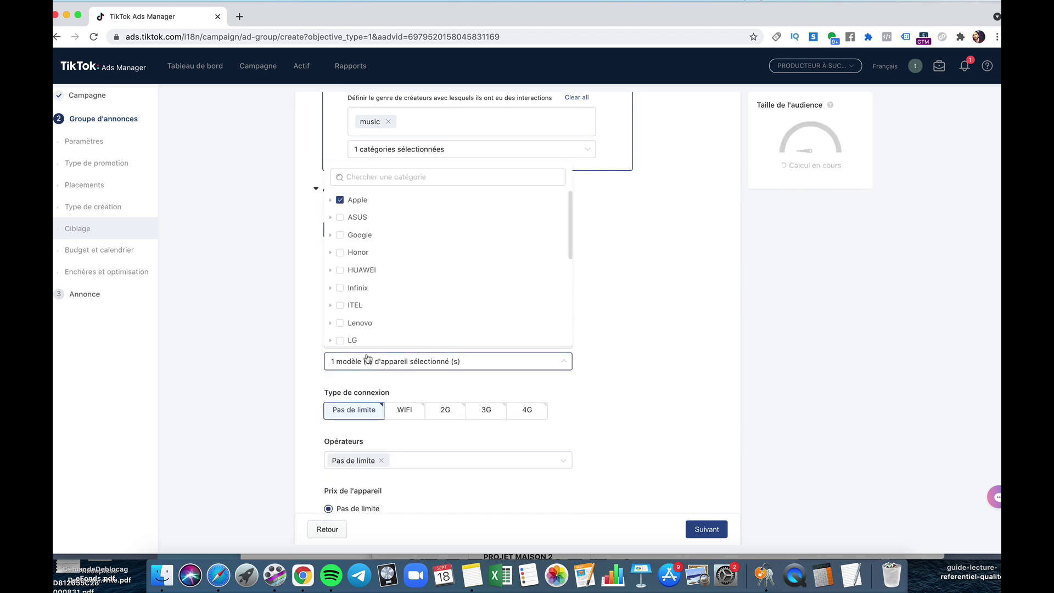
pyautogui.scroll(-5, 374, 241)
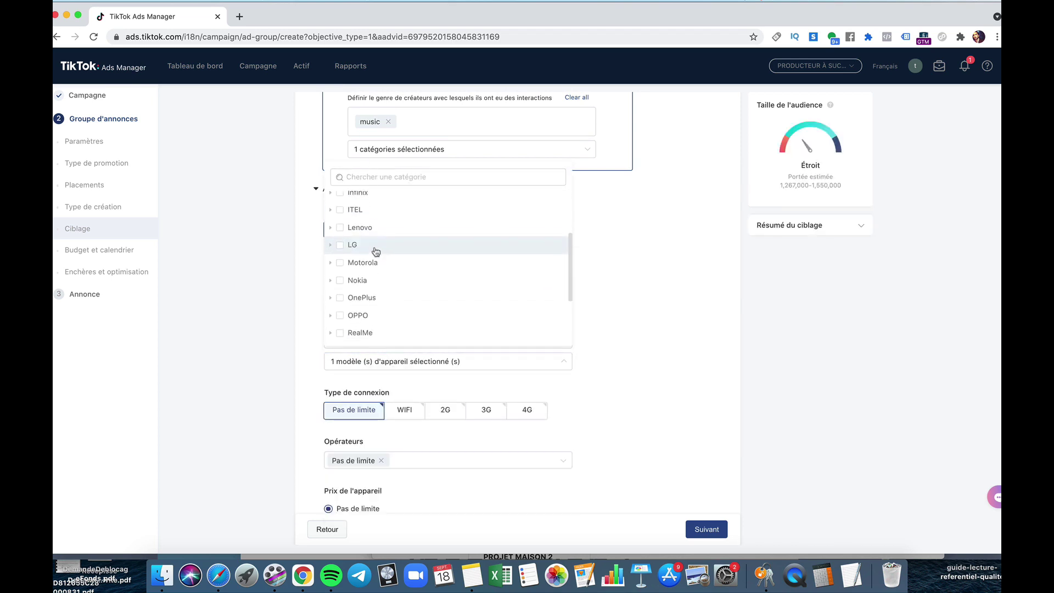
pyautogui.scroll(-3, 377, 252)
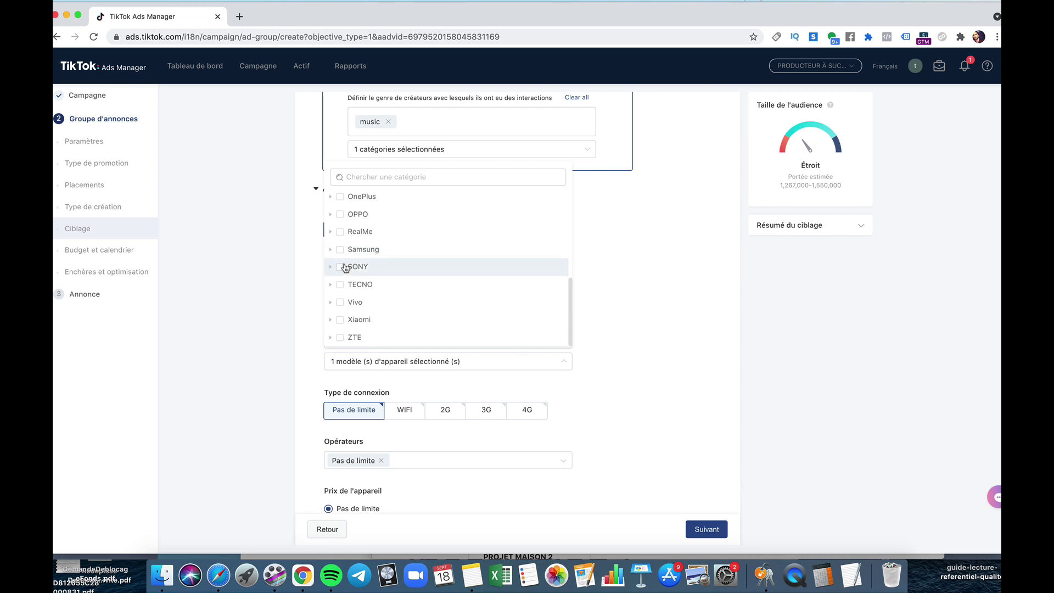
pyautogui.scroll(8, 362, 231)
pyautogui.click(341, 198)
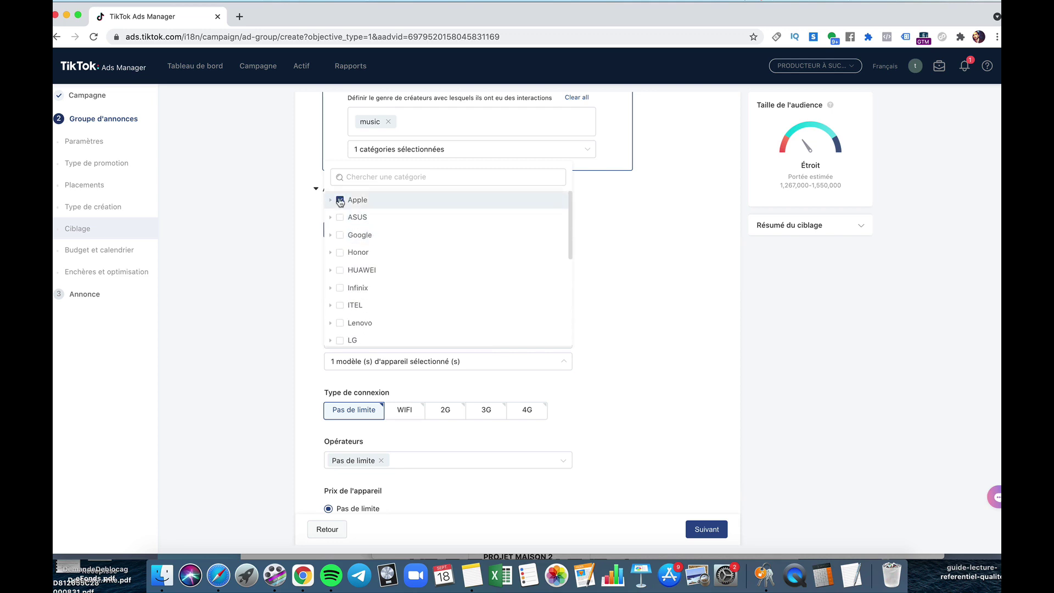
pyautogui.click(595, 322)
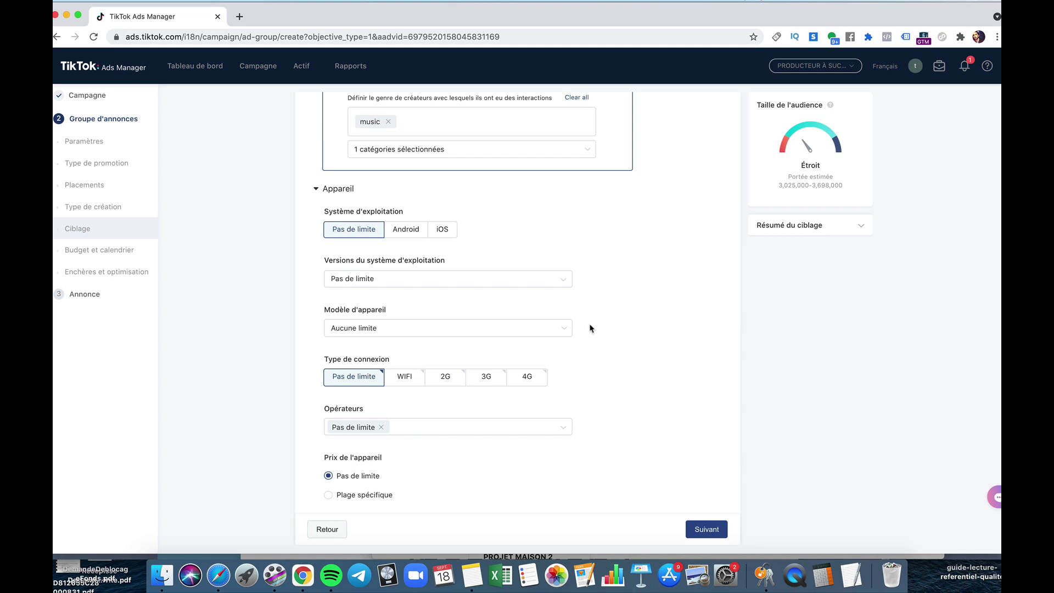
# Try the Plage spécifique option for the device price and restore Pas de limite.
pyautogui.scroll(-5, 607, 311)
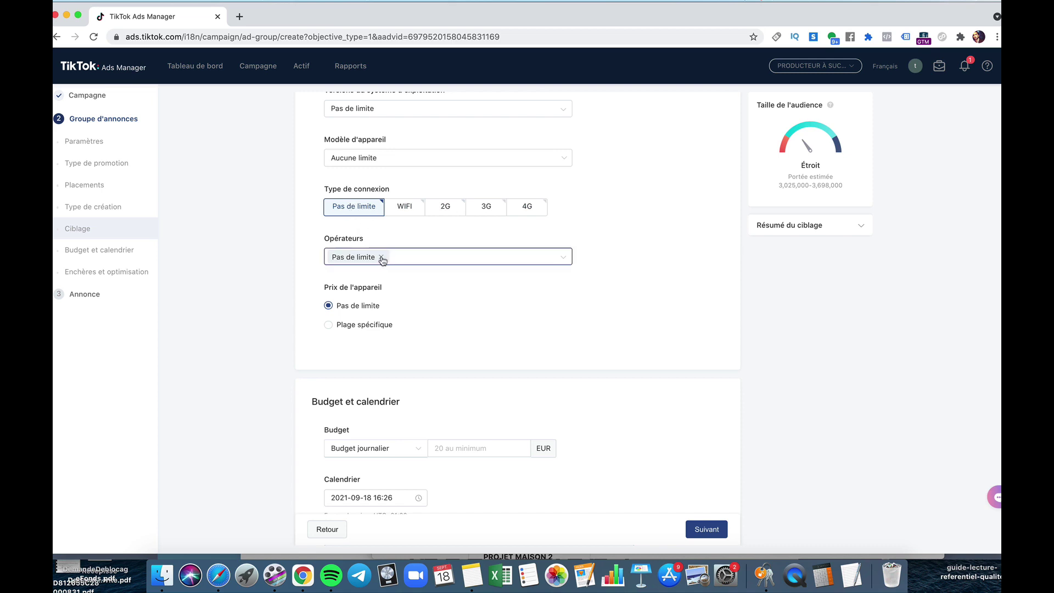
pyautogui.click(328, 326)
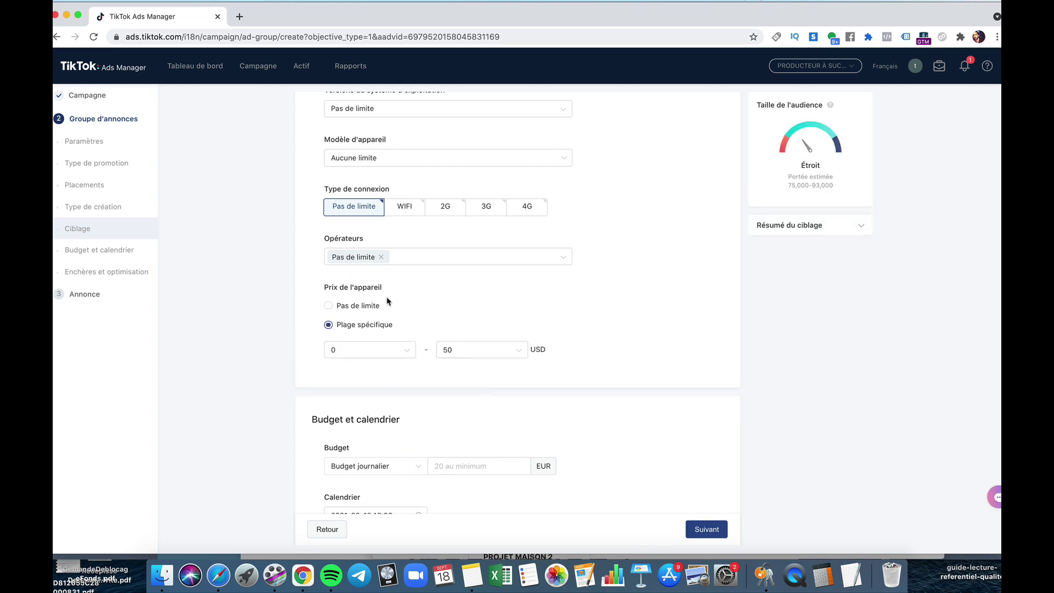
pyautogui.click(328, 306)
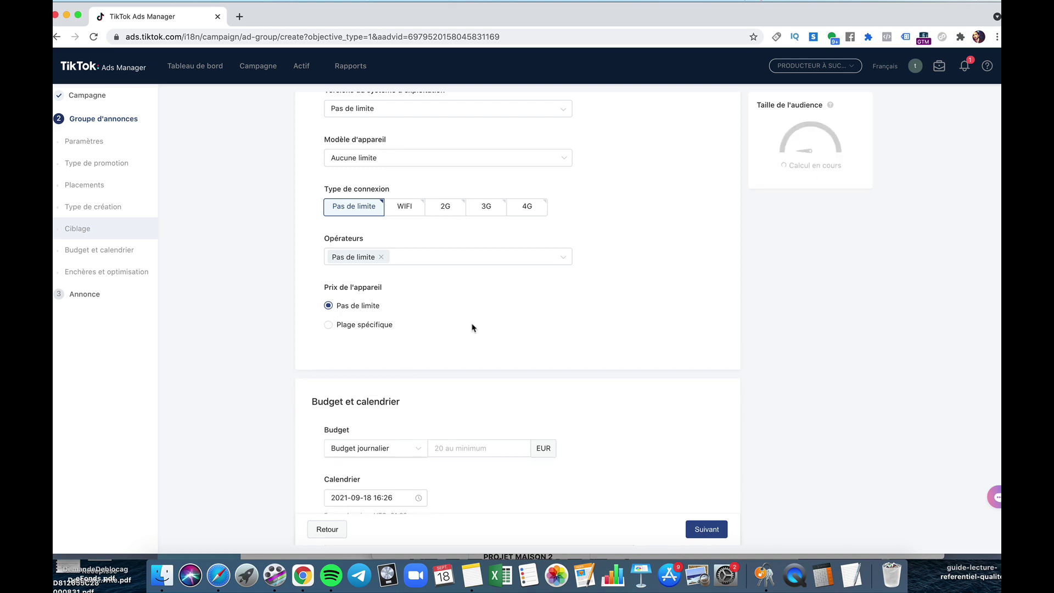
# Return to the start of the Ciblage section and expand the Audience settings for review.
pyautogui.click(91, 229)
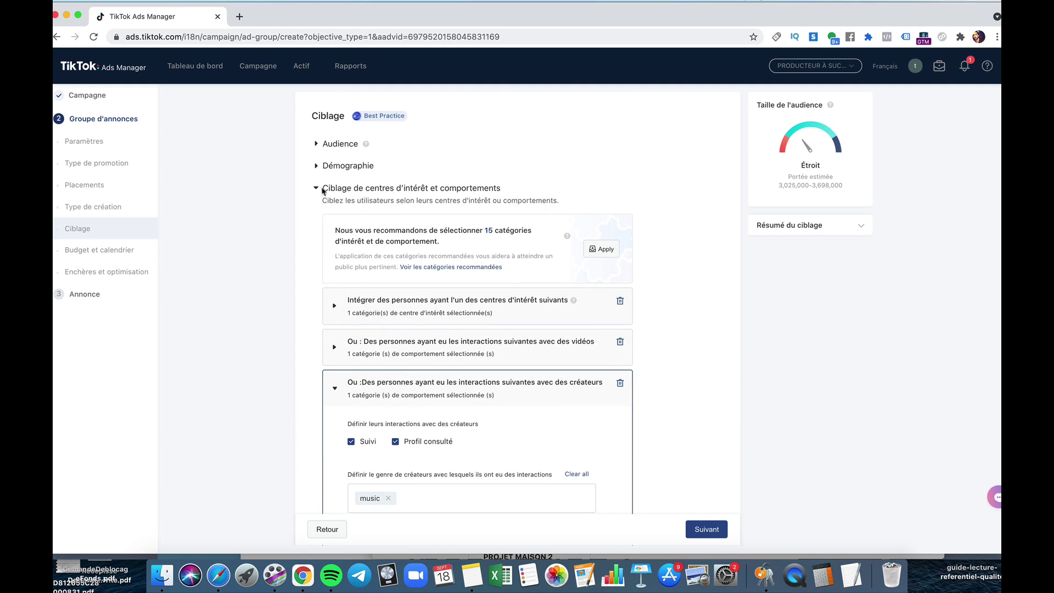
pyautogui.click(316, 143)
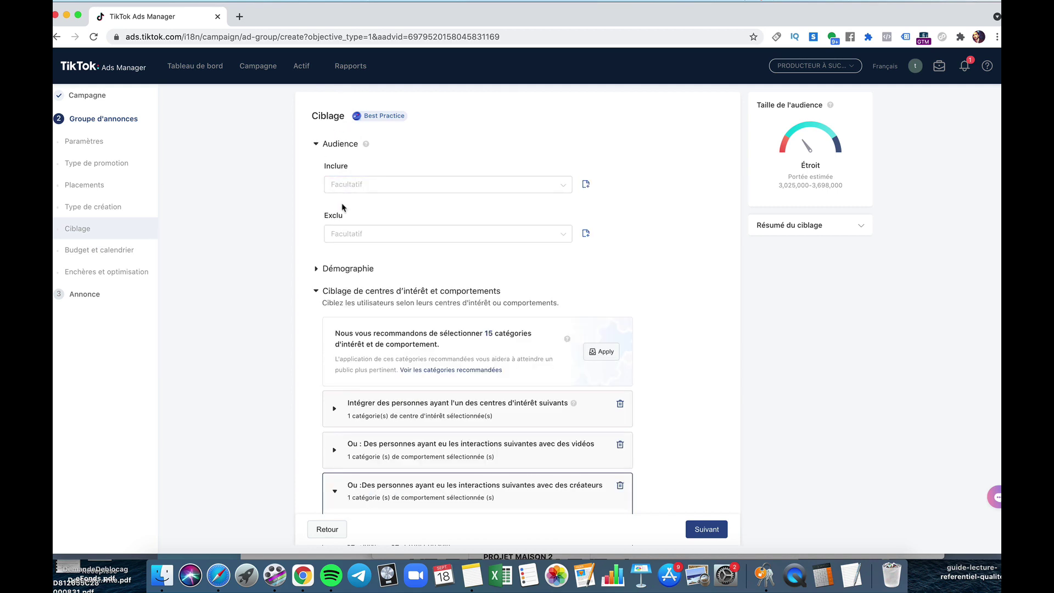
# Review the Ciblage settings, checking Démographie and Appareil and collapsing the Audience, Démographie, creator-interactions and Appareil blocks.
pyautogui.click(316, 144)
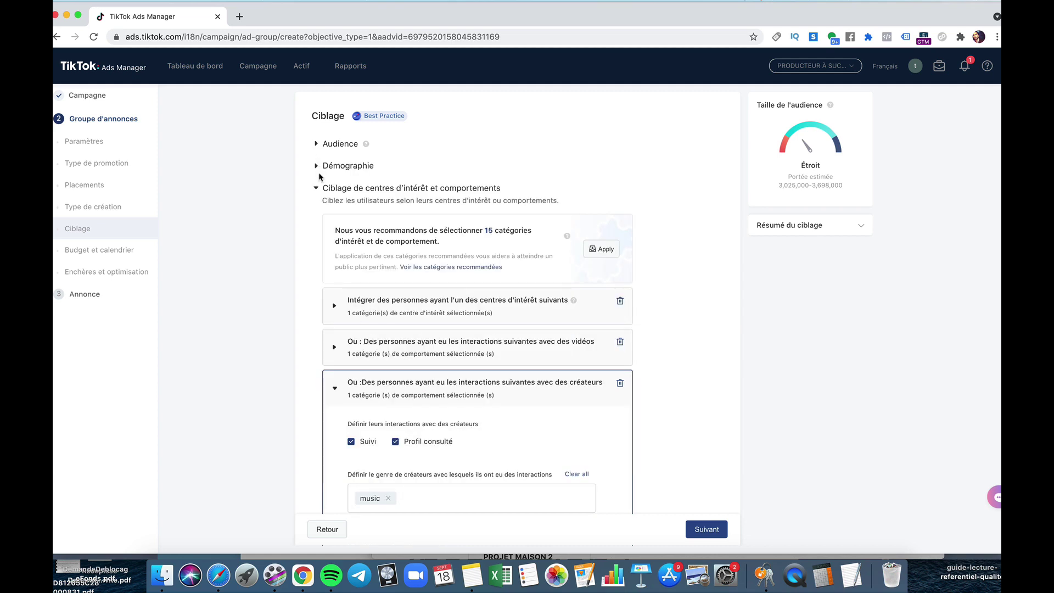
pyautogui.click(317, 166)
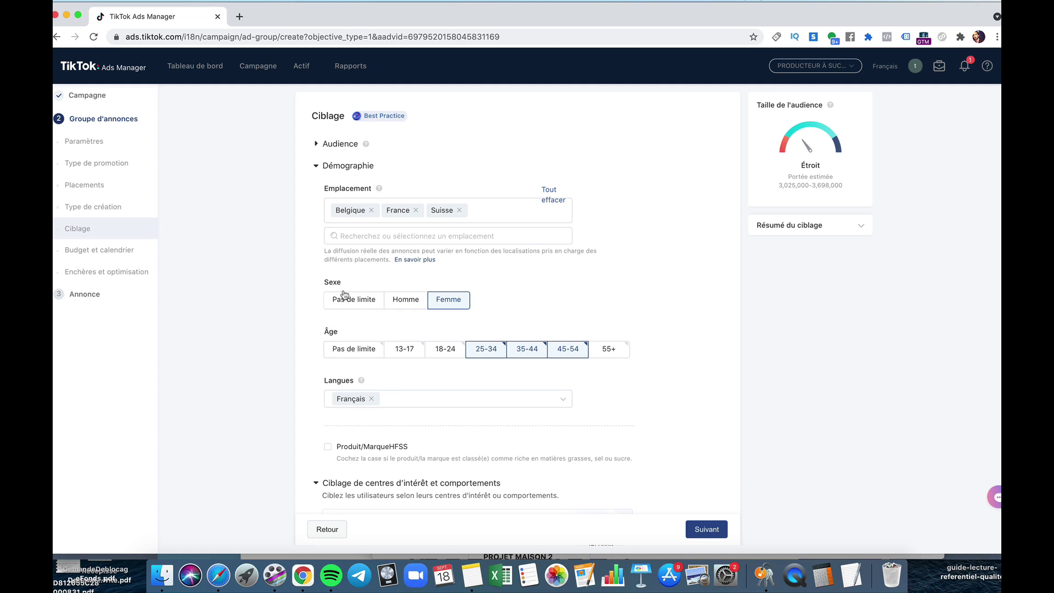
pyautogui.click(317, 167)
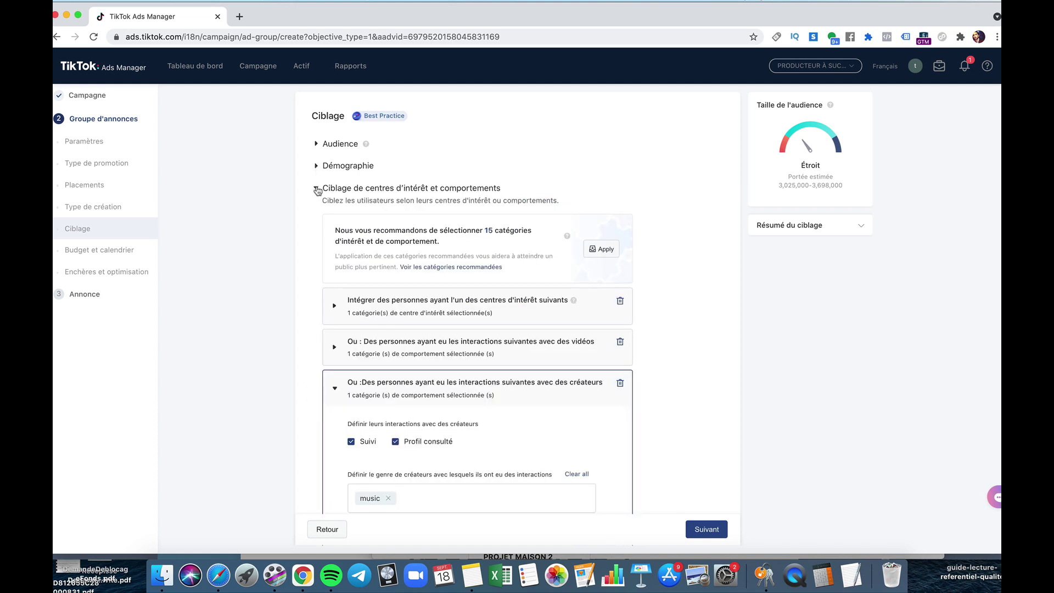
pyautogui.scroll(-3, 337, 198)
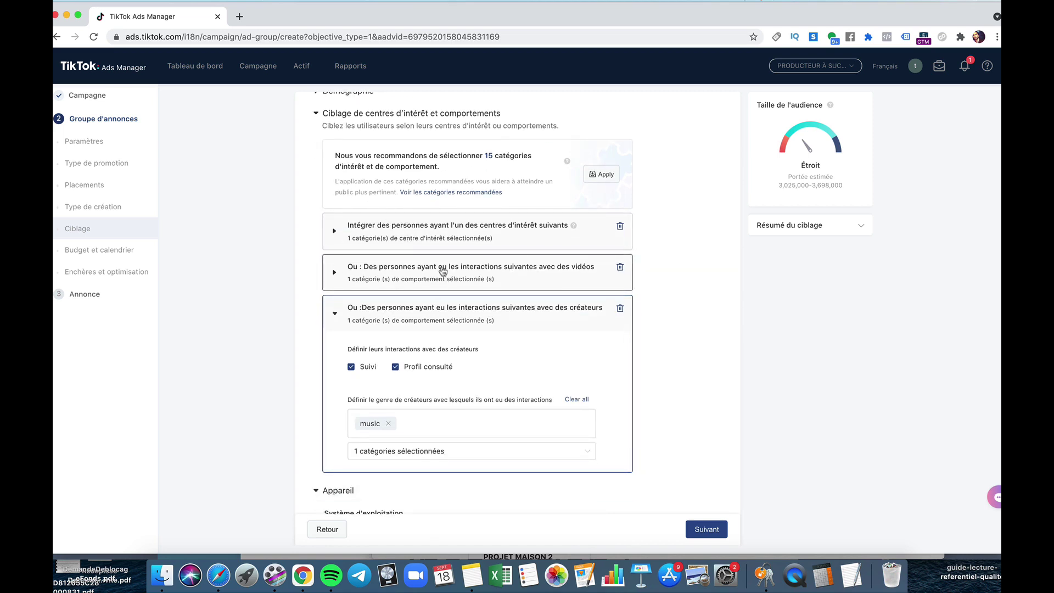
pyautogui.click(335, 316)
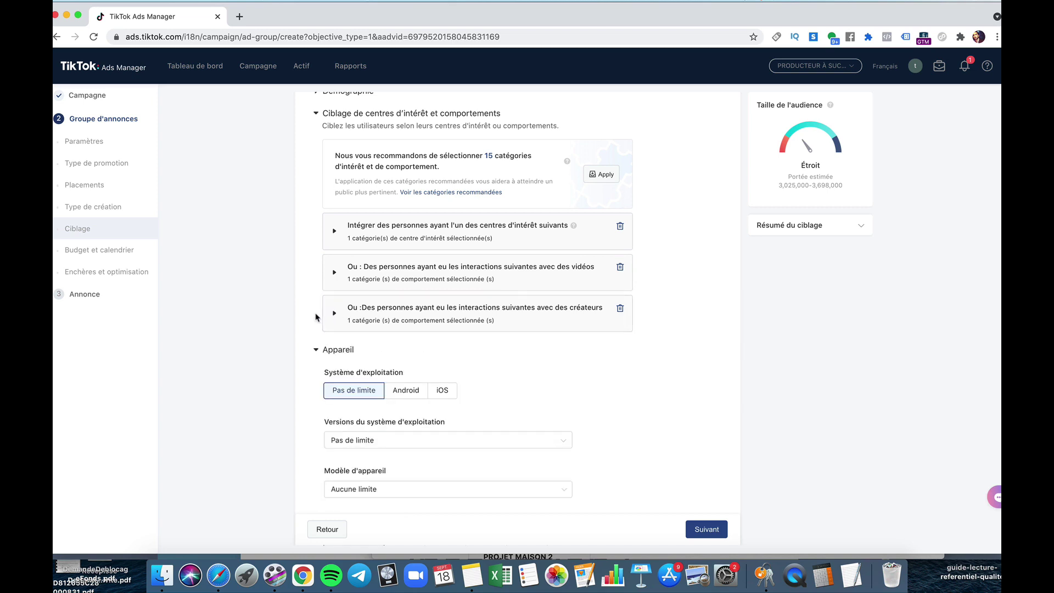
pyautogui.scroll(-3, 316, 317)
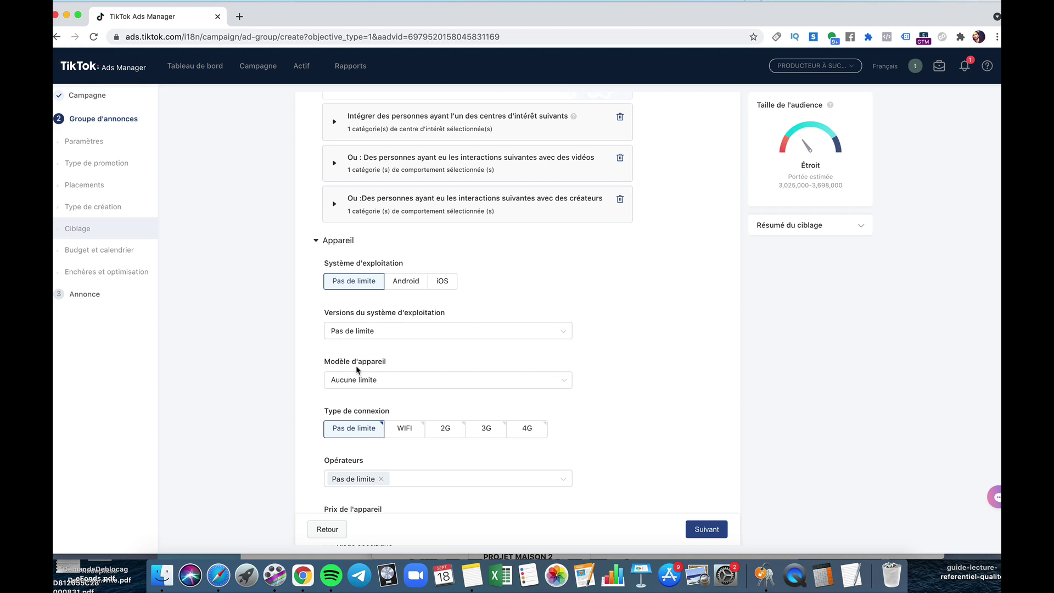
pyautogui.scroll(-2, 346, 423)
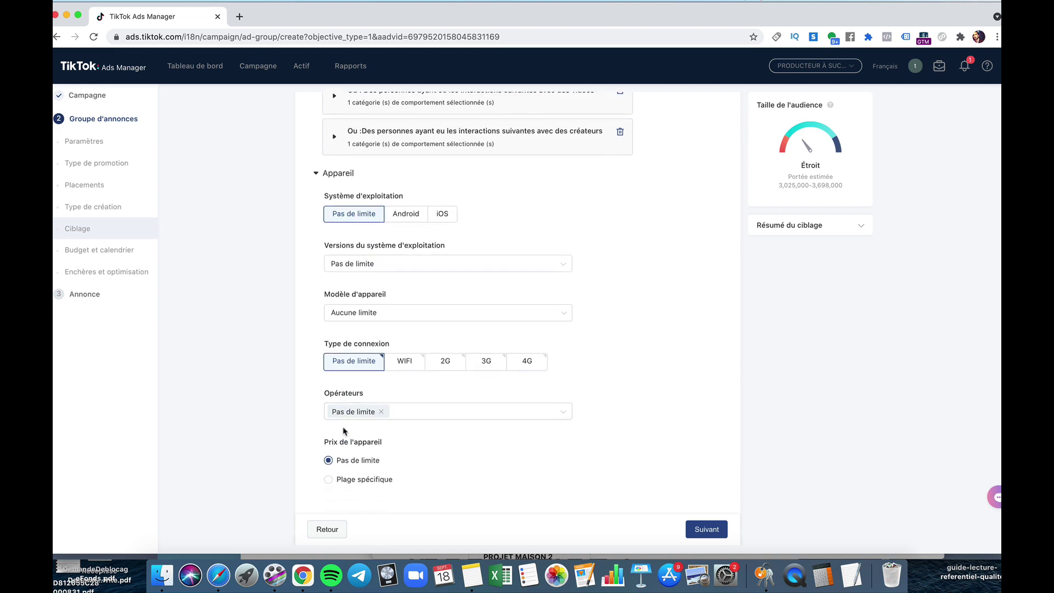
pyautogui.click(316, 173)
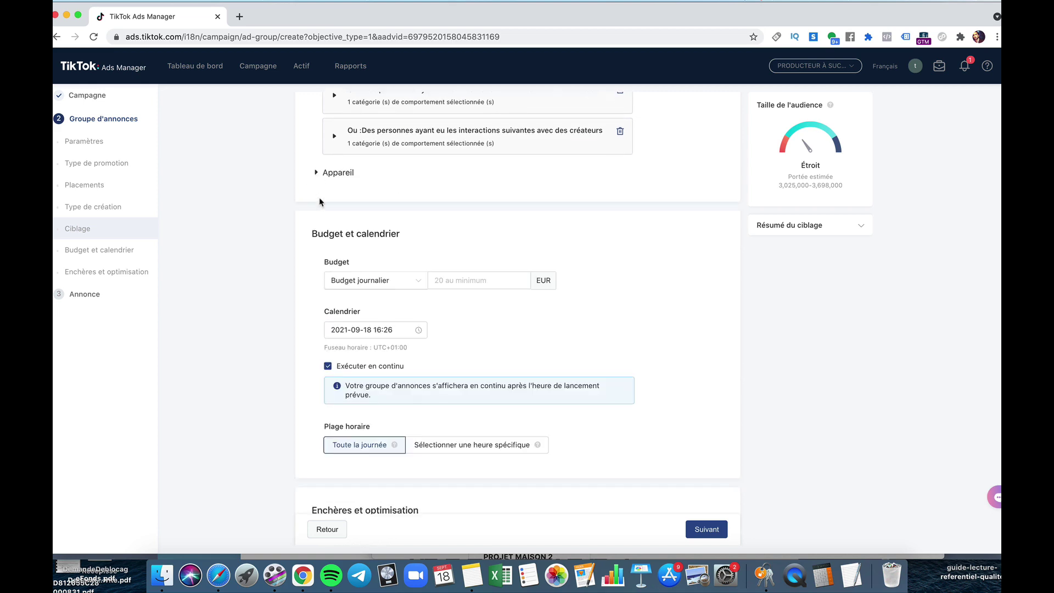
# Go to Budget et calendrier and set the ad group's Budget journalier to 20 EUR.
pyautogui.click(109, 251)
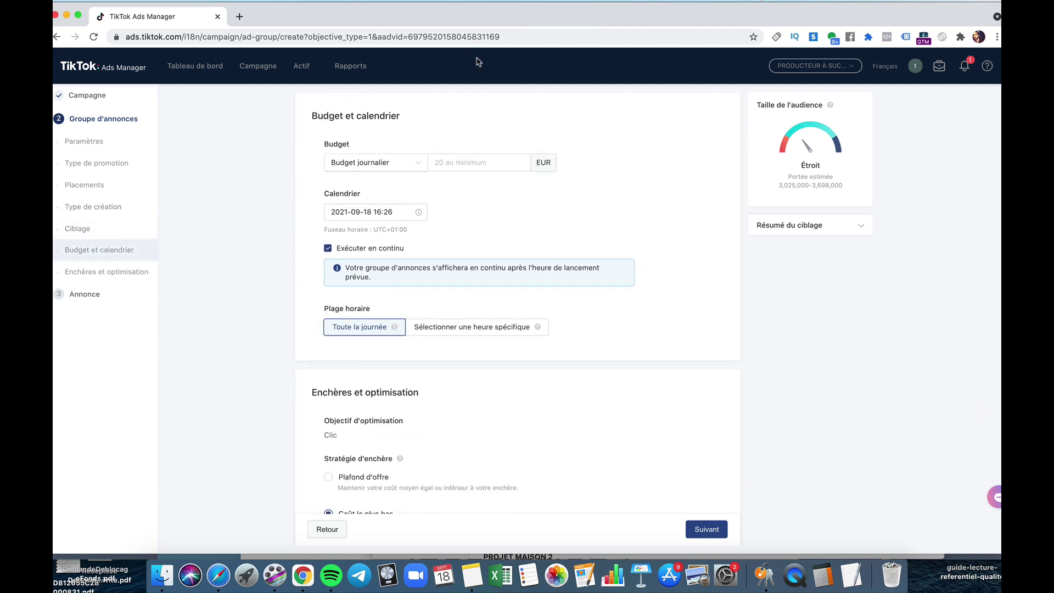
pyautogui.moveTo(463, 117)
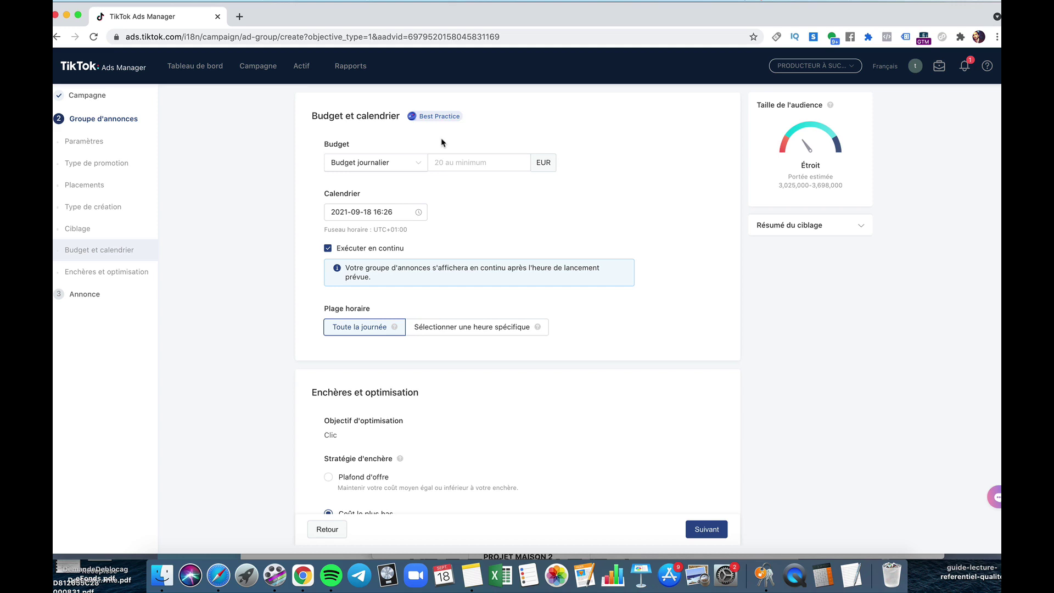
pyautogui.click(421, 166)
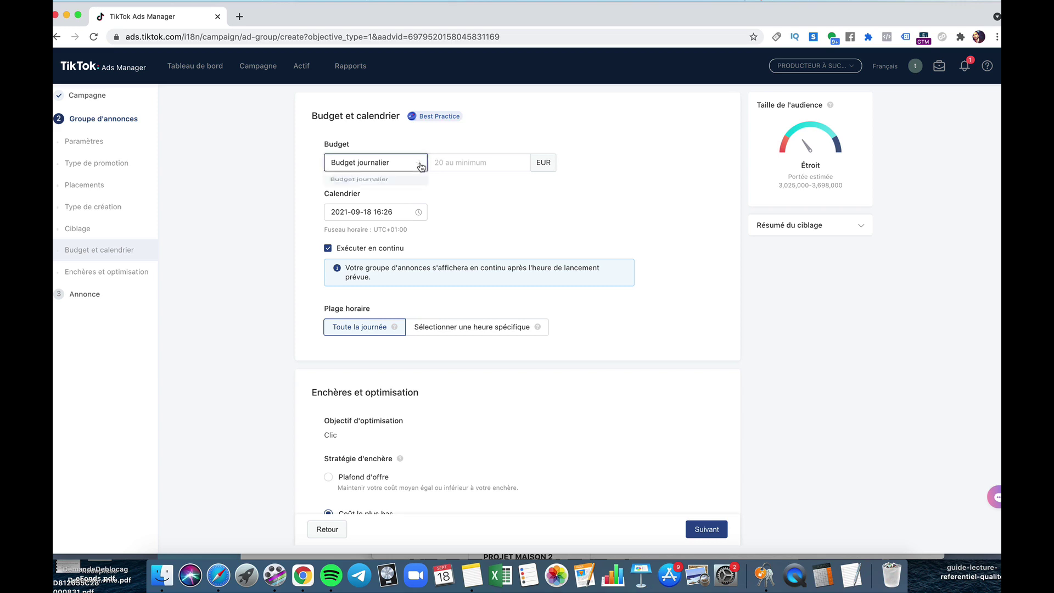
pyautogui.click(453, 185)
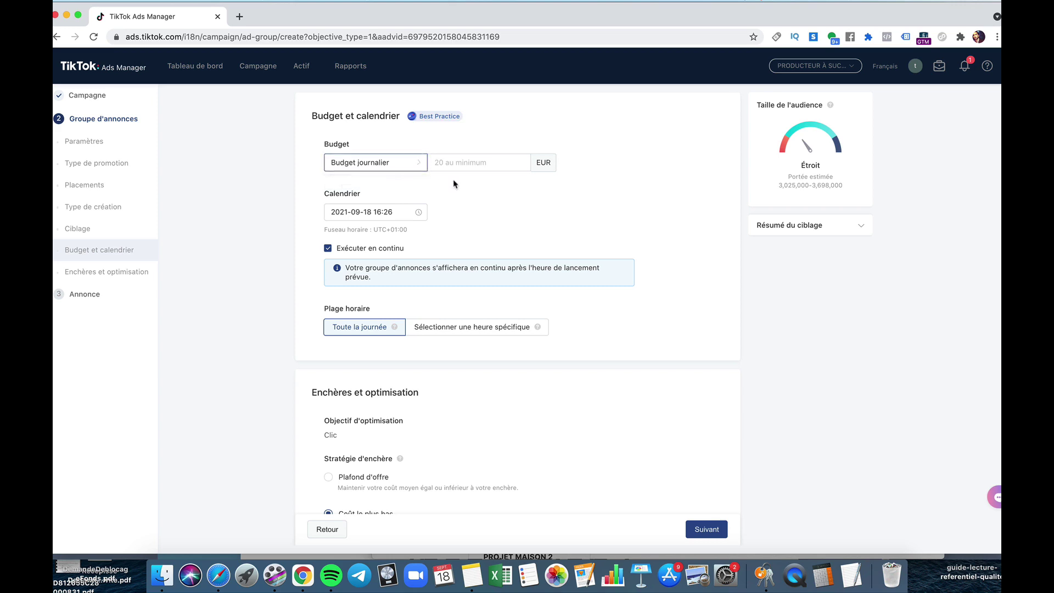
pyautogui.click(450, 159)
pyautogui.write('20')
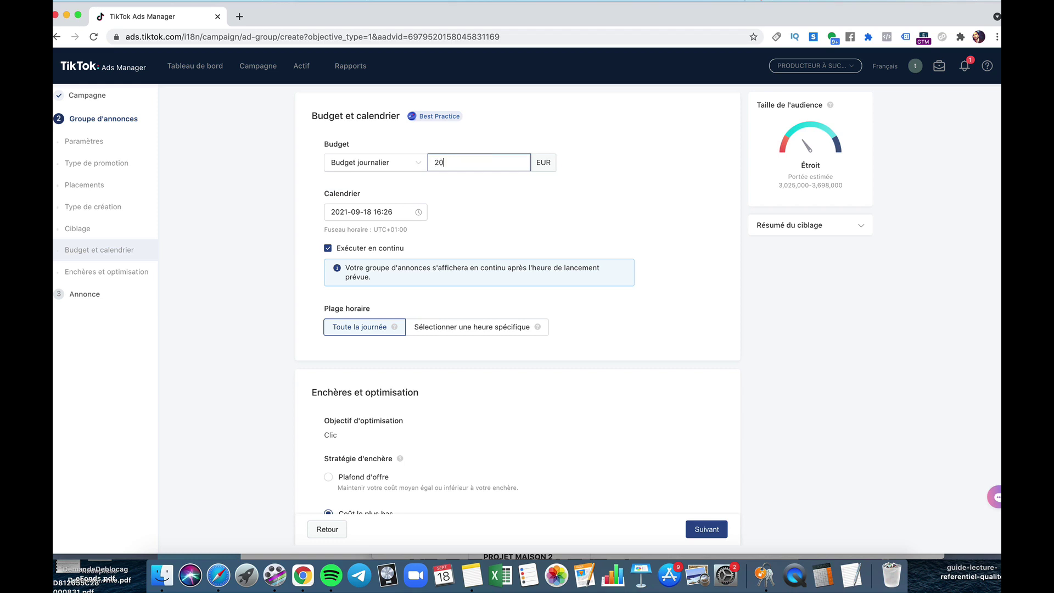
pyautogui.click(501, 214)
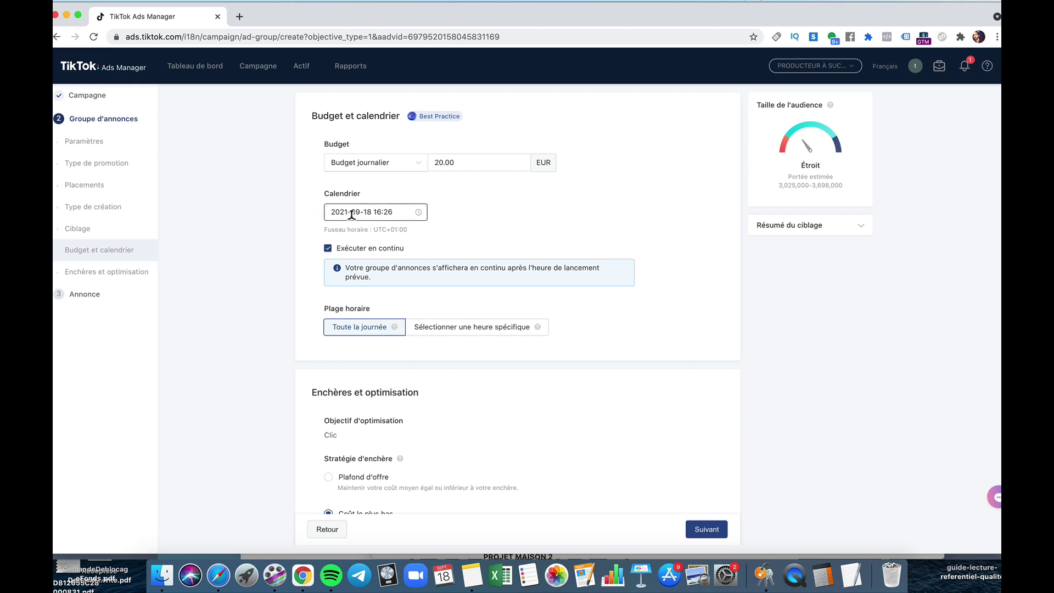
# Try a fixed end date and a specific hourly schedule, restoring Exécuter en continu and Toute la journée.
pyautogui.click(328, 248)
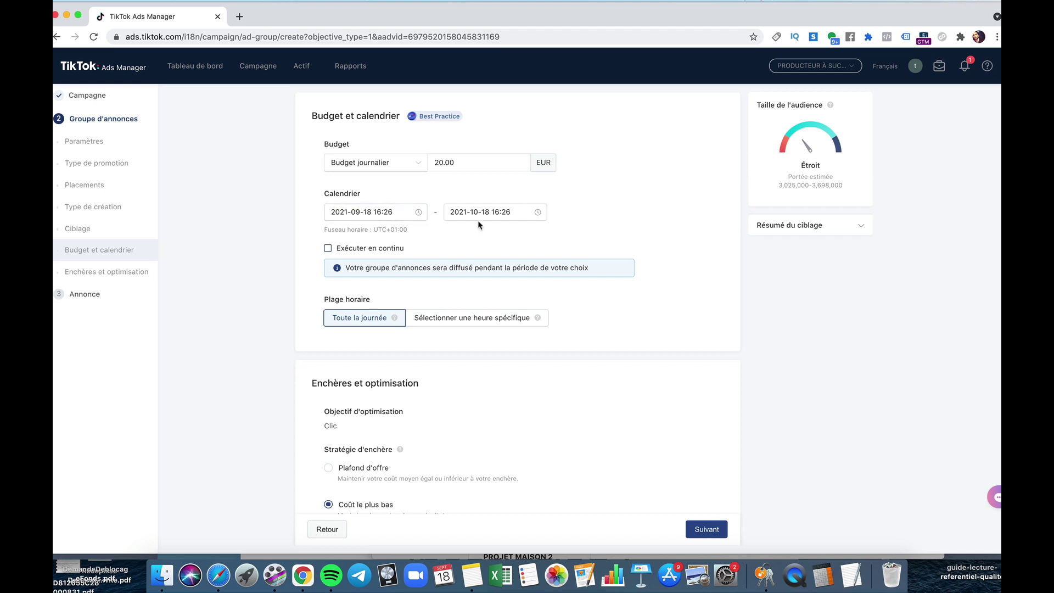
pyautogui.click(328, 248)
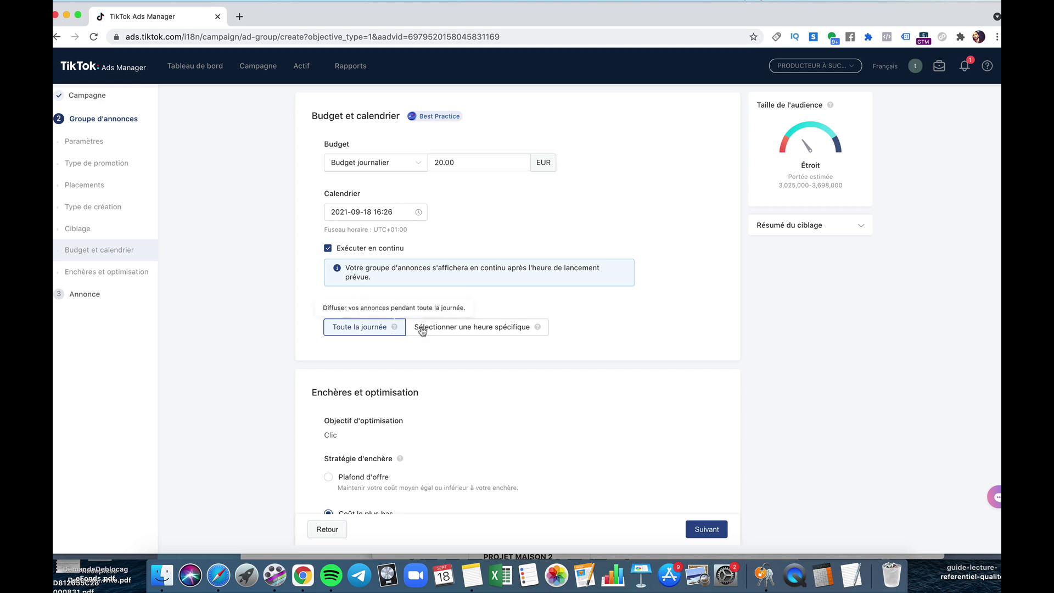
pyautogui.click(449, 333)
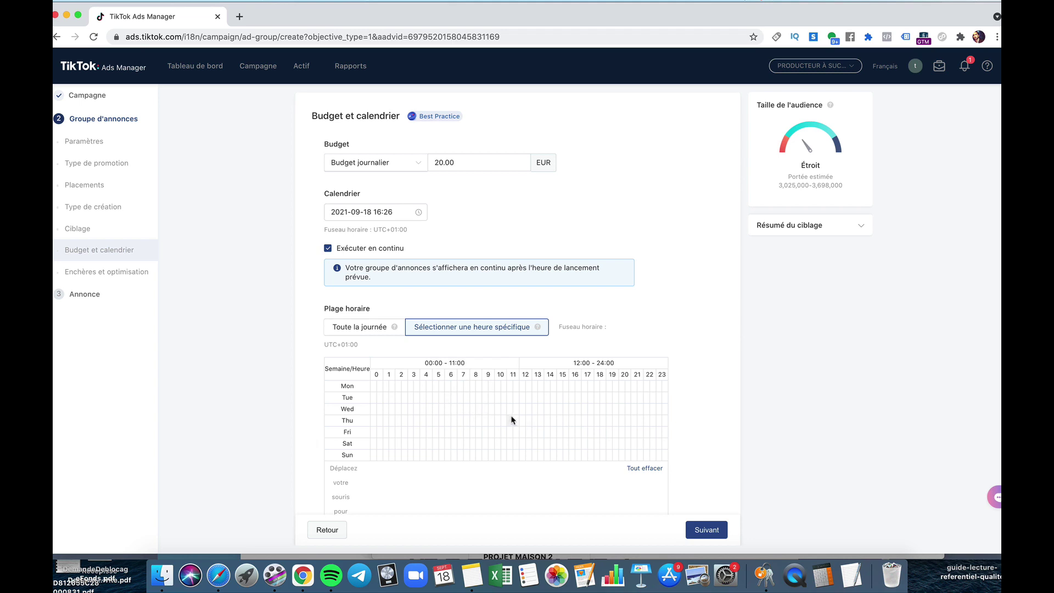
pyautogui.click(439, 399)
pyautogui.click(434, 398)
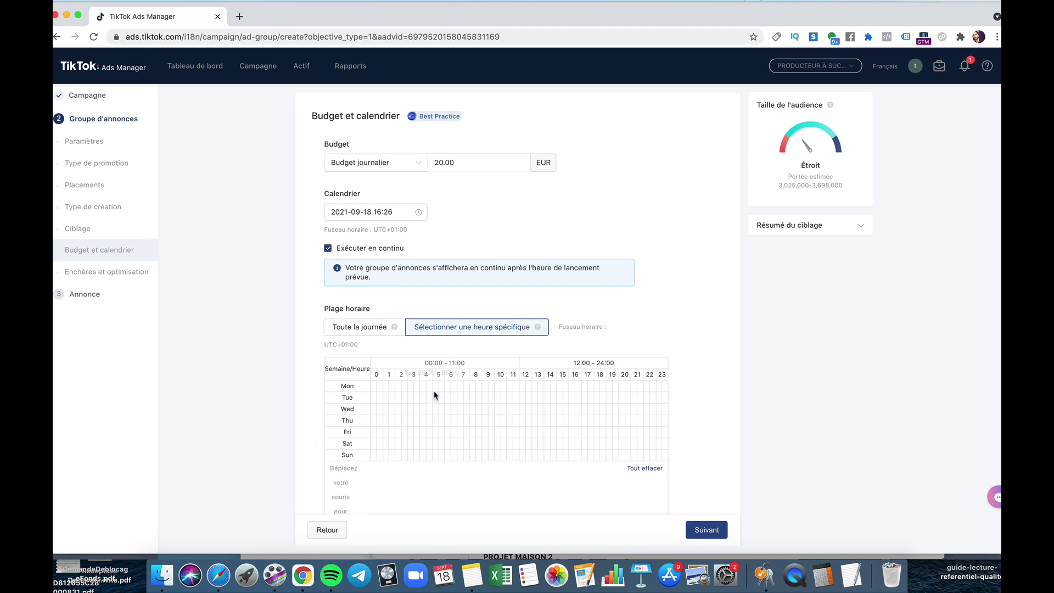
pyautogui.click(368, 327)
# Expand the additional Enchères et optimisation options for review, and continue to the Annonce stage.
pyautogui.scroll(-2, 547, 309)
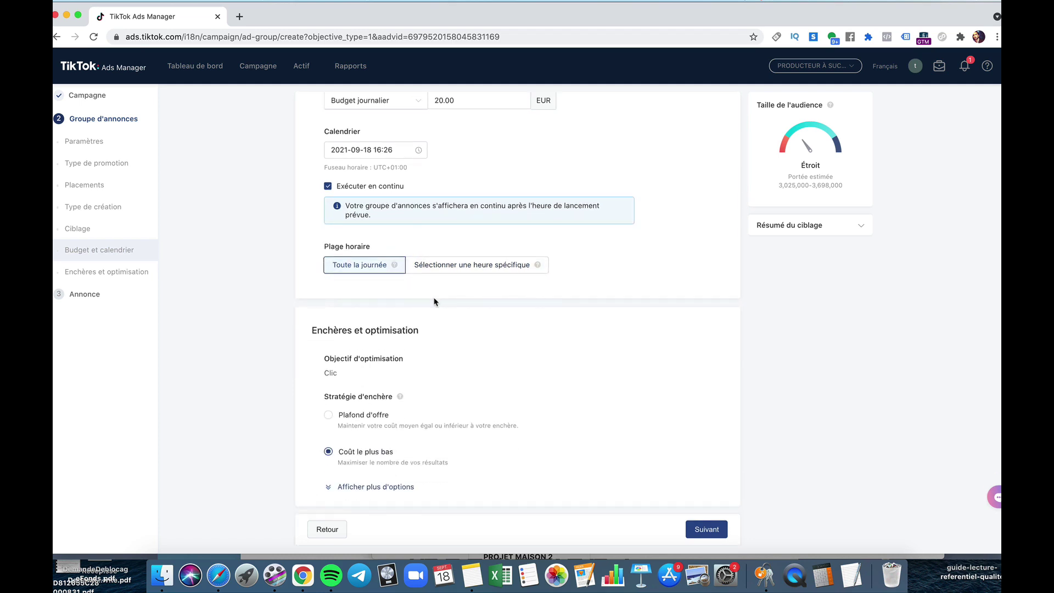
pyautogui.click(383, 487)
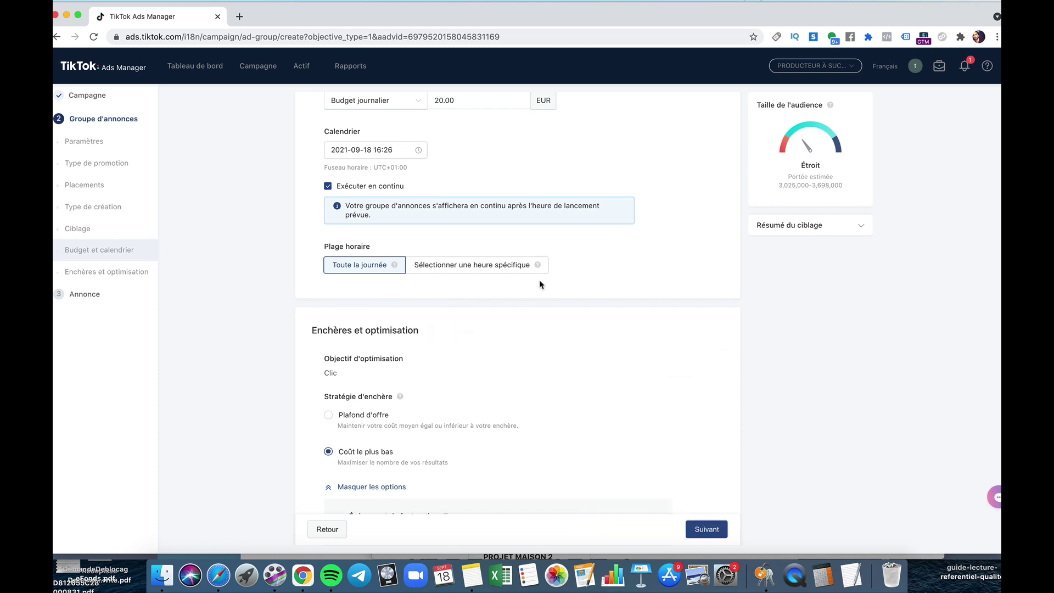
pyautogui.scroll(-3, 540, 285)
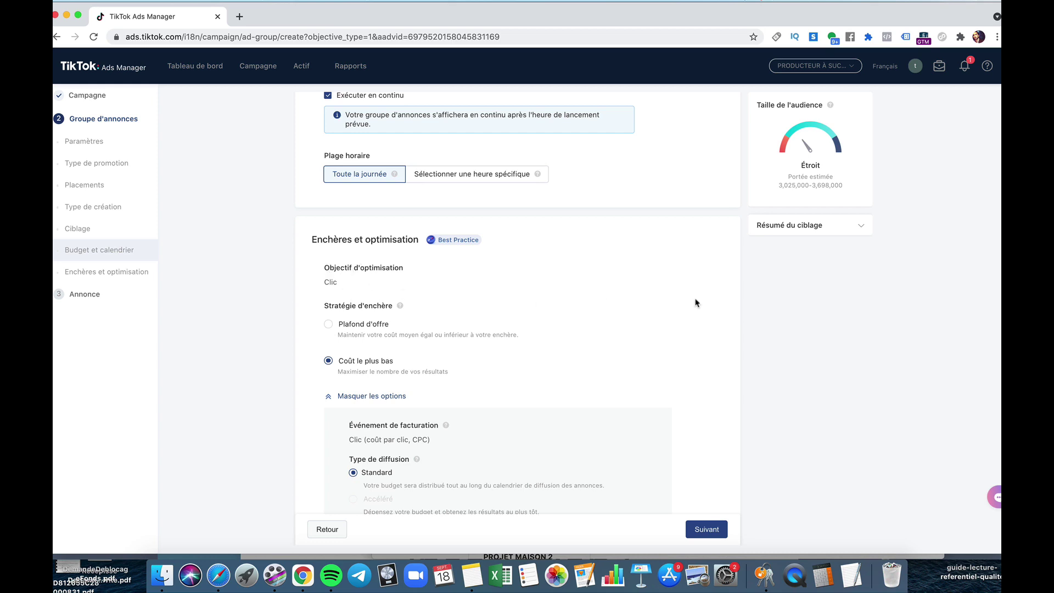
pyautogui.scroll(-2, 554, 288)
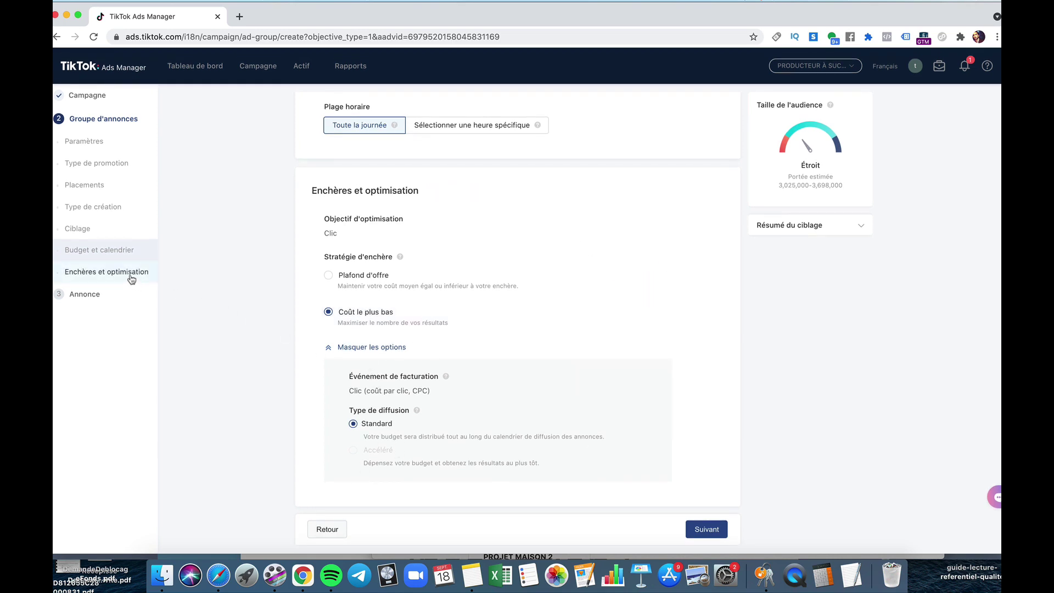
pyautogui.click(707, 532)
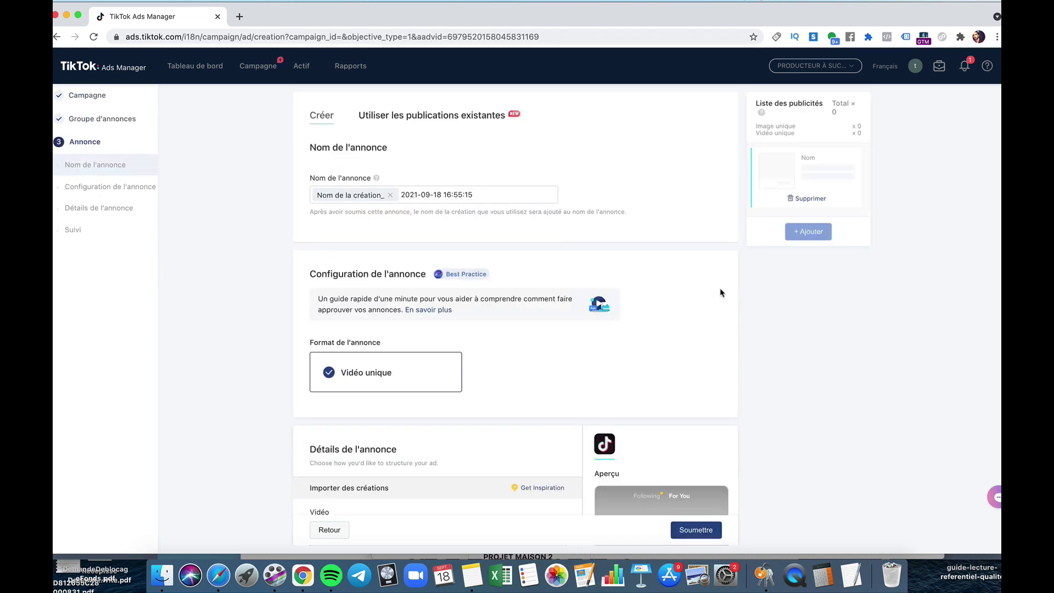
# Remove the automatic creation-name prefix and name the ad "Video Séminaire Peas Live 2021".
pyautogui.click(392, 198)
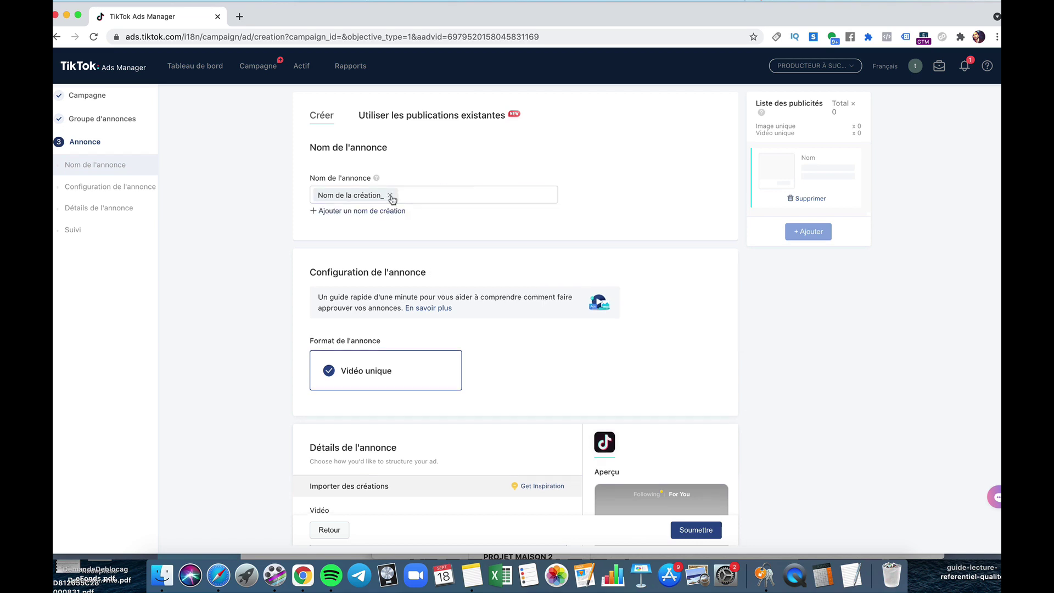
pyautogui.moveTo(390, 195); pyautogui.dragTo(301, 189)
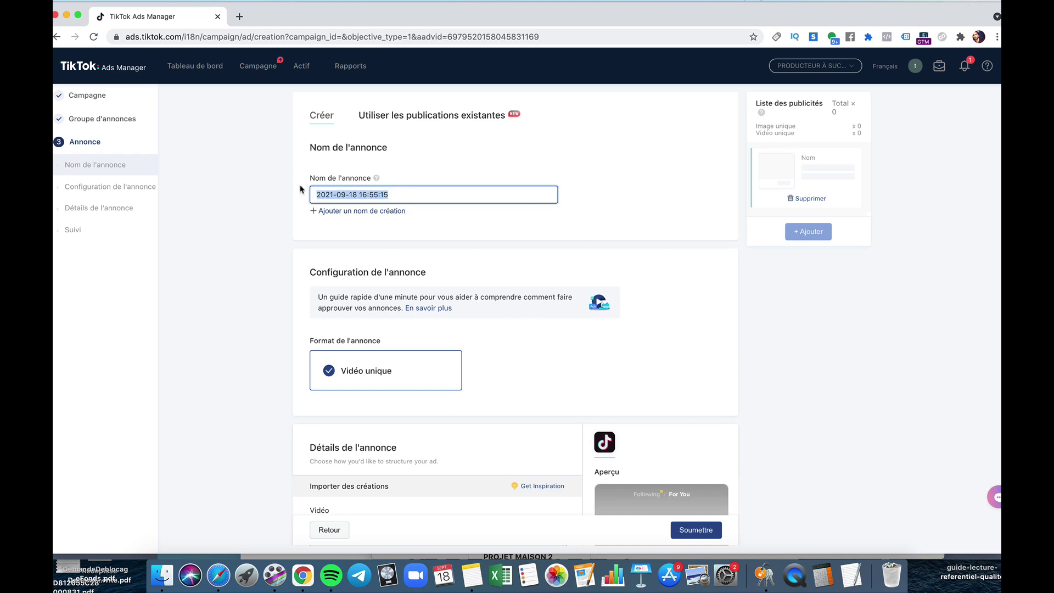
pyautogui.write('Video ')
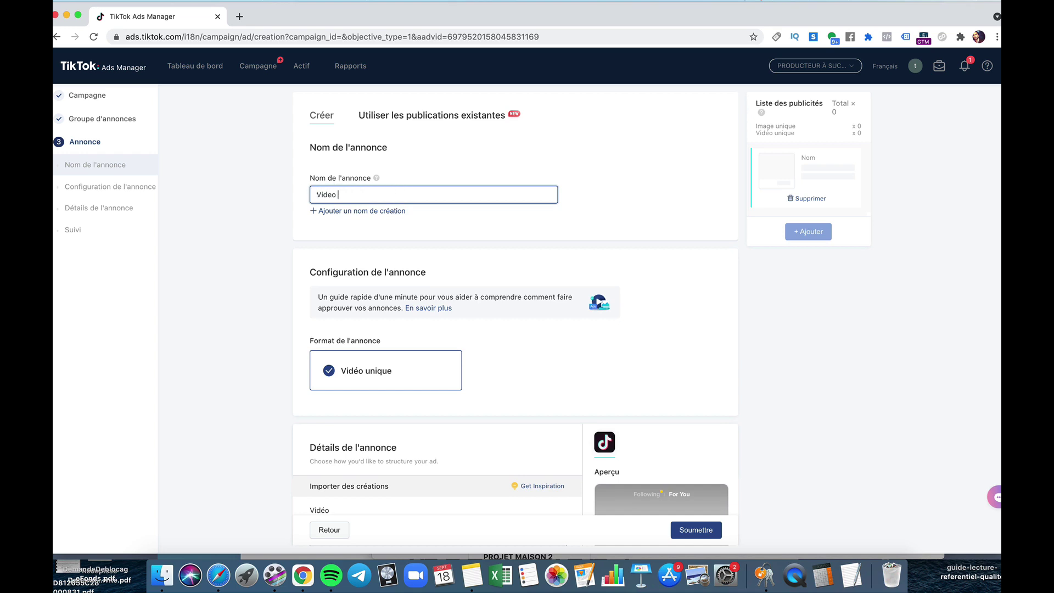
pyautogui.write('Spot Séminaire Peas Live 2021')
pyautogui.moveTo(356, 195); pyautogui.dragTo(338, 193)
pyautogui.press('BackSpace')
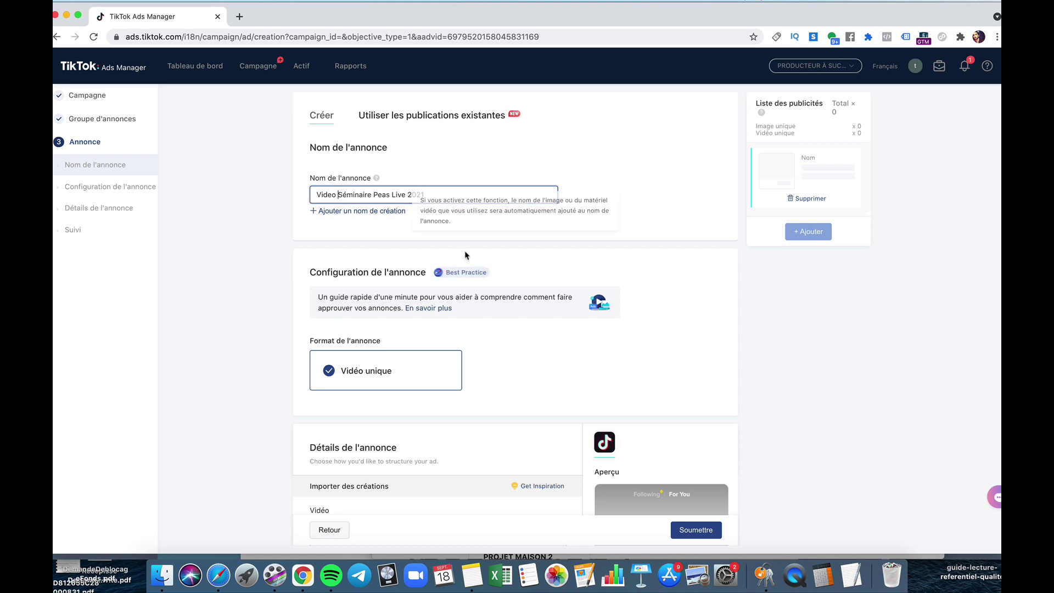
pyautogui.click(378, 252)
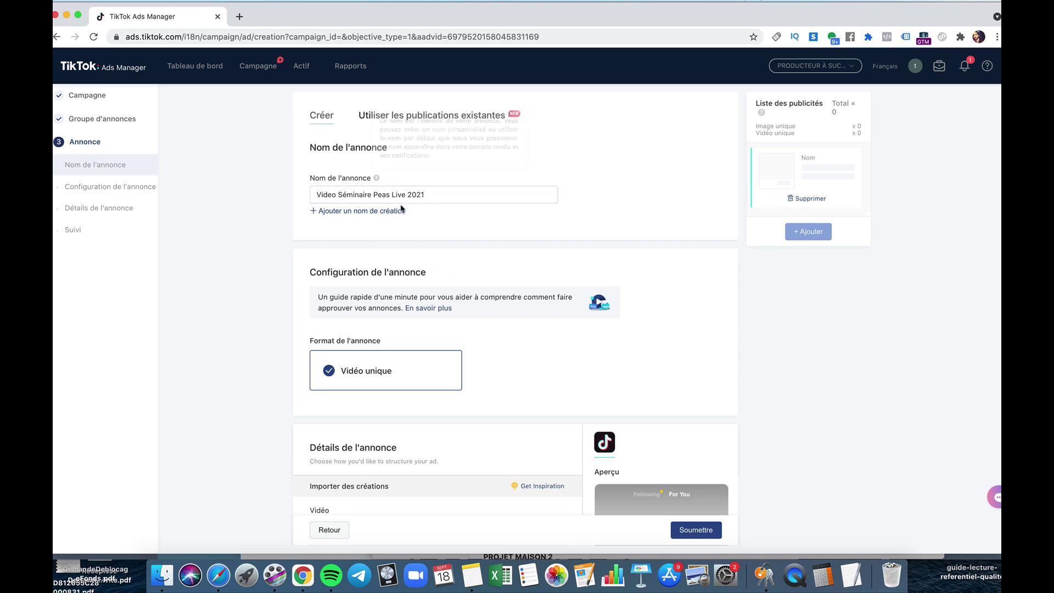
# Open Utiliser les publications existantes and examine its TikTok publication, text, call-to-action, URL and tracking settings.
pyautogui.scroll(-1, 439, 228)
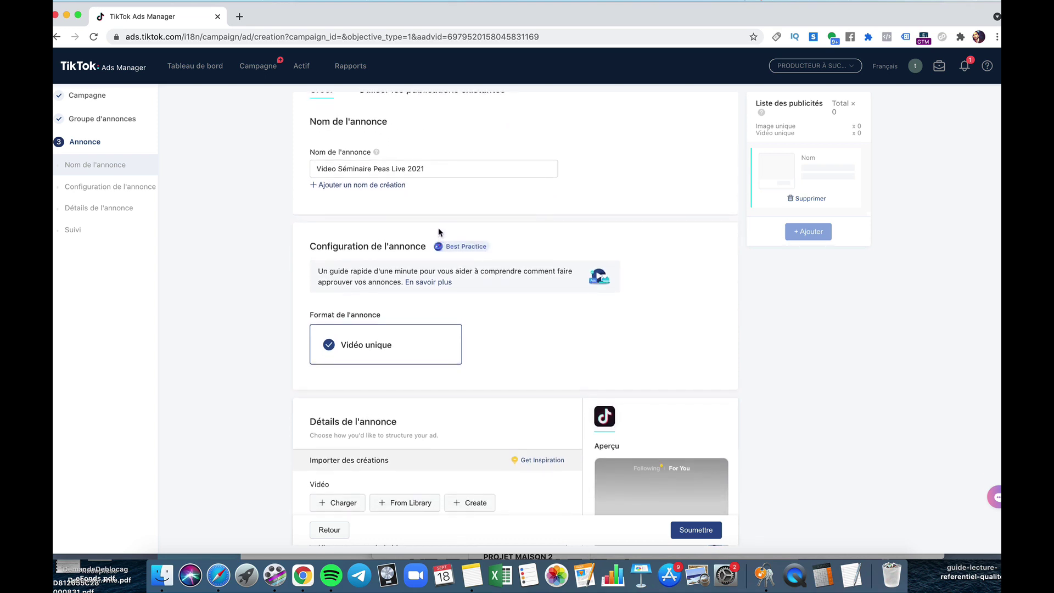
pyautogui.scroll(1, 440, 230)
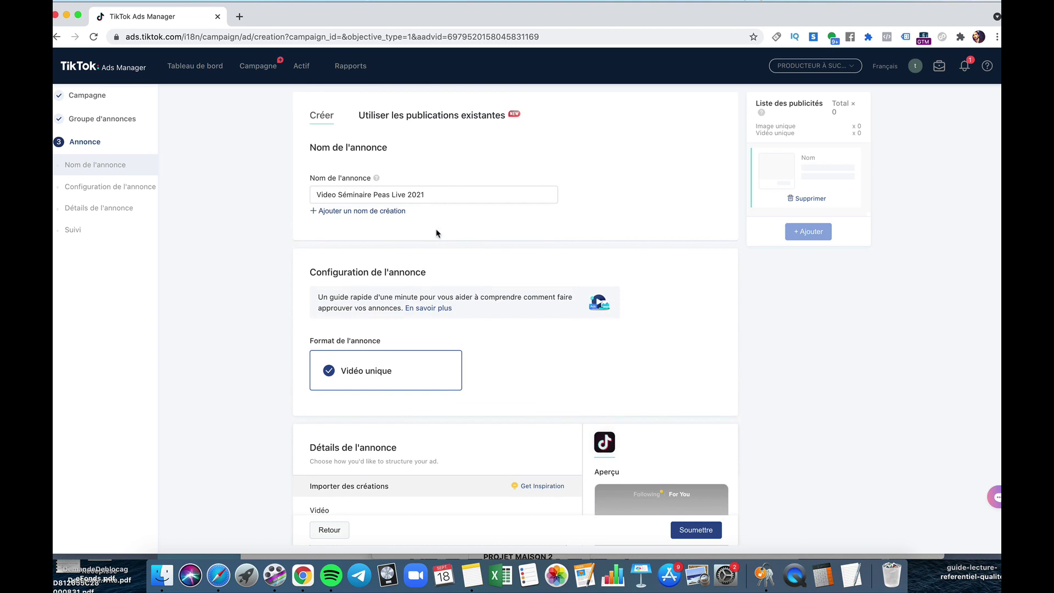
pyautogui.click(435, 118)
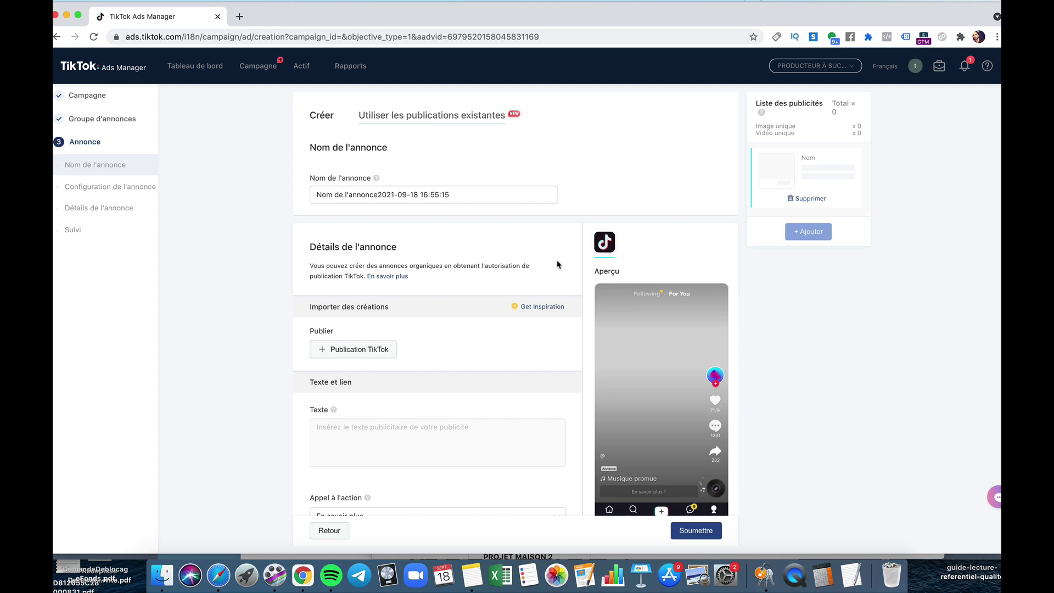
pyautogui.scroll(-1, 447, 251)
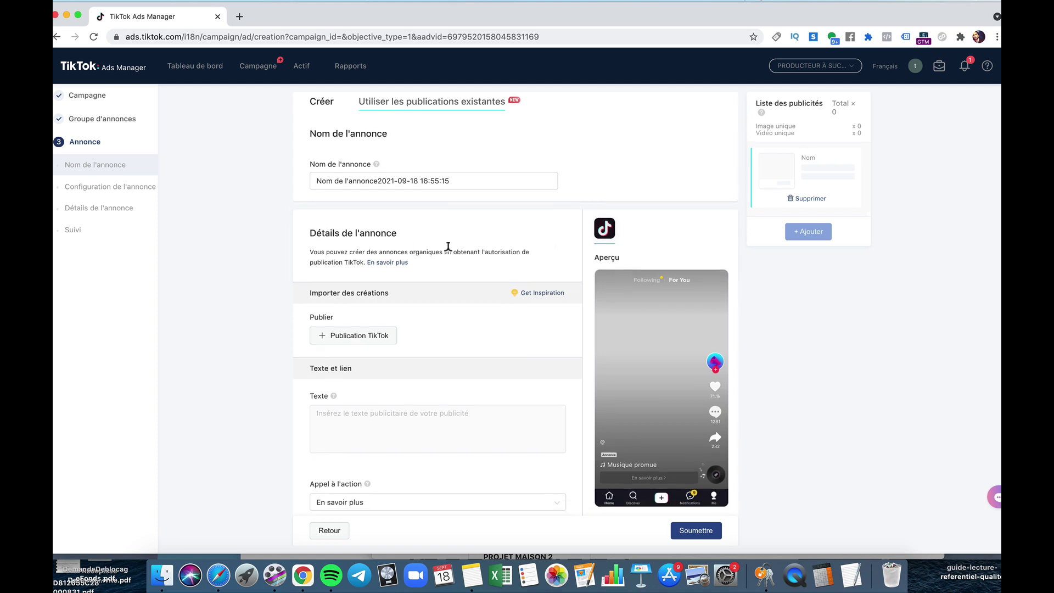
pyautogui.scroll(-5, 451, 251)
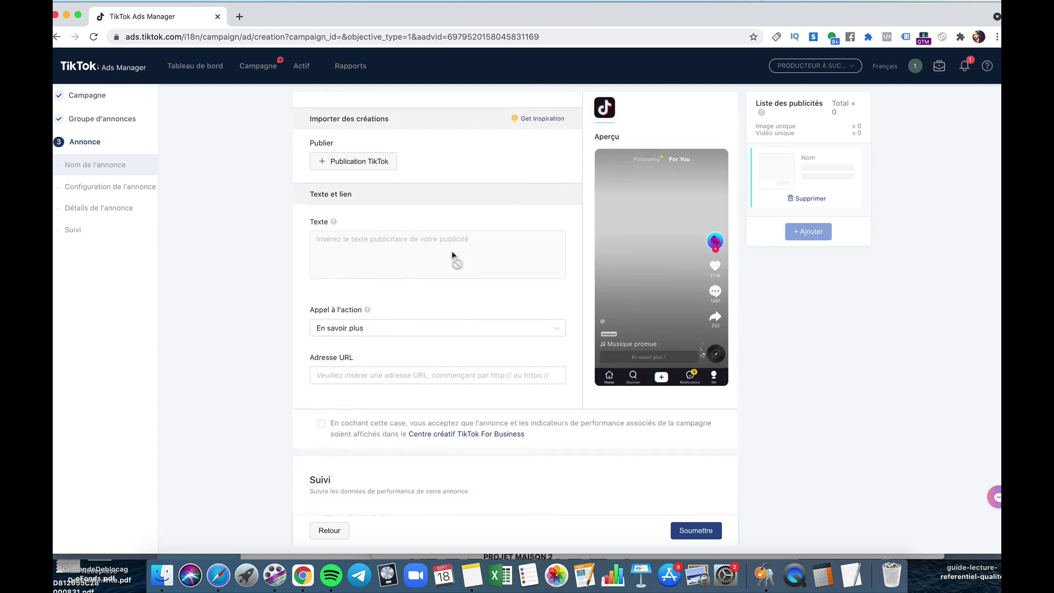
pyautogui.scroll(-3, 454, 251)
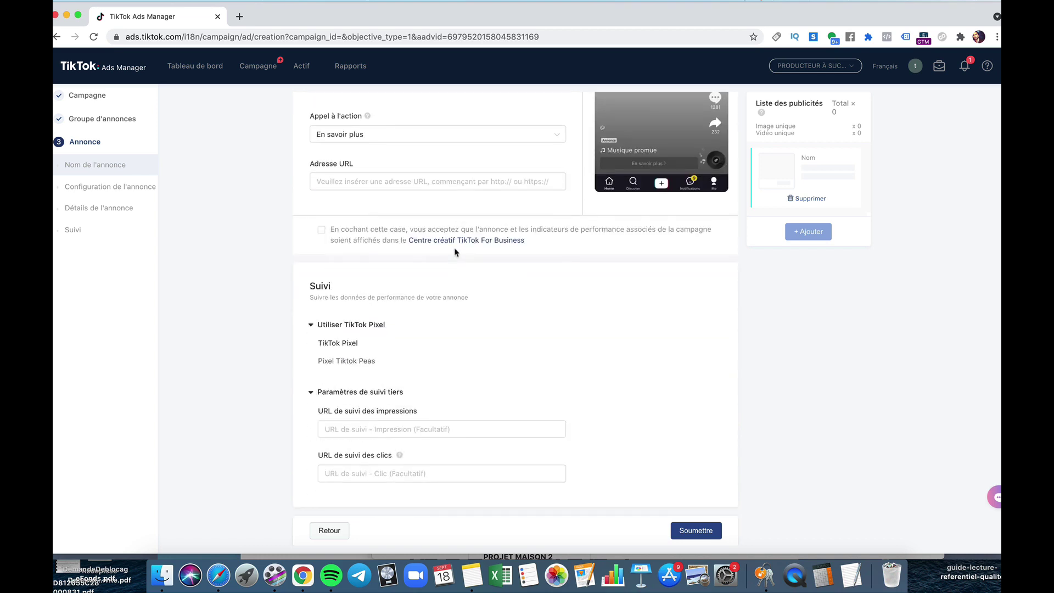
pyautogui.scroll(6, 454, 251)
pyautogui.scroll(3, 455, 252)
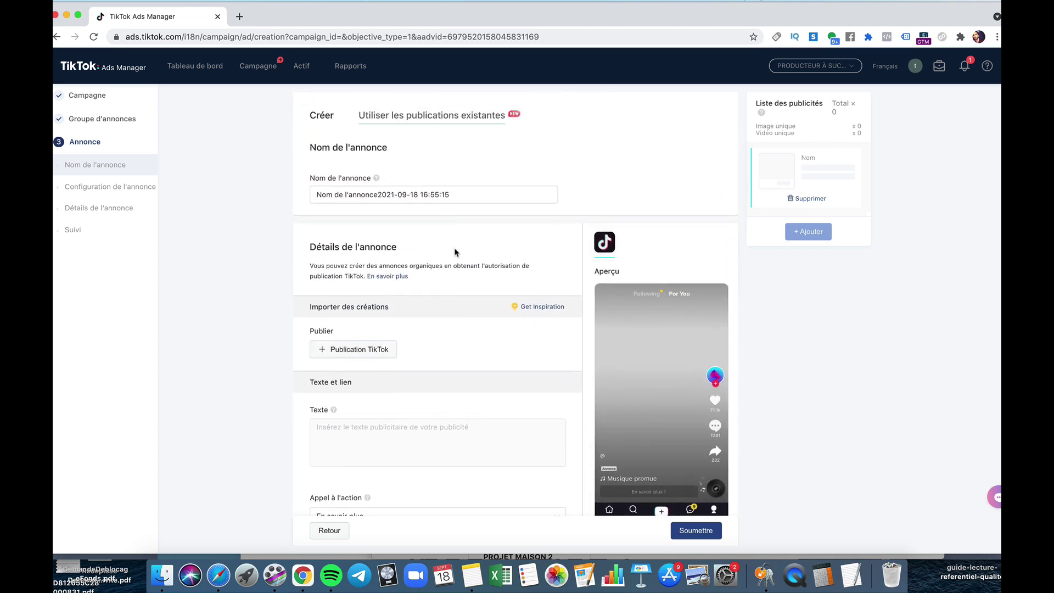
# Return to the Créer mode and remove the automatic creation-name prefix from the ad name, keeping Video Séminaire Peas Live 2021.
pyautogui.click(323, 117)
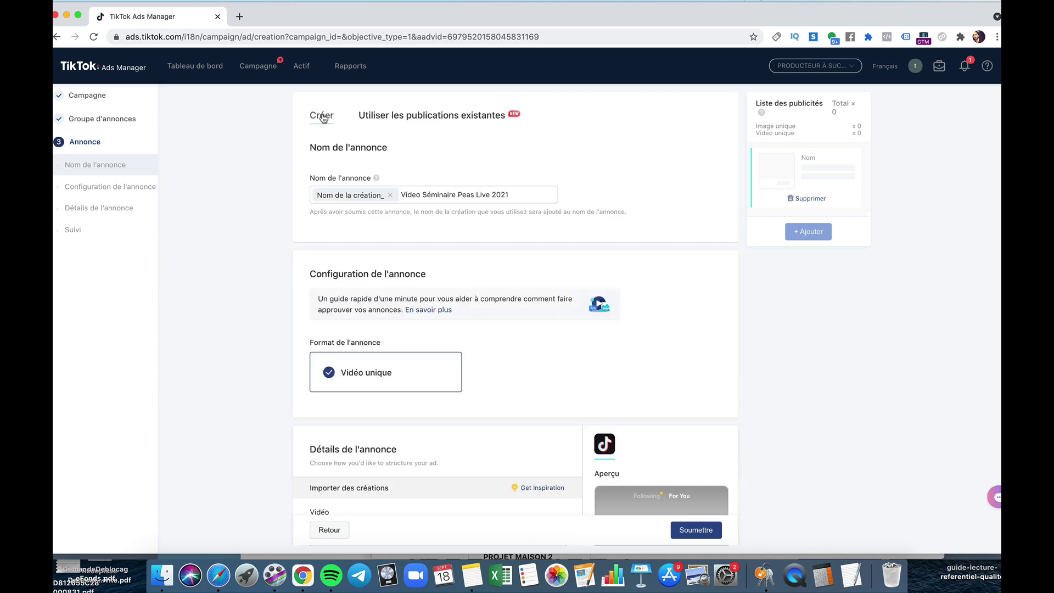
pyautogui.click(389, 196)
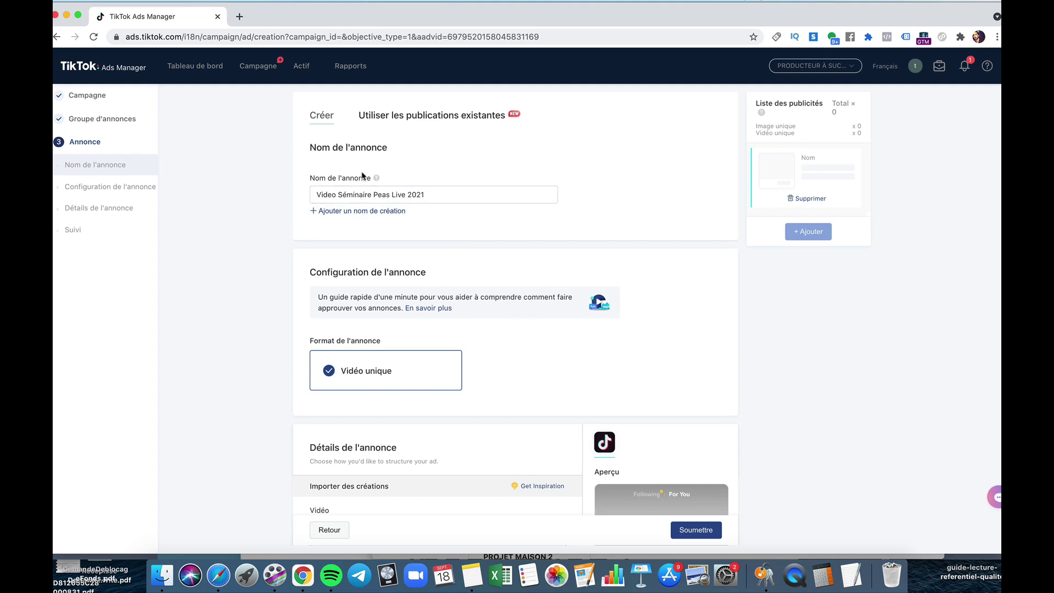
pyautogui.click(117, 188)
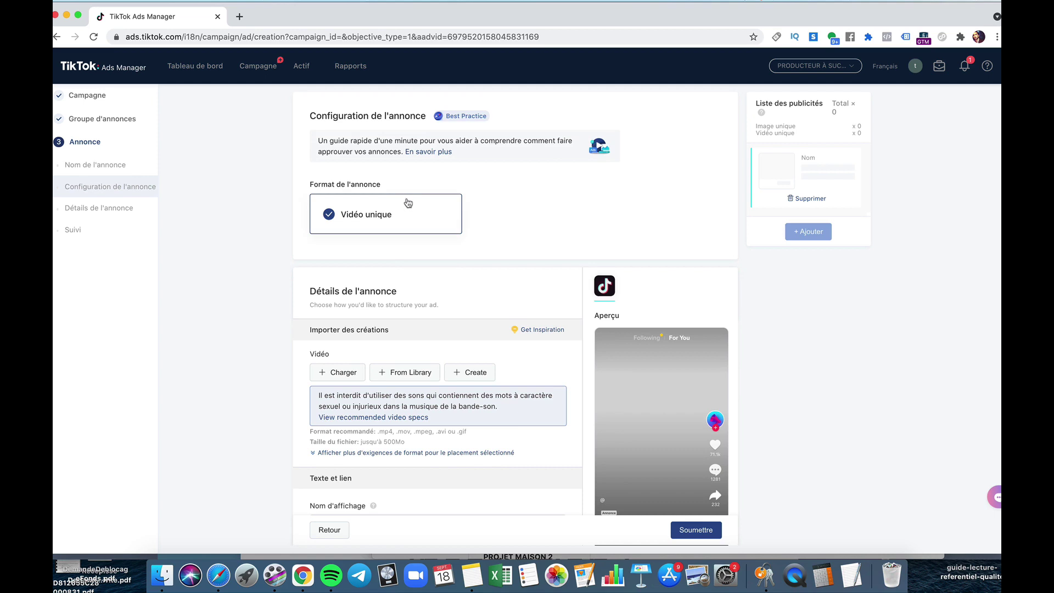
# Examine the available video creation tools and the local video upload option without adding a file.
pyautogui.scroll(-5, 580, 223)
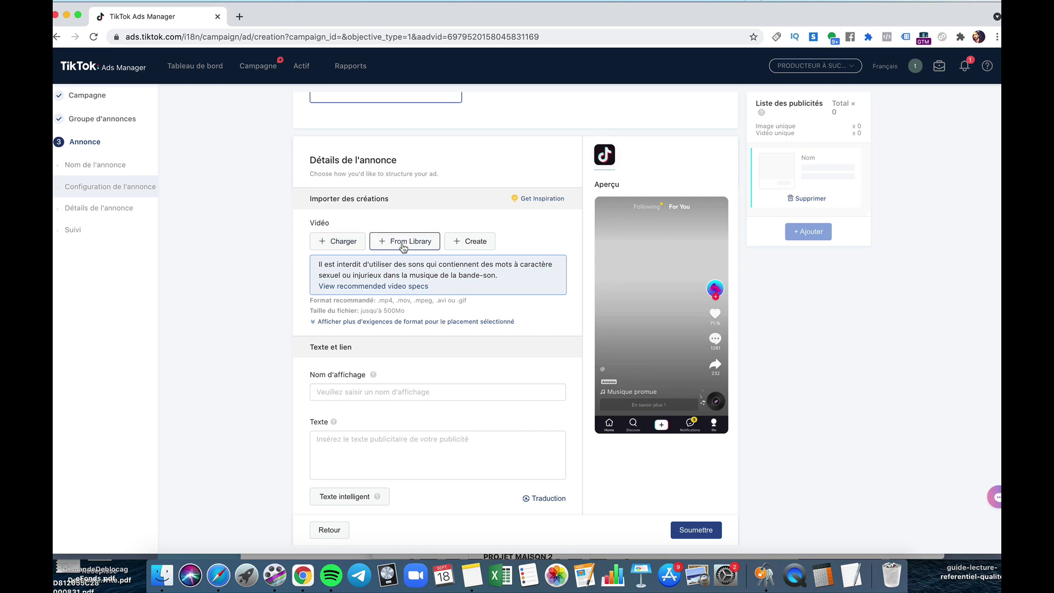
pyautogui.click(473, 245)
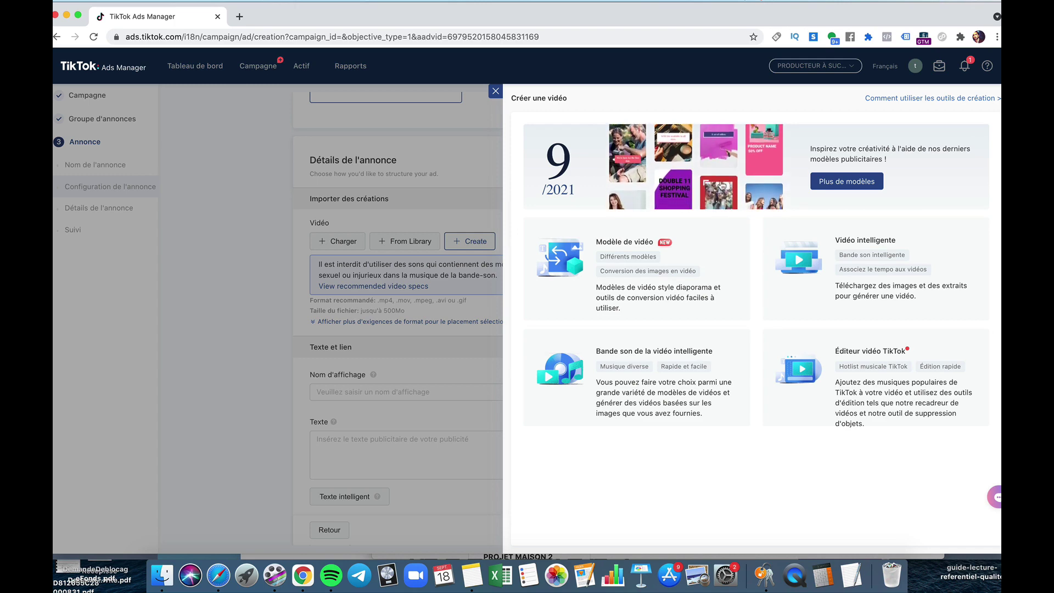
pyautogui.click(493, 91)
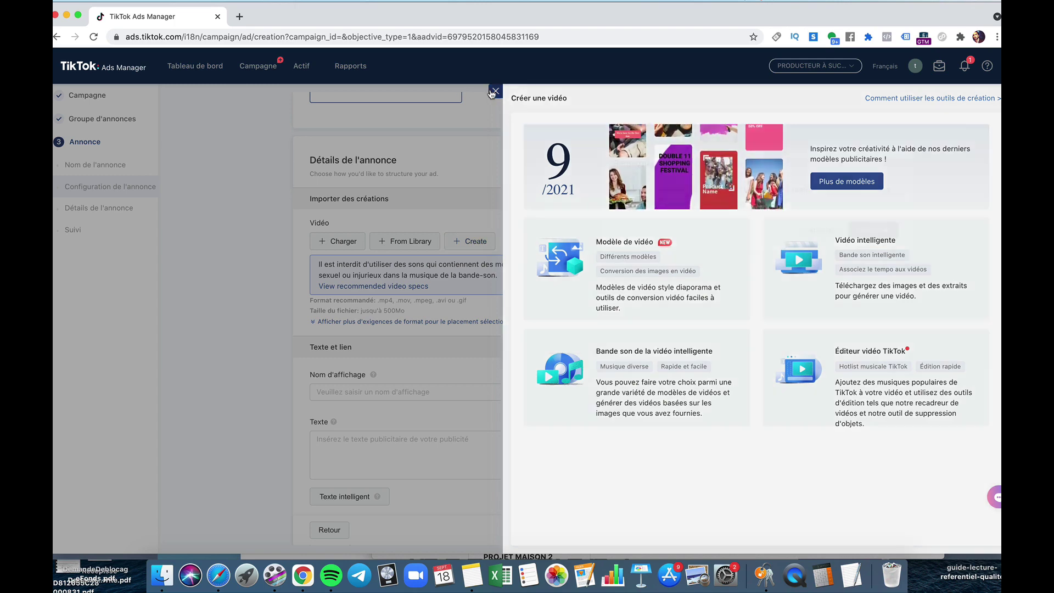
pyautogui.click(892, 242)
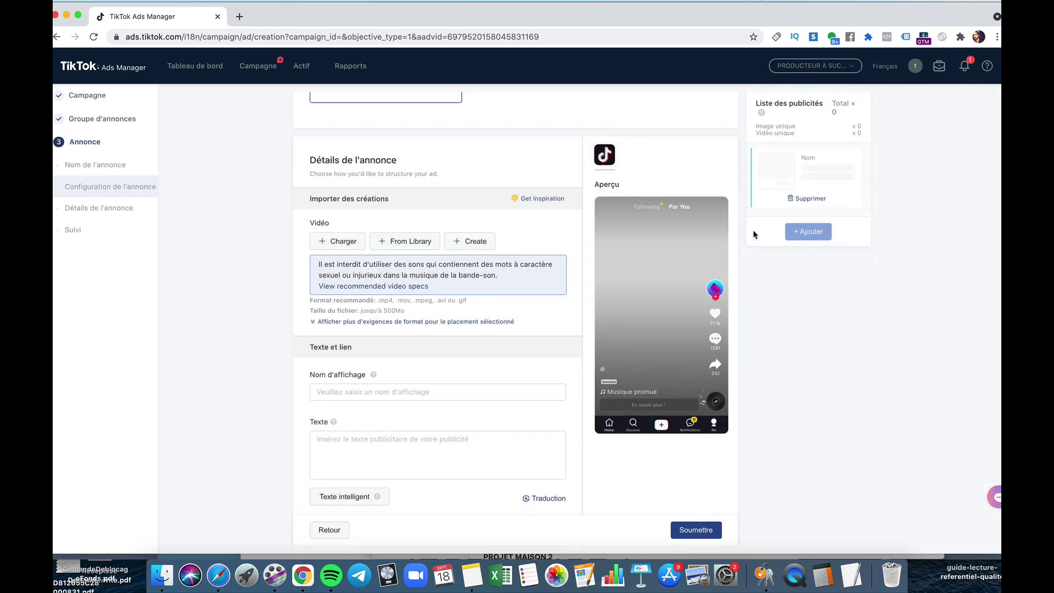
pyautogui.click(334, 243)
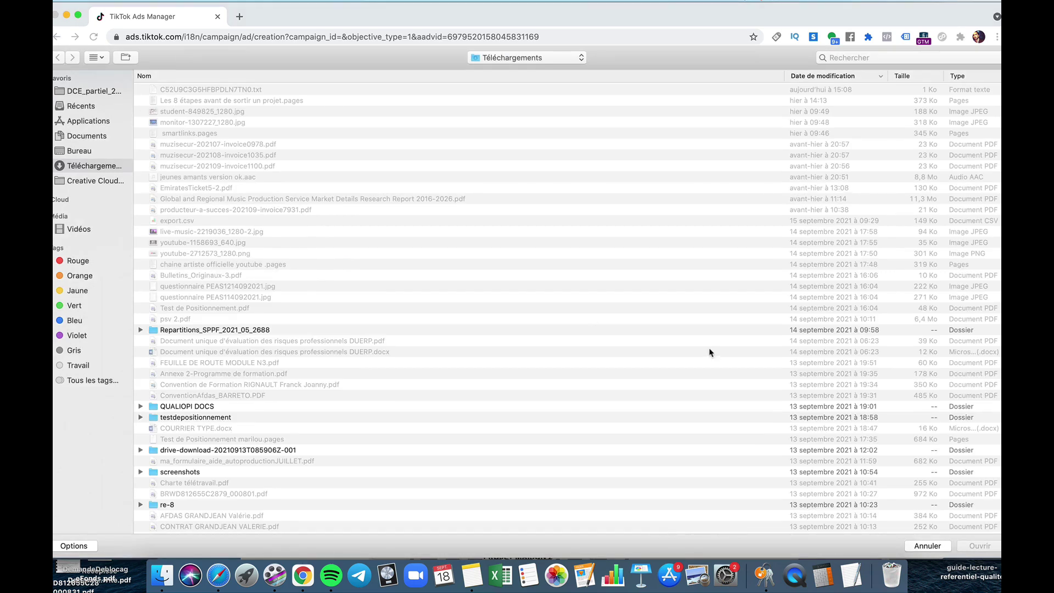
pyautogui.click(928, 546)
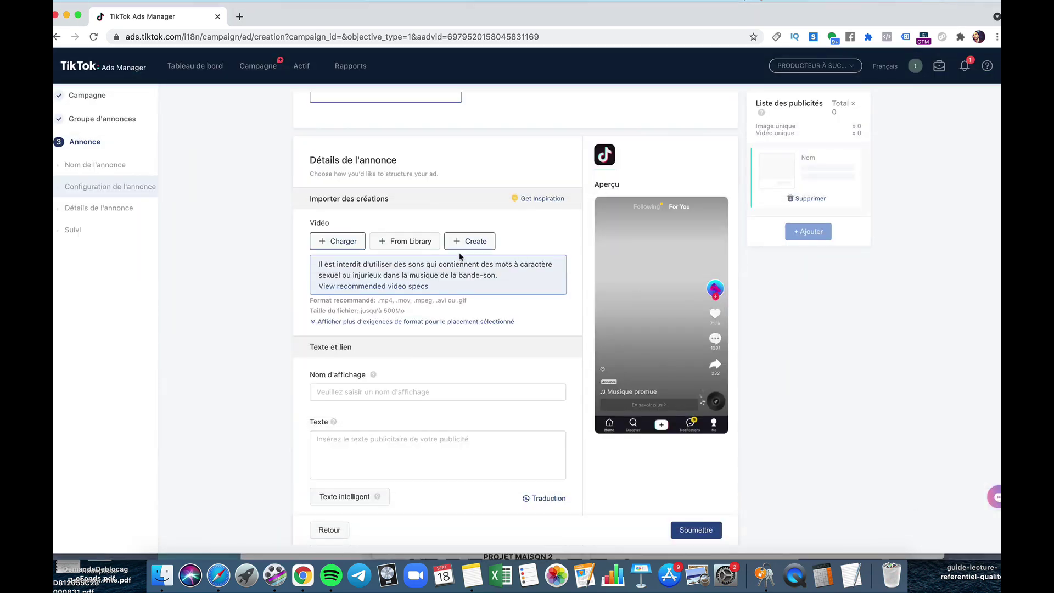
# Add the 34-second Séminaire Producteur À Succès 2021.mp4 video from the library to the ad.
pyautogui.click(409, 244)
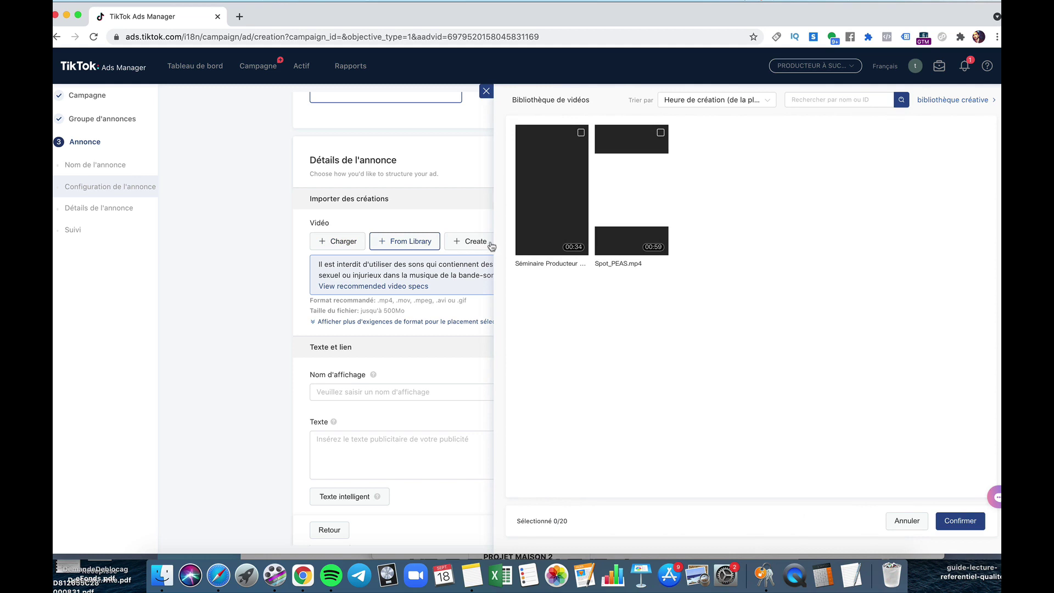
pyautogui.moveTo(535, 228)
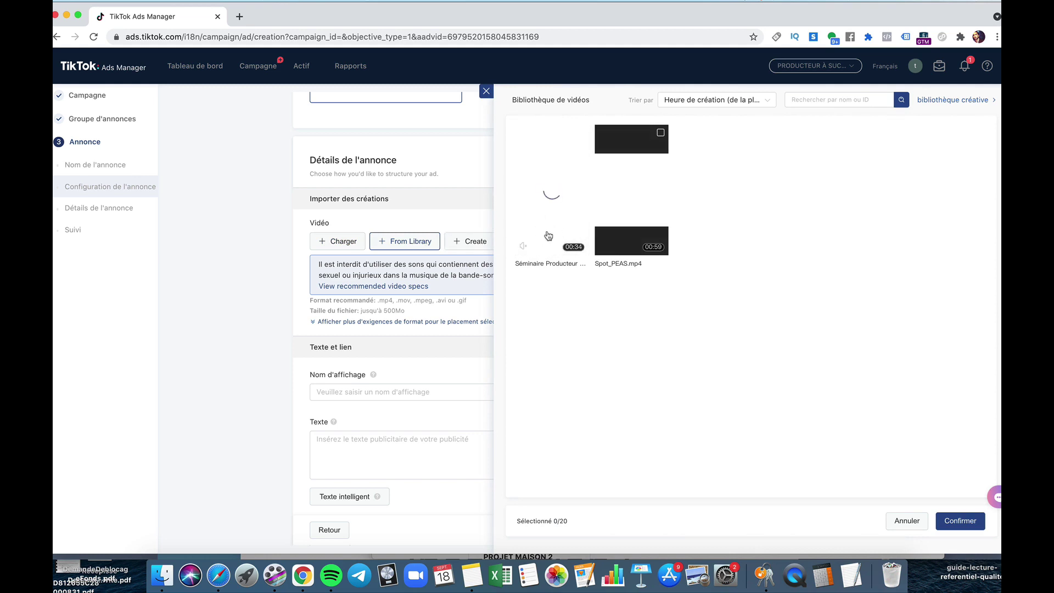
pyautogui.click(548, 236)
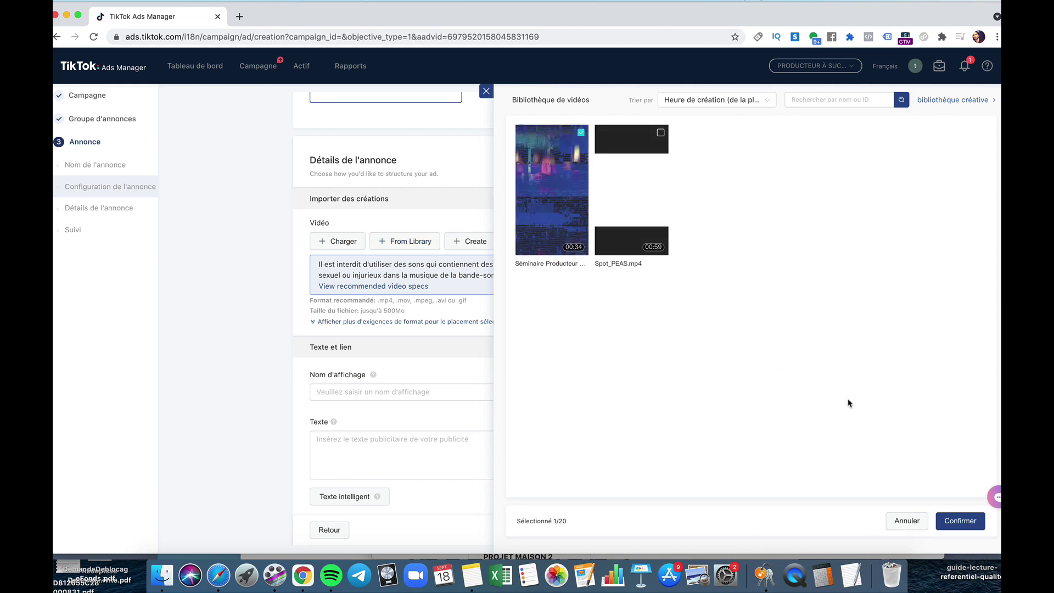
pyautogui.click(961, 521)
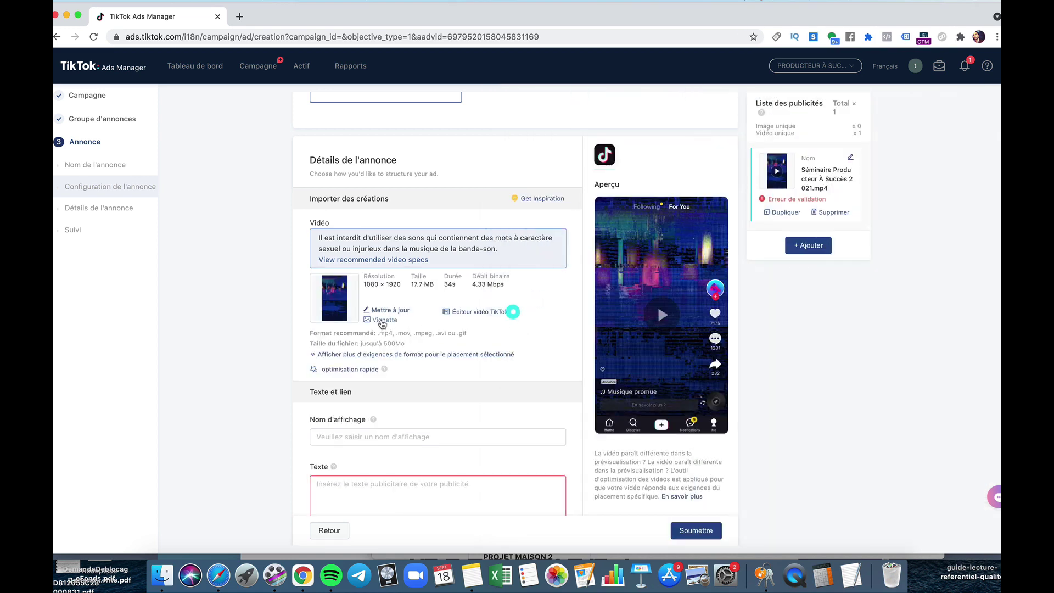
# Set the video's thumbnail to the "9 et 10 Octobre" frame and save it.
pyautogui.click(383, 321)
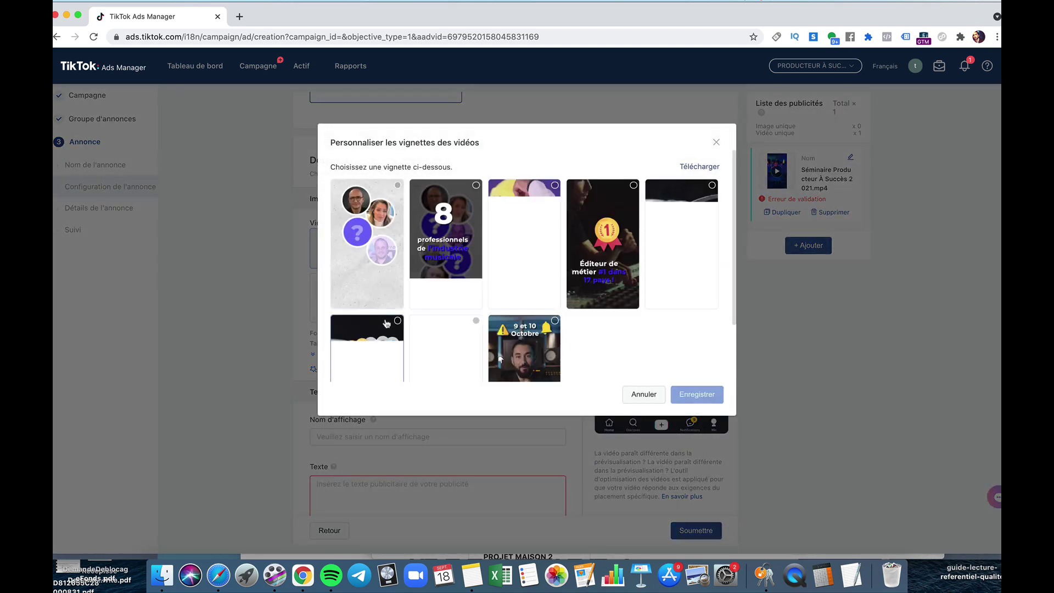
pyautogui.scroll(-2, 636, 336)
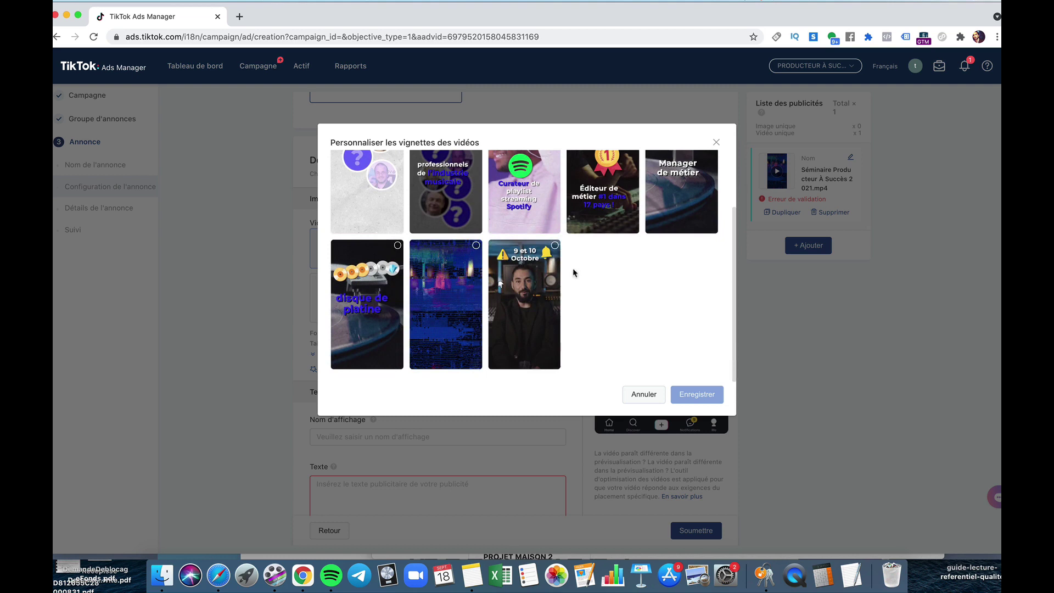
pyautogui.click(554, 246)
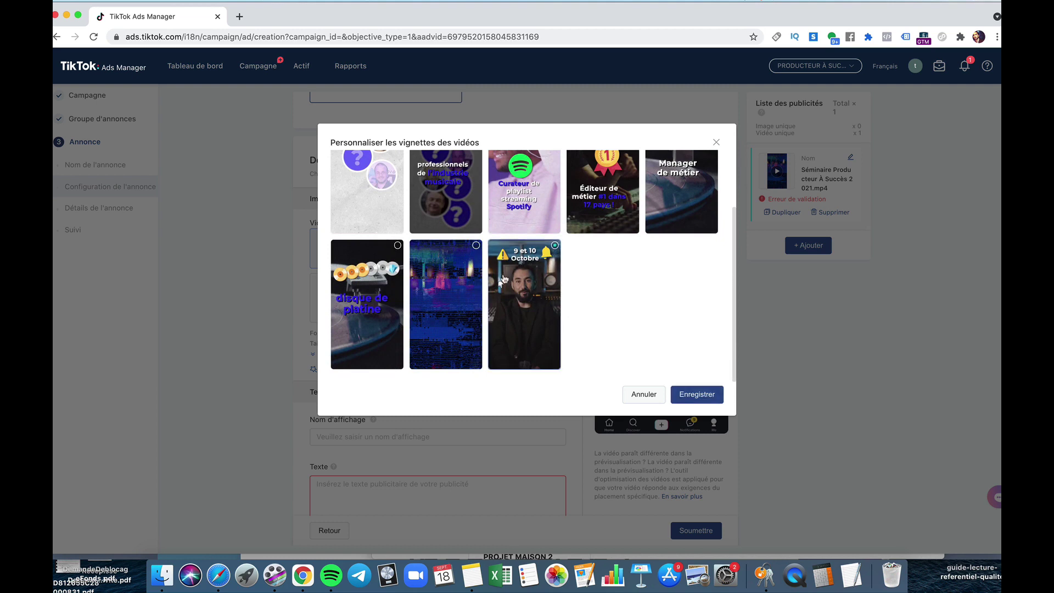
pyautogui.scroll(2, 550, 301)
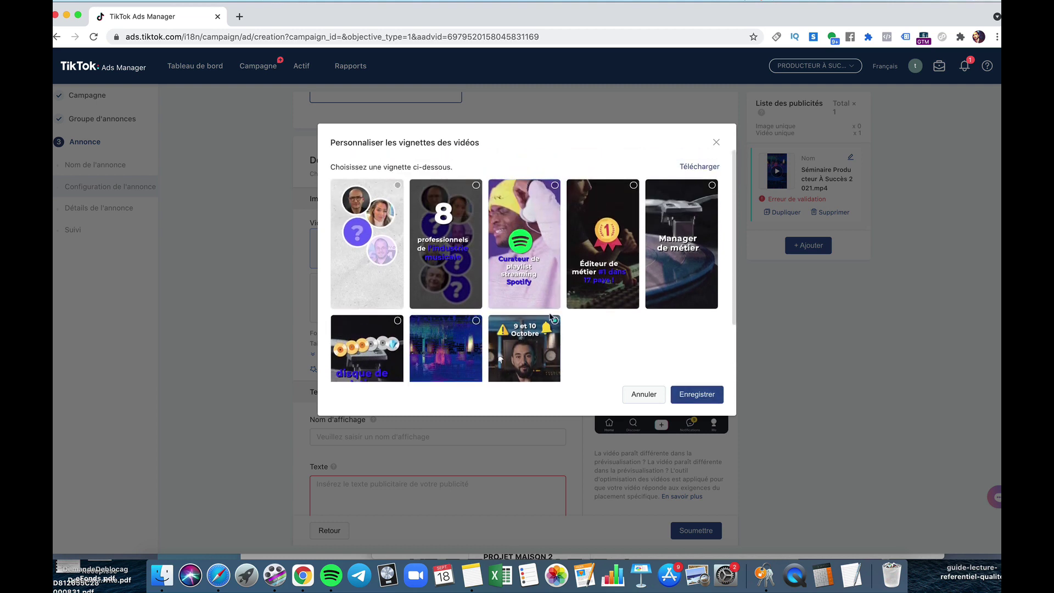
pyautogui.scroll(-1, 550, 318)
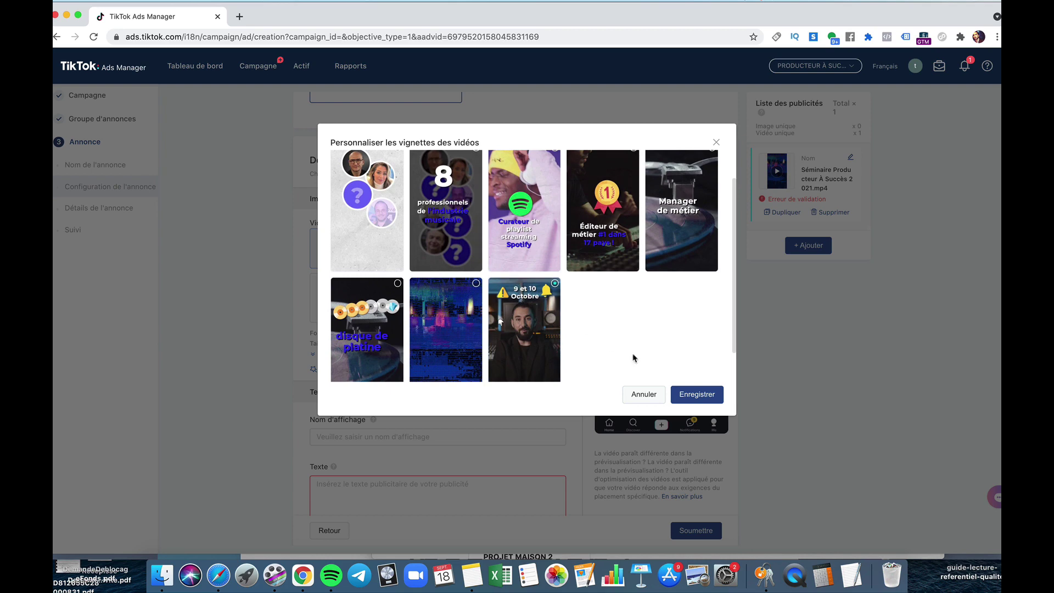
pyautogui.click(698, 398)
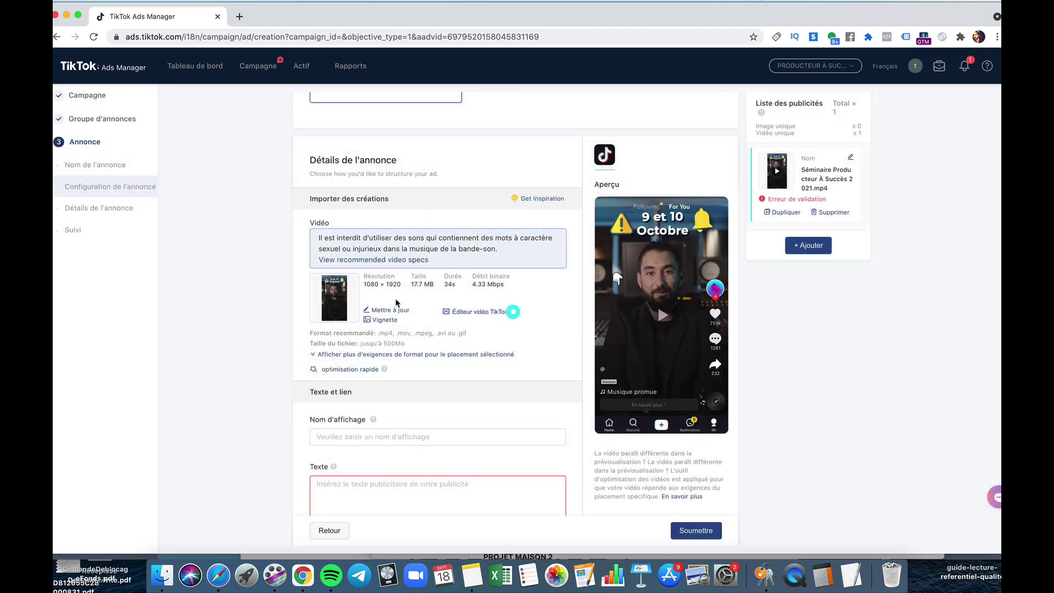
# Examine the option to upload a custom thumbnail image, then close it without choosing a file.
pyautogui.click(381, 320)
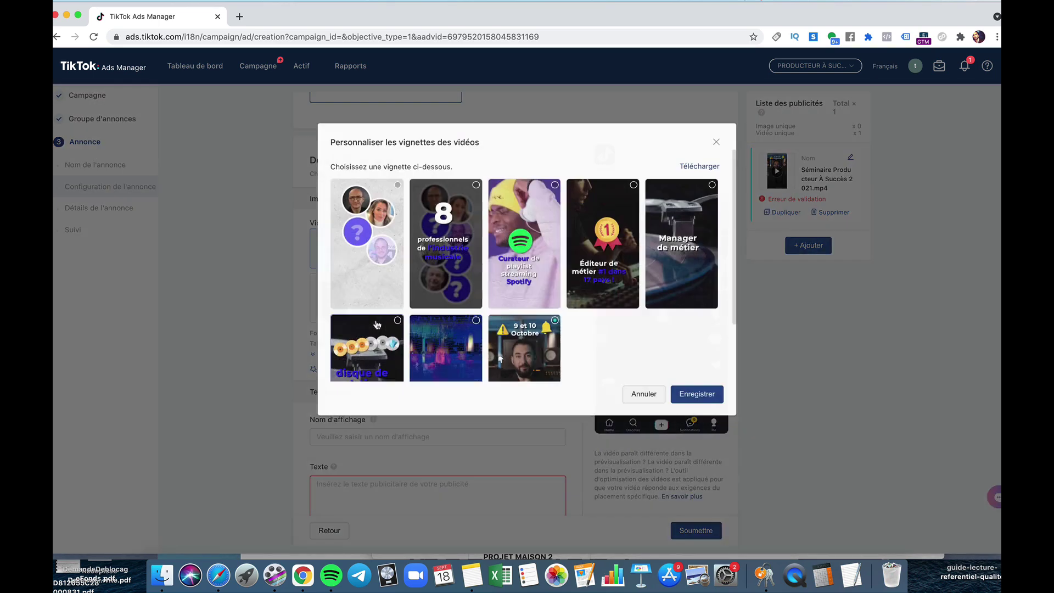
pyautogui.click(699, 166)
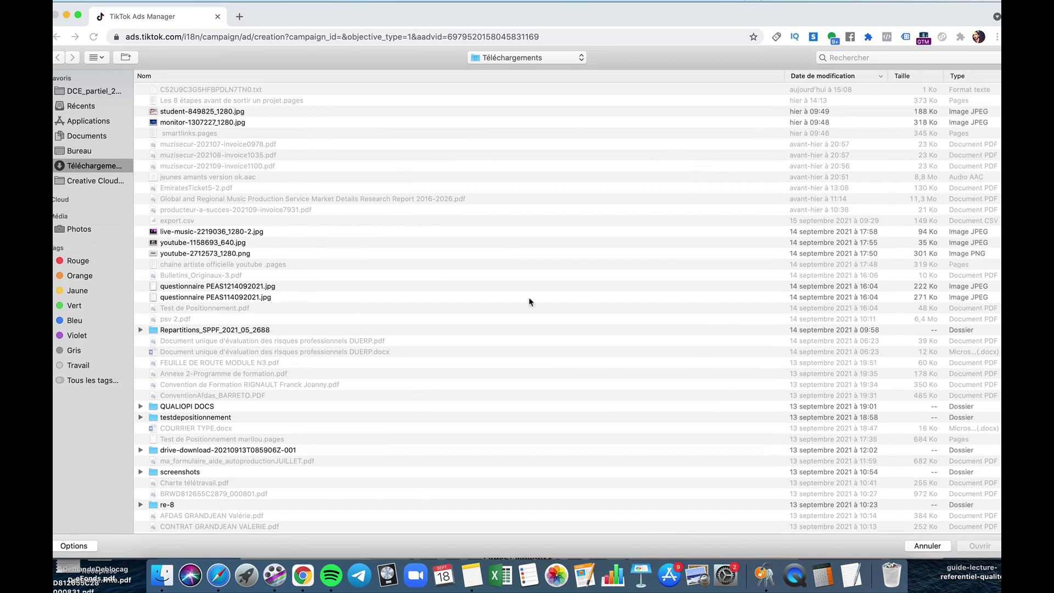
pyautogui.click(927, 546)
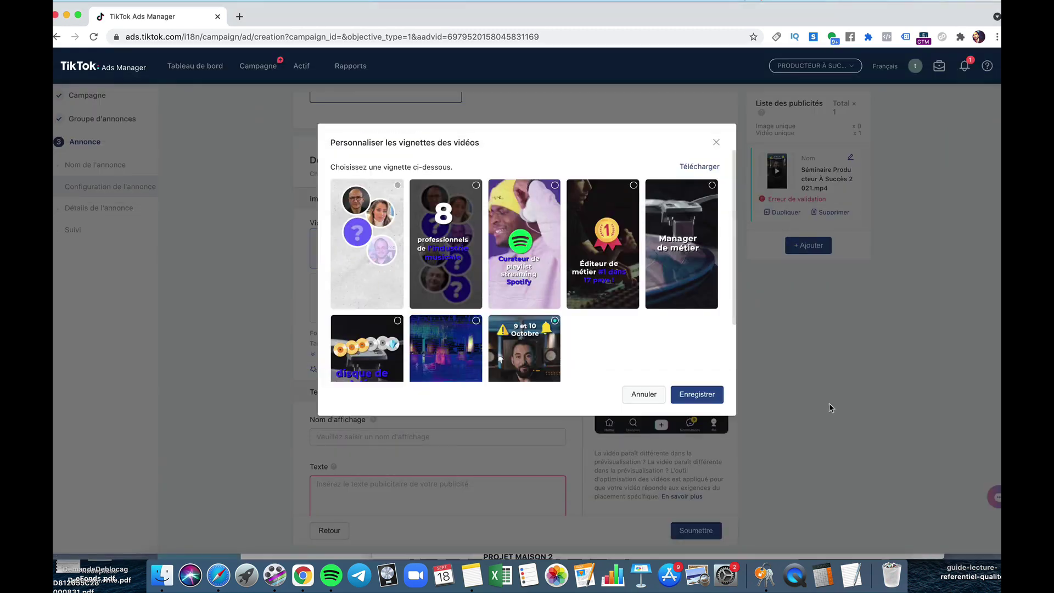
pyautogui.click(716, 144)
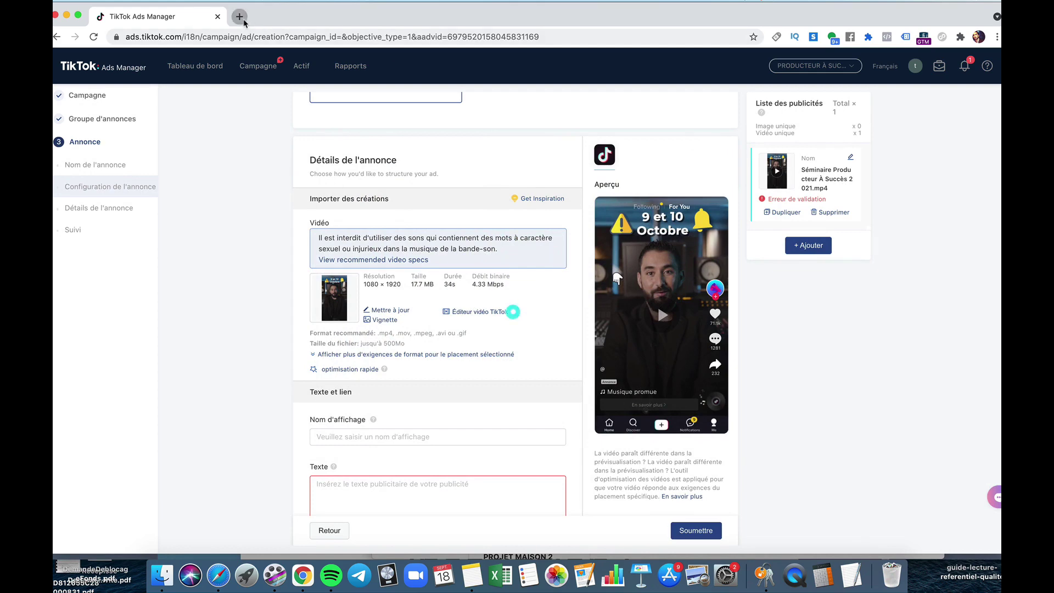
# Switch to Canva at canva.com in a new tab, search for TikTok formats and open a Cadre TikTok design.
pyautogui.click(240, 17)
pyautogui.write('can')
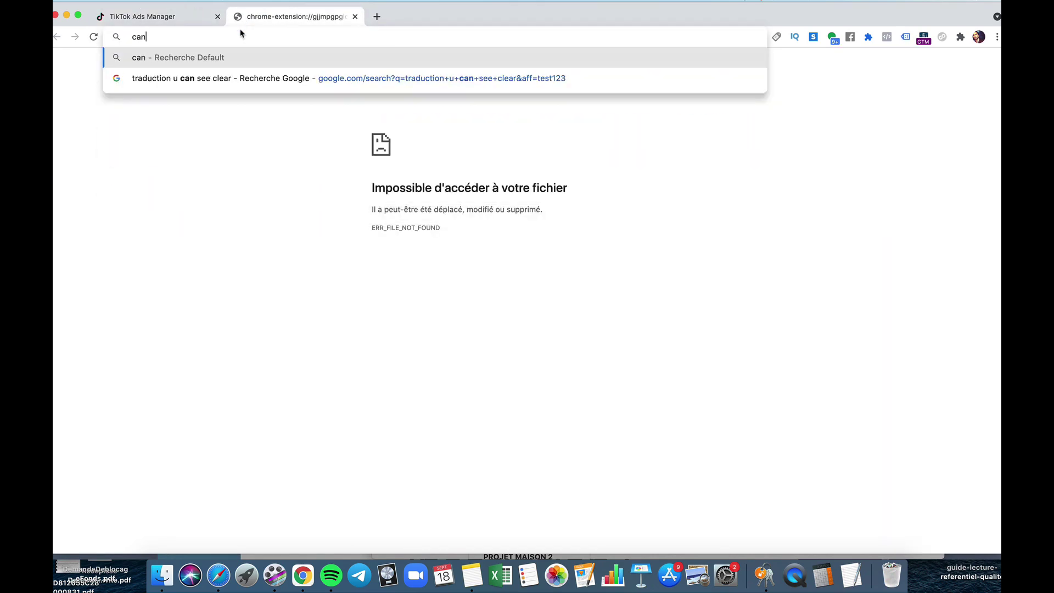
pyautogui.write('va.')
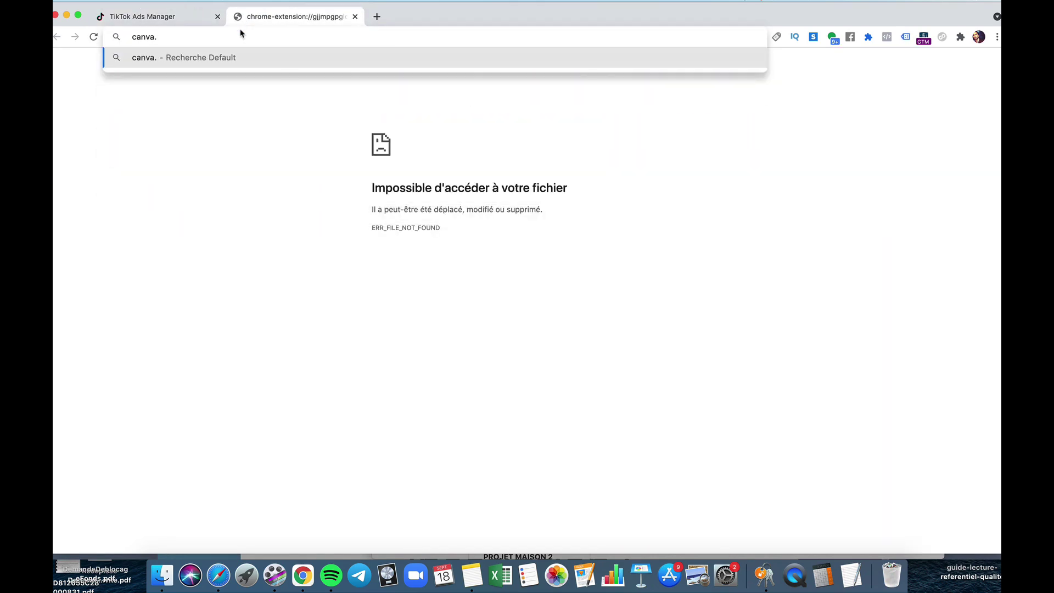
pyautogui.write('com')
pyautogui.press('Return')
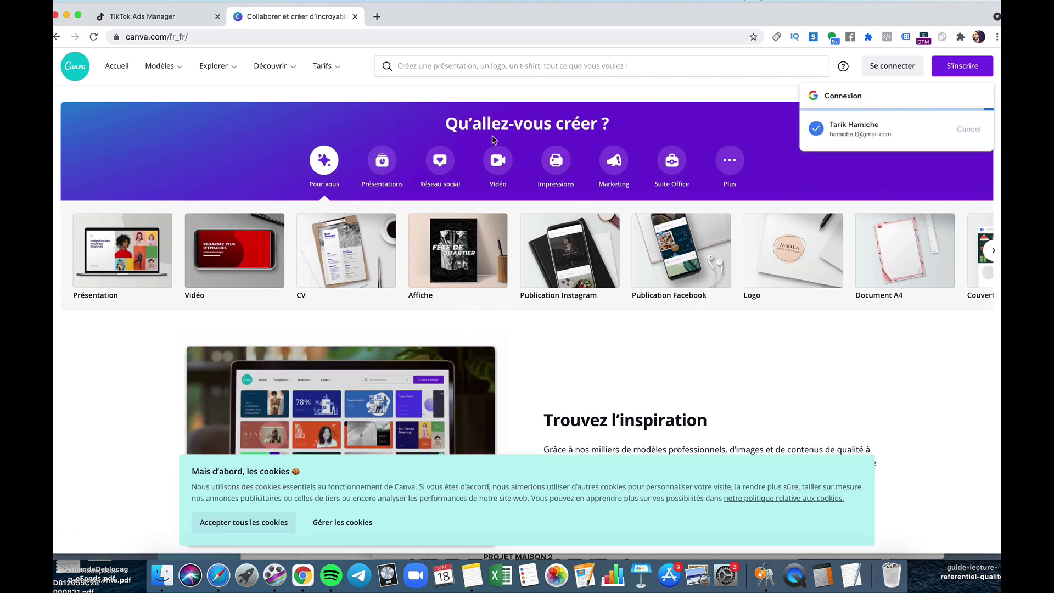
pyautogui.click(427, 65)
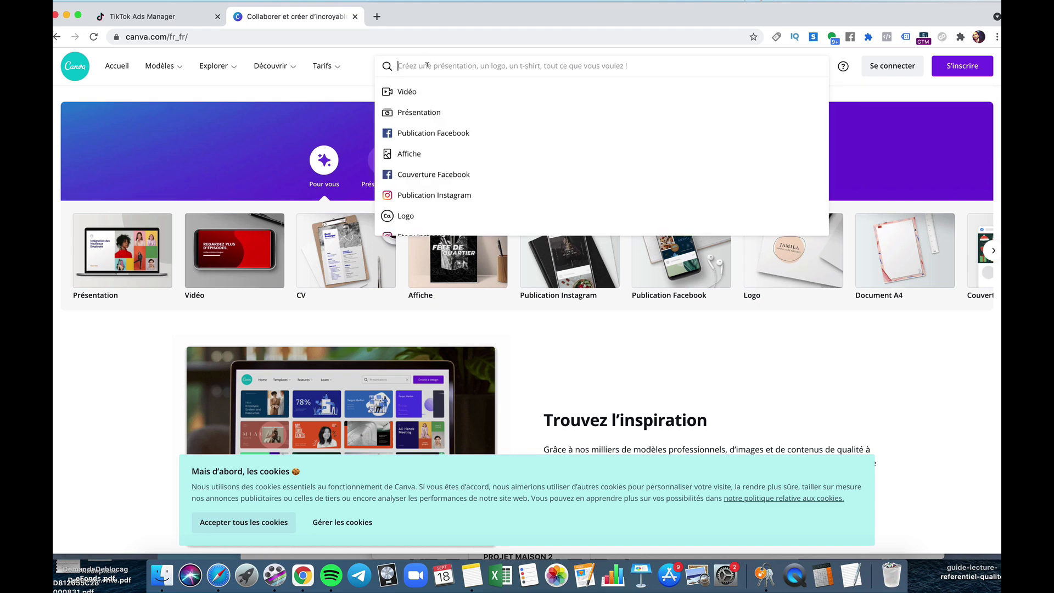
pyautogui.write('tiktol')
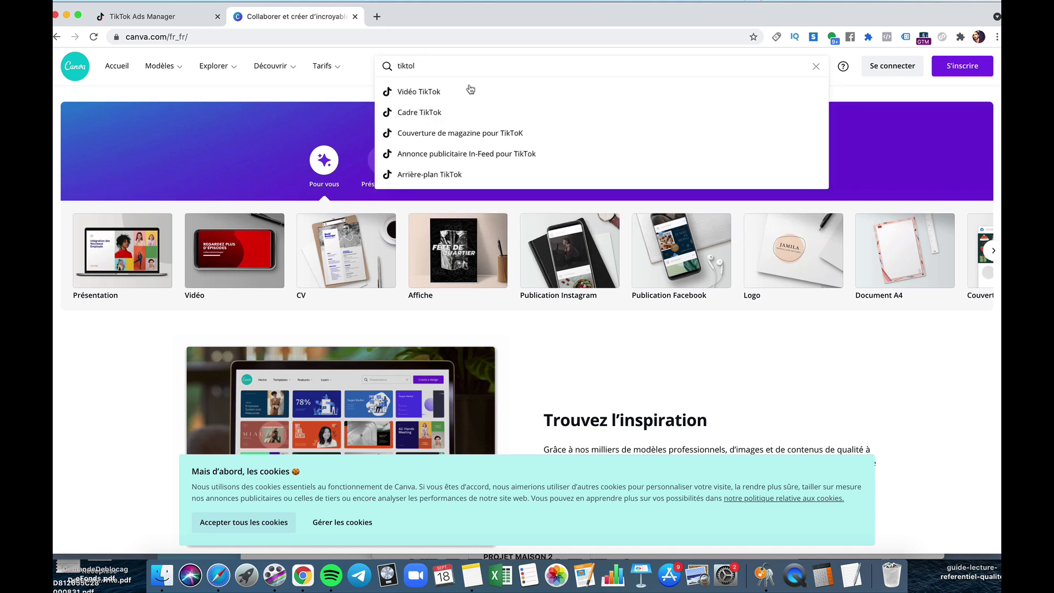
pyautogui.click(420, 113)
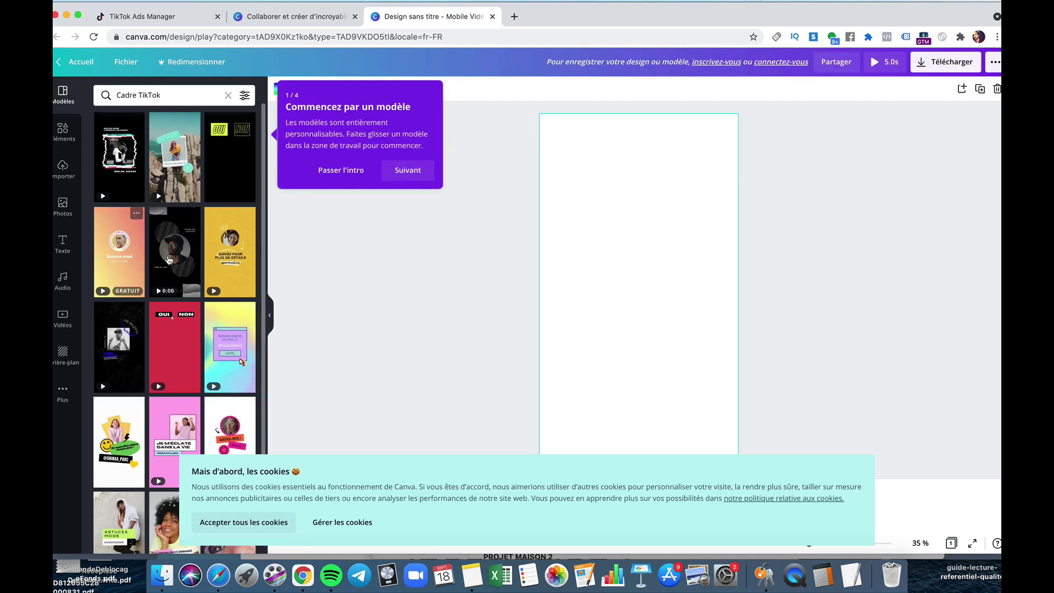
# Apply the black glitch-frame template to the blank design and replace its headline with "Séminaire Peas Live 2021".
pyautogui.moveTo(119, 165); pyautogui.dragTo(610, 202)
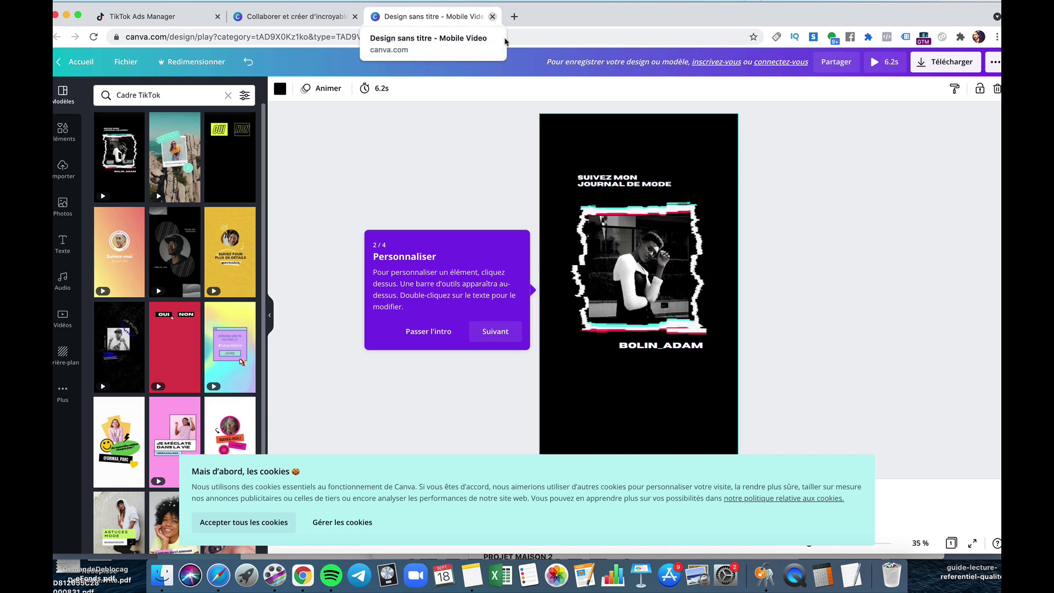
pyautogui.click(632, 183)
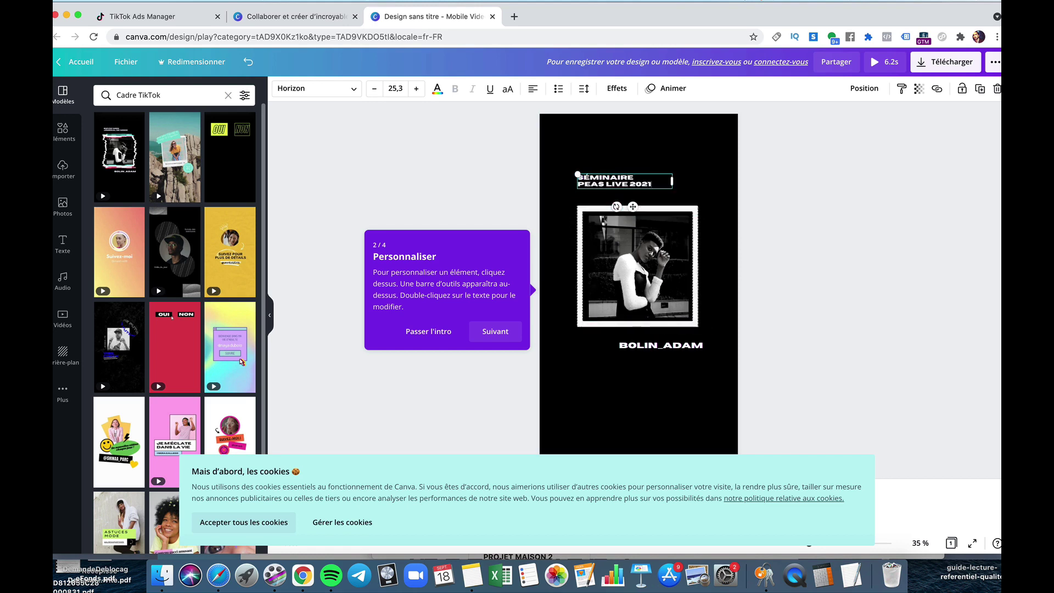
pyautogui.click(509, 186)
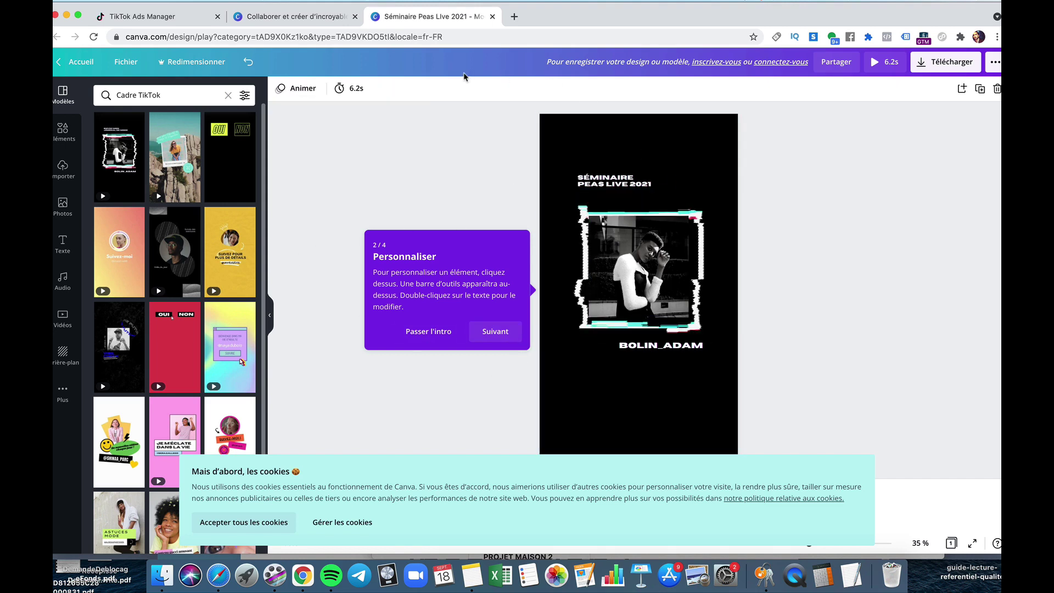
# Discard the unsaved Canva design, close the Canva pages and return to TikTok Ads Manager.
pyautogui.click(493, 17)
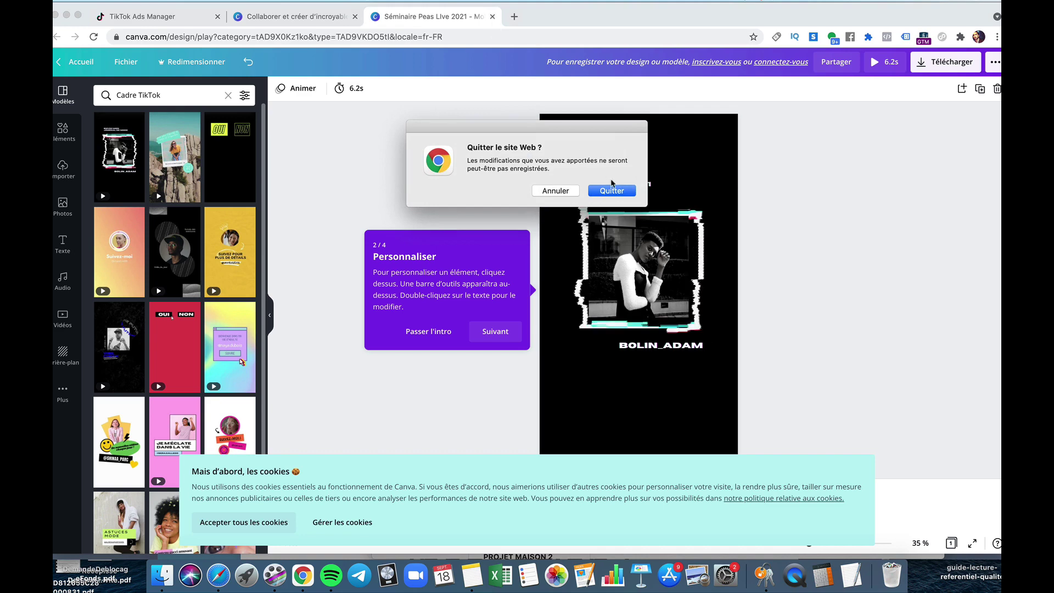
pyautogui.click(612, 191)
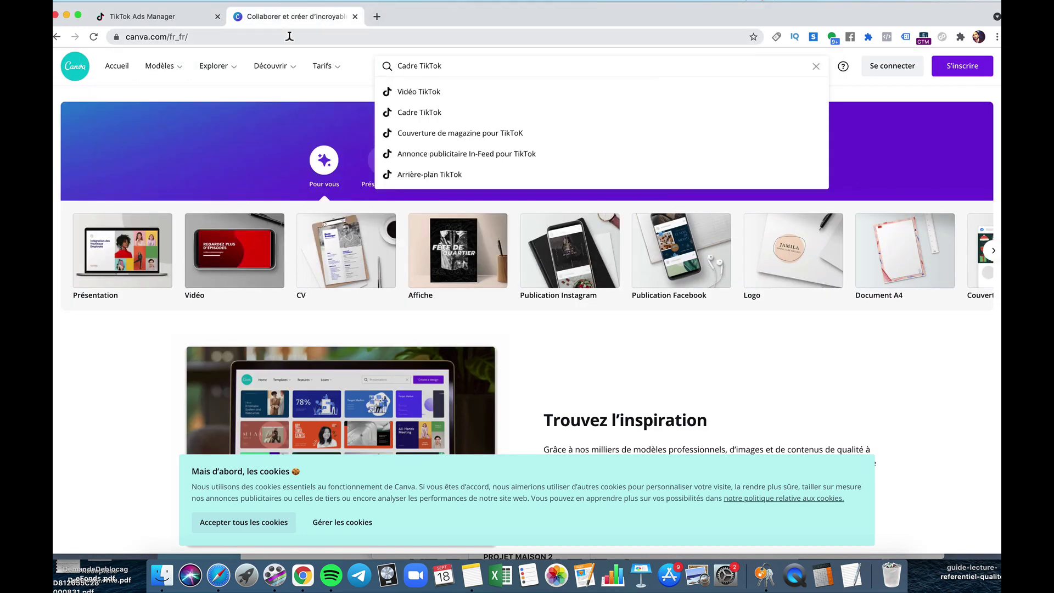
pyautogui.click(356, 17)
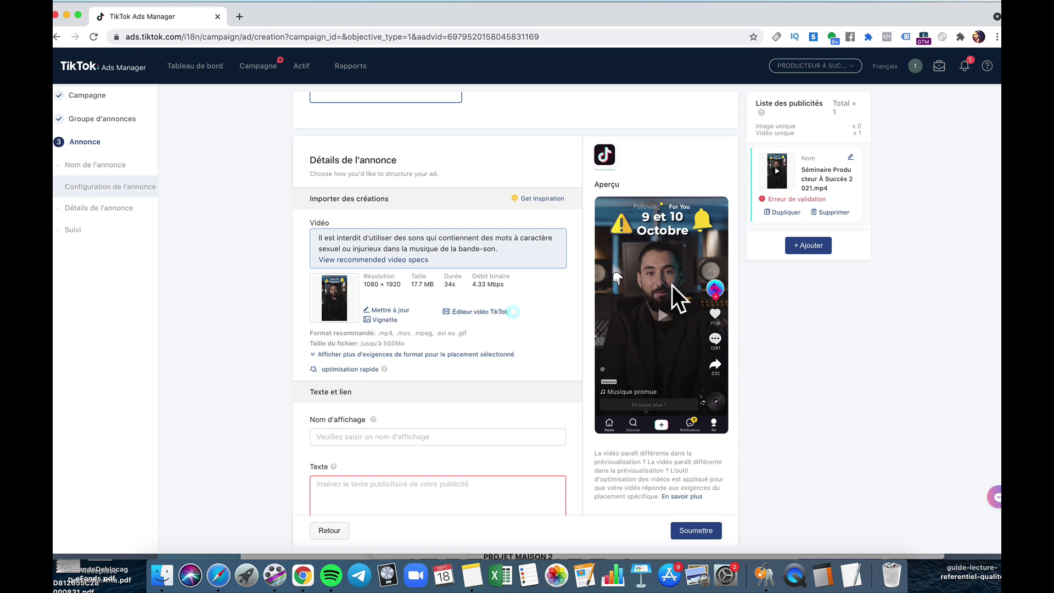
# Play the ad video in the TikTok preview, pausing and resuming it to check how it looks in the feed.
pyautogui.click(660, 317)
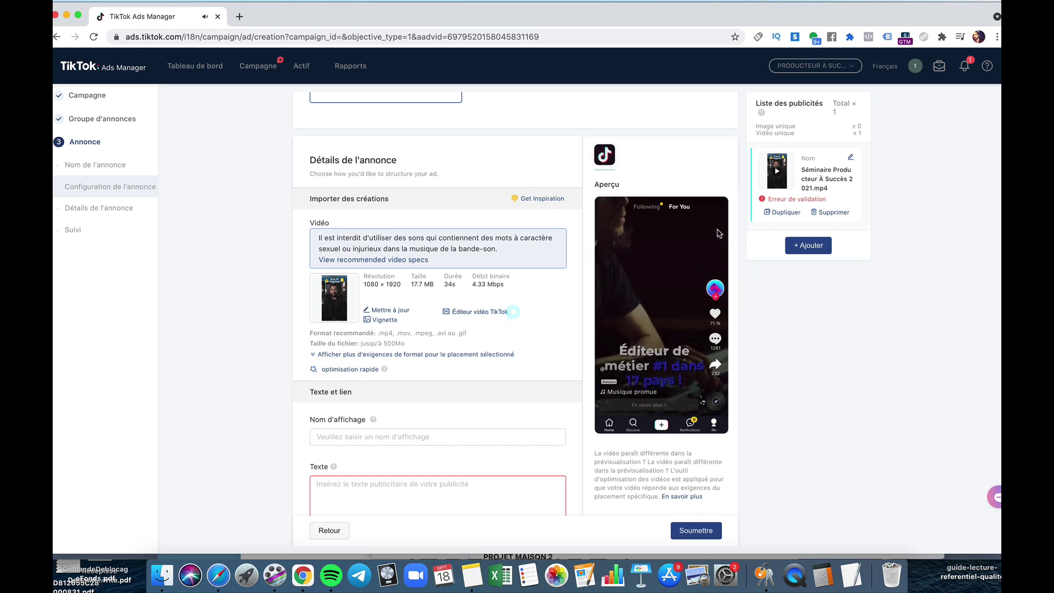
pyautogui.click(712, 368)
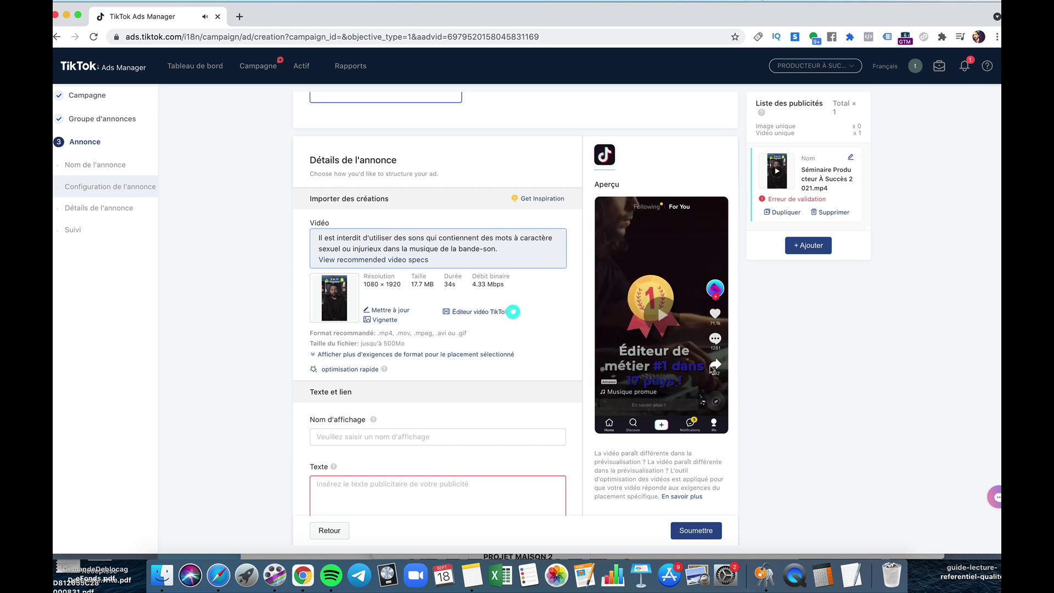
pyautogui.click(672, 323)
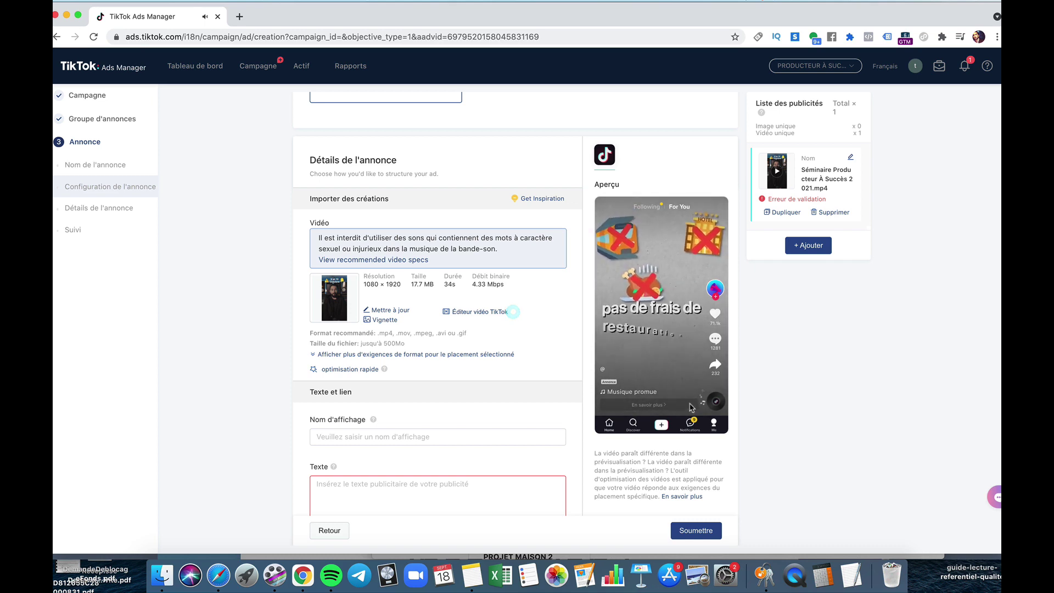
# Set the ad's display name to "producteurasucces".
pyautogui.scroll(-2, 668, 391)
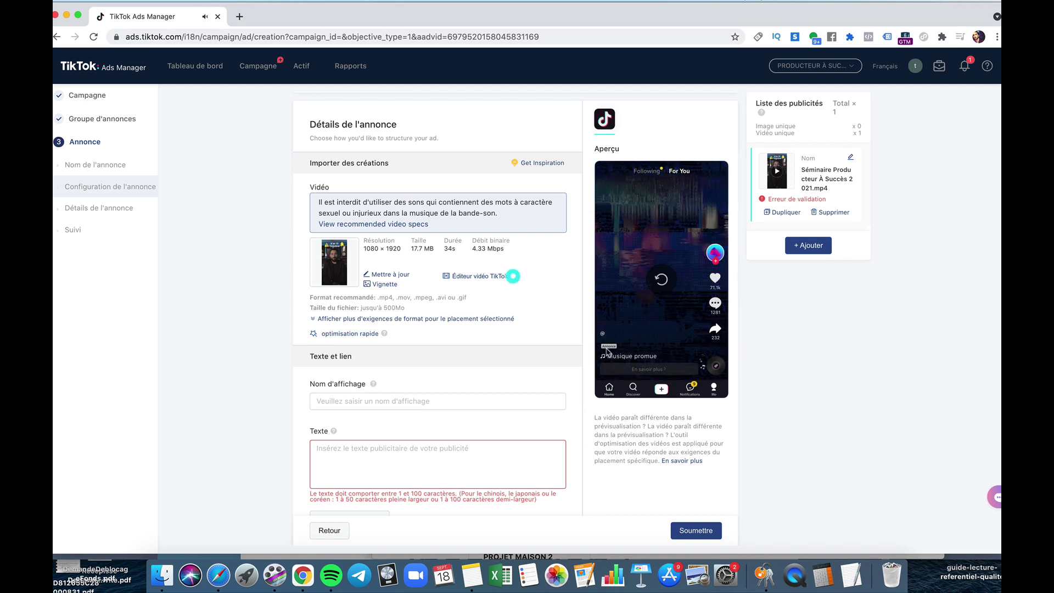
pyautogui.scroll(-2, 520, 356)
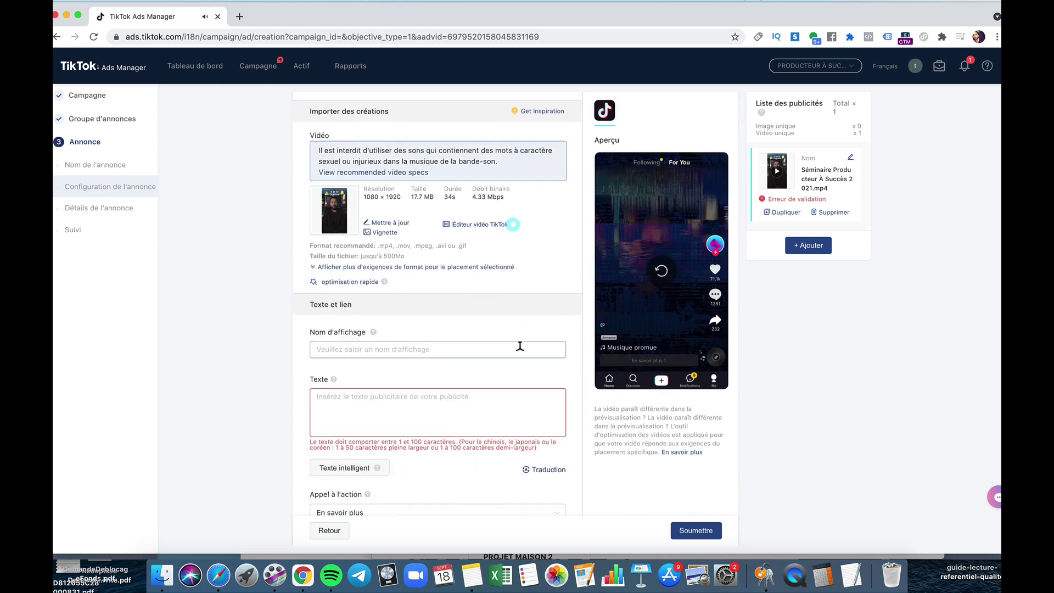
pyautogui.click(422, 347)
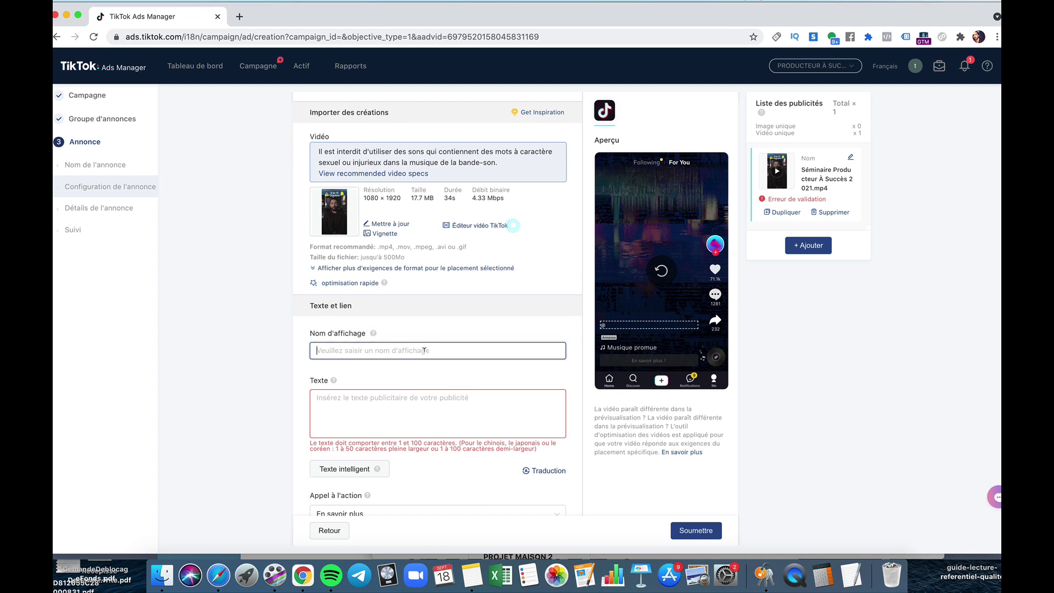
pyautogui.write('produc')
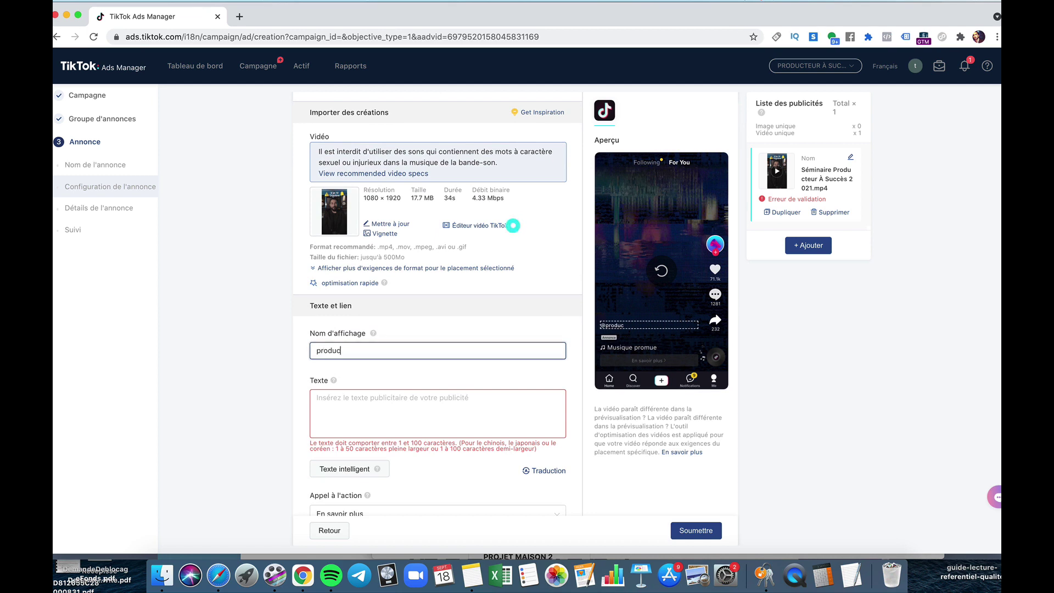
pyautogui.write('teurasucces')
# Enter the ad text "Vous êtes invité au 1er évènement Music Business de France".
pyautogui.click(481, 400)
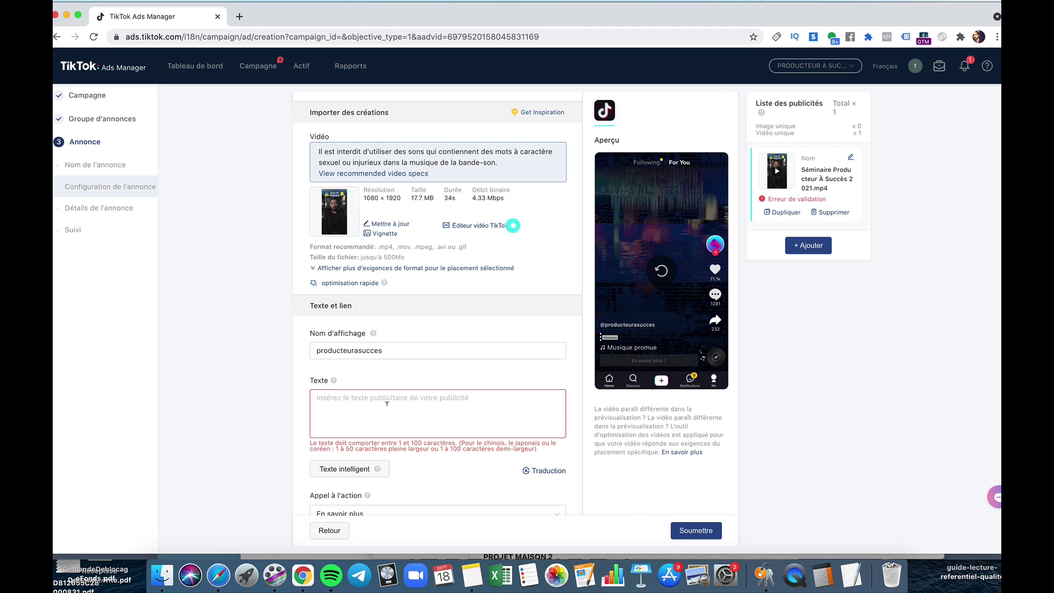
pyautogui.write('Vo')
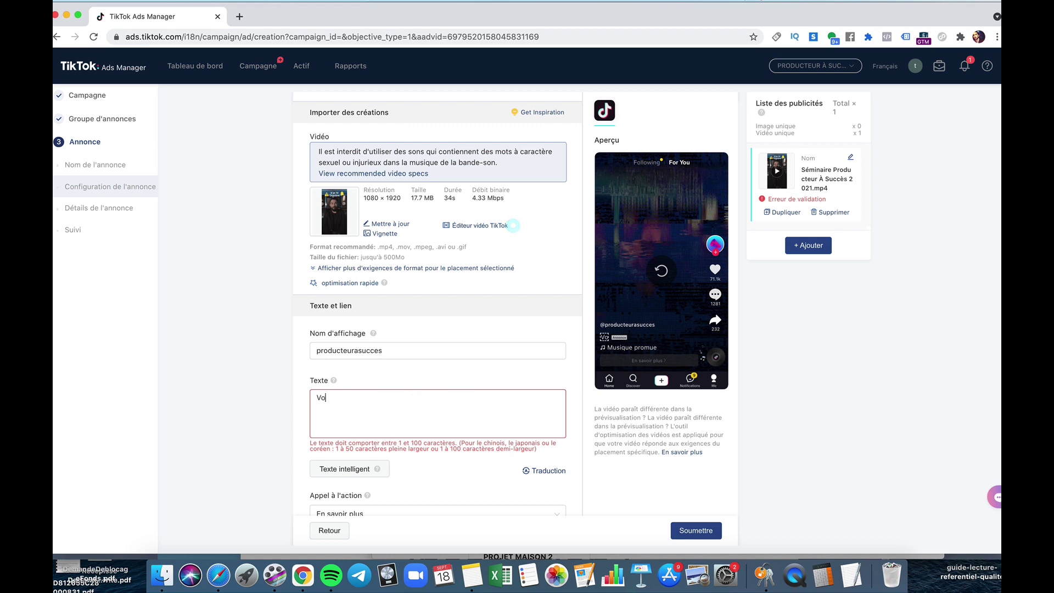
pyautogui.write('us êtes invit')
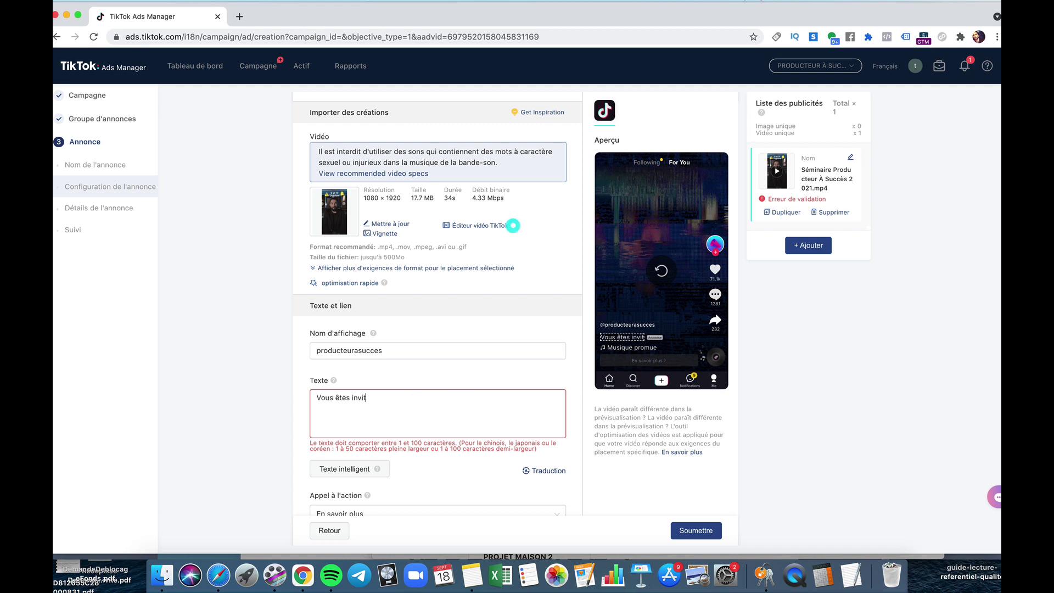
pyautogui.write('é au S')
pyautogui.press('BackSpace')
pyautogui.press('BackSpace')
pyautogui.write('1er évè')
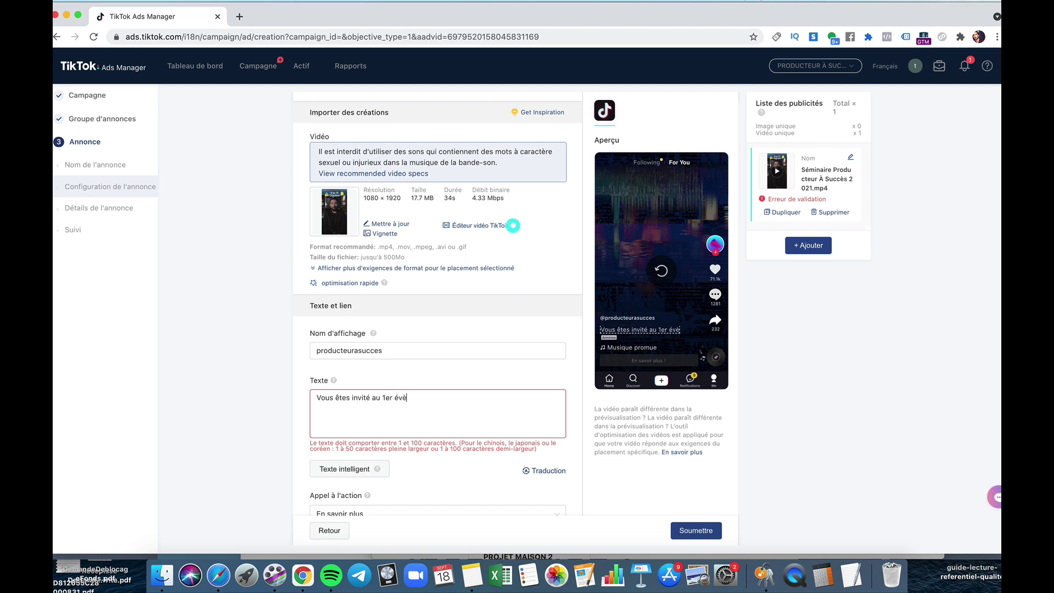
pyautogui.write('nement Music Business de France')
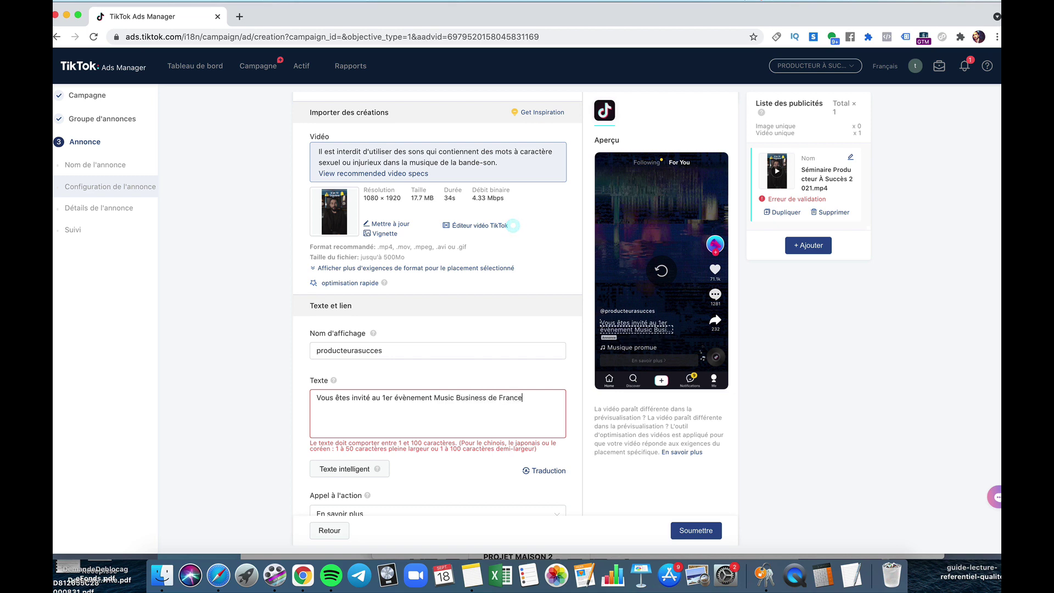
pyautogui.click(294, 429)
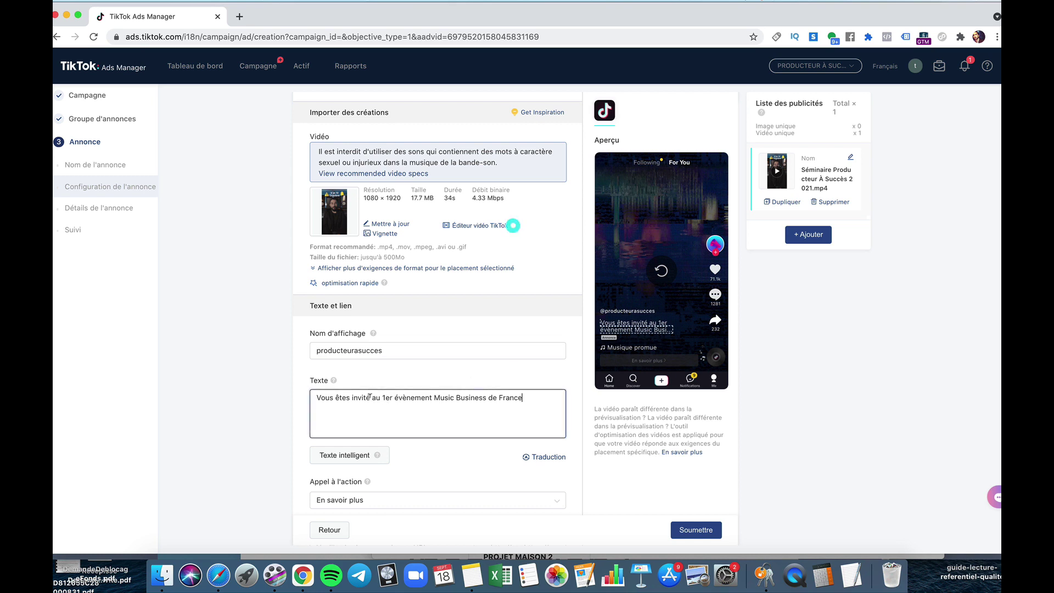
# Try rewording the opening of the ad text as "Votre invitation", and start deleting the new wording.
pyautogui.moveTo(372, 391); pyautogui.dragTo(328, 396)
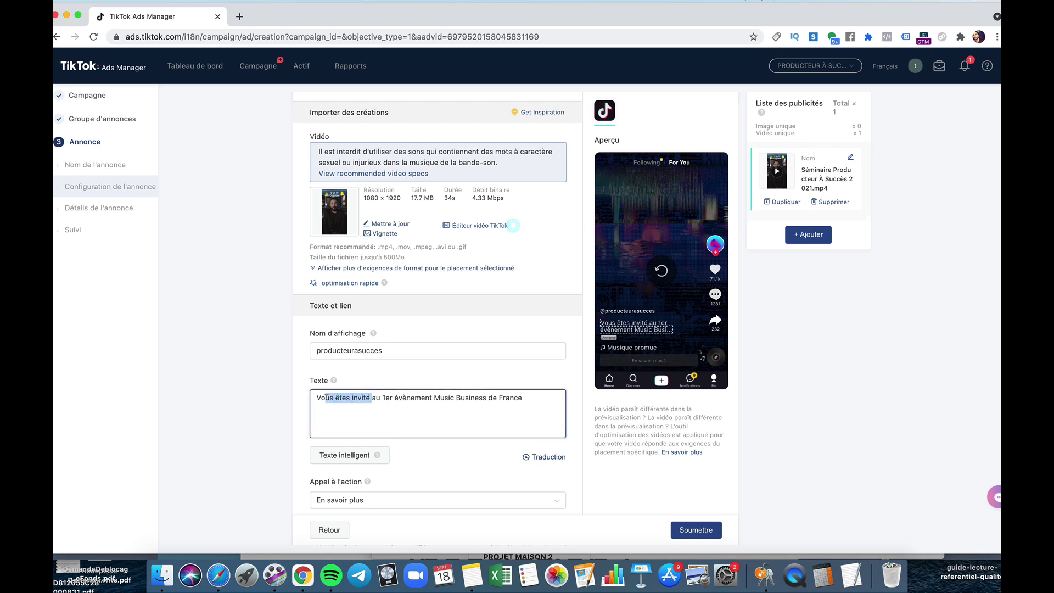
pyautogui.write('tre invitation')
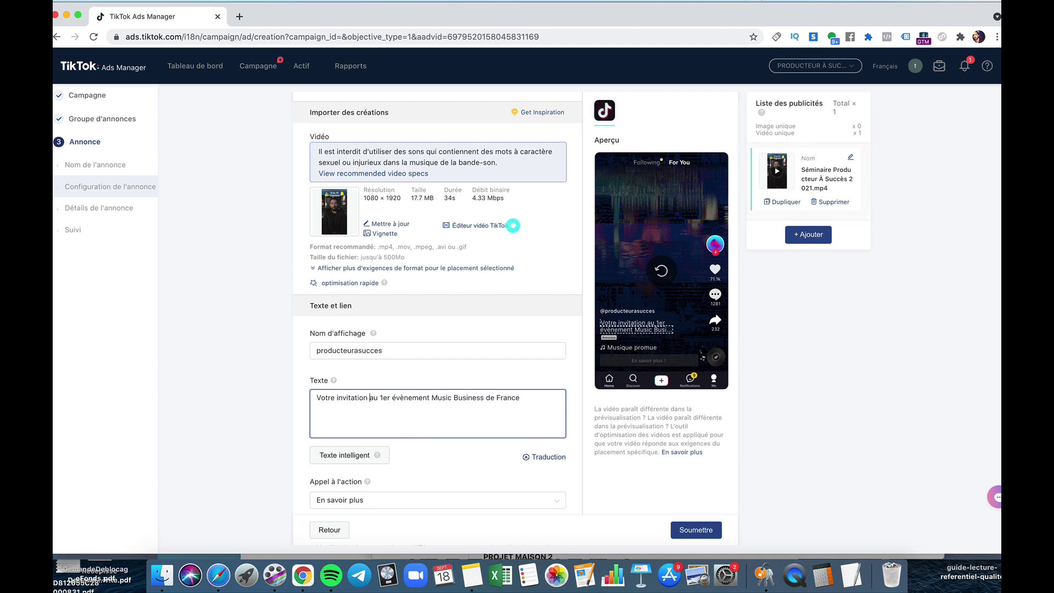
pyautogui.press('BackSpace')
pyautogui.press('BackSpace')
pyautogui.press('BackSpace')
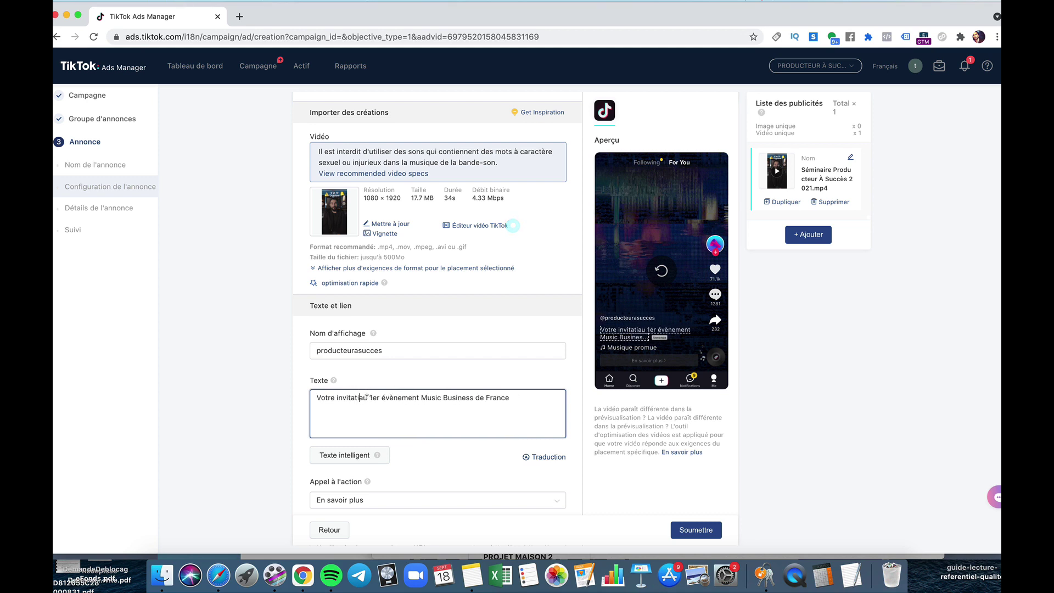
# Replace the opening of the ad text so it reads "Participez au 1er évènement Music Business de France".
pyautogui.moveTo(366, 397); pyautogui.dragTo(314, 397)
pyautogui.write('Par')
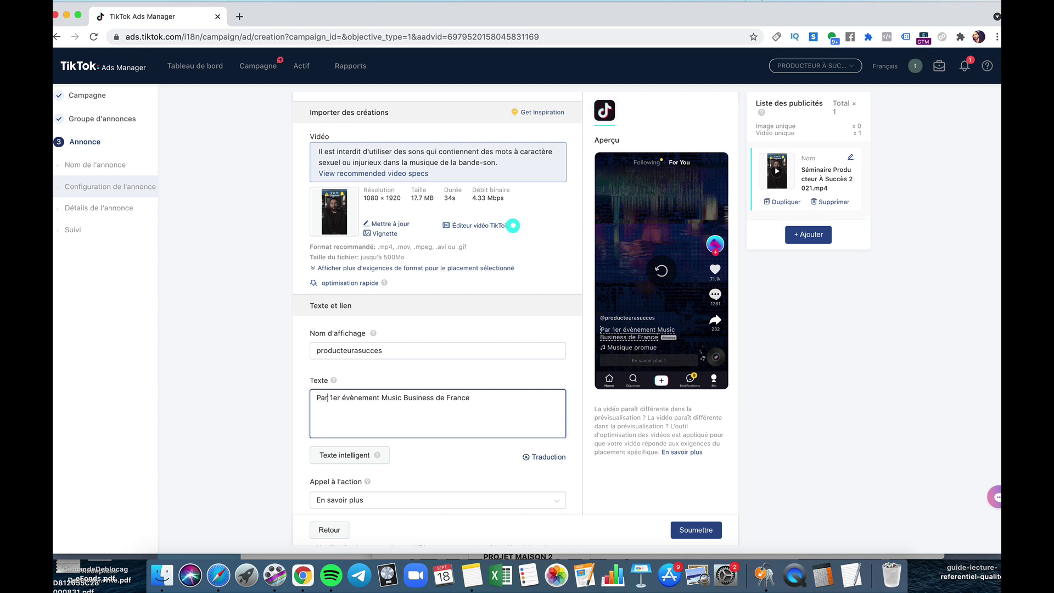
pyautogui.write('ticipz')
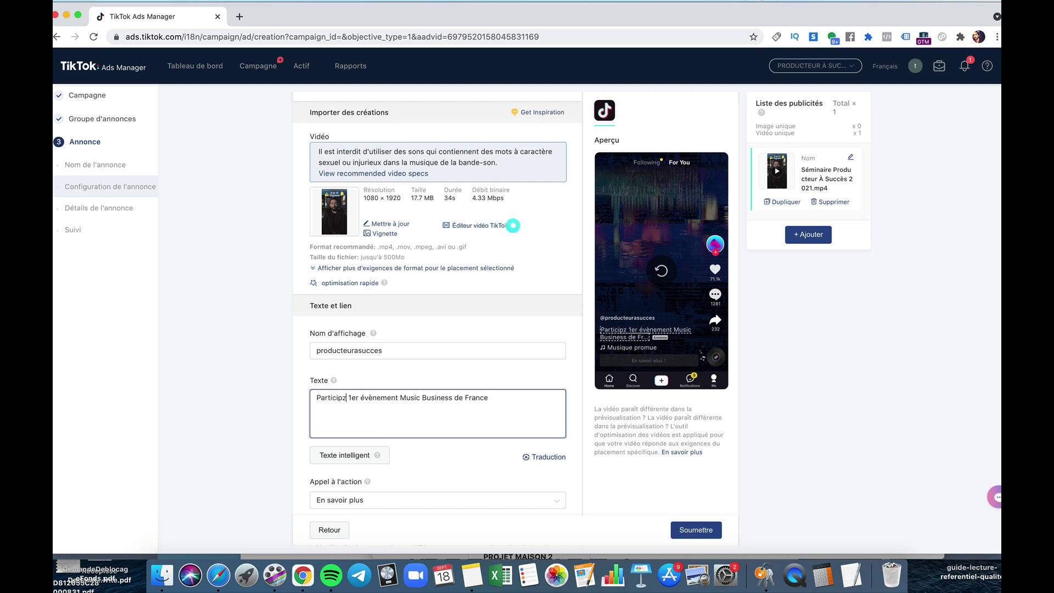
pyautogui.press('BackSpace')
pyautogui.write('ez au')
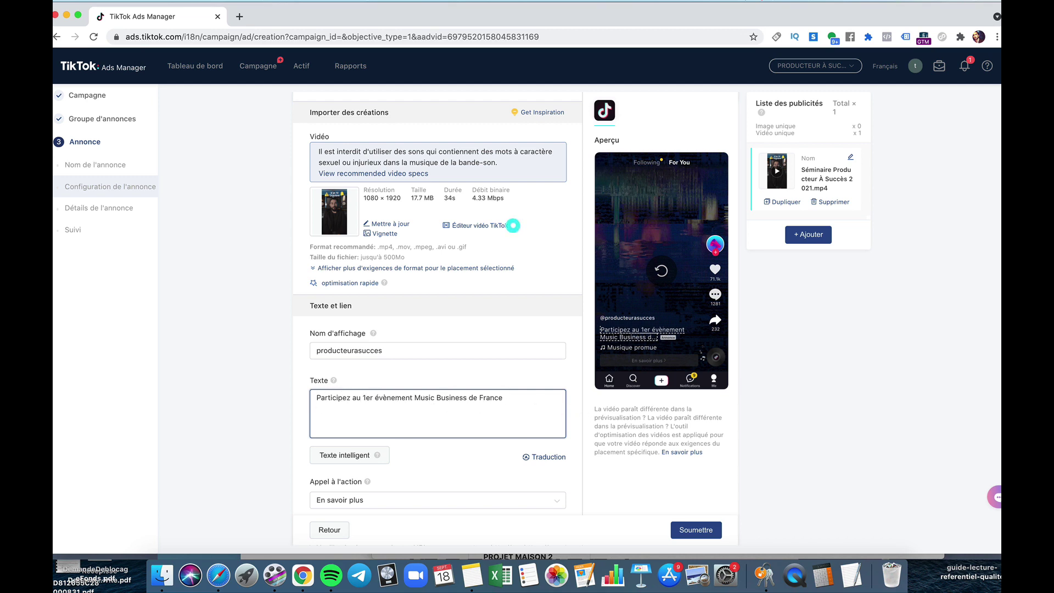
pyautogui.click(284, 405)
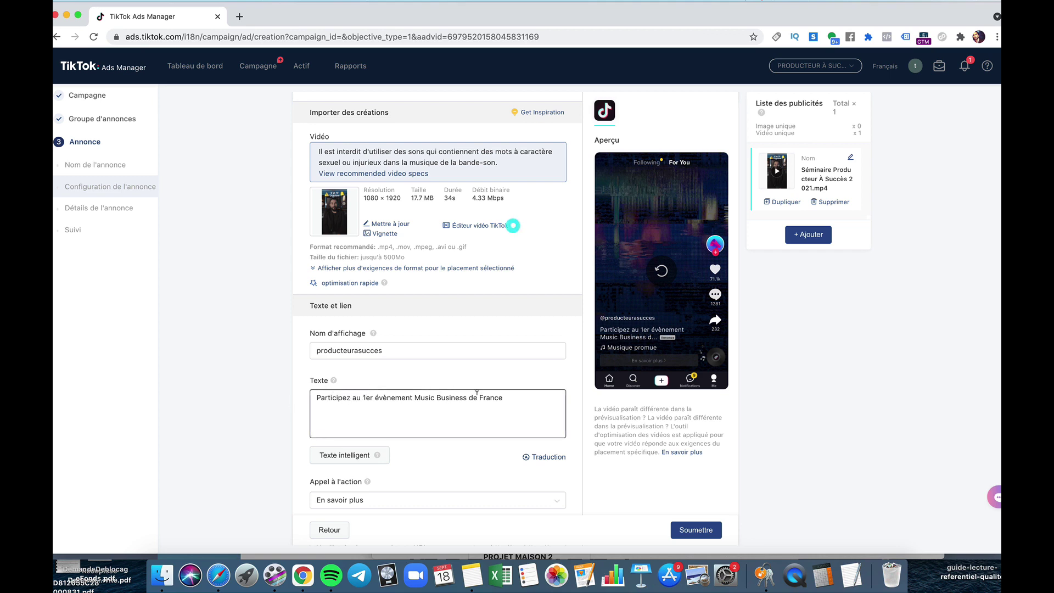
# Expand the additional video format requirements for the selected placement to review the ratios, resolutions and duration.
pyautogui.scroll(-2, 499, 392)
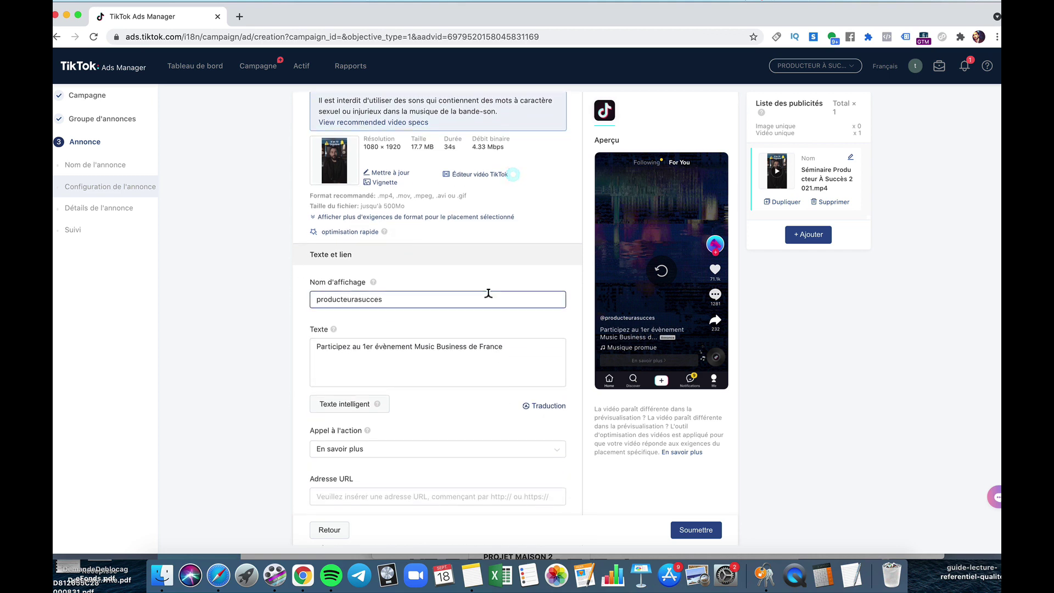
pyautogui.scroll(2, 548, 351)
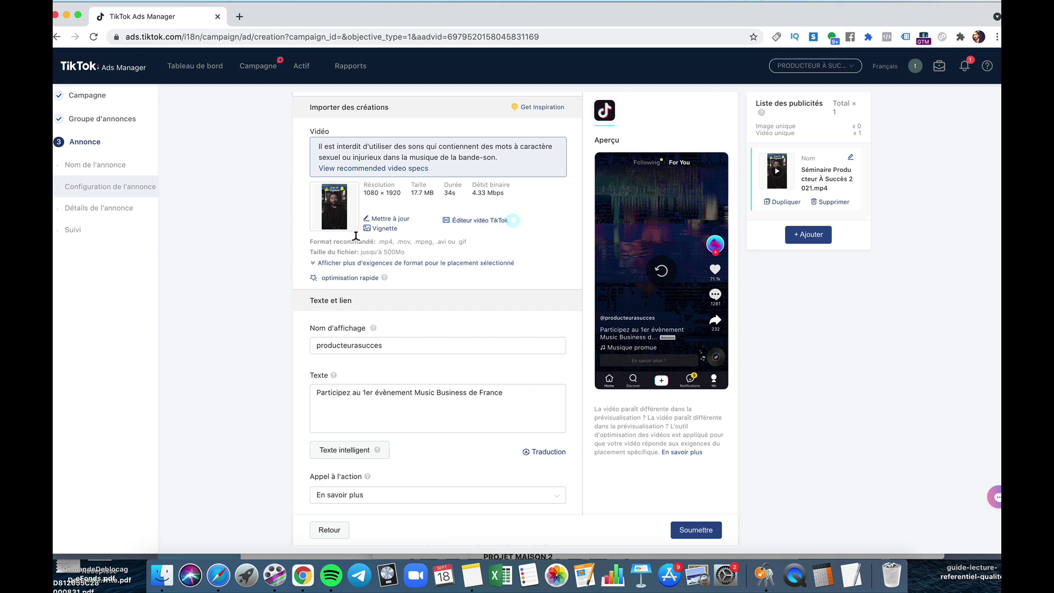
pyautogui.click(338, 264)
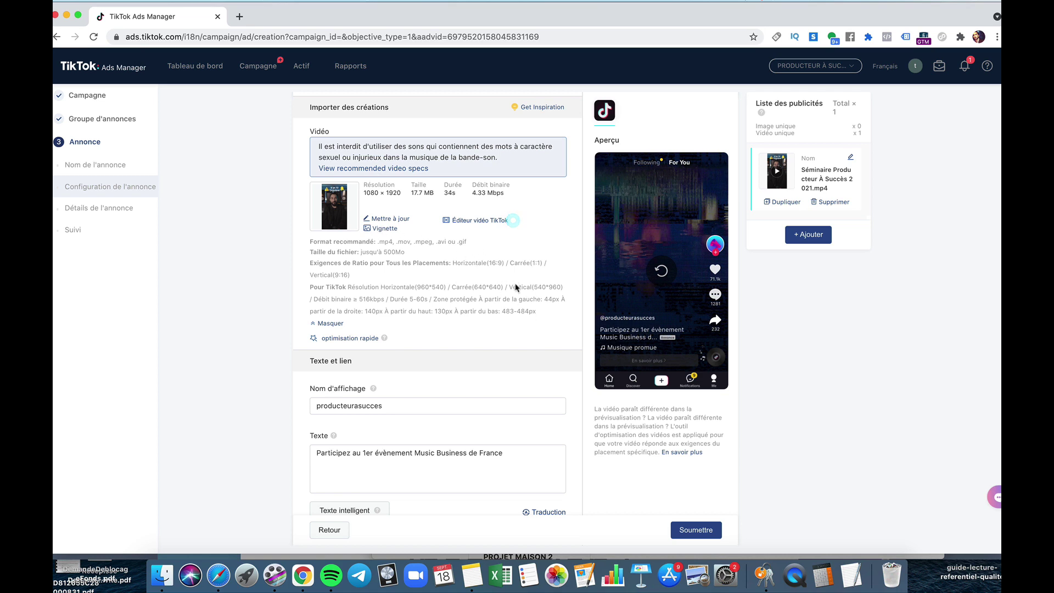
# Try Télécharger as the call to action, review the other available options, and set it back to En savoir plus.
pyautogui.scroll(-5, 447, 383)
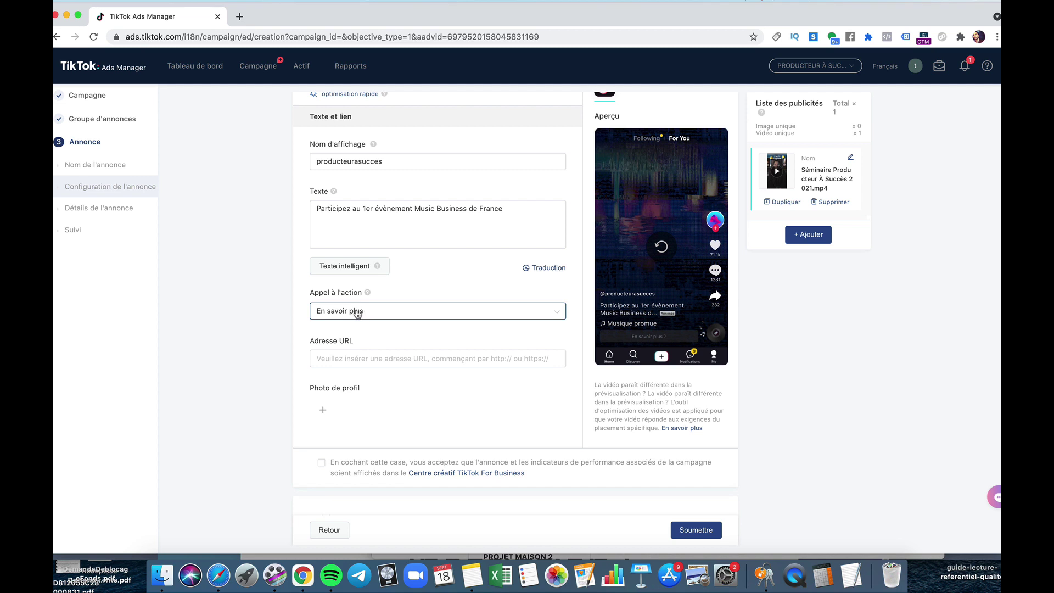
pyautogui.click(430, 311)
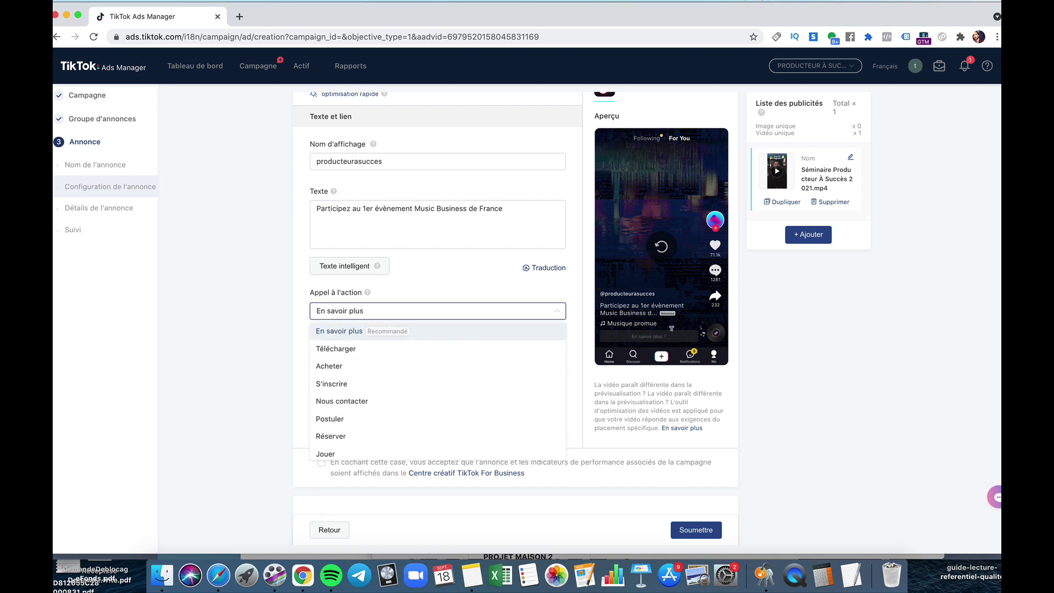
pyautogui.click(335, 349)
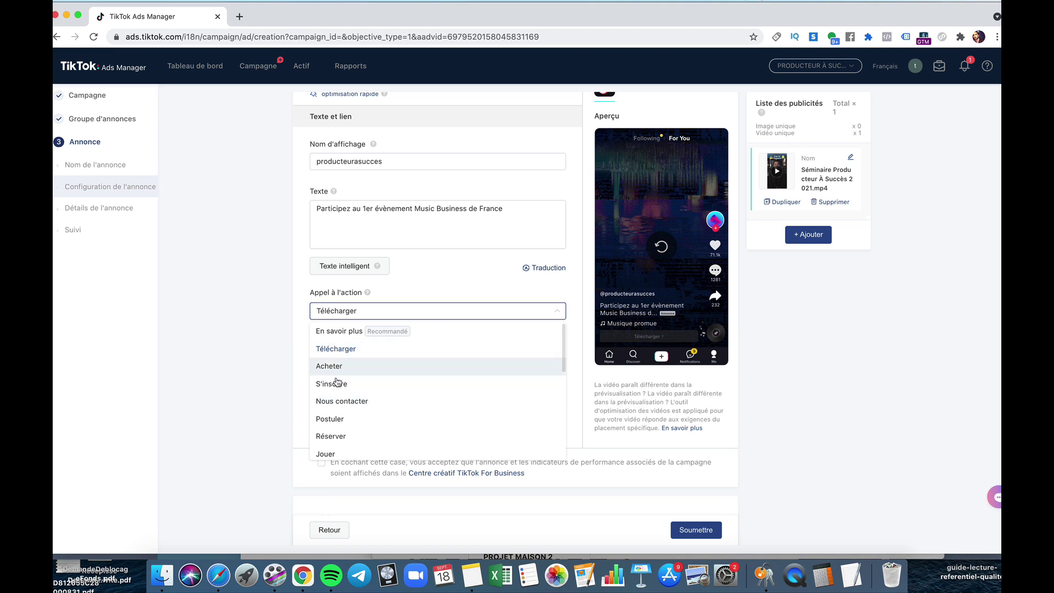
pyautogui.scroll(-10, 369, 406)
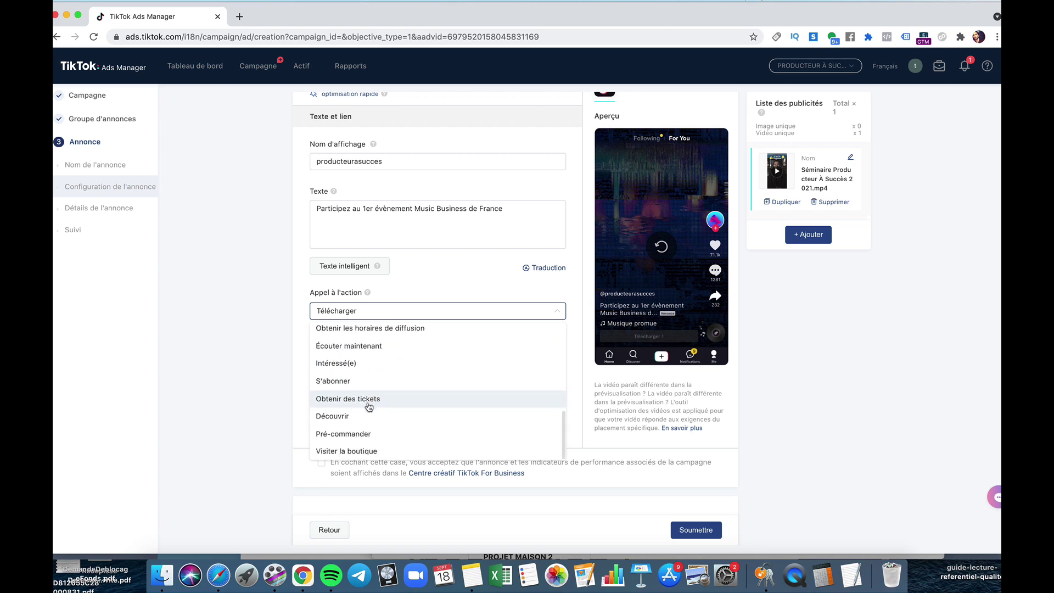
pyautogui.scroll(-5, 369, 406)
pyautogui.scroll(8, 352, 370)
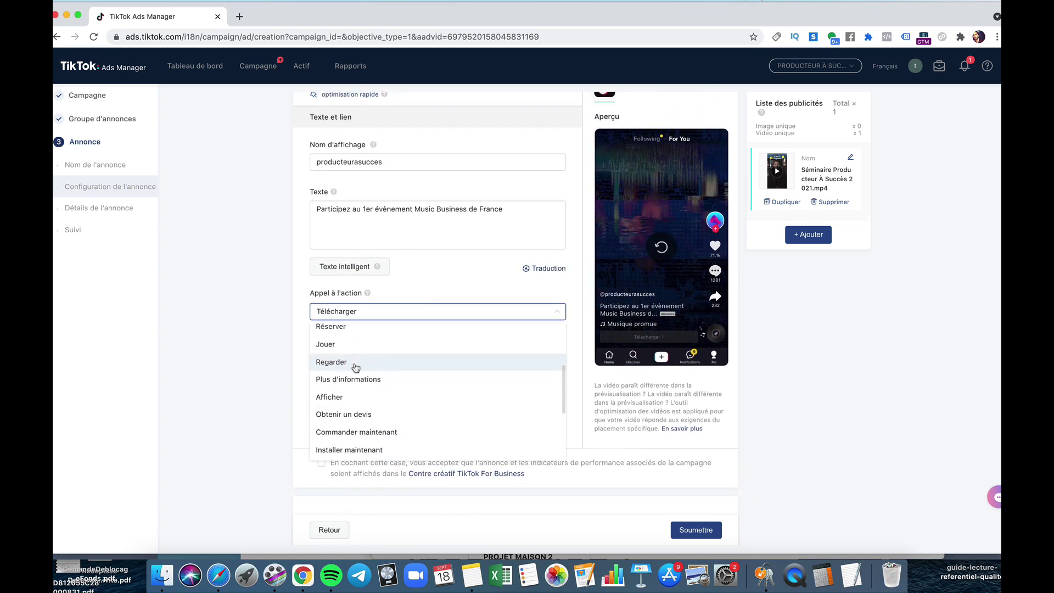
pyautogui.scroll(3, 355, 368)
pyautogui.click(338, 330)
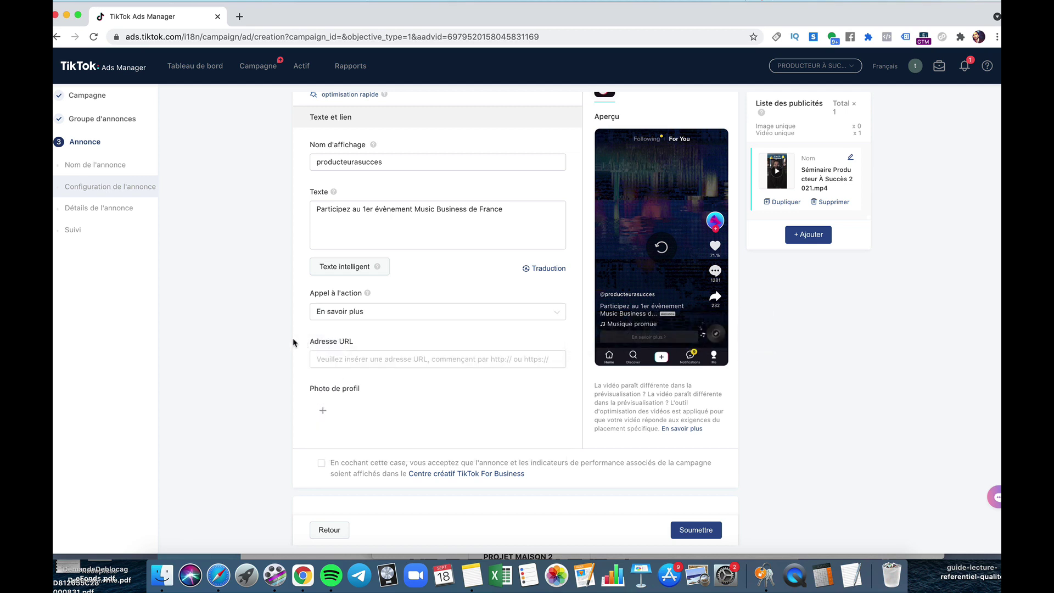
pyautogui.click(351, 354)
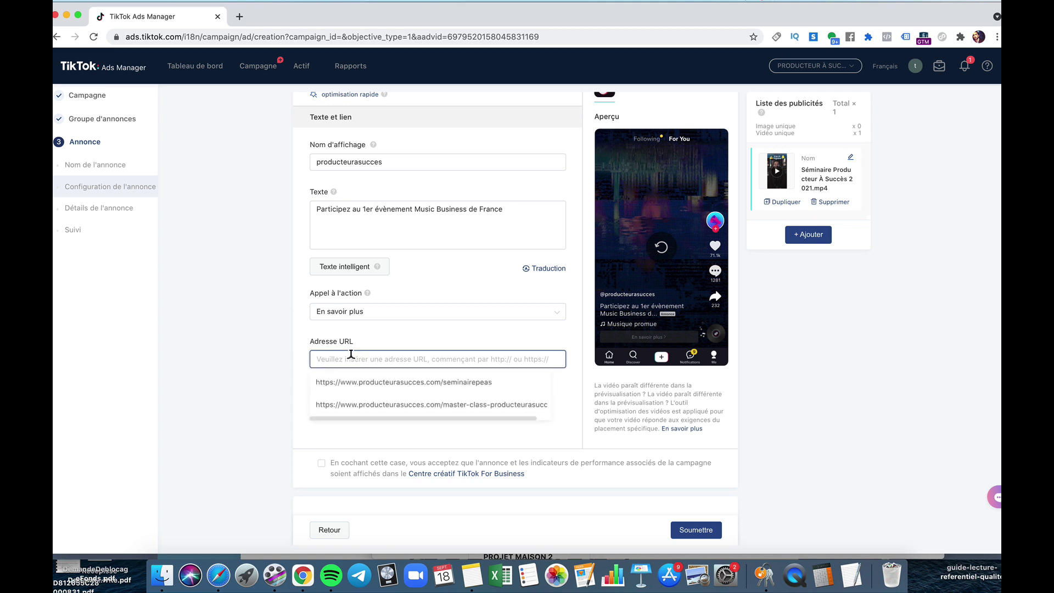
pyautogui.click(420, 387)
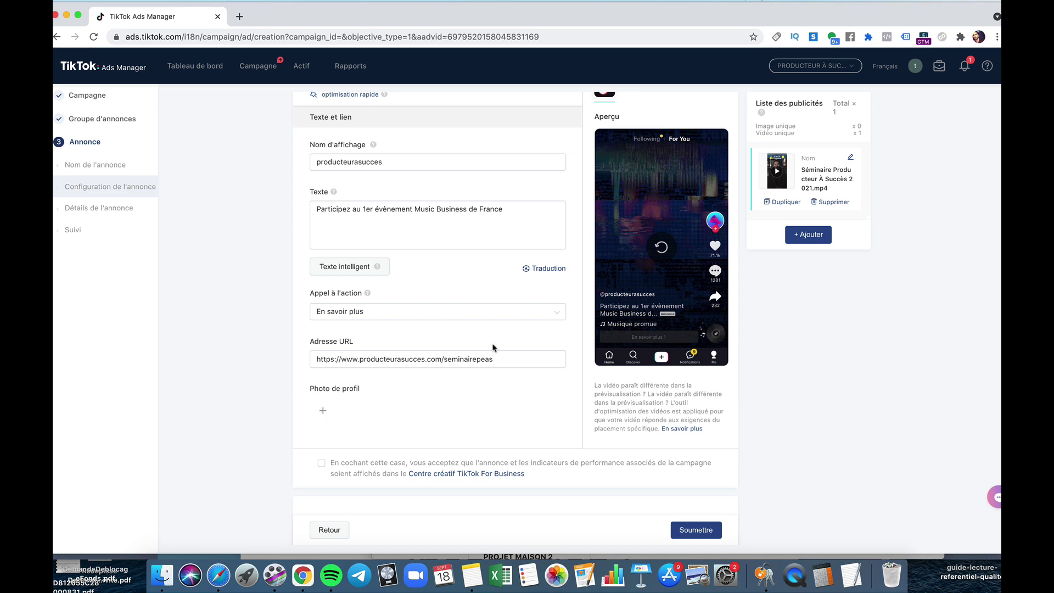
# Upload Copie de Sans titre-29.png from the Téléchargements folder as the ad's profile photo, keeping the proposed crop.
pyautogui.click(319, 416)
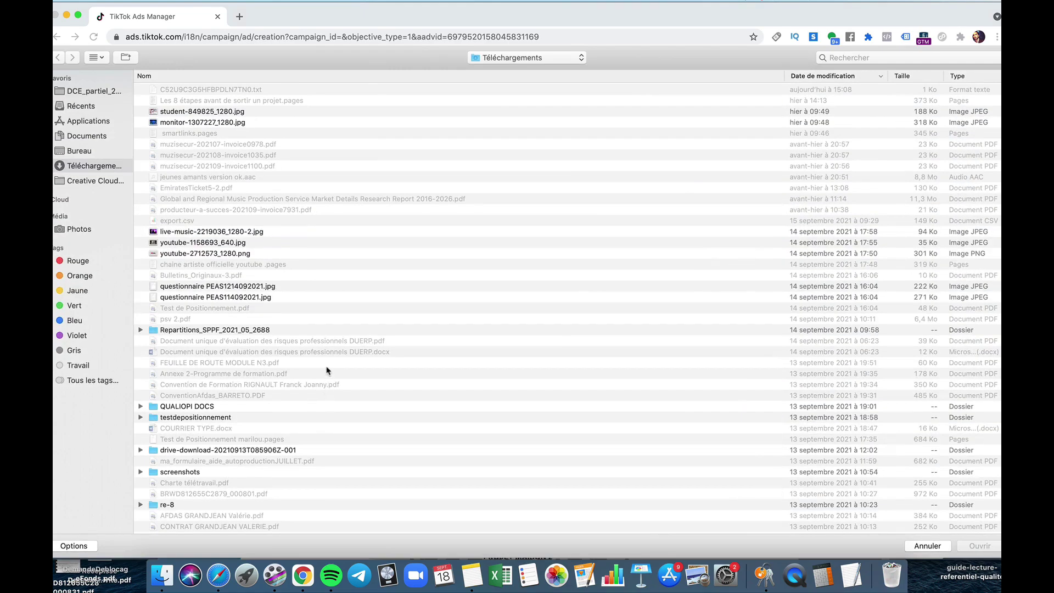
pyautogui.scroll(-20, 198, 334)
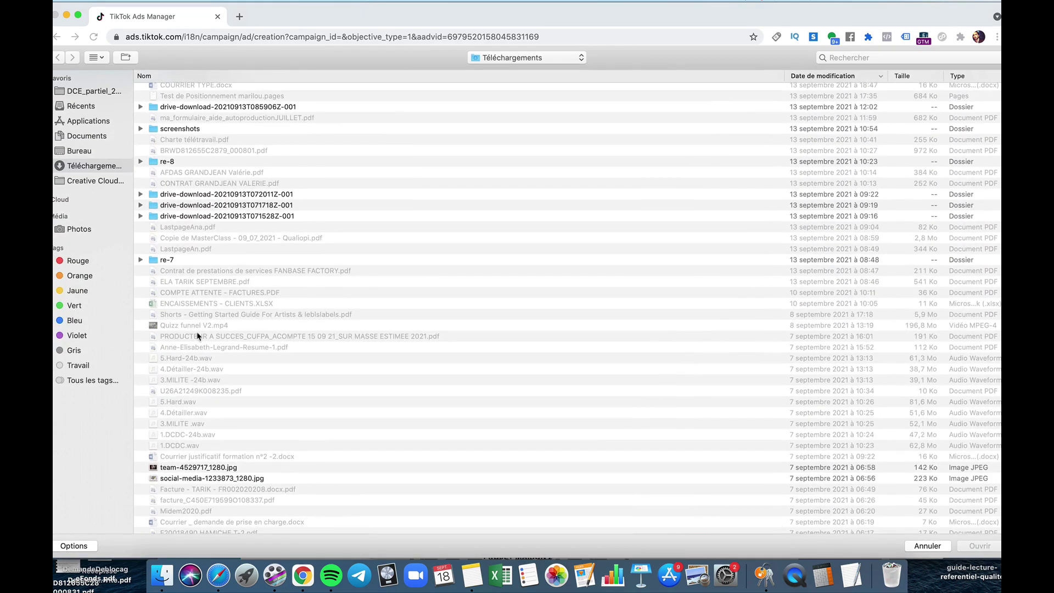
pyautogui.scroll(-20, 198, 335)
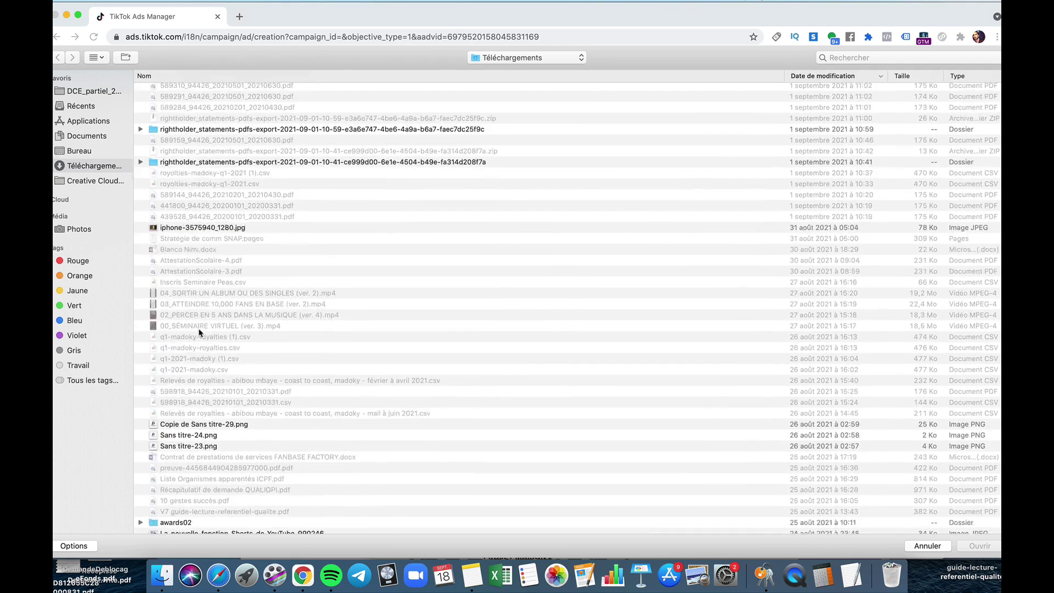
pyautogui.scroll(-5, 200, 332)
pyautogui.click(199, 306)
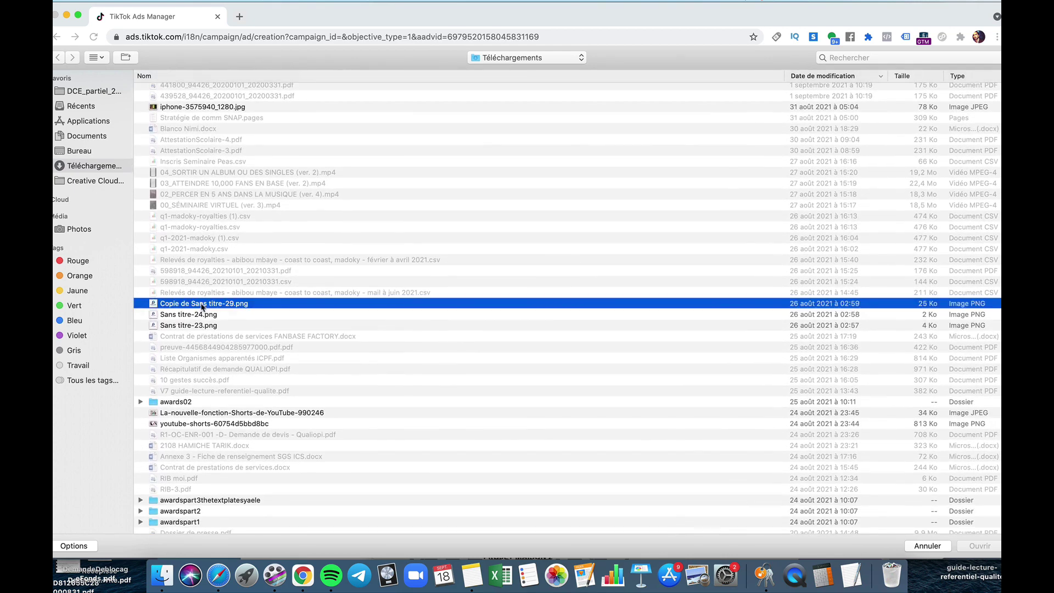
pyautogui.doubleClick(197, 307)
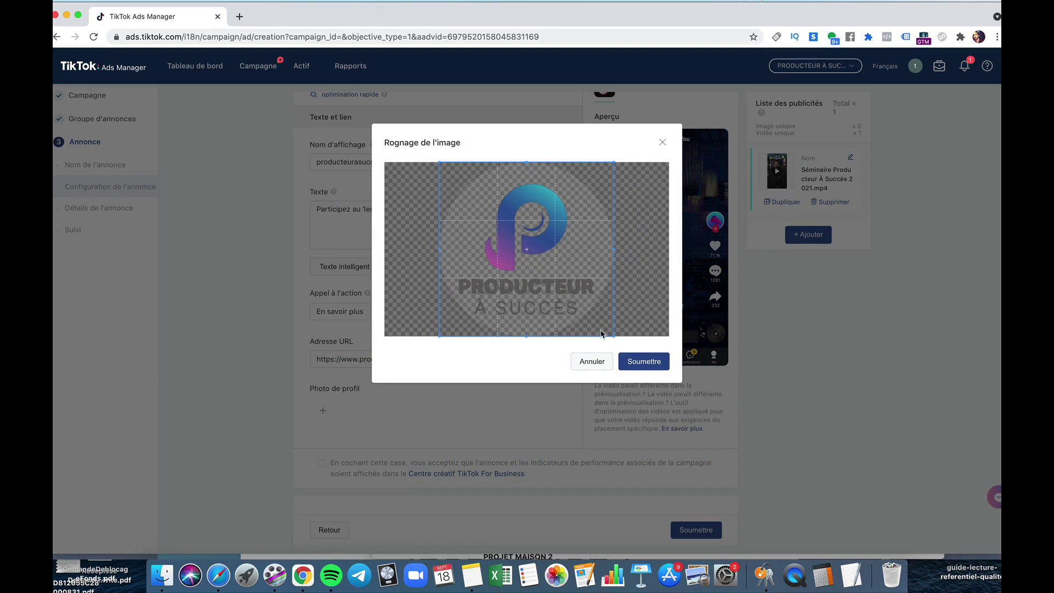
pyautogui.click(639, 365)
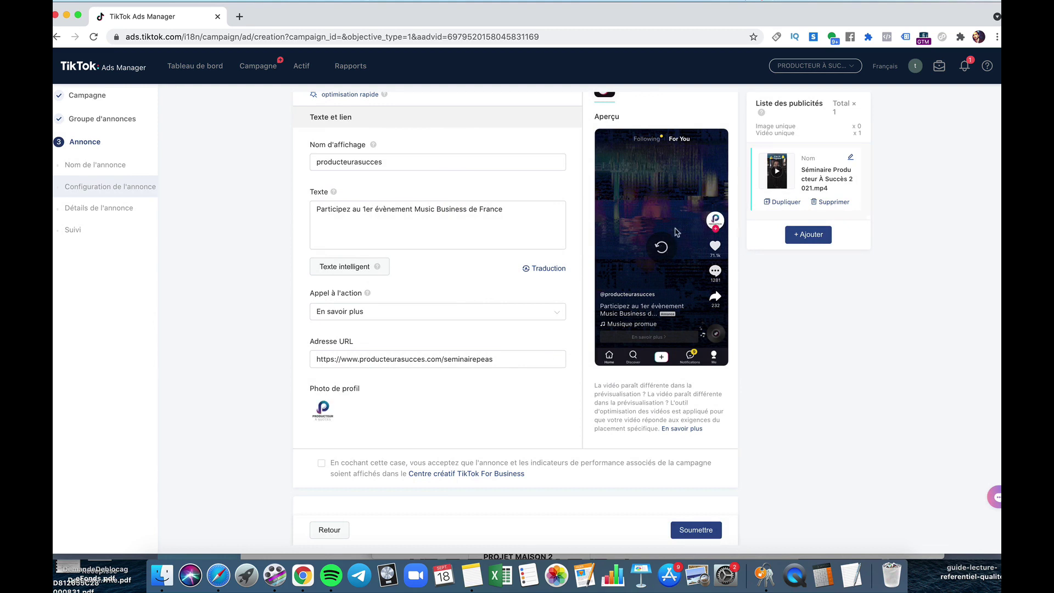
# Agree to have the ad and its campaign performance metrics displayed in the Centre créatif TikTok For Business.
pyautogui.scroll(-4, 507, 346)
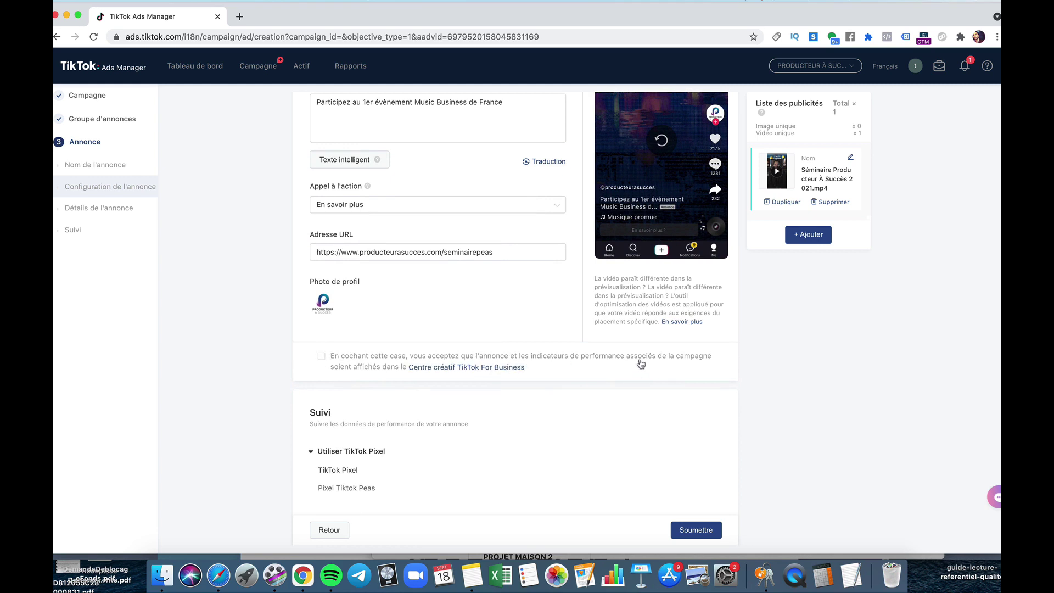
pyautogui.click(322, 357)
pyautogui.click(321, 356)
pyautogui.scroll(-2, 334, 353)
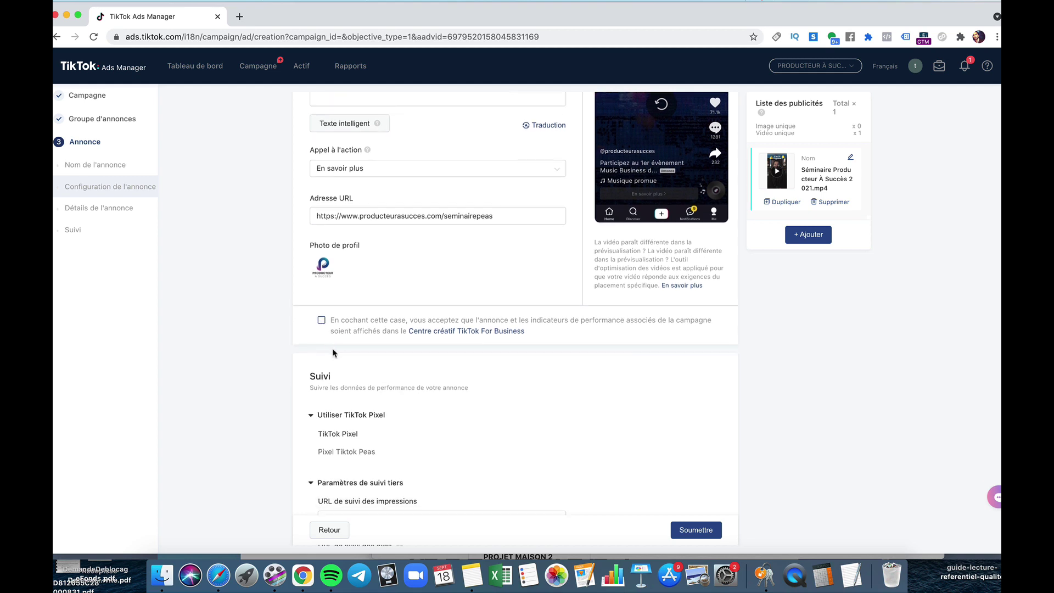
pyautogui.click(321, 320)
pyautogui.scroll(-3, 480, 367)
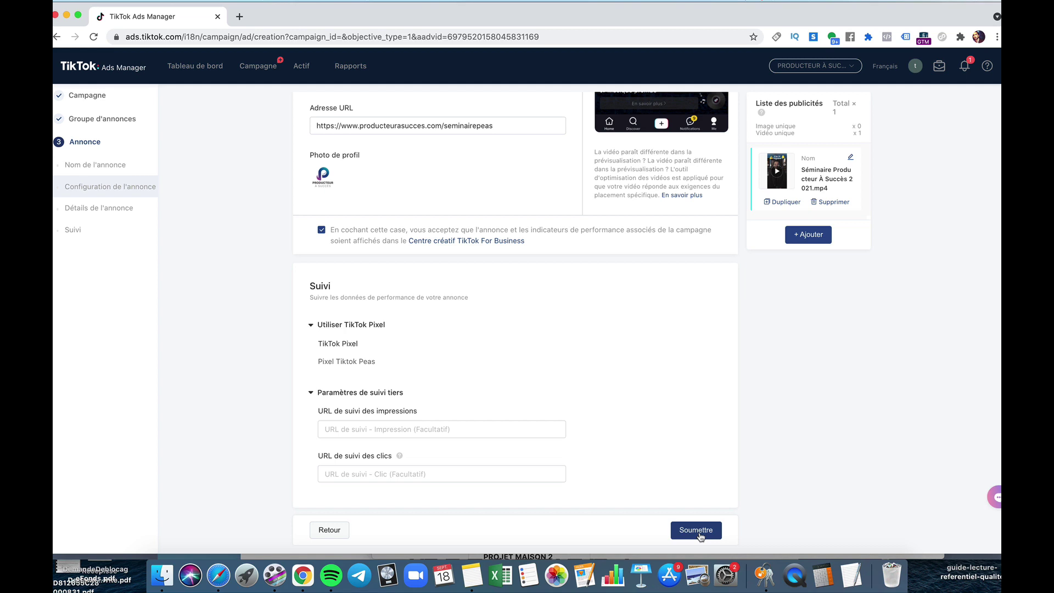
# Review the completed ad's video, text, link and tracking settings, and submit it.
pyautogui.scroll(8, 715, 410)
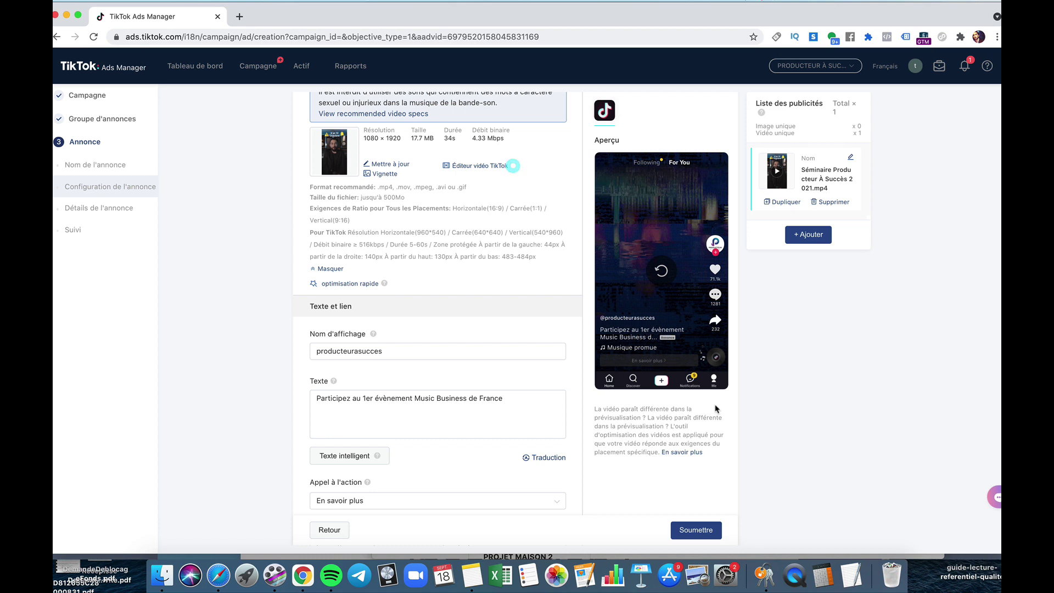
pyautogui.scroll(-2, 715, 409)
pyautogui.scroll(-7, 715, 408)
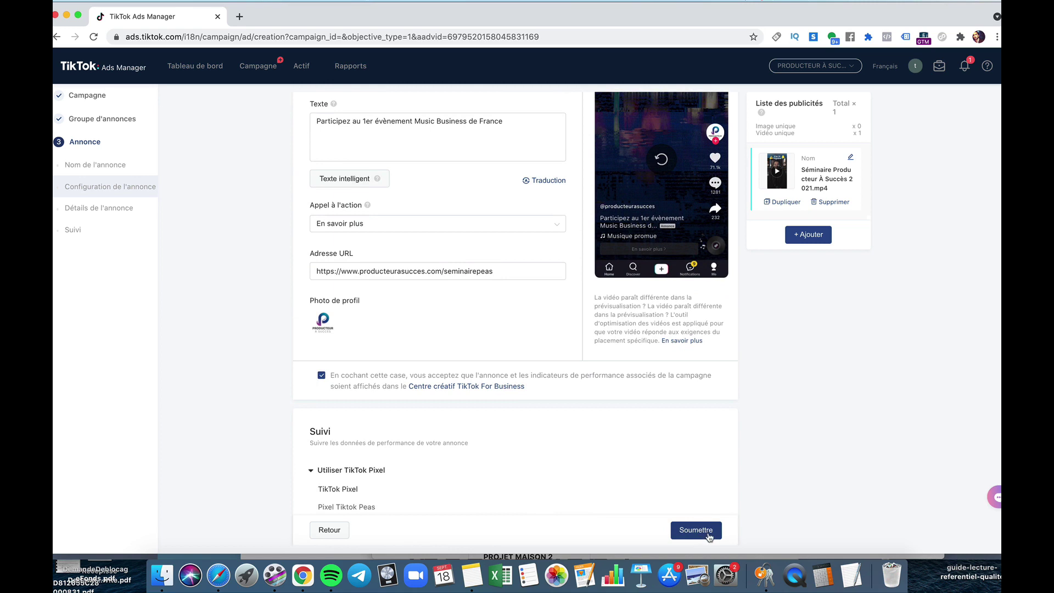
pyautogui.click(695, 529)
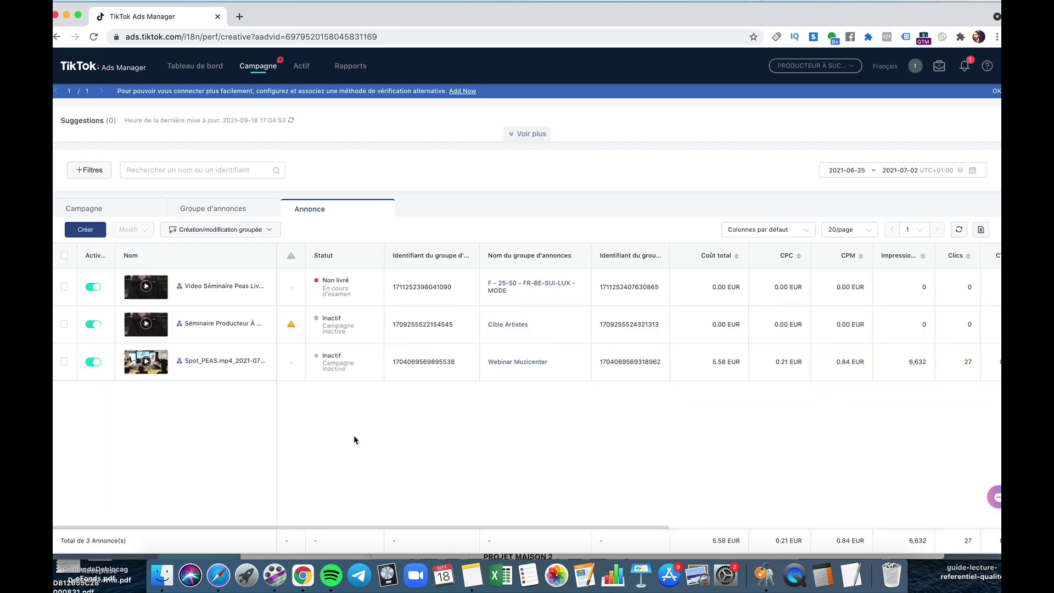
# Deactivate the Video Séminaire Peas and Séminaire Producteur À Succès ads, and the TRAF - Page Crowdfunding campaign.
pyautogui.click(93, 288)
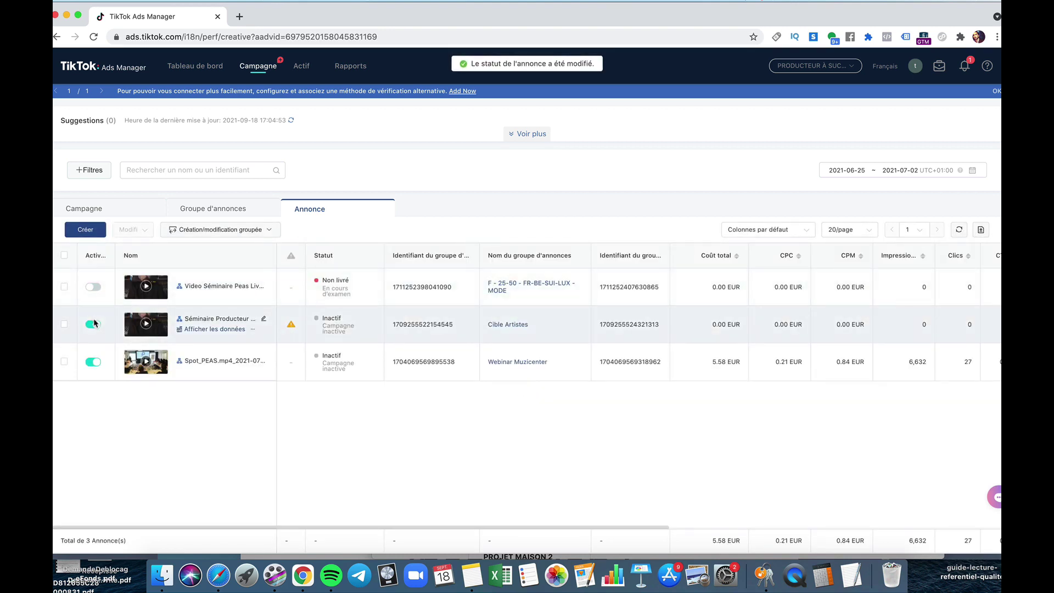
pyautogui.click(93, 324)
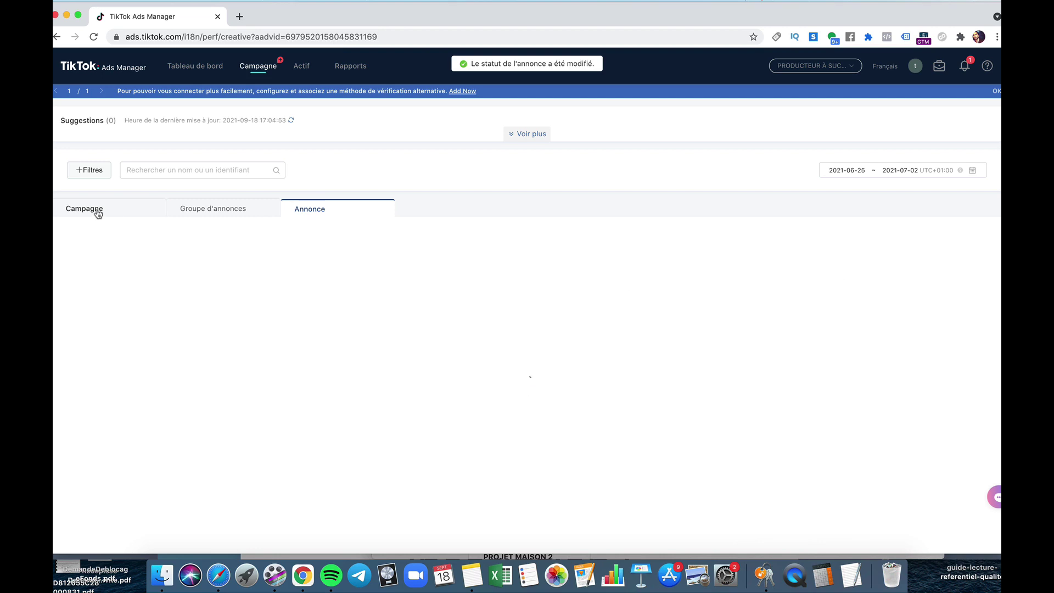
pyautogui.click(98, 213)
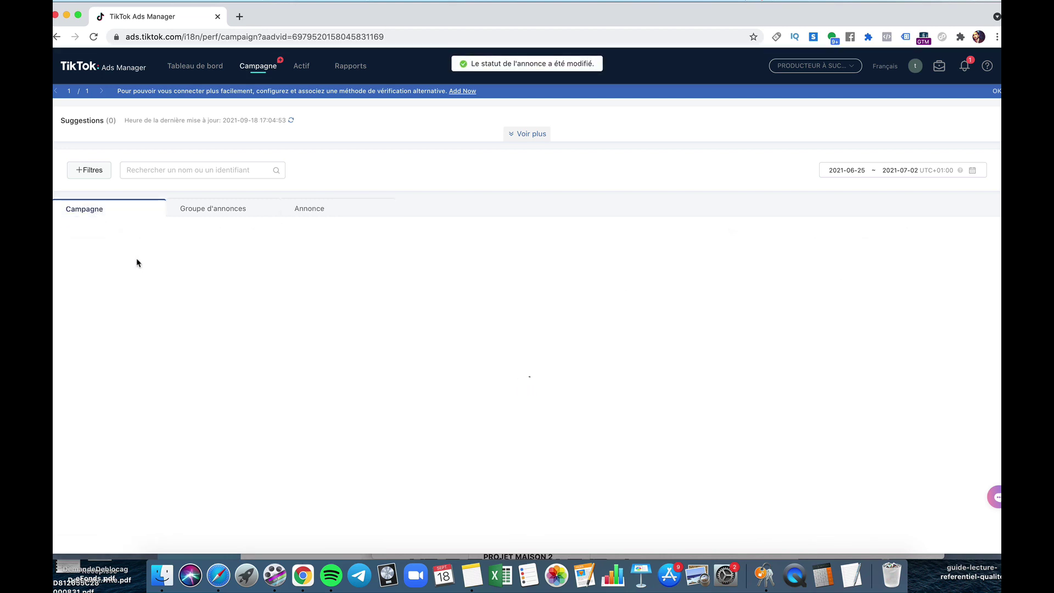
pyautogui.click(93, 281)
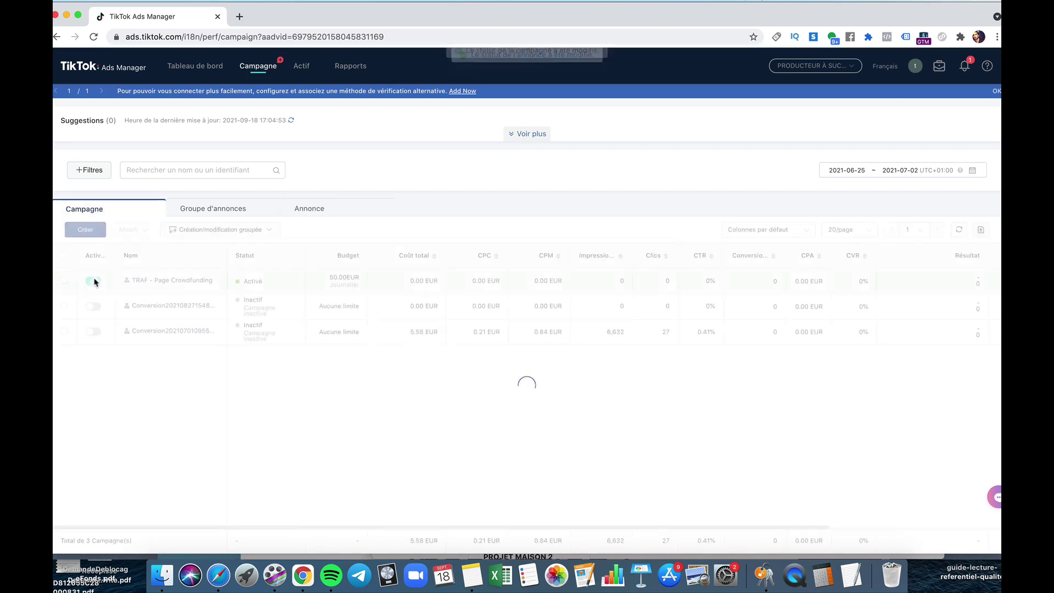